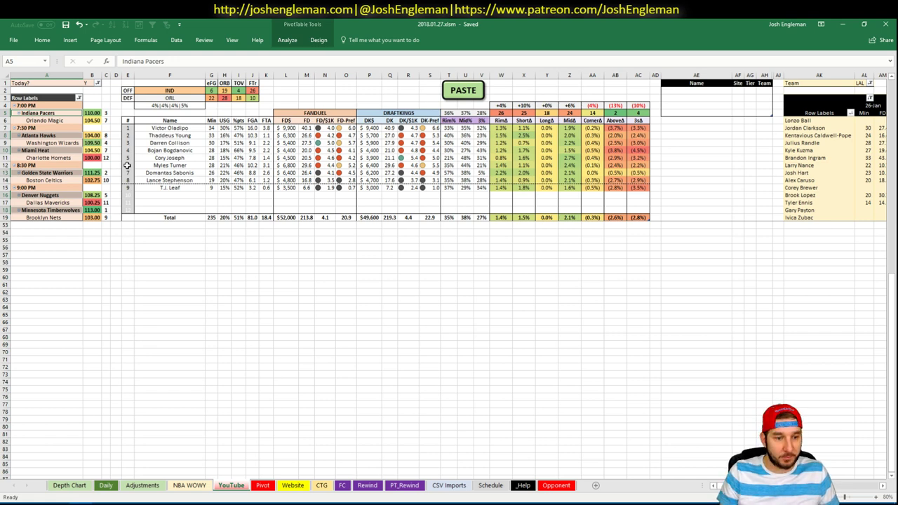
# Step: Switch to the browser and compare the two player lineups and scores in the finished FanDuel contest
pyautogui.hotkey('alt', 'Tab')
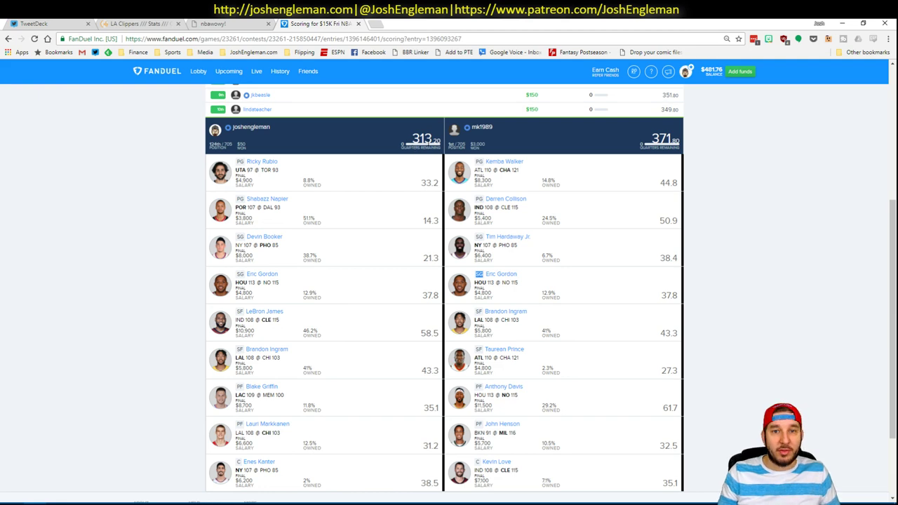
pyautogui.click(173, 147)
pyautogui.scroll(1, 181, 153)
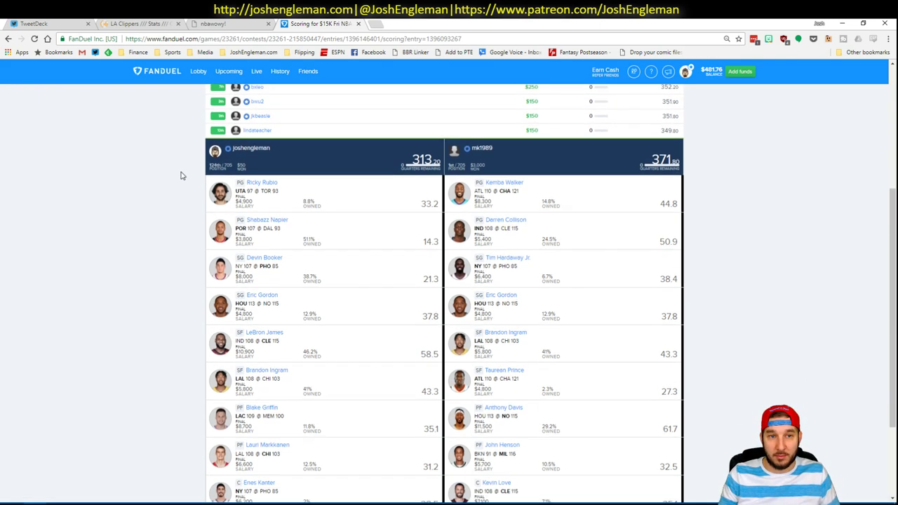
pyautogui.scroll(-2, 180, 175)
pyautogui.scroll(1, 180, 175)
pyautogui.moveTo(893, 335); pyautogui.dragTo(894, 345)
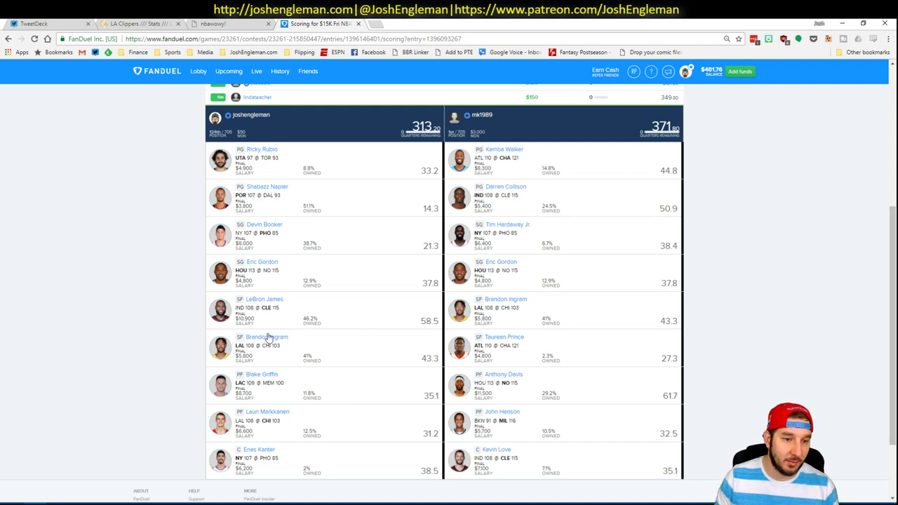
# Step: Switch back to the Excel workbook and review the Indiana Pacers matchup table on the YouTube sheet
pyautogui.click(81, 467)
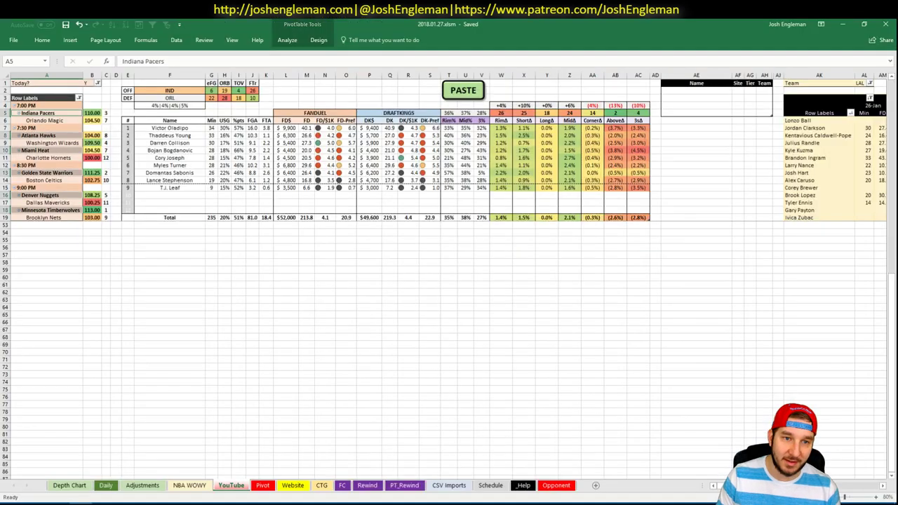
pyautogui.click(198, 354)
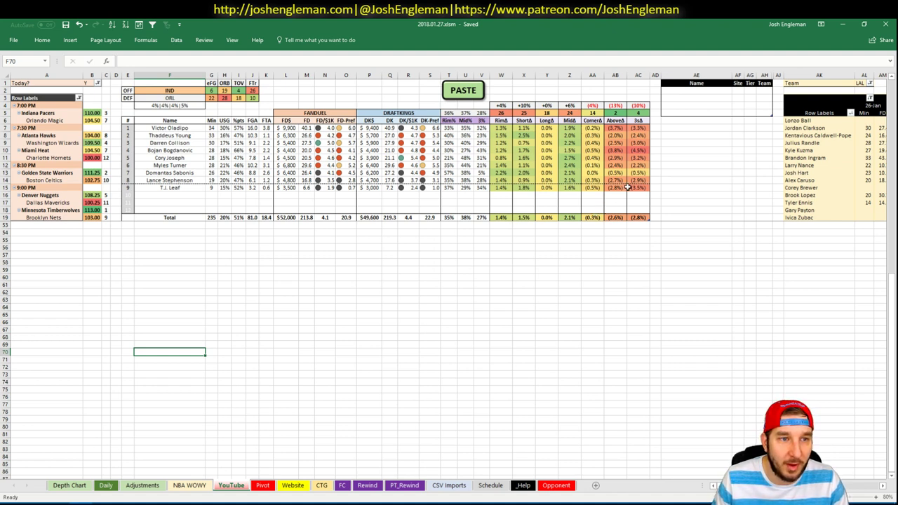
pyautogui.click(320, 90)
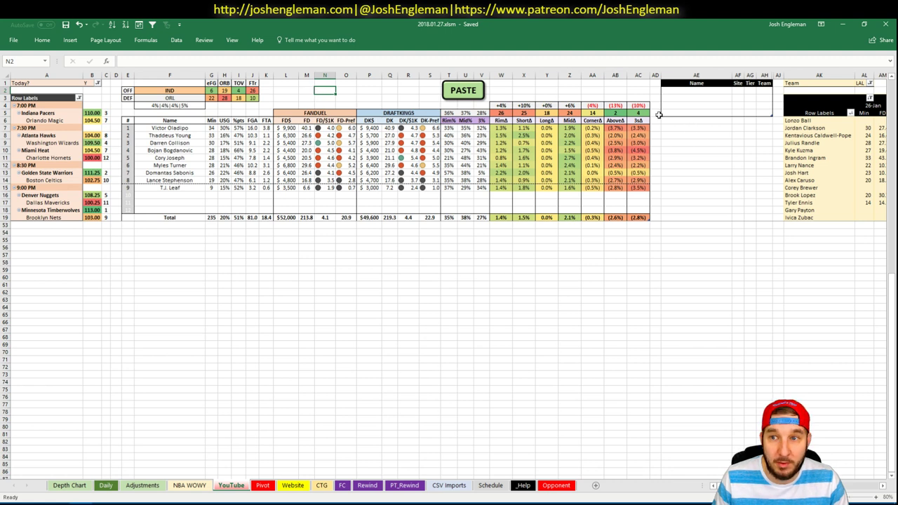
# Step: Try to set the Team filter of the game-log pivot table to IND
pyautogui.click(860, 83)
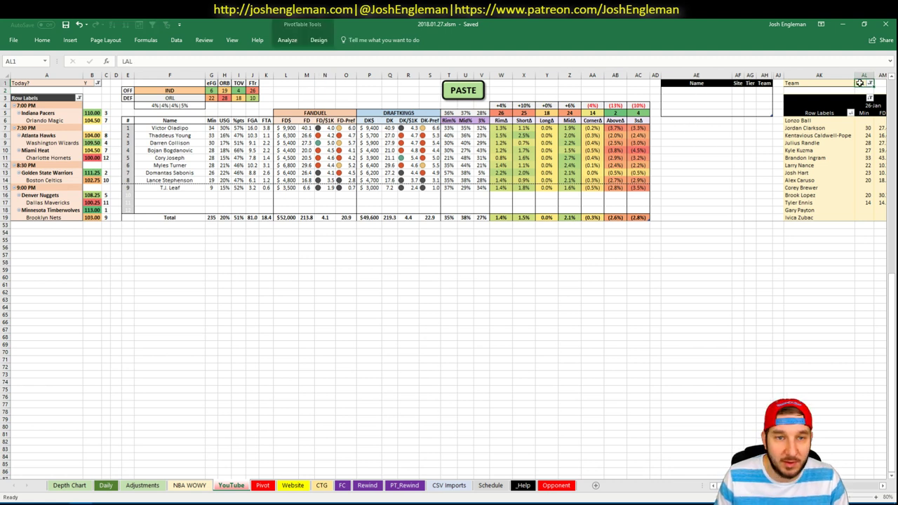
pyautogui.write('IND')
pyautogui.press('Return')
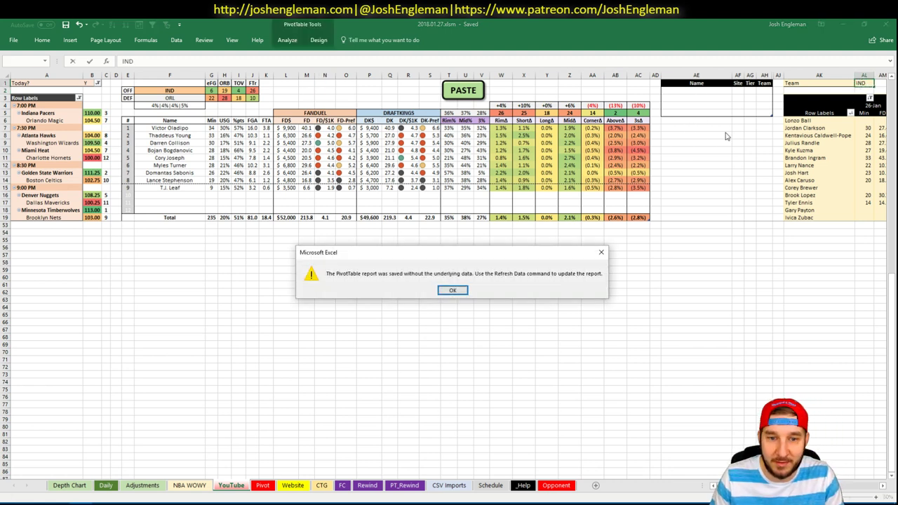
pyautogui.press('Return')
# Step: Refresh the game-log pivot table and set its Team filter to IND
pyautogui.rightClick(843, 135)
pyautogui.press('Escape')
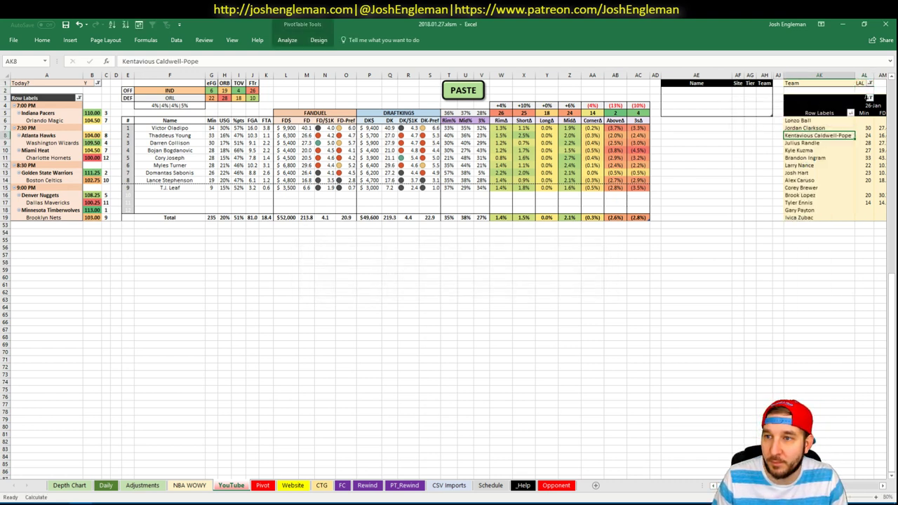
pyautogui.click(860, 83)
pyautogui.write('IND')
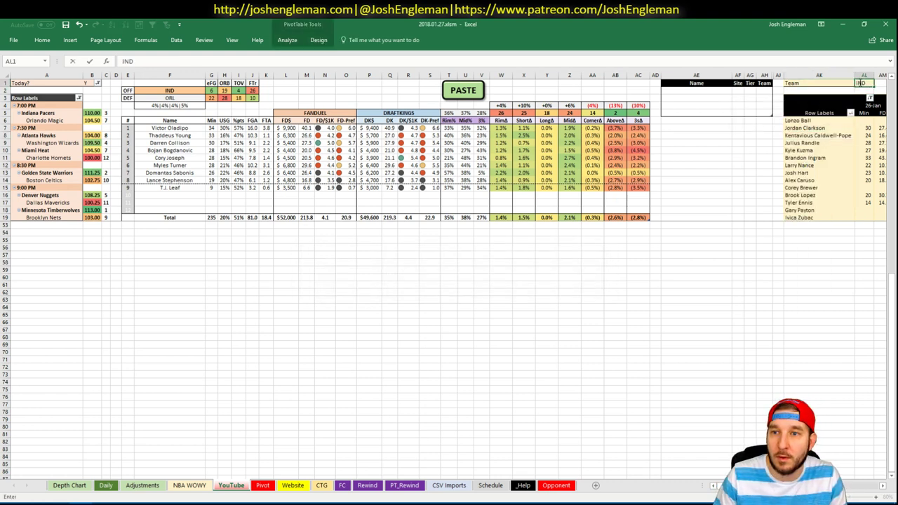
pyautogui.press('Return')
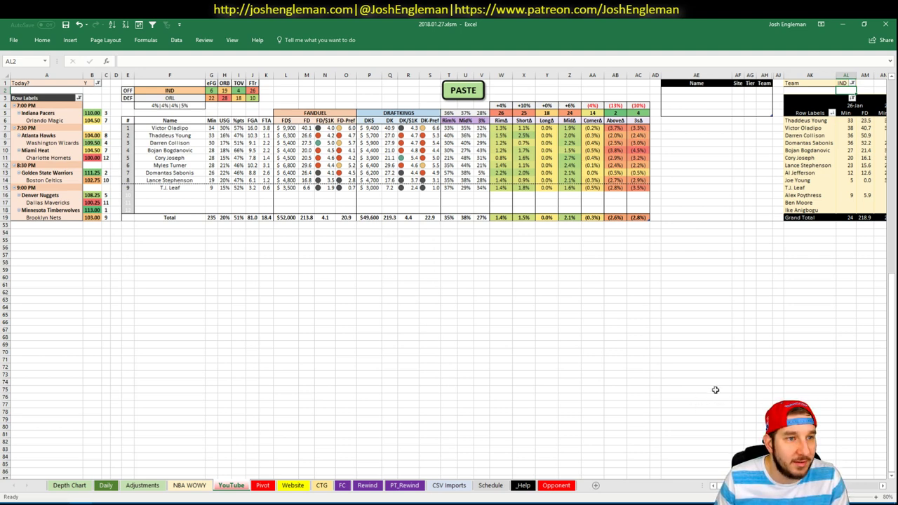
# Step: Examine the Pacers' recent minutes and FanDuel points by date alongside the projections table
pyautogui.hscroll(6, 449, 281)
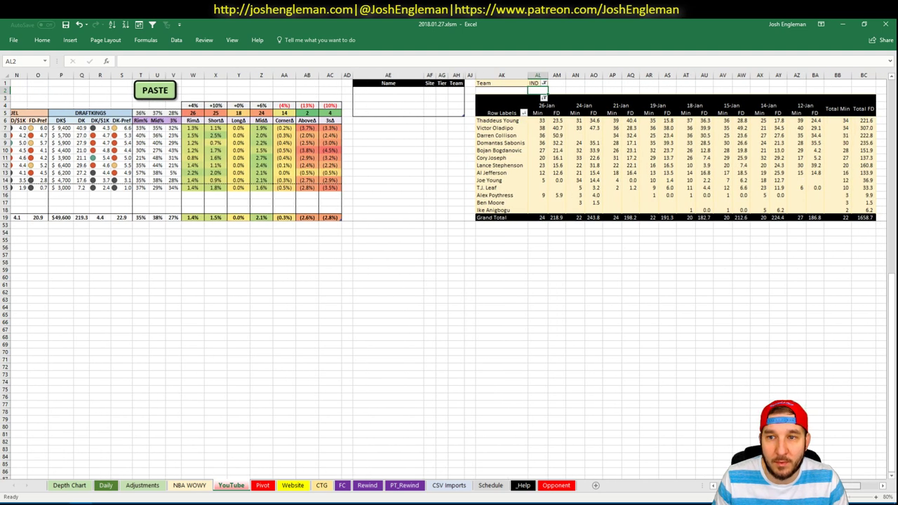
pyautogui.hscroll(-6, 449, 280)
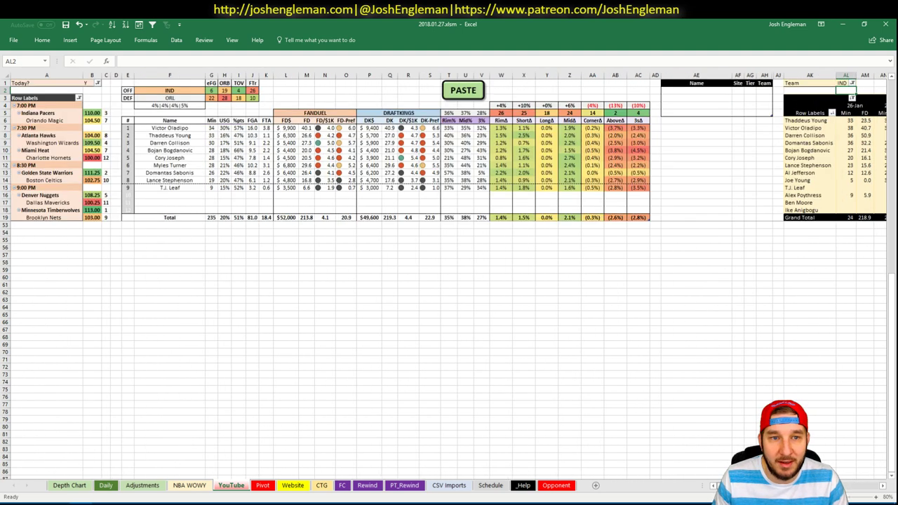
pyautogui.hscroll(6, 449, 280)
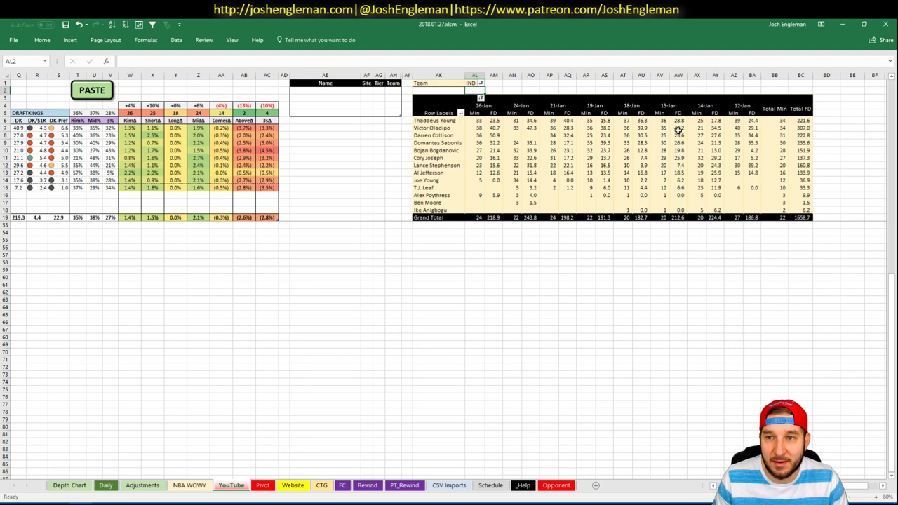
pyautogui.click(678, 128)
pyautogui.hscroll(-6, 704, 279)
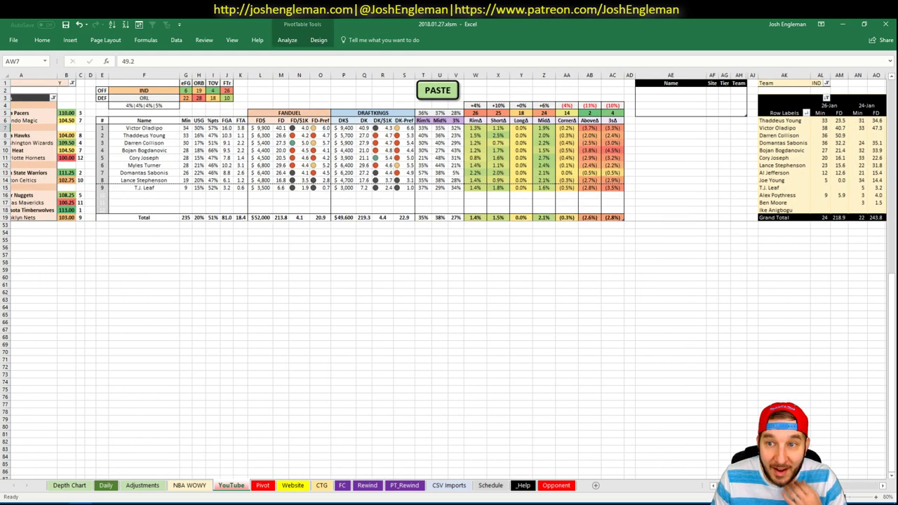
pyautogui.hscroll(-1, 449, 281)
pyautogui.hscroll(3, 449, 280)
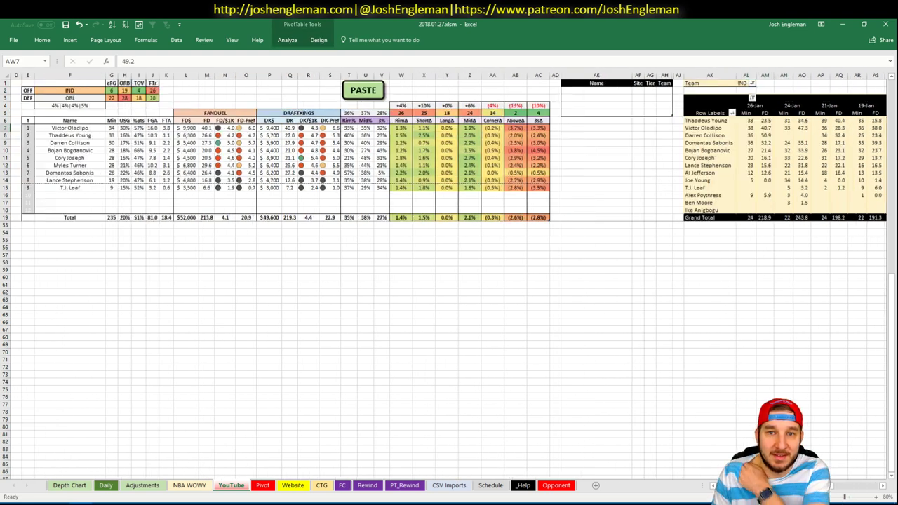
pyautogui.click(746, 472)
pyautogui.hscroll(5, 449, 281)
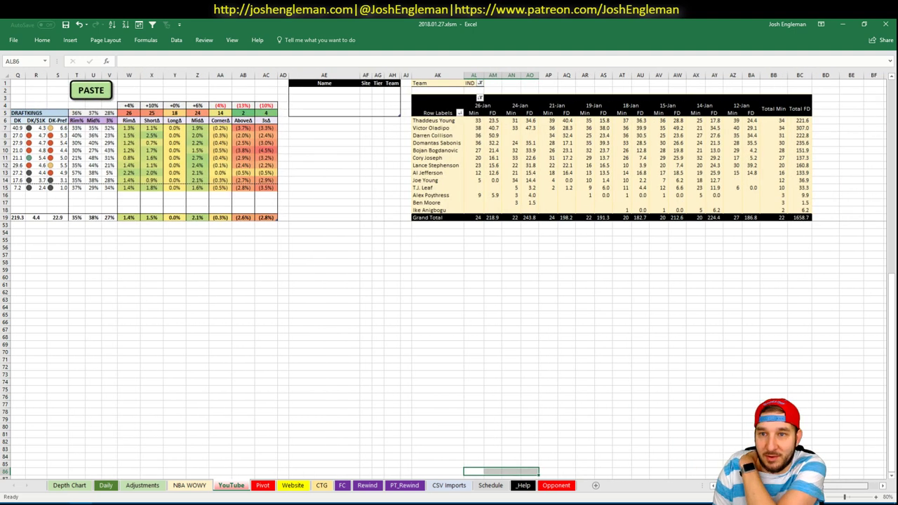
pyautogui.hscroll(-6, 664, 361)
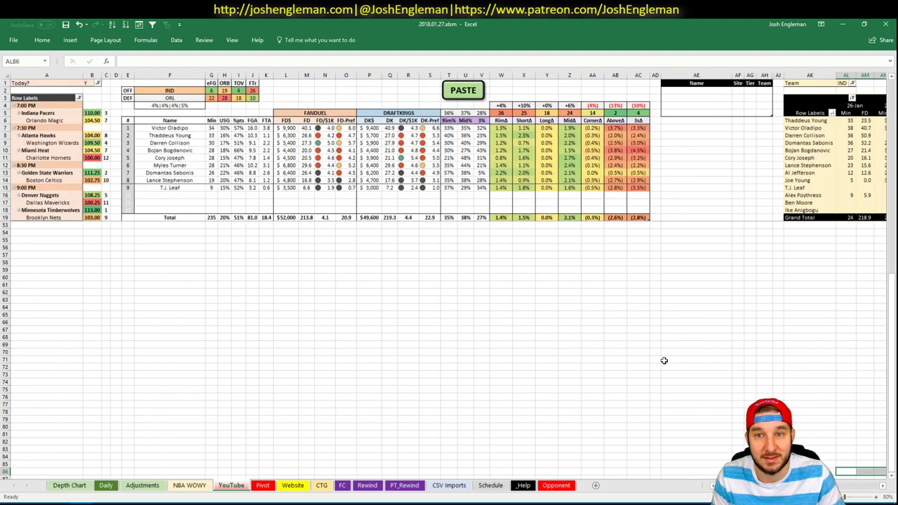
# Step: Add Thaddeus Young to the first row of the player picks table with Tier 4
pyautogui.click(686, 90)
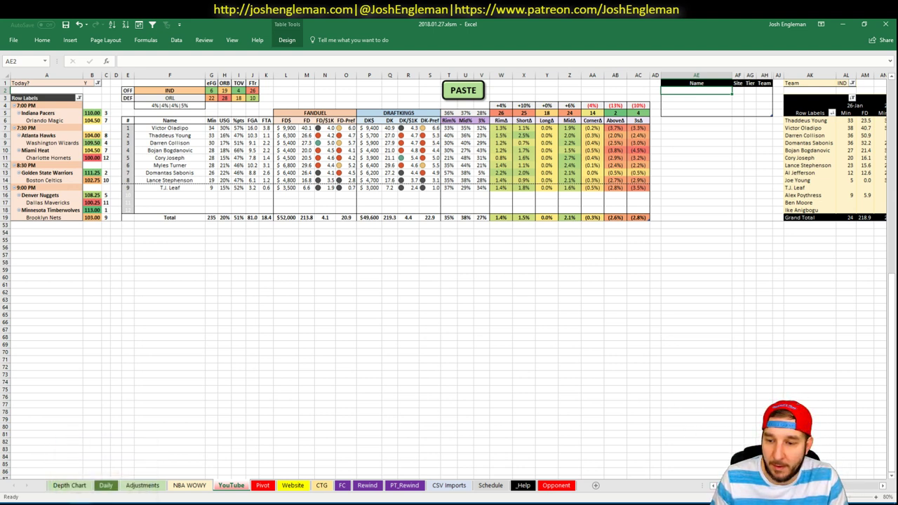
pyautogui.hscroll(6, 855, 487)
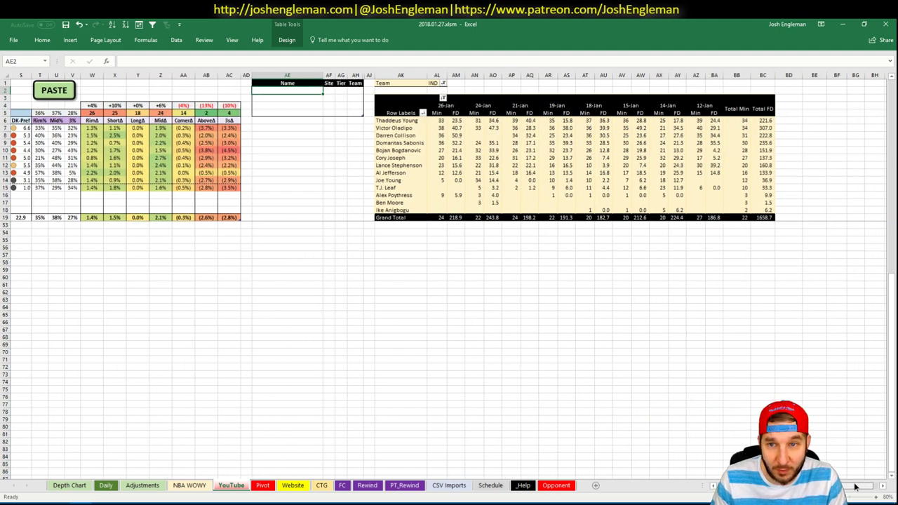
pyautogui.hscroll(-1, 854, 486)
pyautogui.hscroll(2, 854, 486)
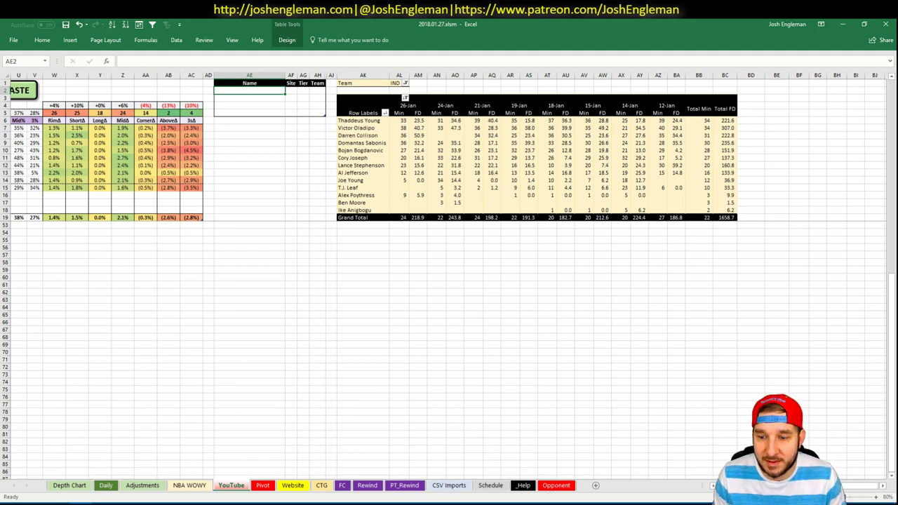
pyautogui.hscroll(-7, 639, 175)
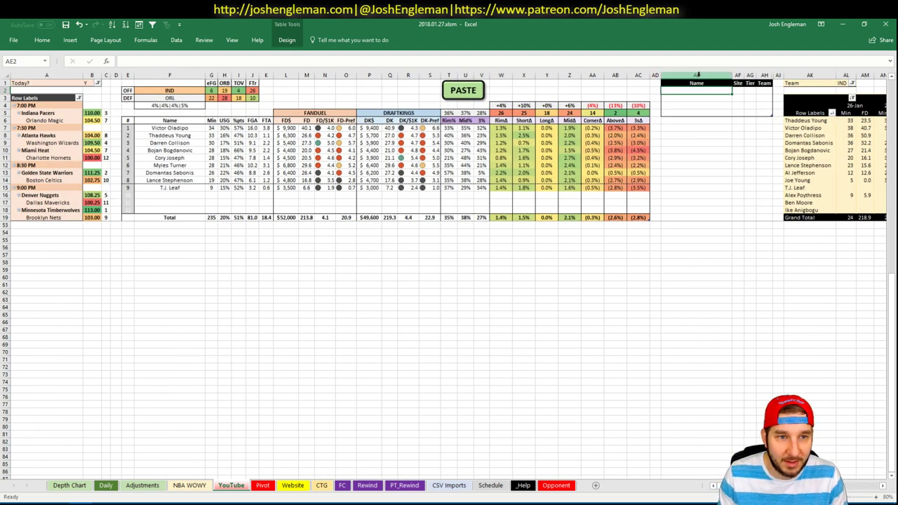
pyautogui.write('Thadde')
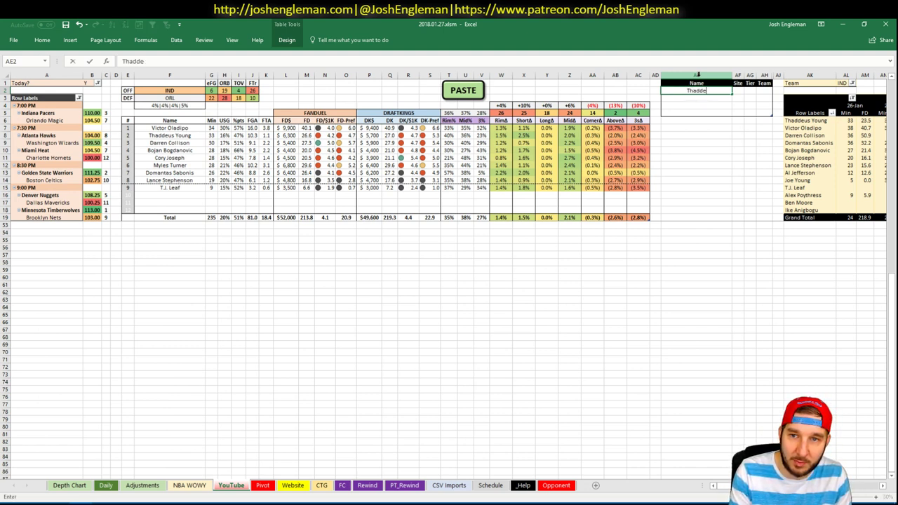
pyautogui.write('us Young')
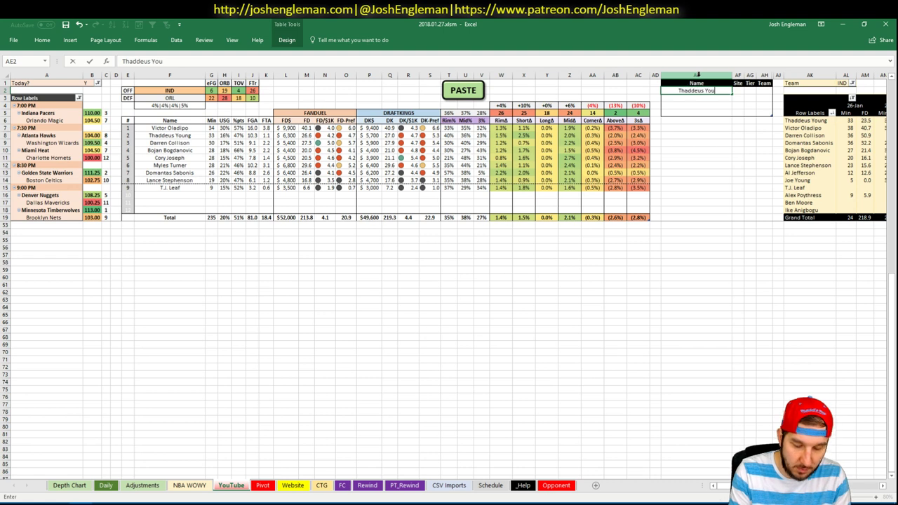
pyautogui.press('Tab')
pyautogui.press('Tab')
pyautogui.write('4')
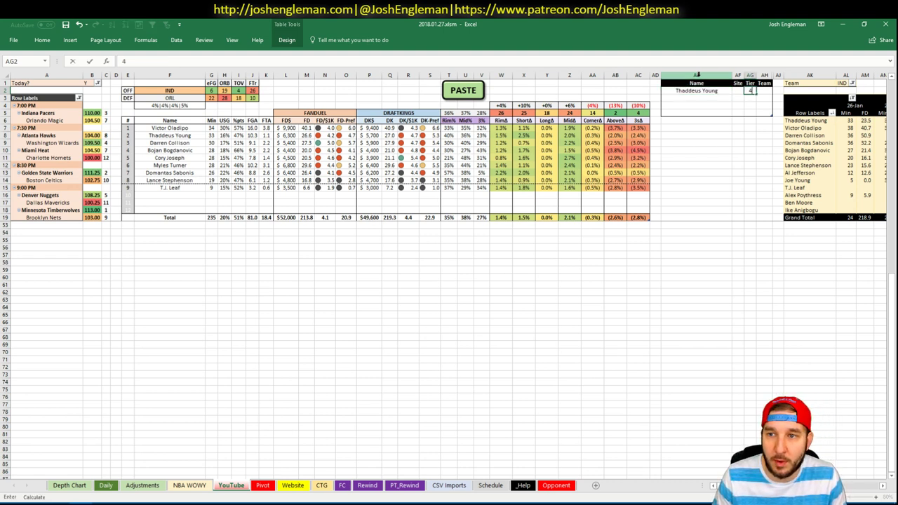
pyautogui.press('Return')
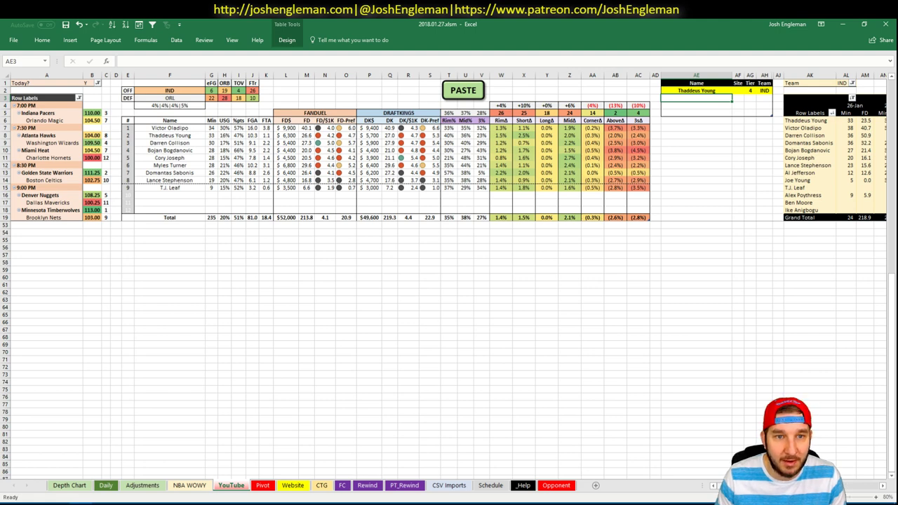
# Step: Check the Pacers' game log and add Darren Collison to the picks table's second row with Tier 2
pyautogui.hscroll(5, 449, 281)
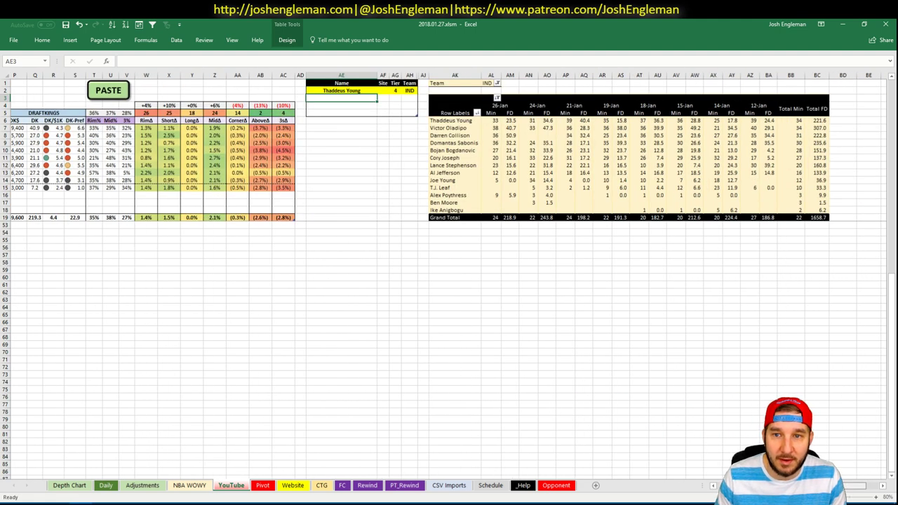
pyautogui.hscroll(2, 449, 281)
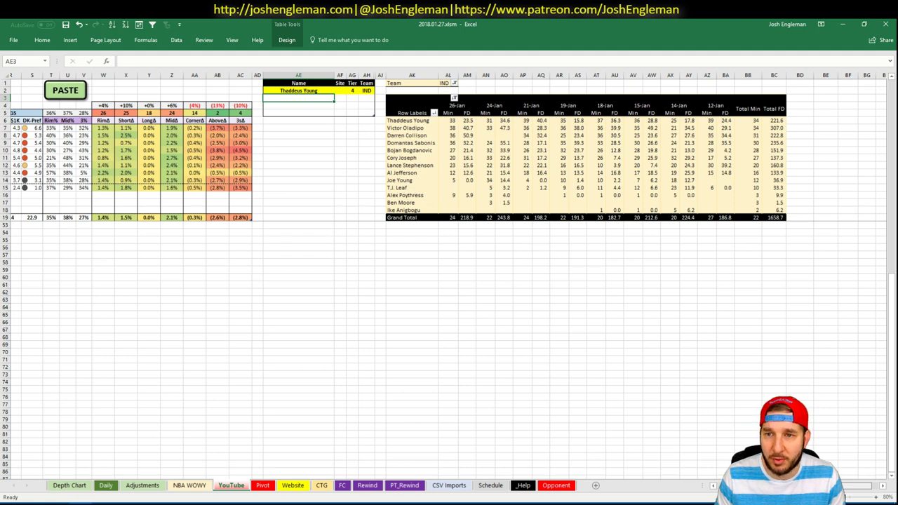
pyautogui.hscroll(-3, 450, 281)
pyautogui.hscroll(-10, 562, 421)
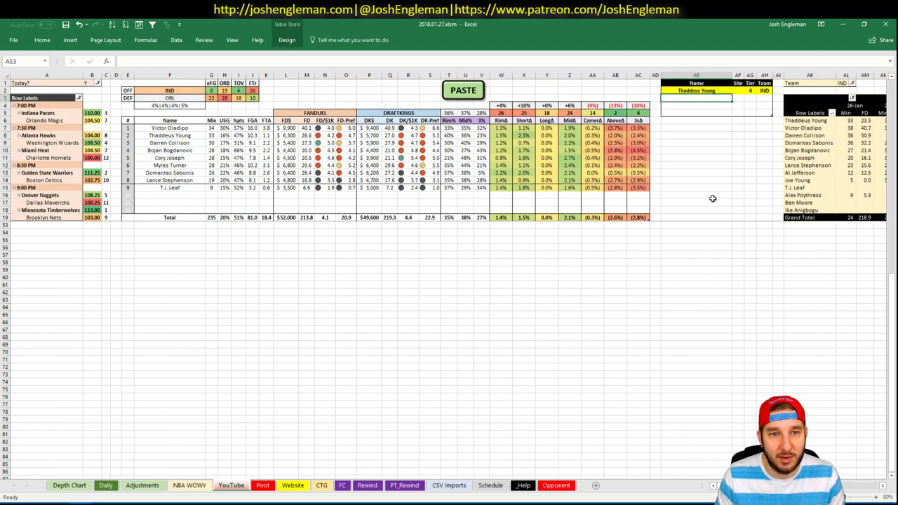
pyautogui.write('Dar')
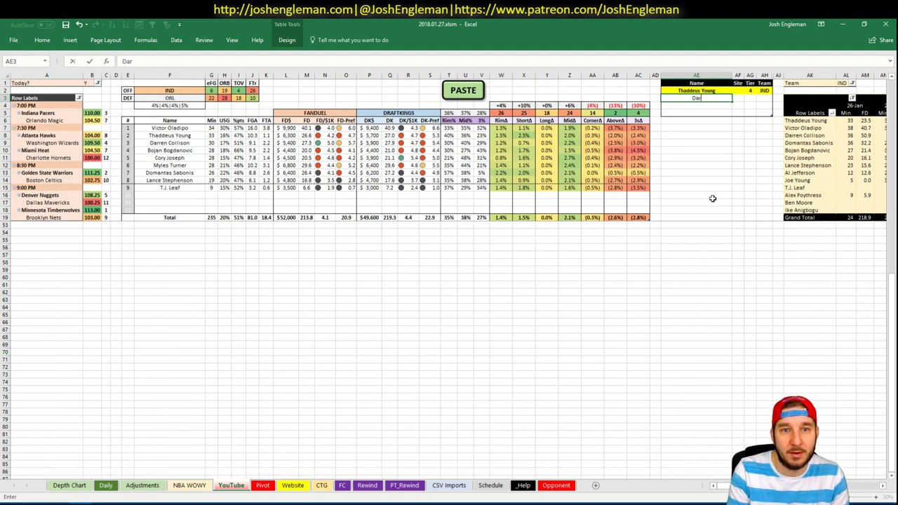
pyautogui.write('ren Collison')
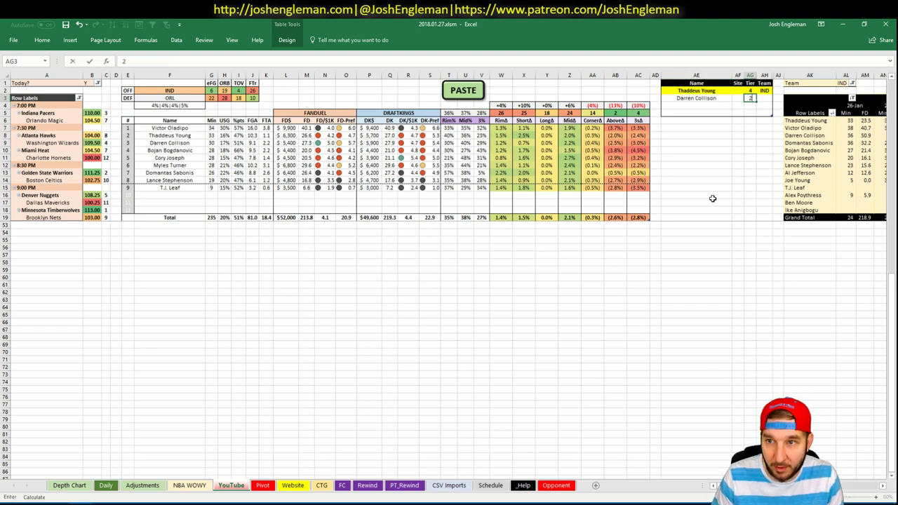
pyautogui.press('Return')
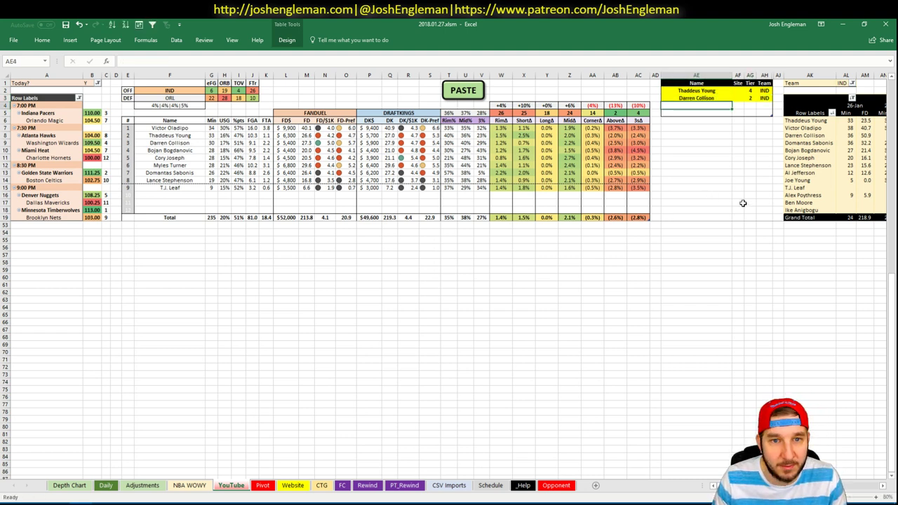
# Step: Set the Site of Darren Collison's Tier 2 pick to FD
pyautogui.click(739, 98)
pyautogui.write('FD')
pyautogui.press('Return')
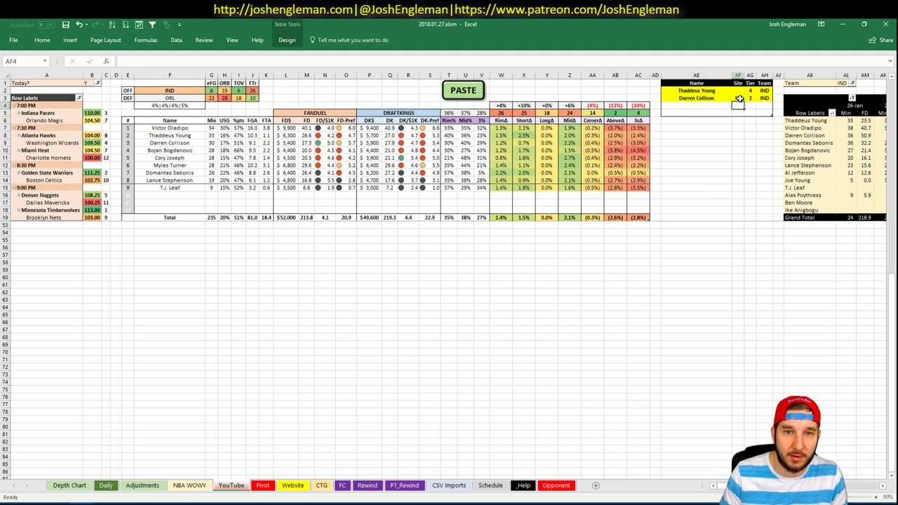
# Step: Add a second Darren Collison entry to the picks table's third row with Site DK and Tier 3
pyautogui.write('Darren Collison')
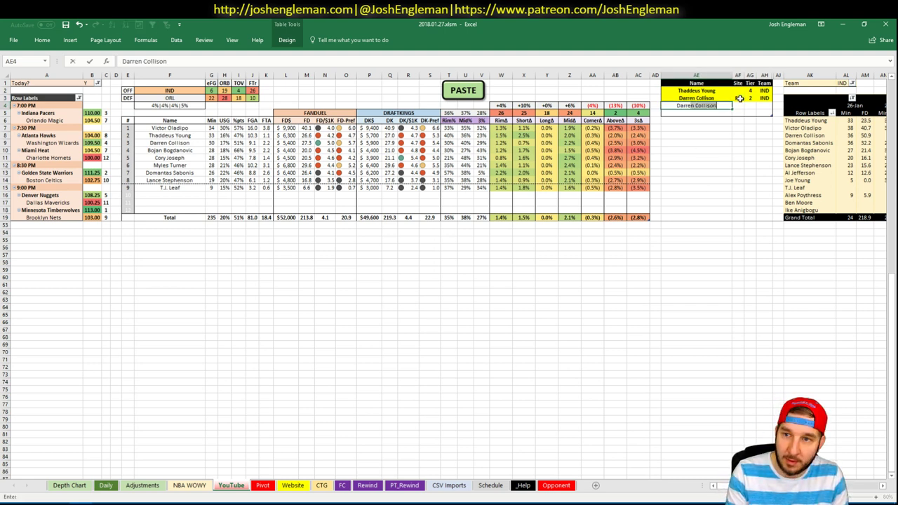
pyautogui.press('Tab')
pyautogui.write('DK')
pyautogui.press('Tab')
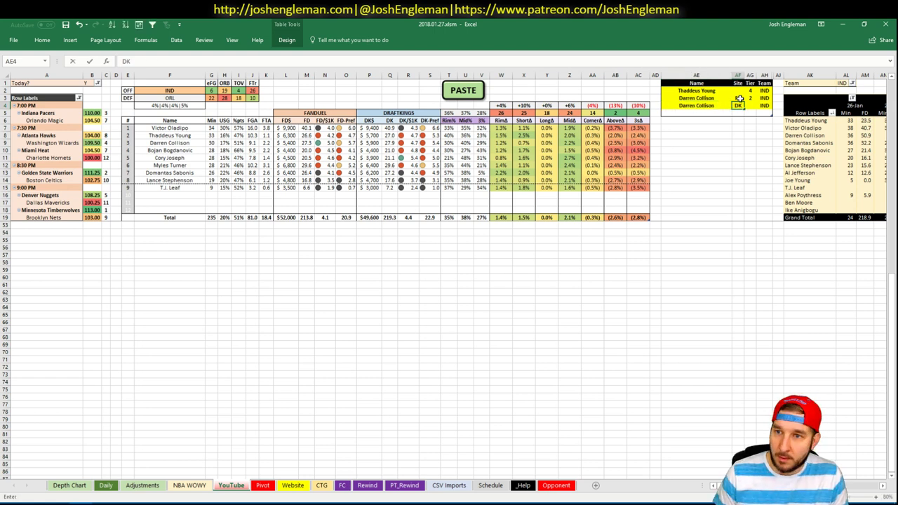
pyautogui.write('3')
pyautogui.press('Return')
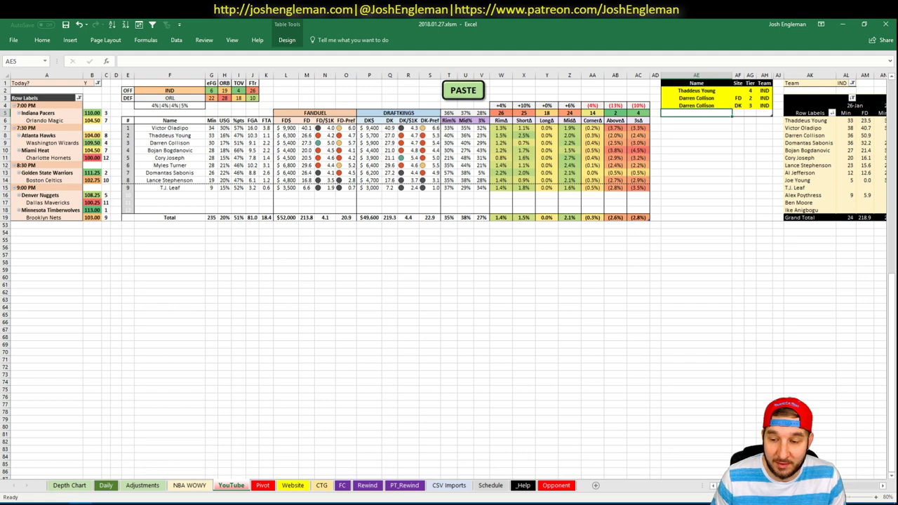
# Step: Add Cory Joseph to the fourth row of the picks table with Site DK and Tier 4
pyautogui.moveTo(723, 486); pyautogui.dragTo(672, 469)
pyautogui.write('C')
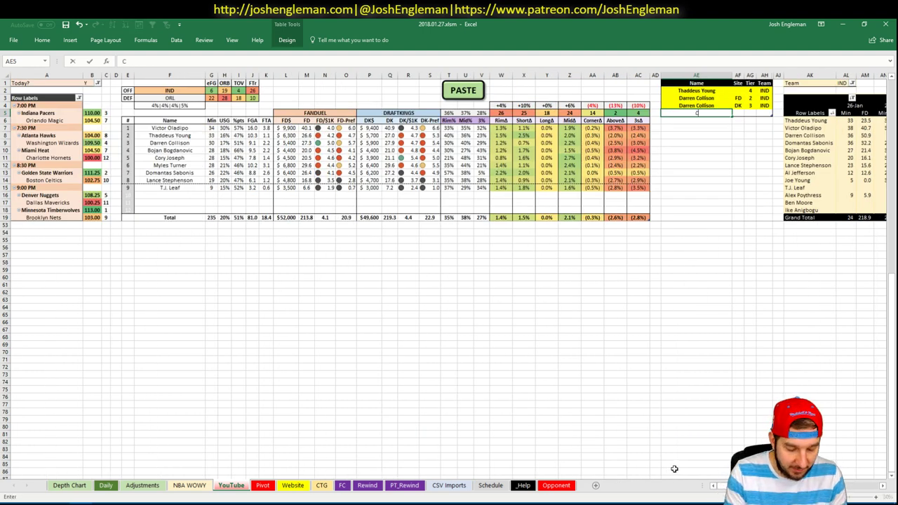
pyautogui.write('ory Joseph')
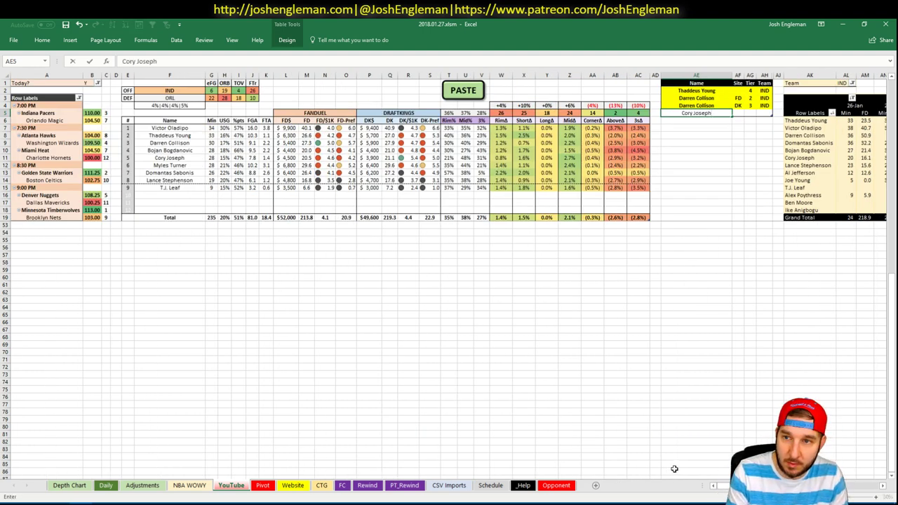
pyautogui.press('Tab')
pyautogui.write('DK')
pyautogui.press('Return')
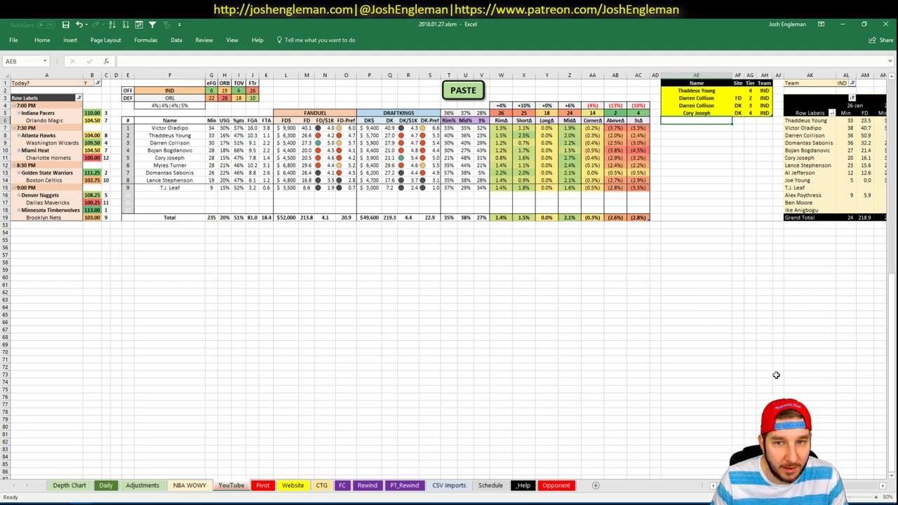
# Step: Switch the offensive team of the matchup projections to ORL
pyautogui.click(696, 91)
pyautogui.click(692, 124)
pyautogui.click(692, 121)
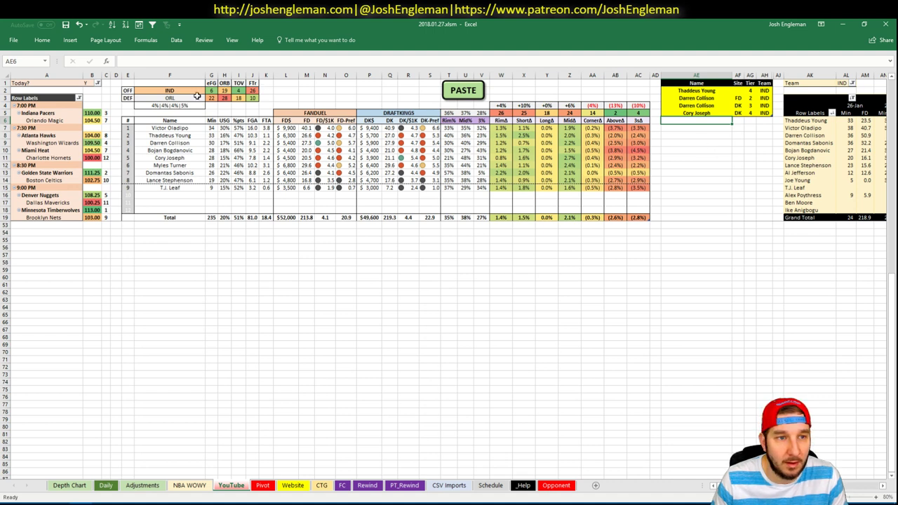
pyautogui.click(179, 91)
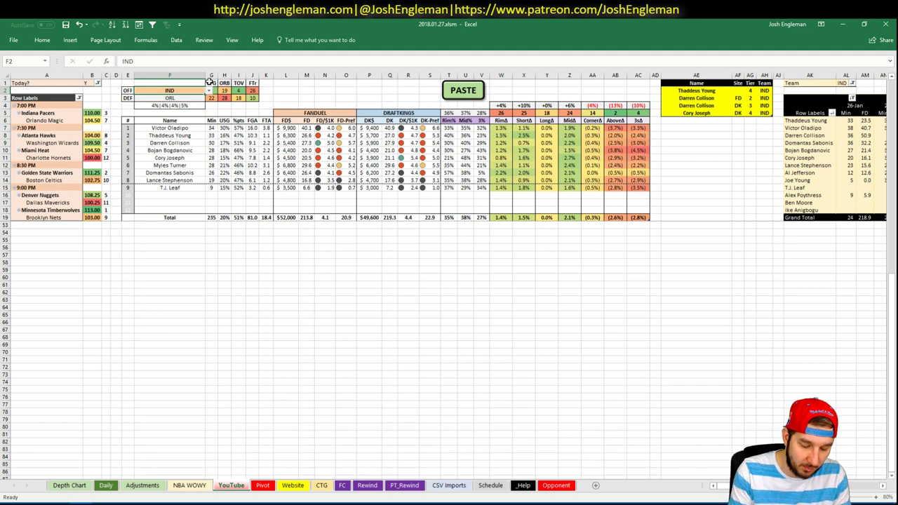
pyautogui.write('ORL')
pyautogui.press('Return')
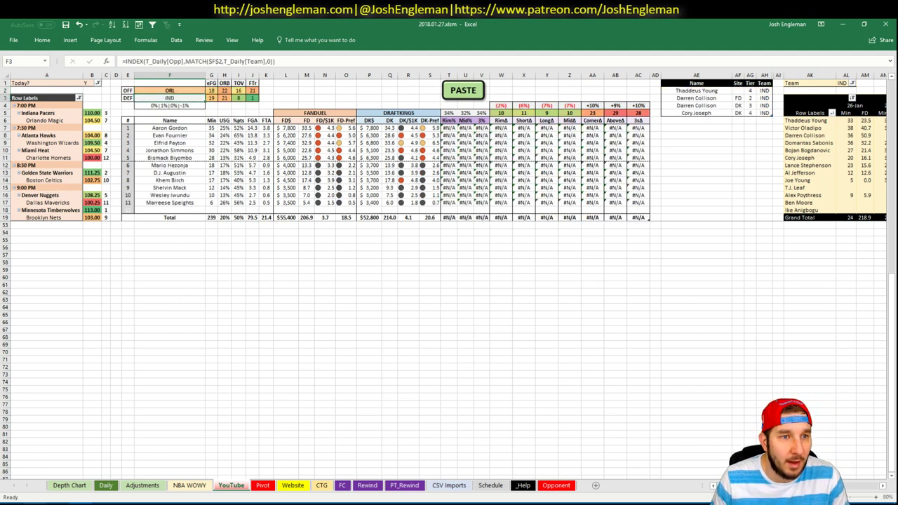
# Step: Switch to the browser and open the Orlando Magic's team stats on Cleaning the Glass
pyautogui.click(49, 504)
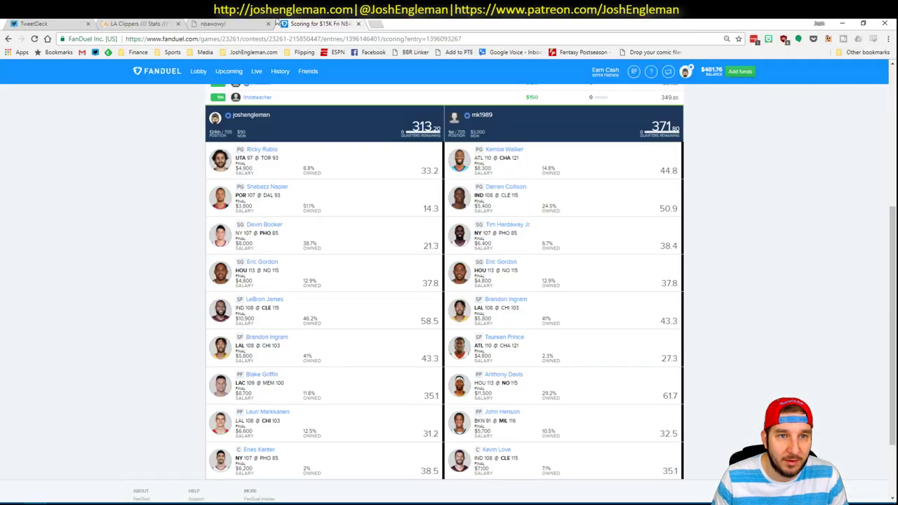
pyautogui.click(379, 23)
pyautogui.click(137, 24)
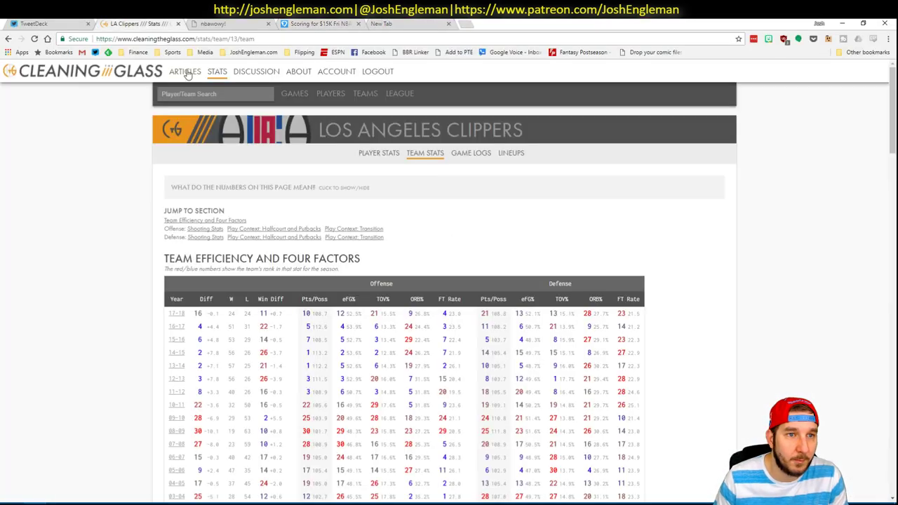
pyautogui.click(205, 94)
pyautogui.write('magic')
pyautogui.press('Down')
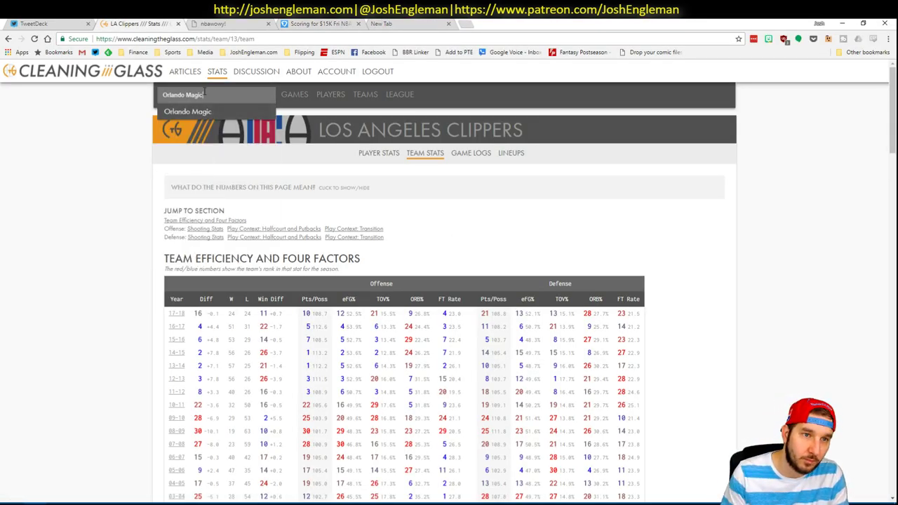
pyautogui.press('Return')
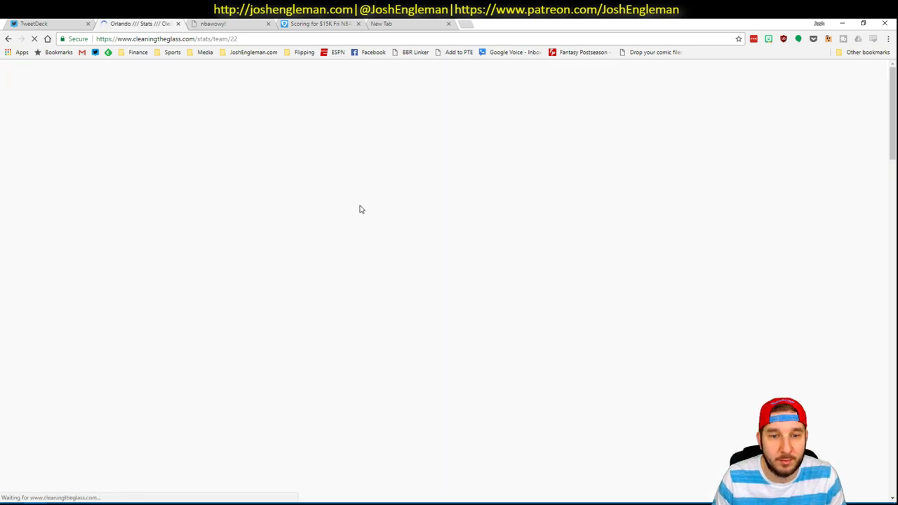
# Step: Copy all player rows of the Magic's Shooting: Frequency table and load them into the Excel workbook with its PASTE macro
pyautogui.click(311, 258)
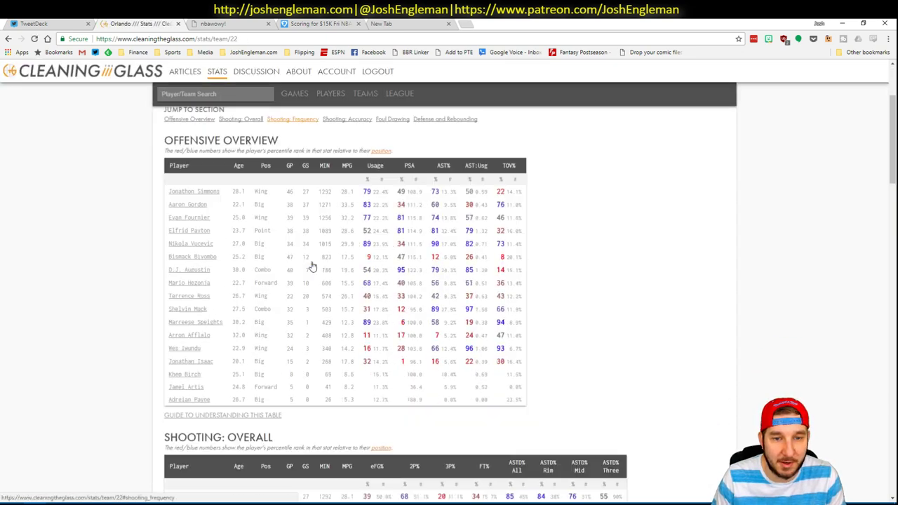
pyautogui.moveTo(613, 428); pyautogui.dragTo(170, 225)
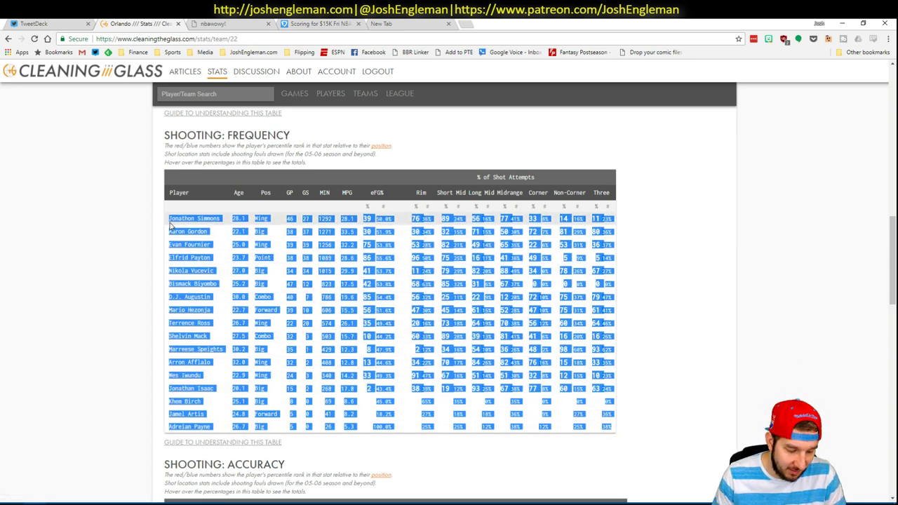
pyautogui.hotkey('ctrl', 'c')
pyautogui.hotkey('alt', 'Tab')
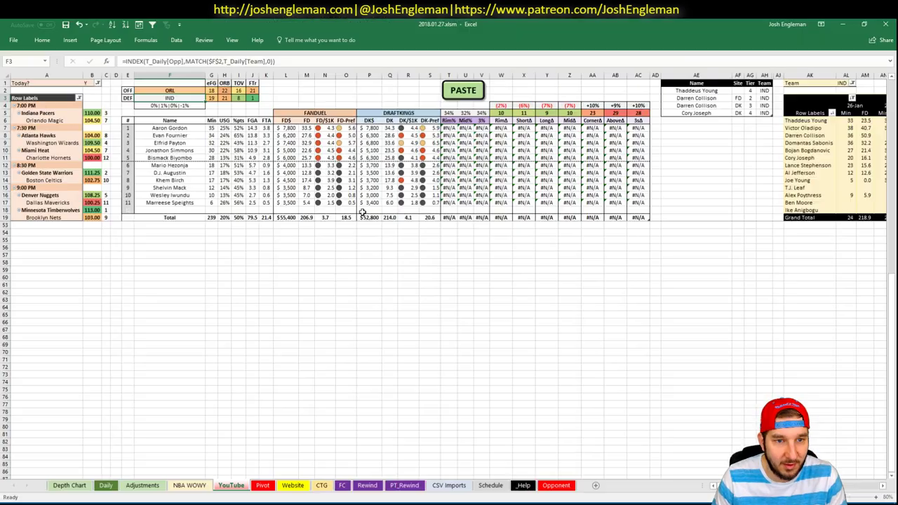
pyautogui.click(463, 91)
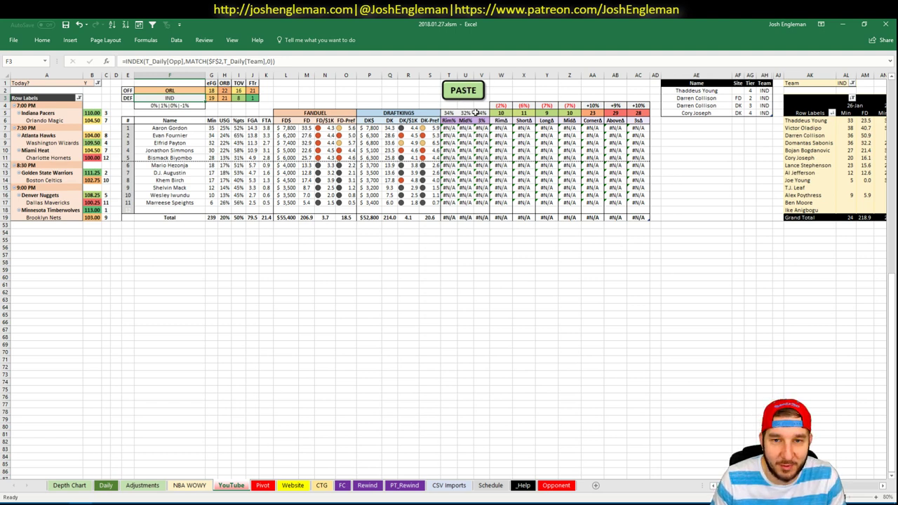
pyautogui.click(463, 90)
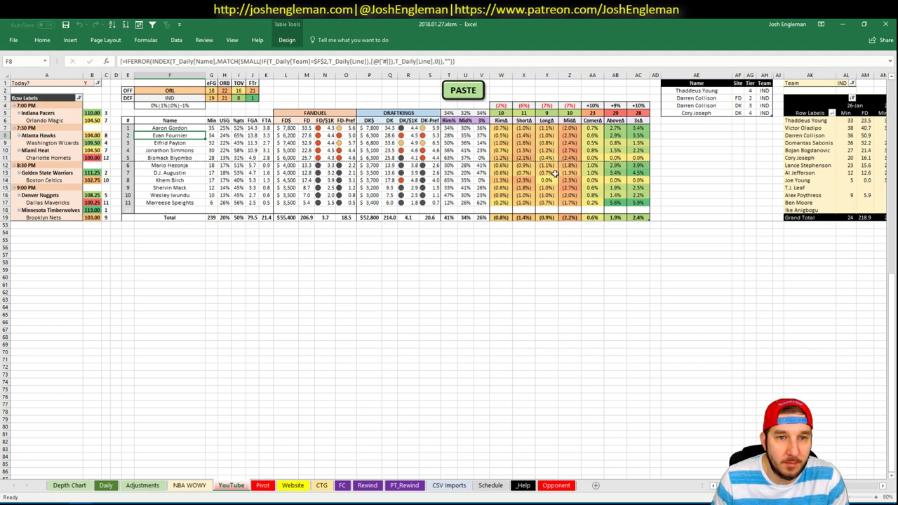
# Step: Filter the game log pivot table beside the picks table to team ORL
pyautogui.click(696, 128)
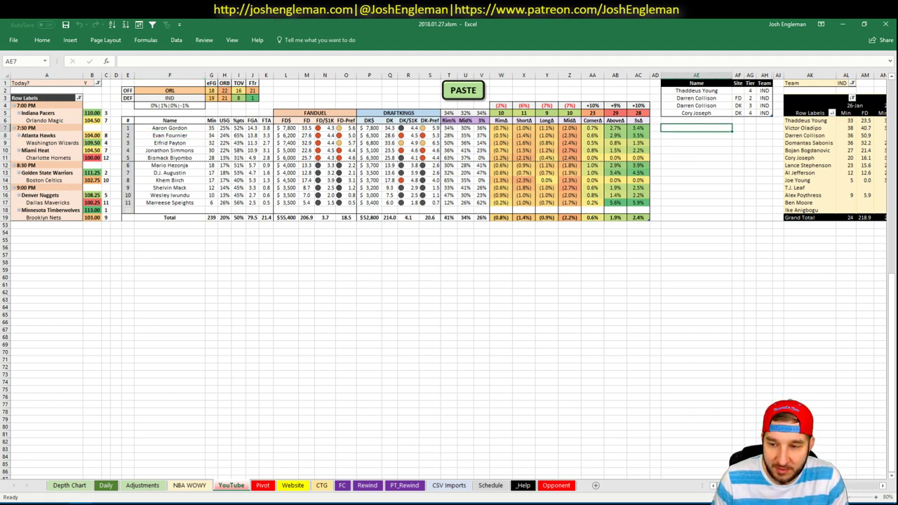
pyautogui.hscroll(5, 449, 281)
pyautogui.click(474, 82)
pyautogui.write('O')
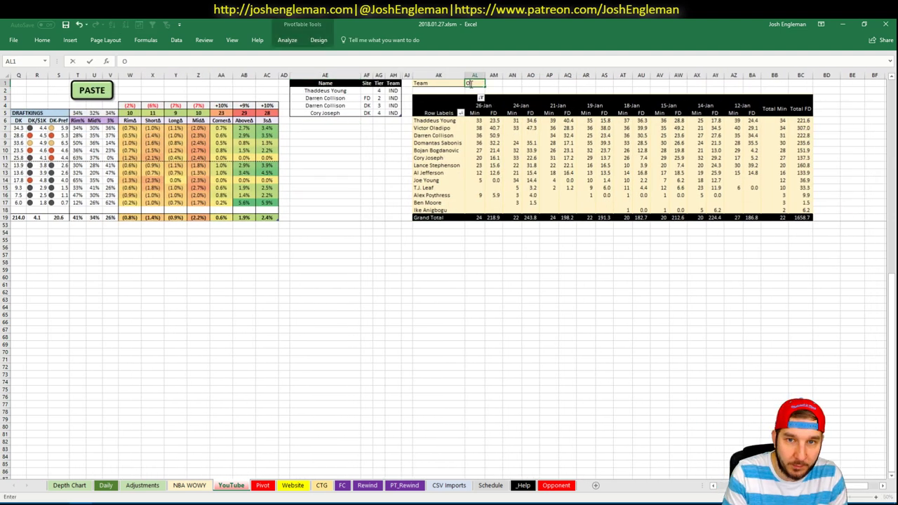
pyautogui.write('RL')
pyautogui.press('Return')
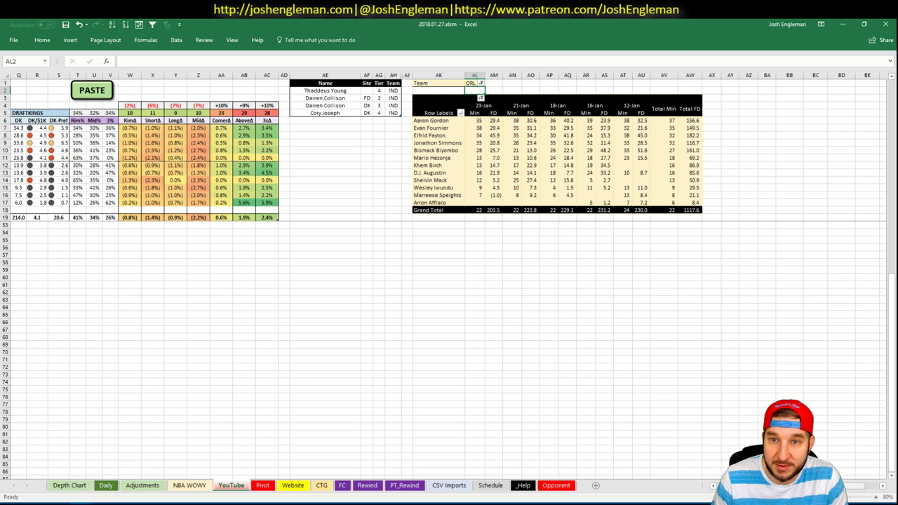
# Step: Add Aaron Gordon to the fifth row of the picks table with Site FD and Tier 4
pyautogui.hscroll(-5, 449, 281)
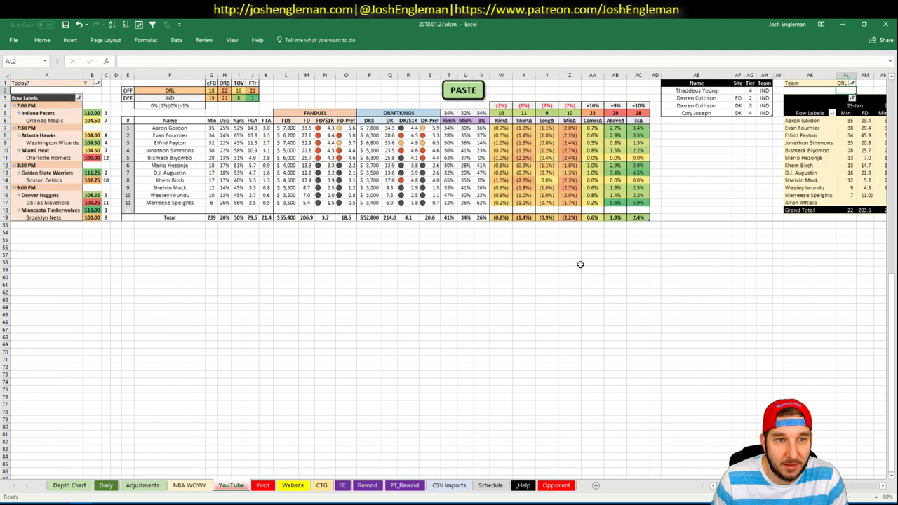
pyautogui.click(692, 120)
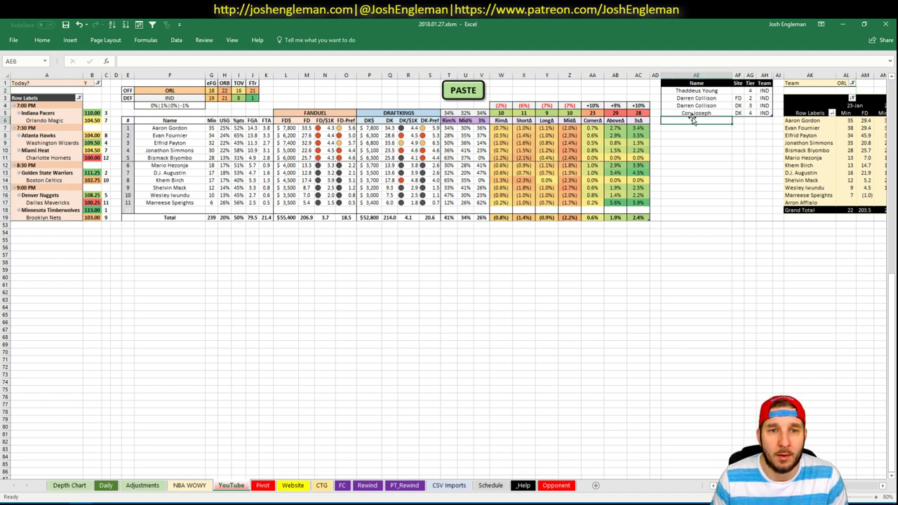
pyautogui.write('Aaron')
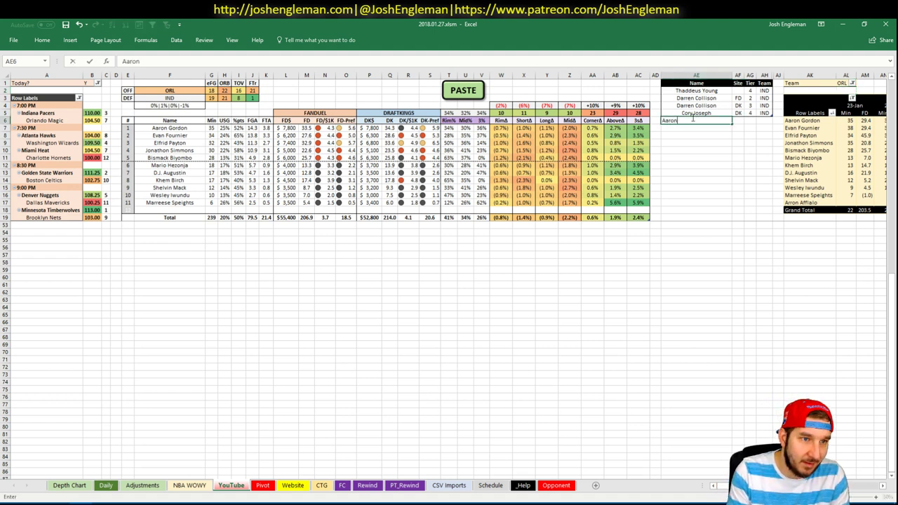
pyautogui.write(' Gordon')
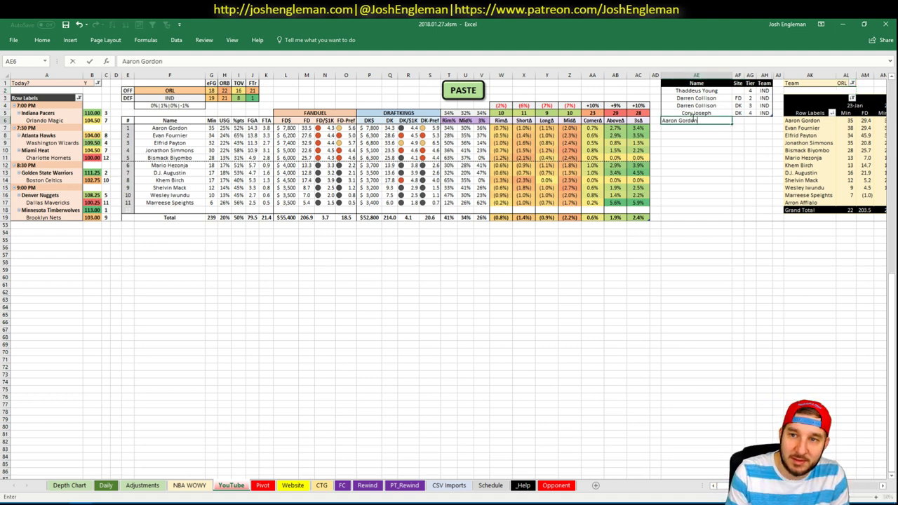
pyautogui.press('Tab')
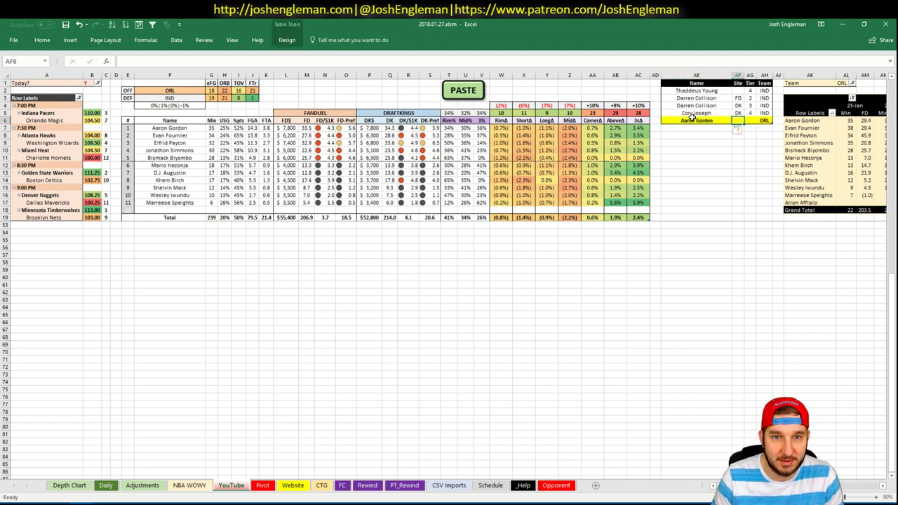
pyautogui.write('FD')
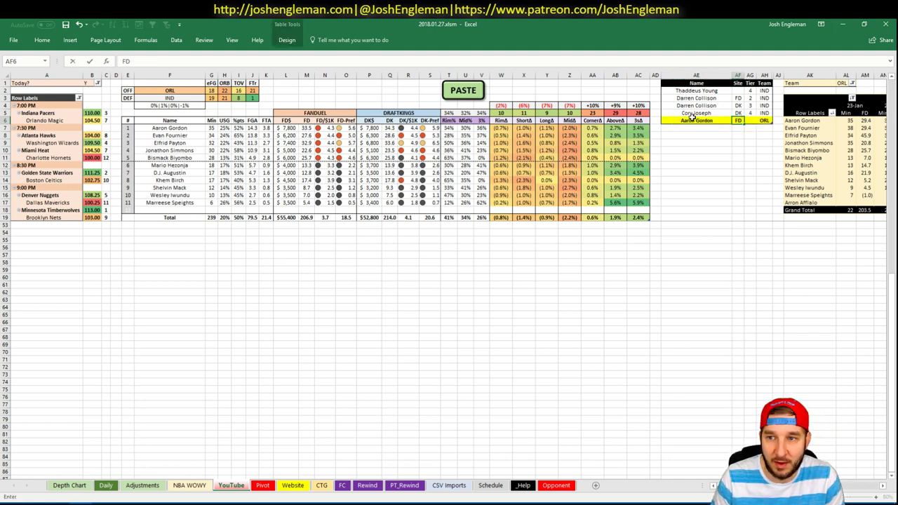
pyautogui.press('Return')
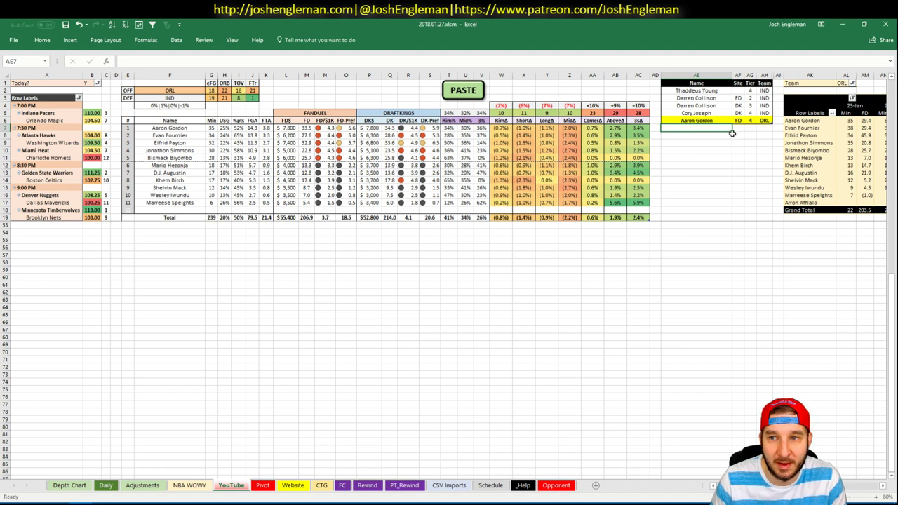
# Step: Clear the Site value of Aaron Gordon's Tier 4 pick
pyautogui.click(738, 120)
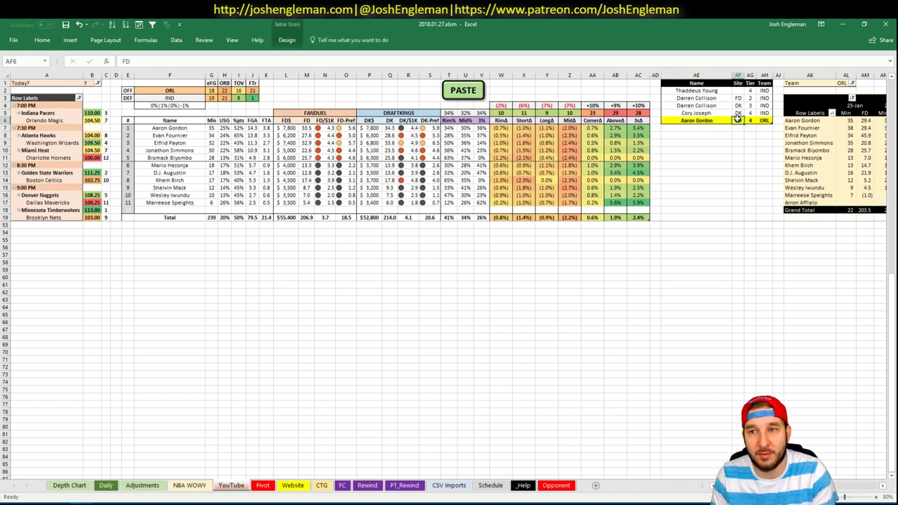
pyautogui.press('Delete')
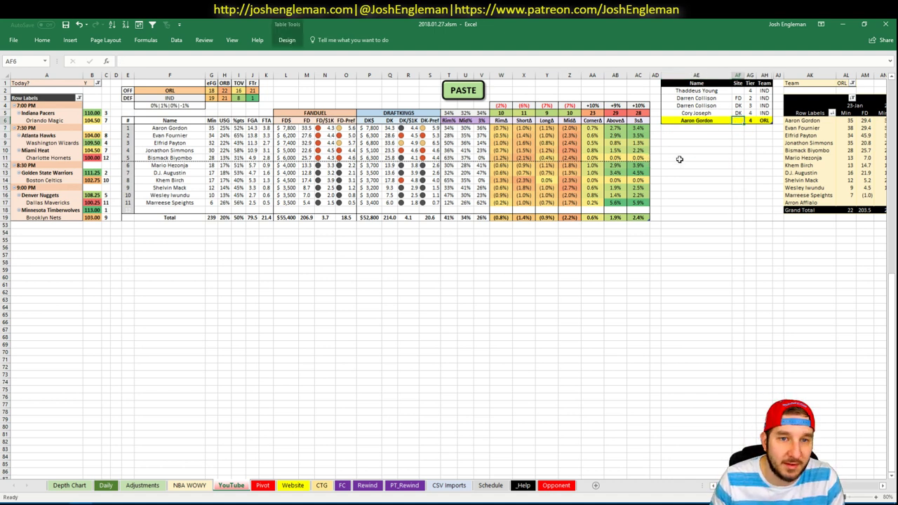
pyautogui.click(688, 149)
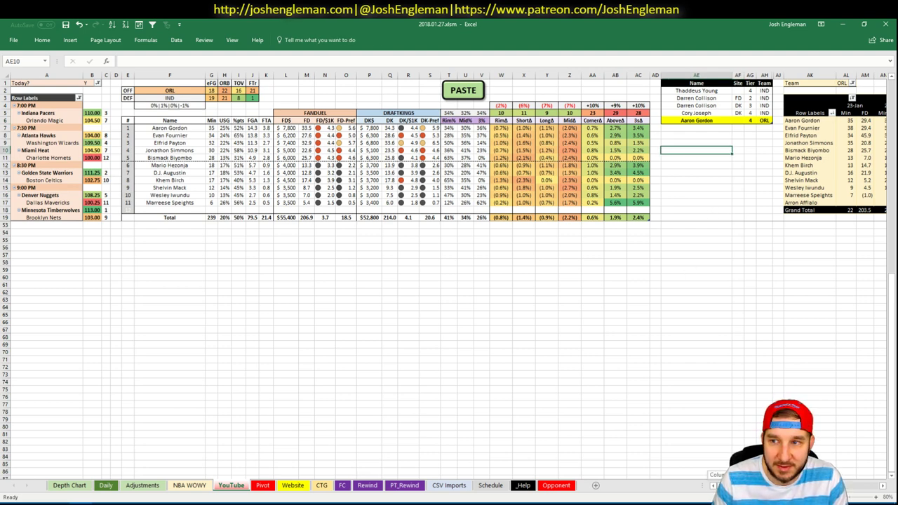
# Step: Add Evan Fournier to the picks table below Aaron Gordon with Tier 3 and no Site value
pyautogui.hscroll(10, 450, 274)
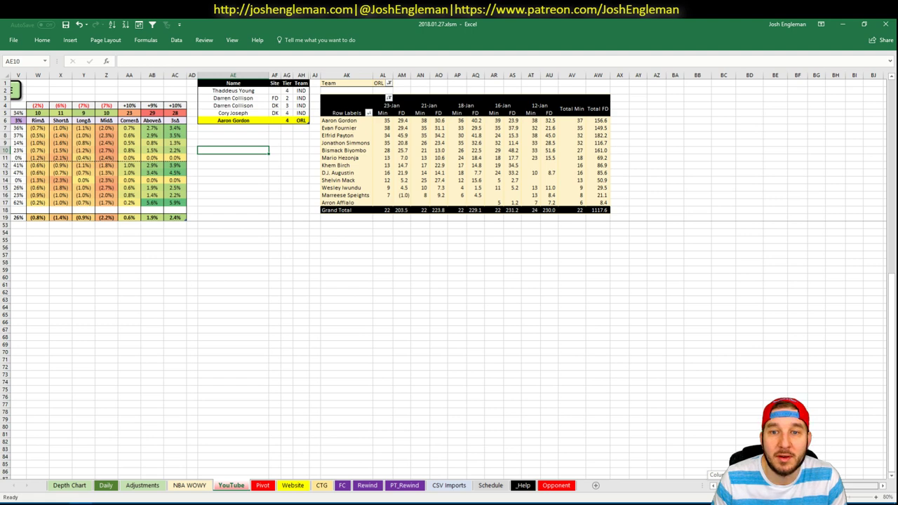
pyautogui.moveTo(730, 485); pyautogui.dragTo(684, 483)
pyautogui.click(698, 130)
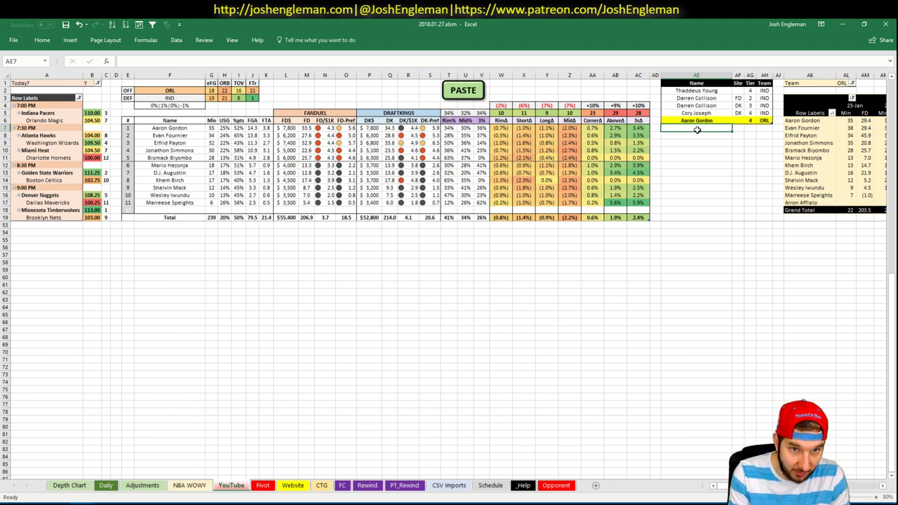
pyautogui.write('Evan Fournie')
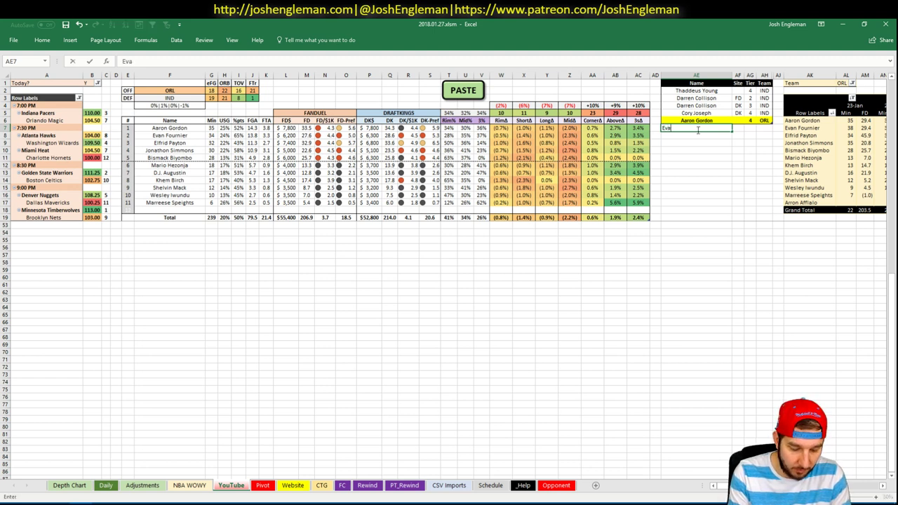
pyautogui.press('Tab')
pyautogui.press('Tab')
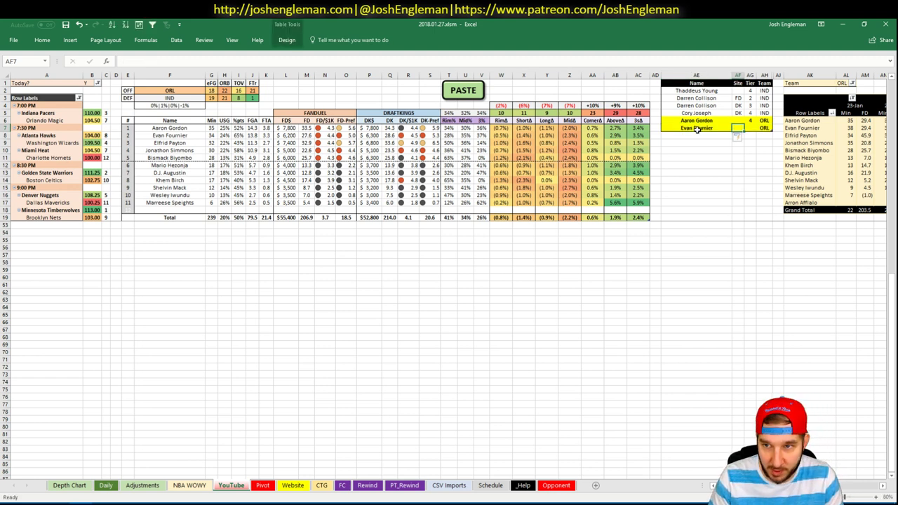
pyautogui.write('3')
pyautogui.press('Return')
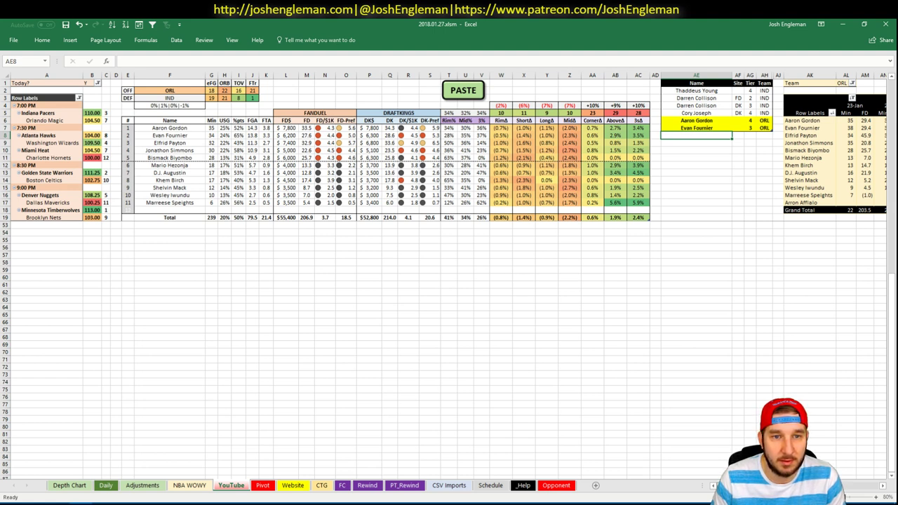
# Step: Add Elfrid Payton to the picks table below Evan Fournier with Site DK and Tier 3
pyautogui.hscroll(7, 861, 468)
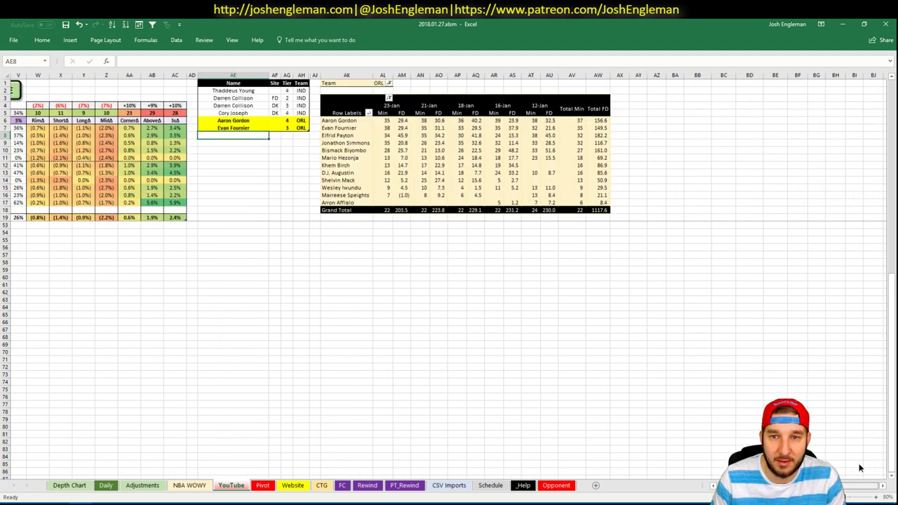
pyautogui.hscroll(-7, 861, 468)
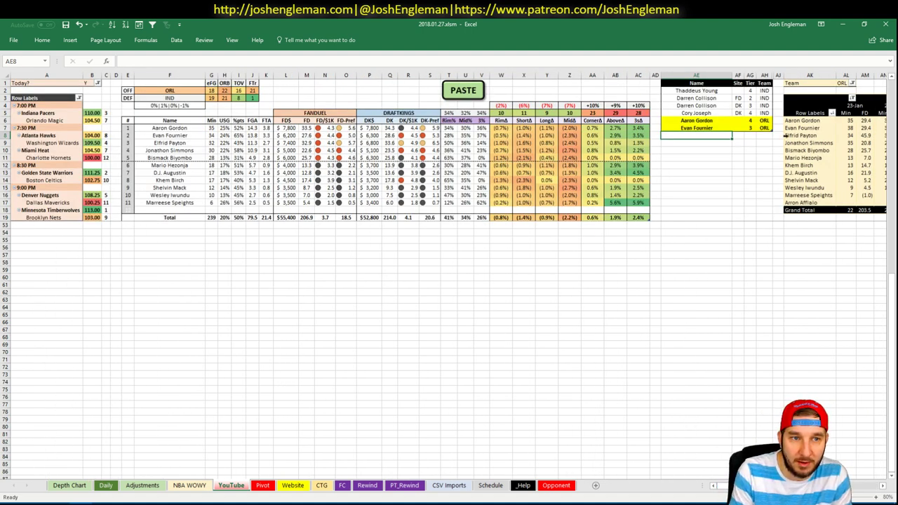
pyautogui.write('Elfrid P')
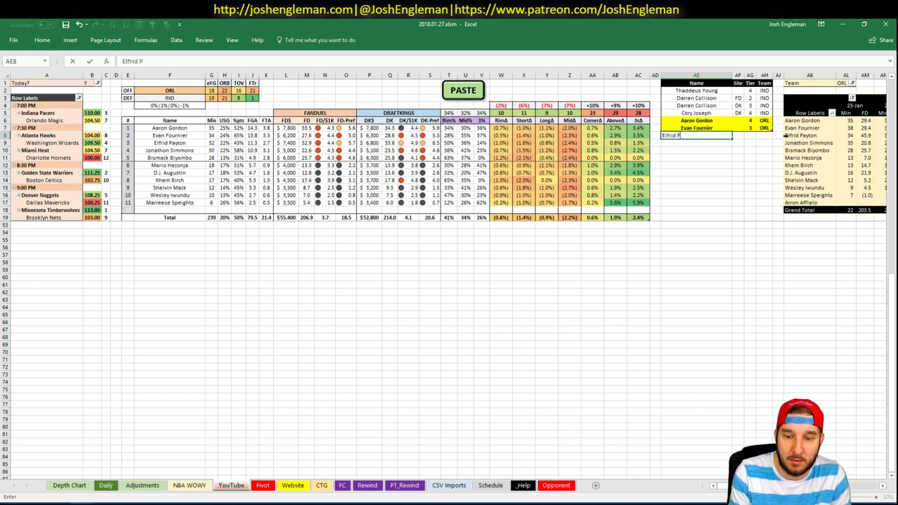
pyautogui.write('ayton')
pyautogui.press('Tab')
pyautogui.press('Tab')
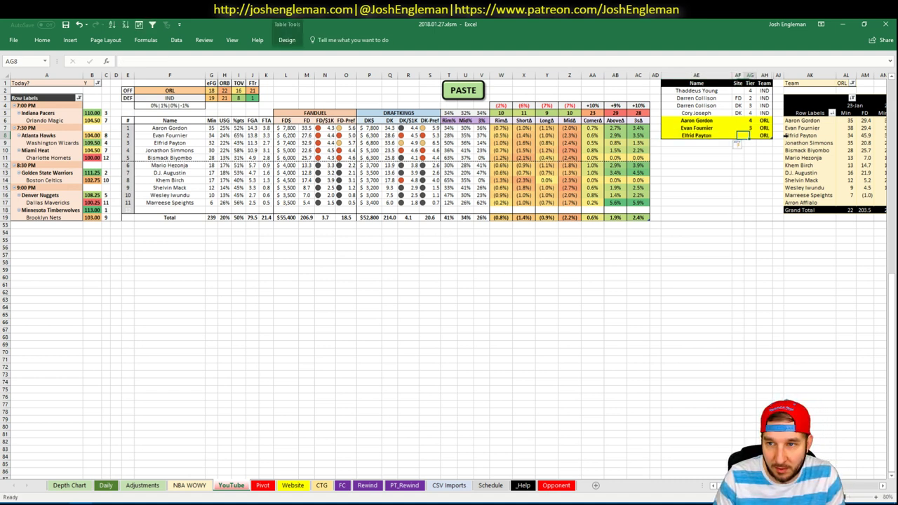
pyautogui.click(738, 136)
pyautogui.write('DK')
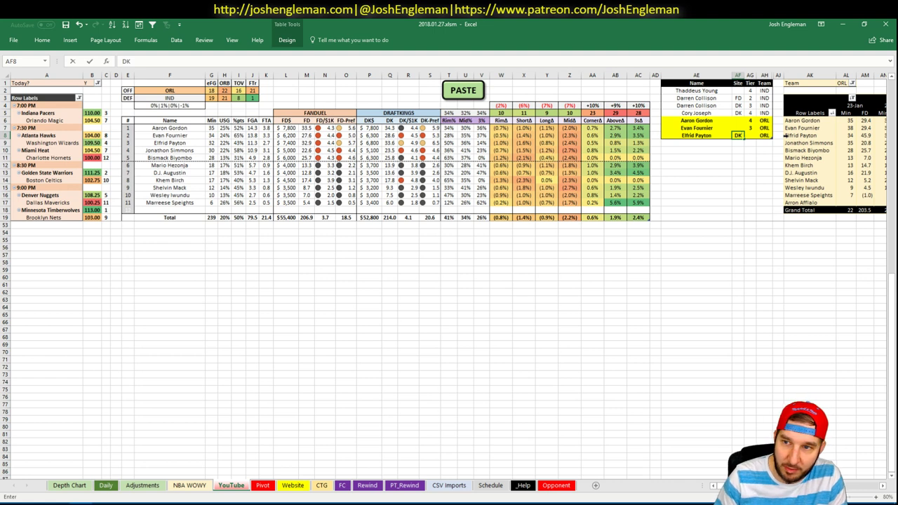
pyautogui.press('Return')
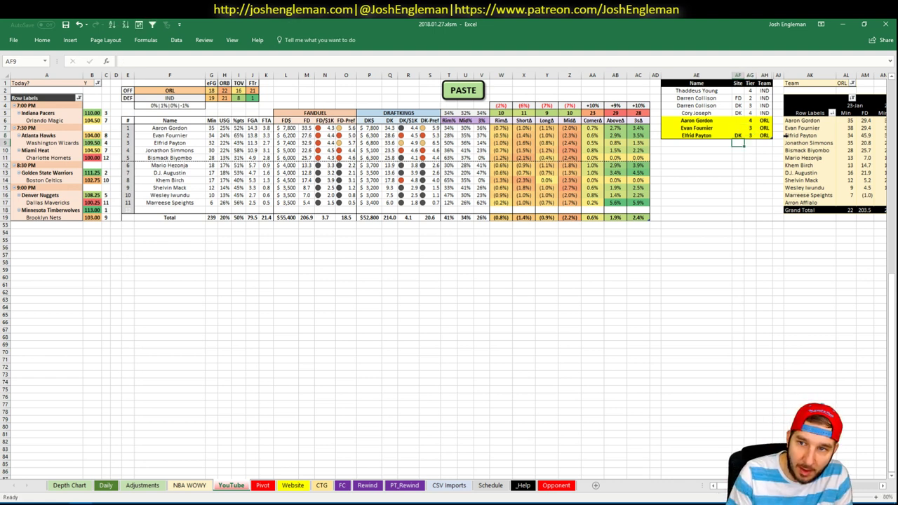
# Step: Add a second Elfrid Payton row to the picks table with Site FD and Tier 4
pyautogui.press('Left')
pyautogui.write('Elfrid Payton')
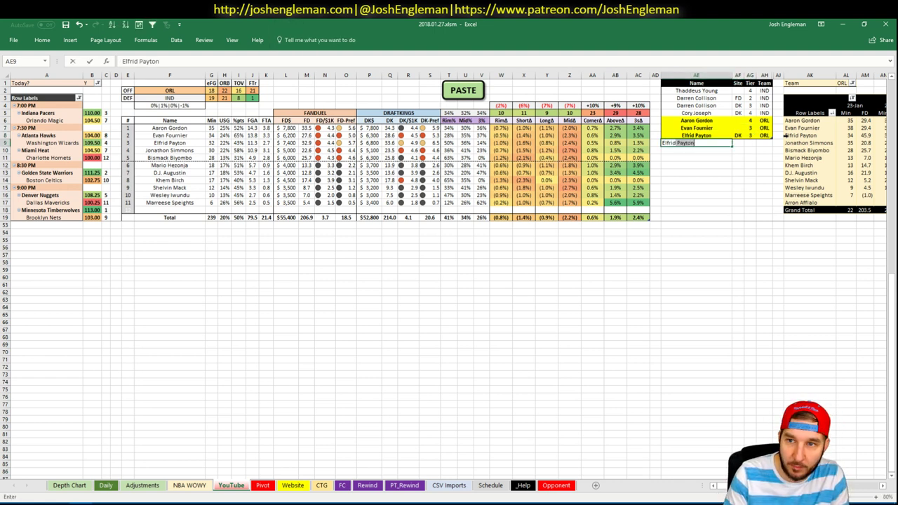
pyautogui.press('Tab')
pyautogui.write('FD')
pyautogui.press('Tab')
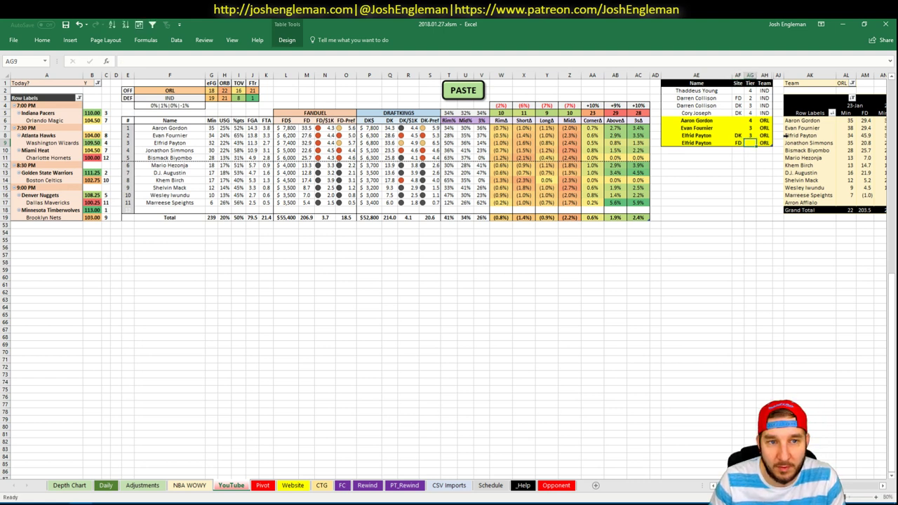
pyautogui.write('4')
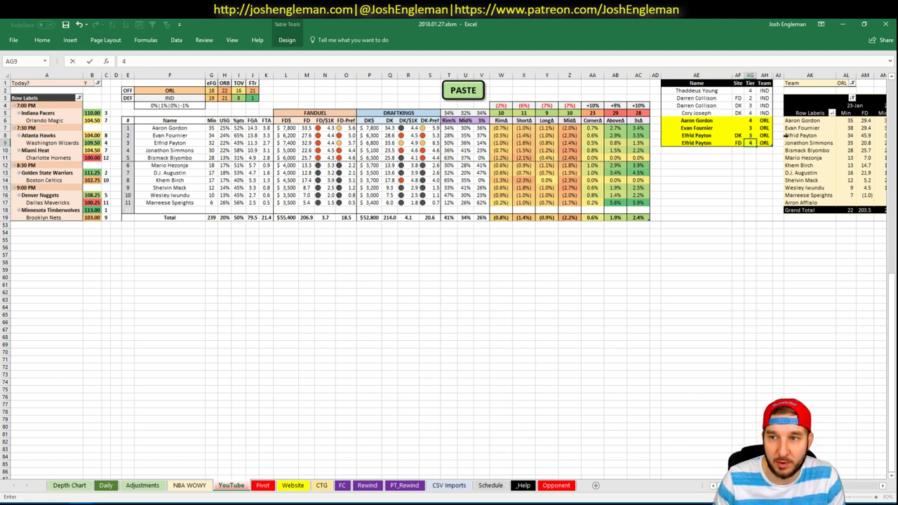
pyautogui.press('Return')
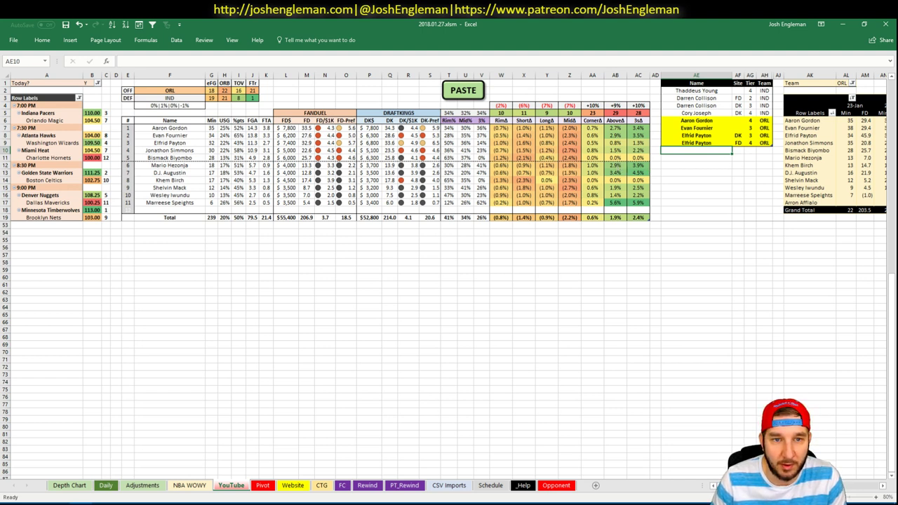
# Step: Set the offense team above the projections table to ATL
pyautogui.click(188, 90)
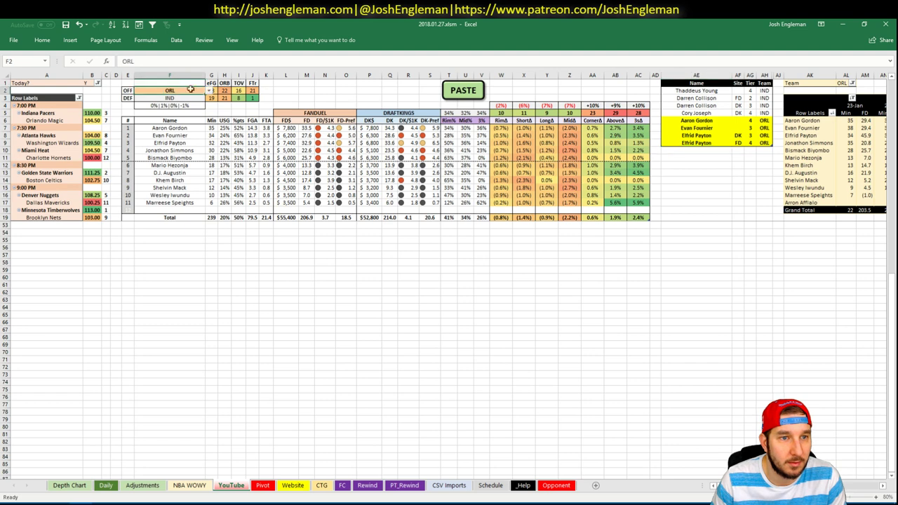
pyautogui.write('ATL')
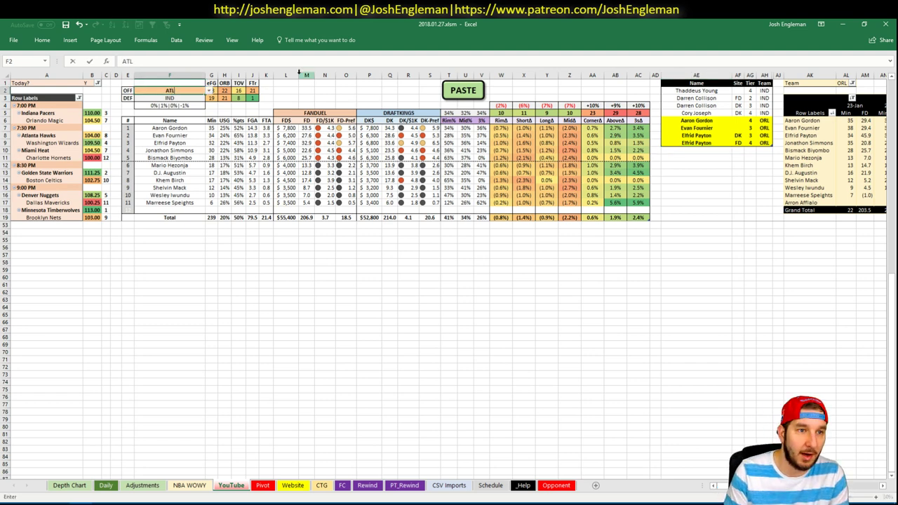
pyautogui.press('Return')
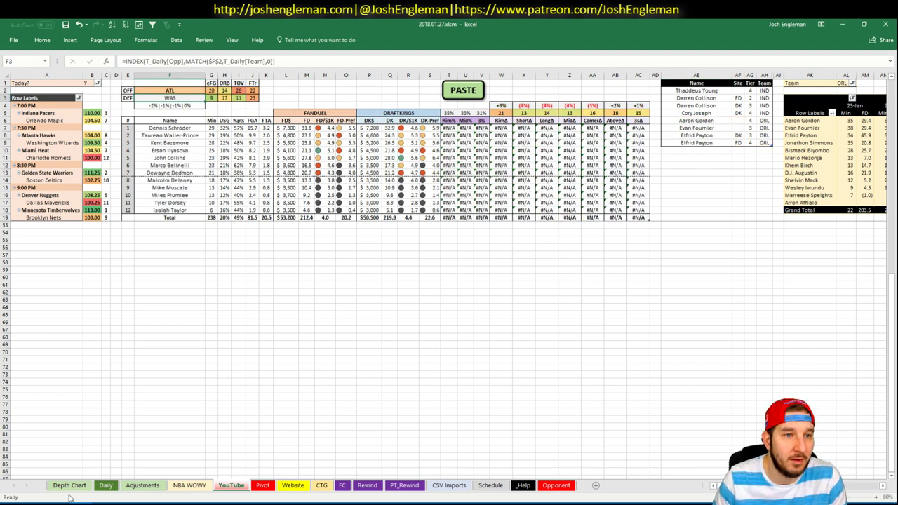
# Step: Switch to Chrome and open the Atlanta Hawks stats page on Cleaning the Glass at the Shooting: Frequency table
pyautogui.moveTo(49, 502)
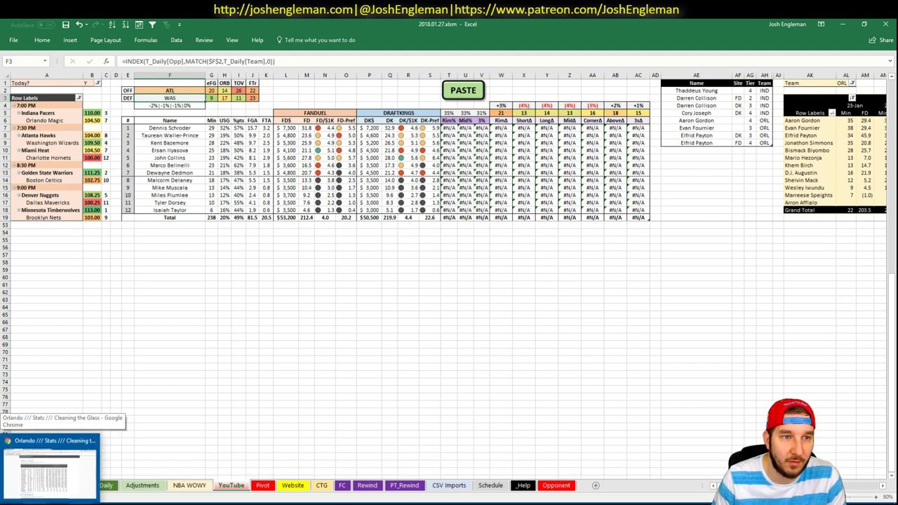
pyautogui.click(49, 471)
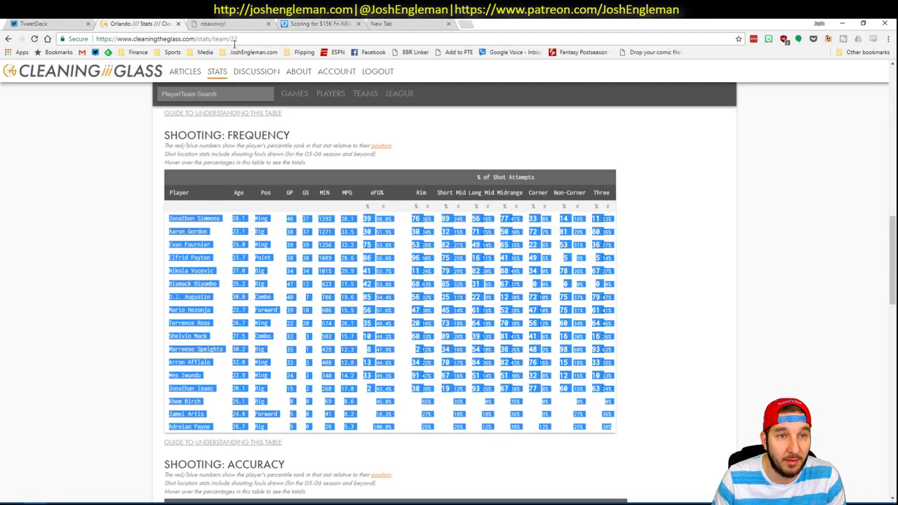
pyautogui.write('Atlanta Hawks')
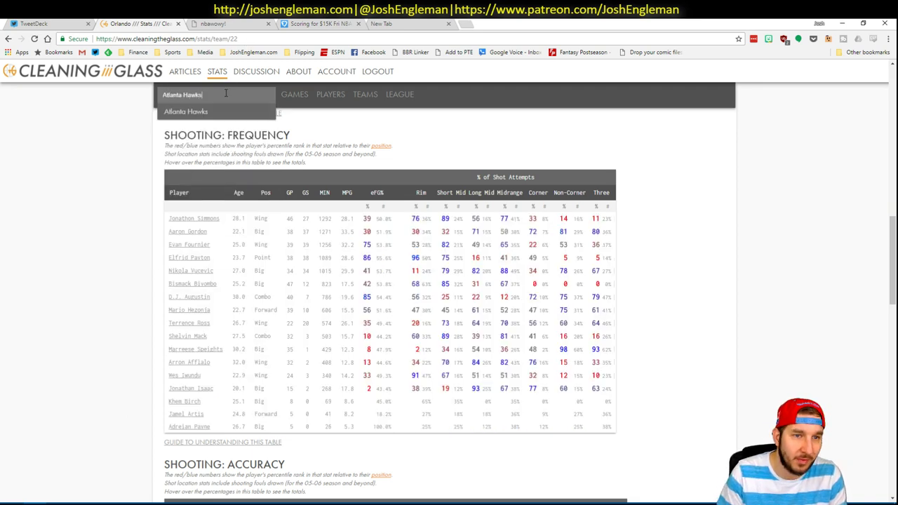
pyautogui.press('Return')
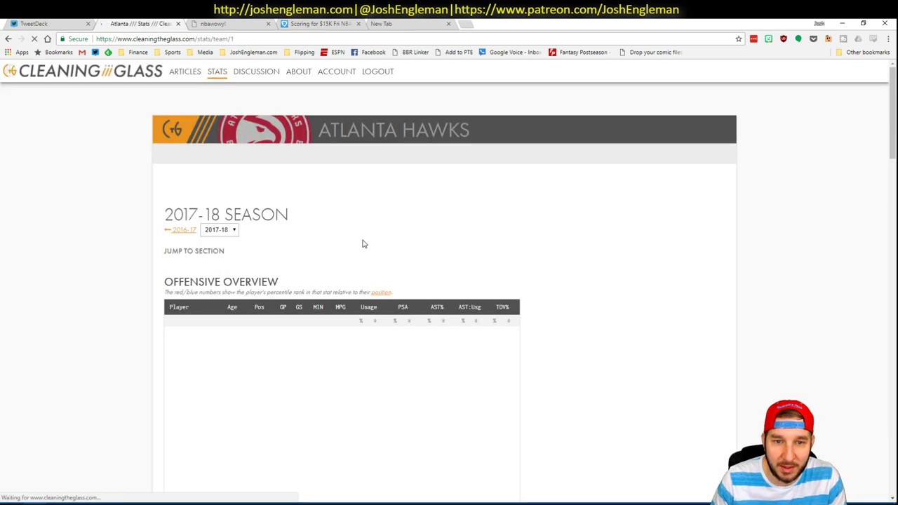
pyautogui.click(306, 260)
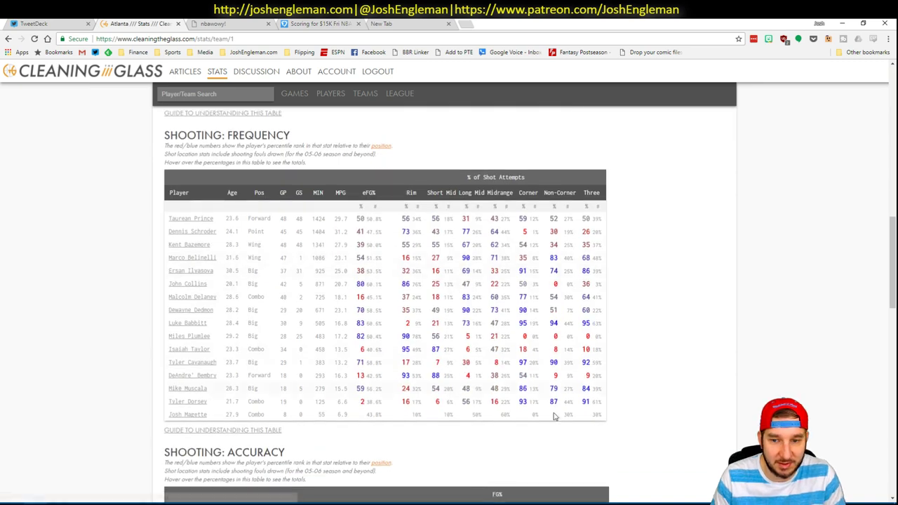
# Step: Copy all player rows of the Hawks' Shooting: Frequency table and load them into the Excel workbook with its PASTE macro
pyautogui.moveTo(597, 415)
pyautogui.moveTo(598, 415); pyautogui.dragTo(169, 219)
pyautogui.hotkey('alt', 'Tab')
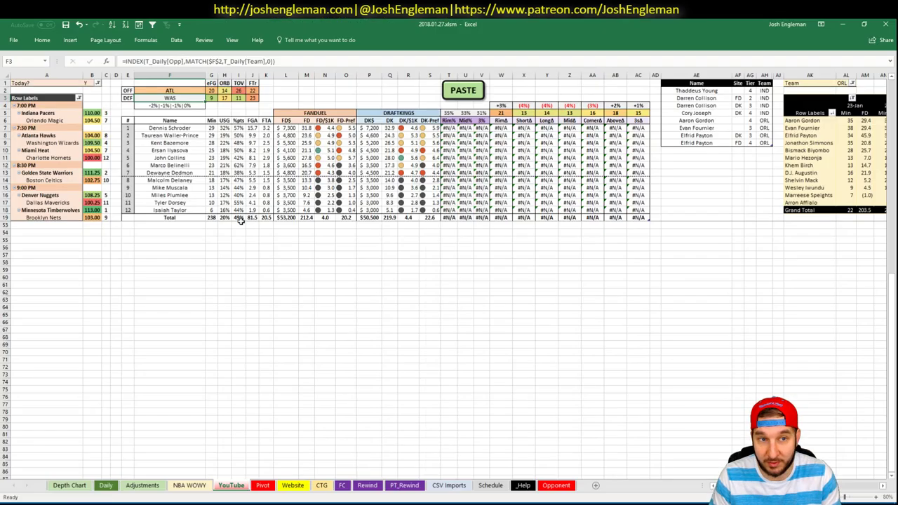
pyautogui.click(483, 90)
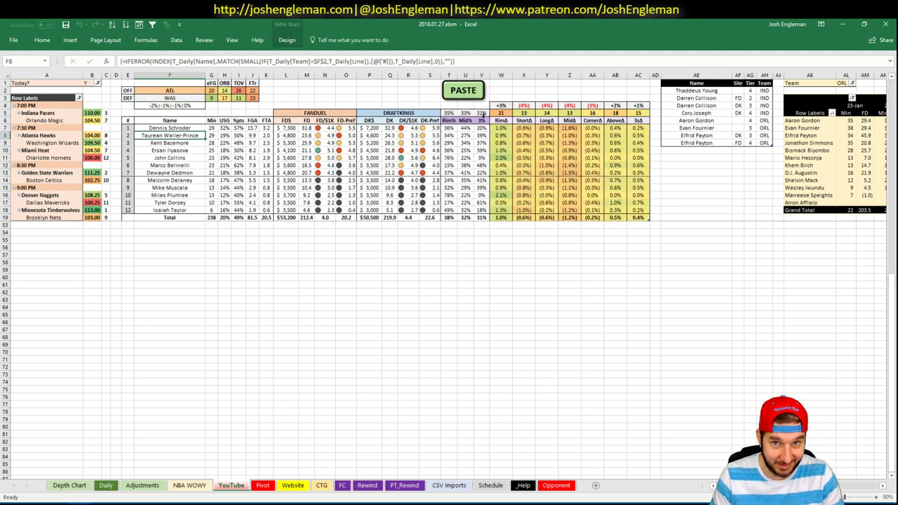
pyautogui.click(532, 337)
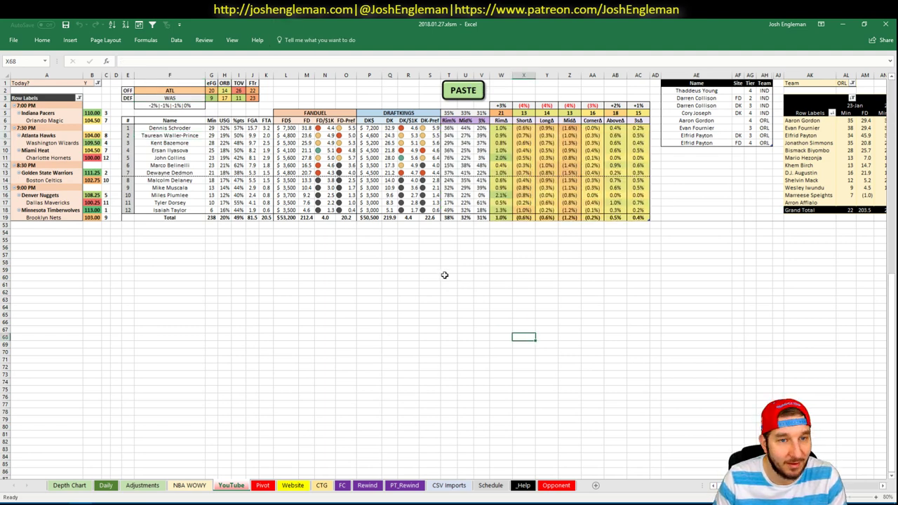
# Step: Filter the game log pivot table beside the picks table to team ATL
pyautogui.click(714, 151)
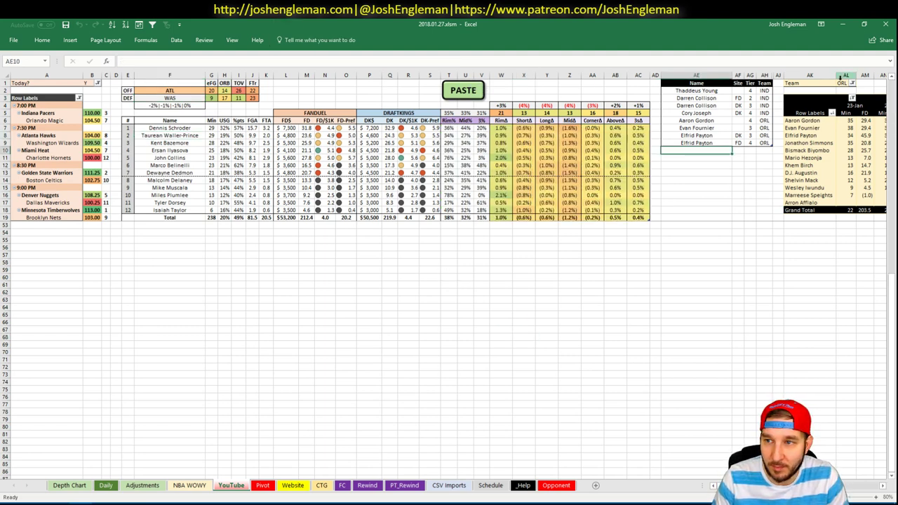
pyautogui.click(843, 83)
pyautogui.write('A')
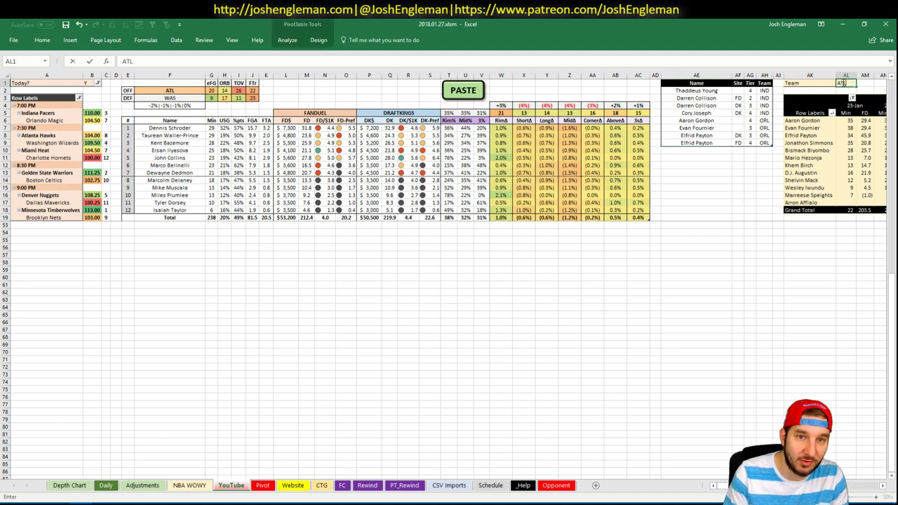
pyautogui.write('TL')
pyautogui.press('Return')
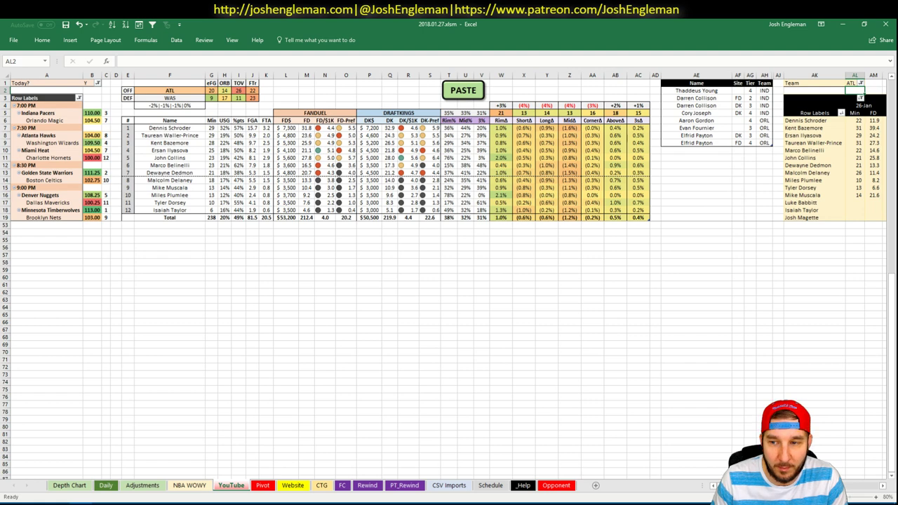
# Step: Review the Hawks game log, then copy Taurean Waller-Prince from the projections as a value into the next picks row, with tier 4
pyautogui.hscroll(7, 449, 281)
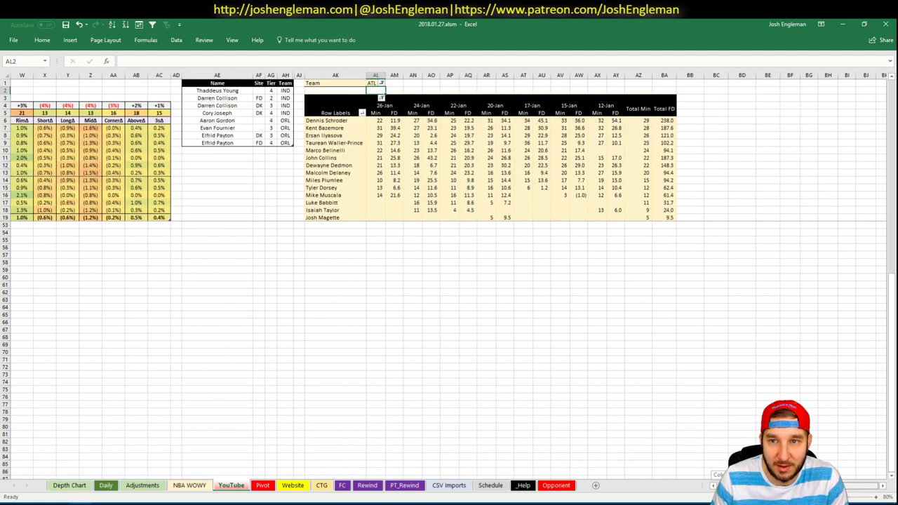
pyautogui.hscroll(-7, 572, 450)
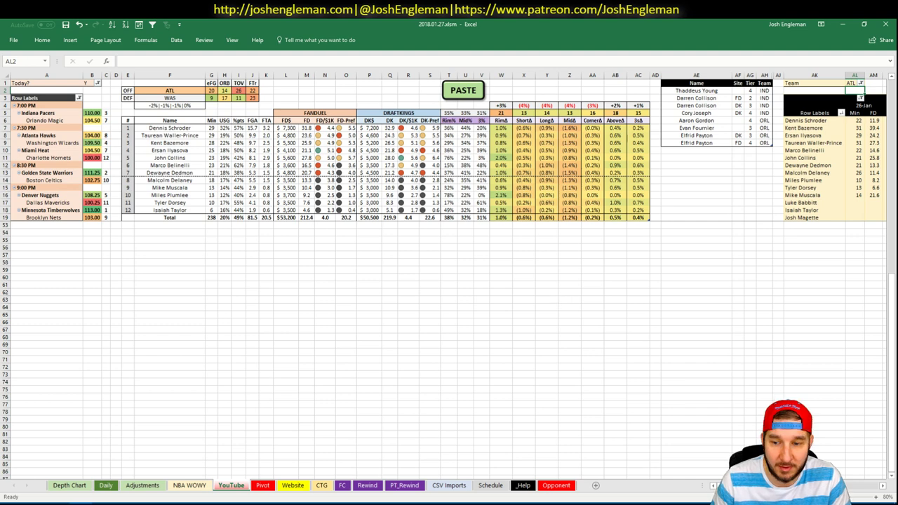
pyautogui.hscroll(5, 725, 369)
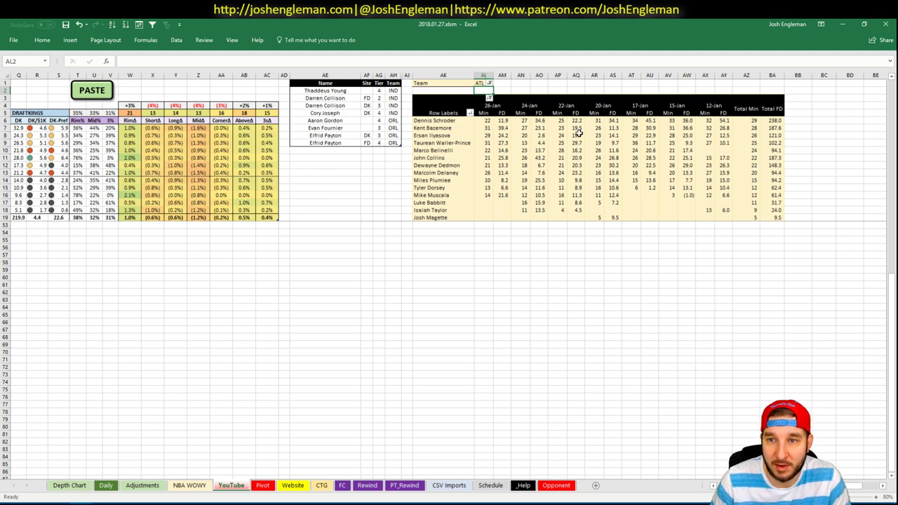
pyautogui.moveTo(853, 486); pyautogui.dragTo(723, 485)
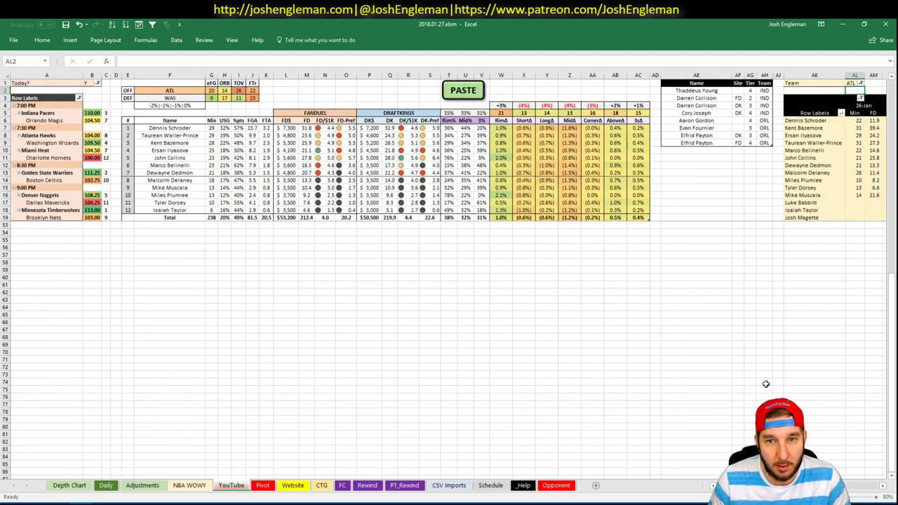
pyautogui.click(716, 150)
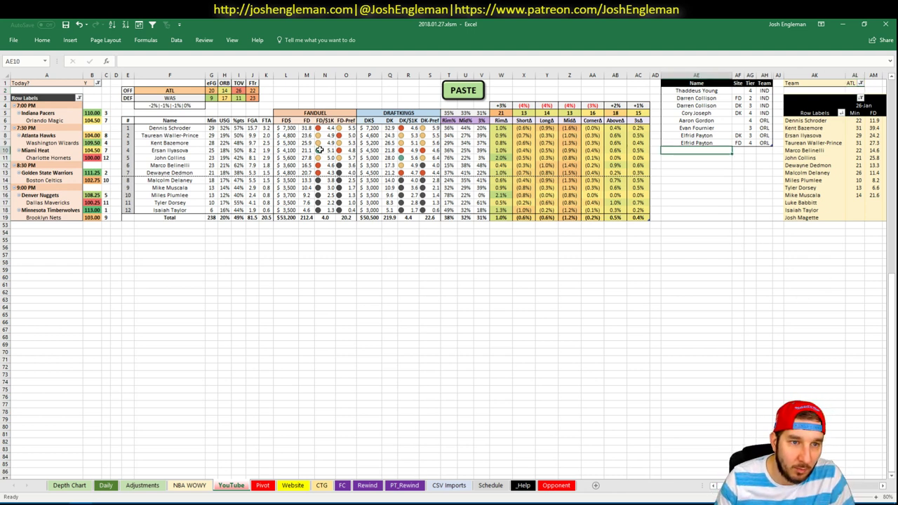
pyautogui.click(198, 135)
pyautogui.hotkey('ctrl', 'c')
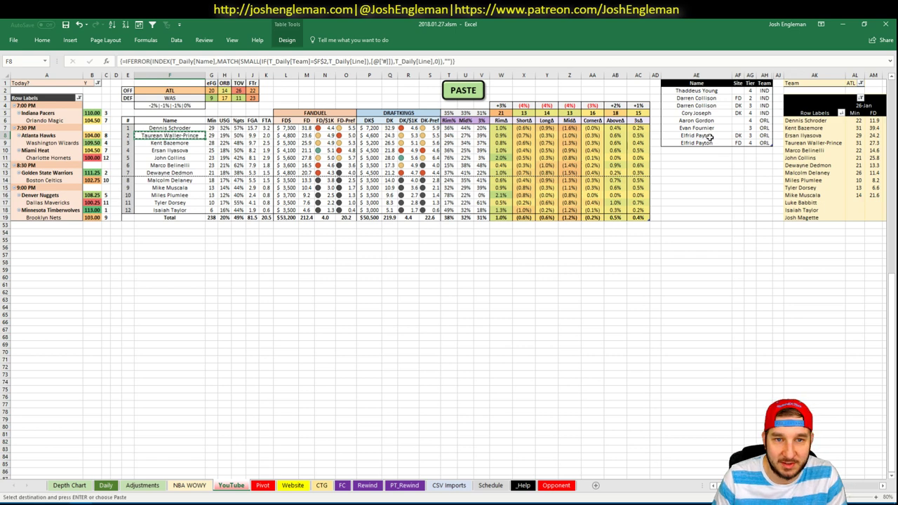
pyautogui.rightClick(716, 151)
pyautogui.click(748, 191)
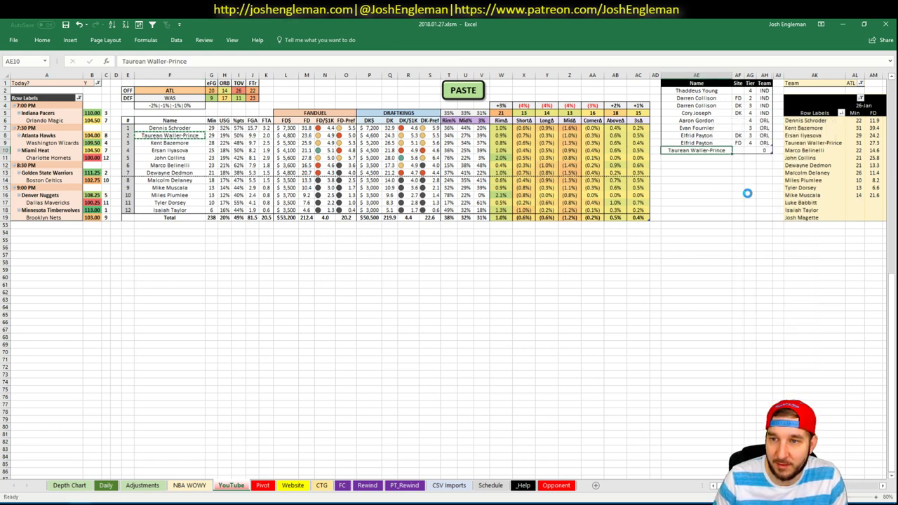
pyautogui.press('Return')
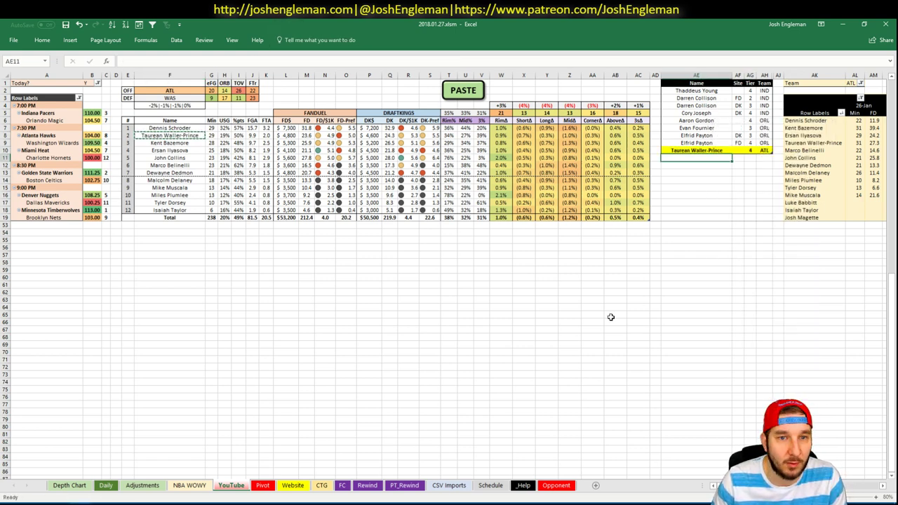
pyautogui.press('Escape')
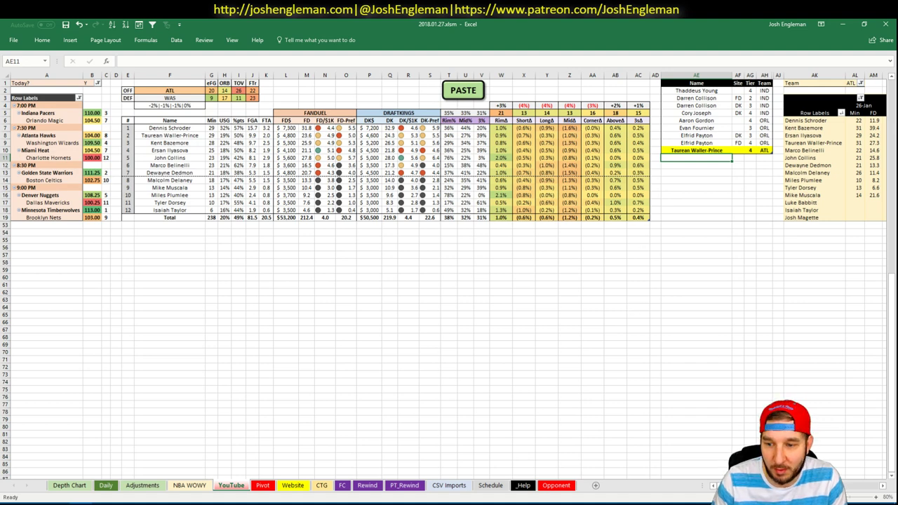
# Step: Add Kent Bazemore to the picks table as a tier 3 pick with no site specified
pyautogui.hscroll(5, 449, 274)
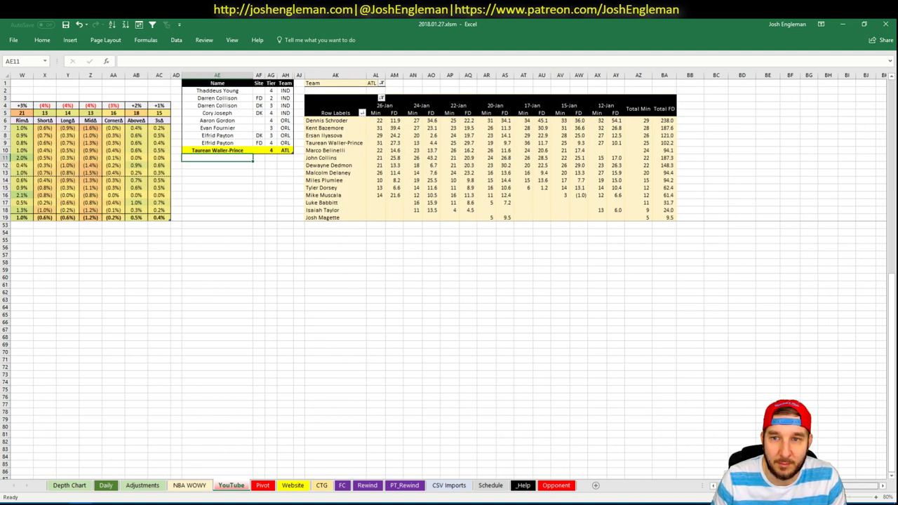
pyautogui.hscroll(-5, 680, 446)
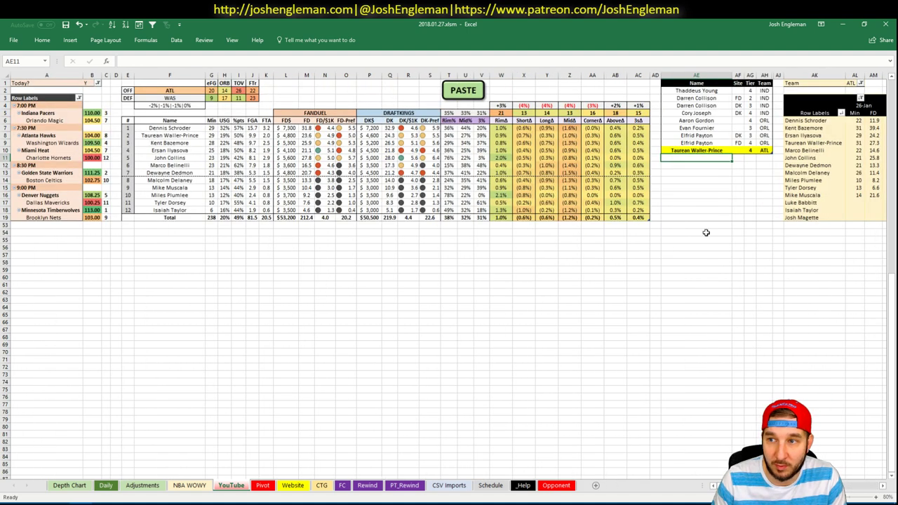
pyautogui.write('Ke')
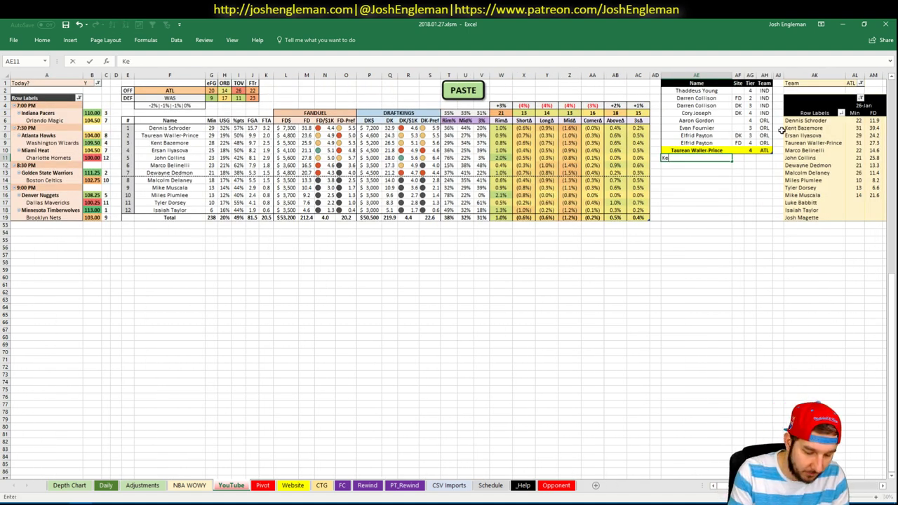
pyautogui.write('nt Bazemore')
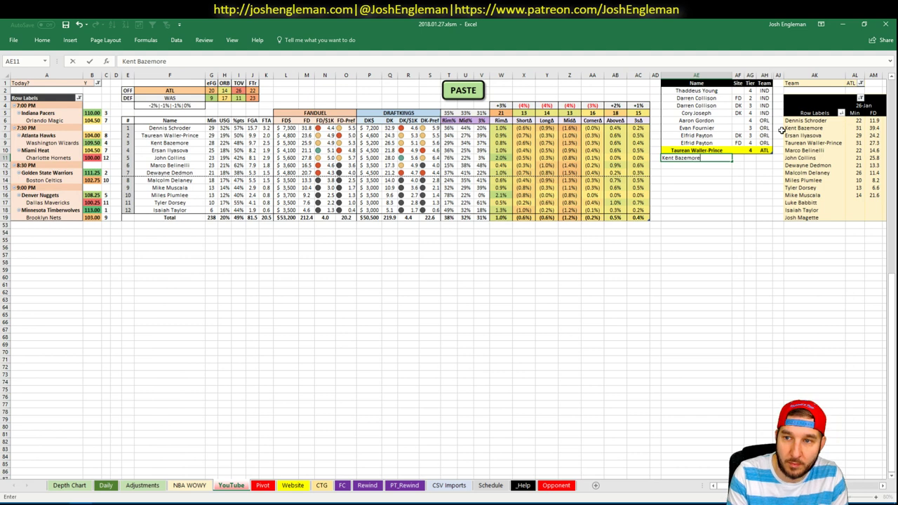
pyautogui.press('Tab')
pyautogui.press('Tab')
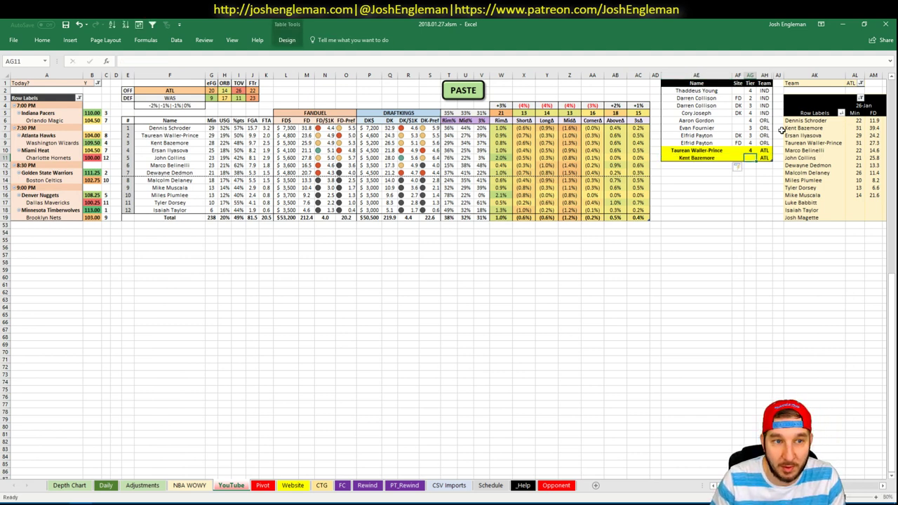
pyautogui.hscroll(5, 828, 177)
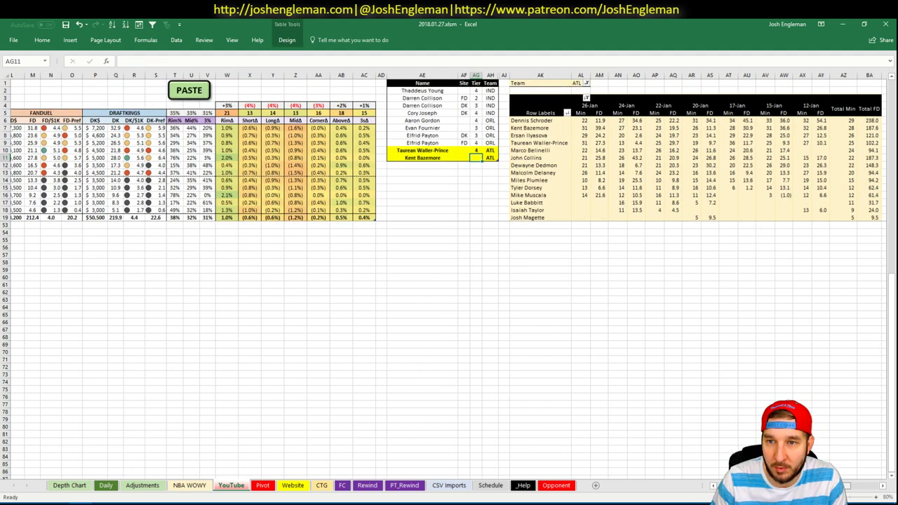
pyautogui.hscroll(-5, 814, 283)
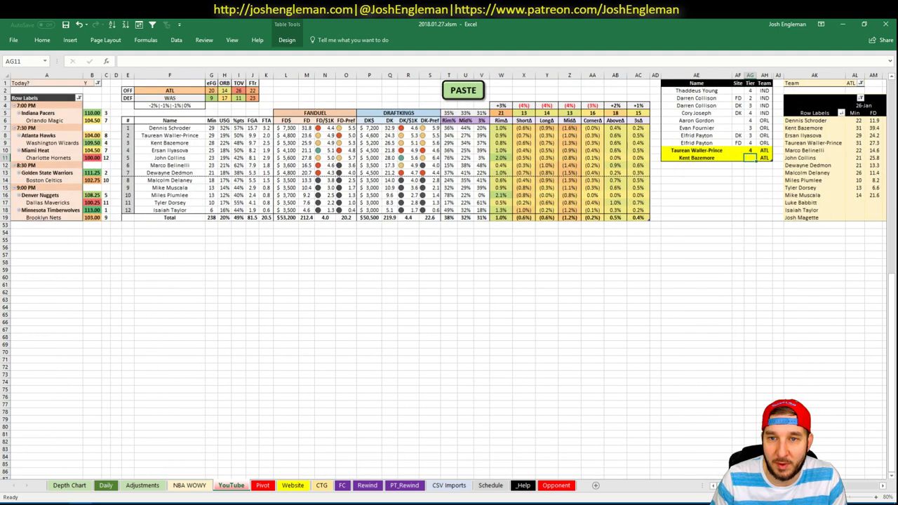
pyautogui.write('3')
pyautogui.press('Return')
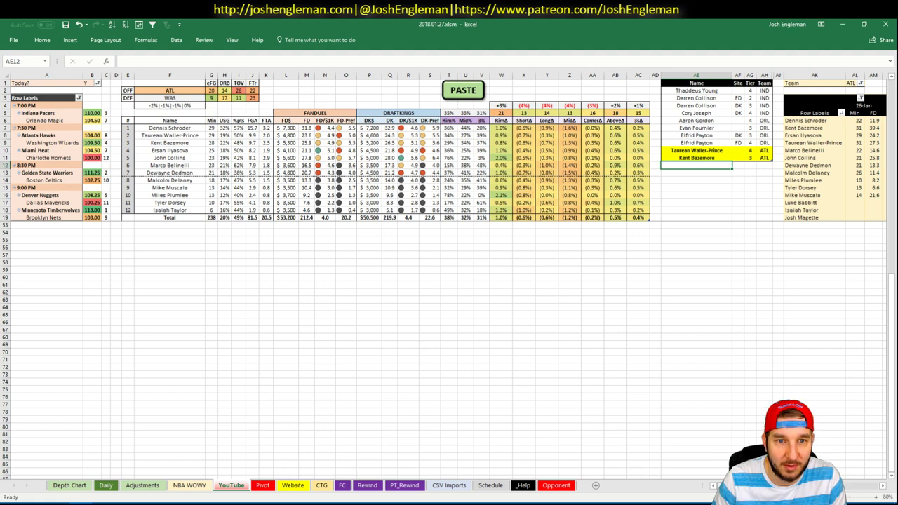
# Step: Add Ersan Ilyasova to the picks table with site FD and tier 3
pyautogui.hscroll(10, 450, 280)
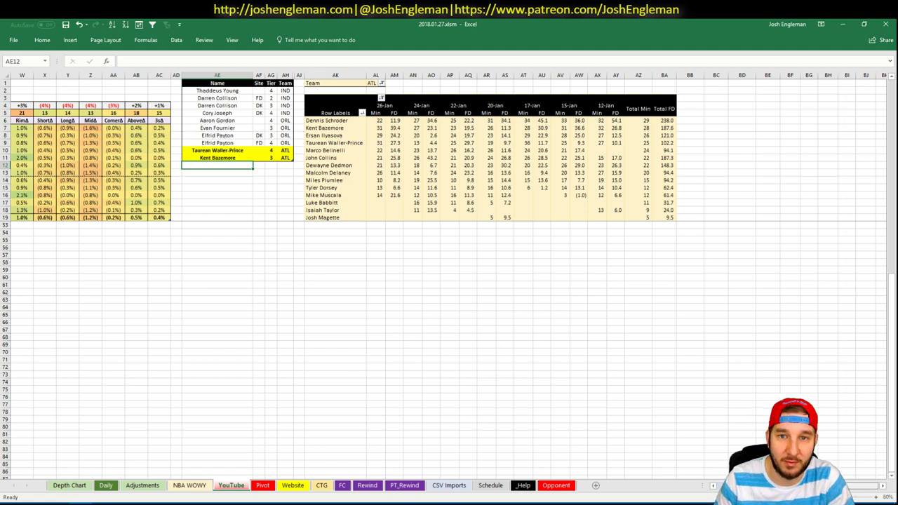
pyautogui.hscroll(-10, 715, 463)
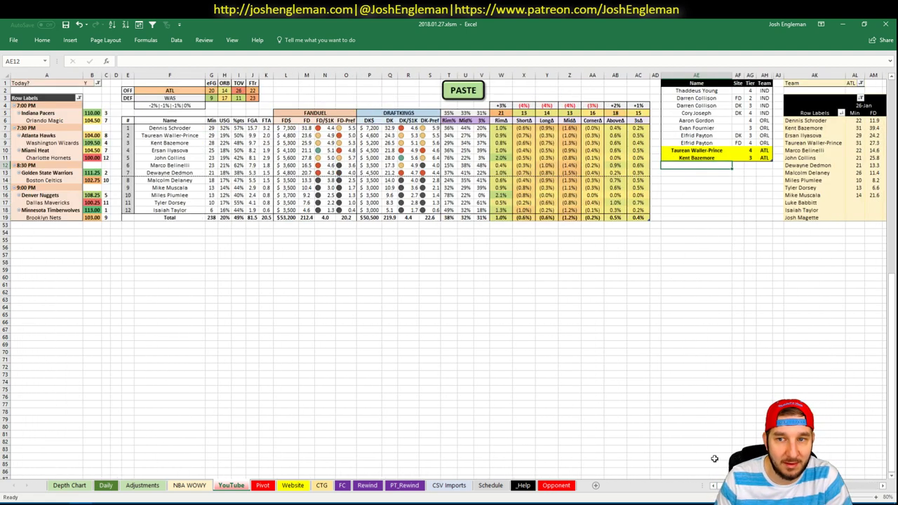
pyautogui.write('Ersa')
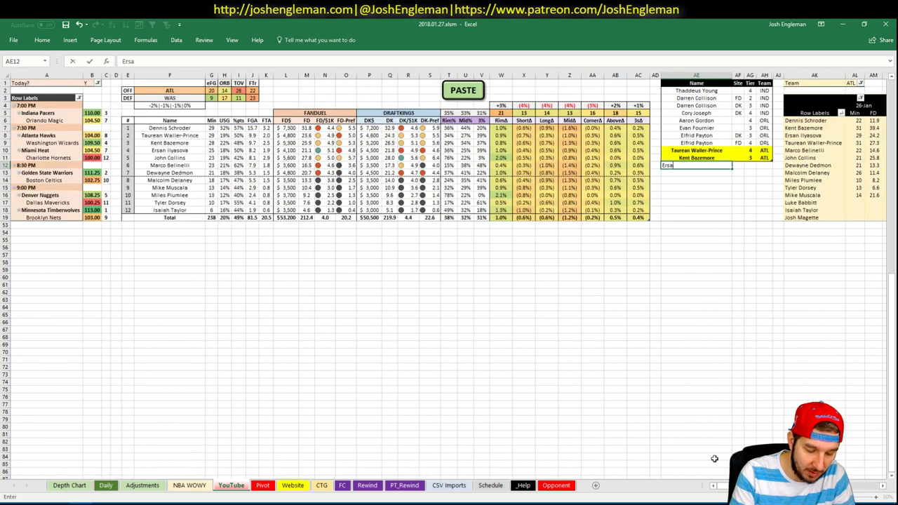
pyautogui.write('n Ilyasova')
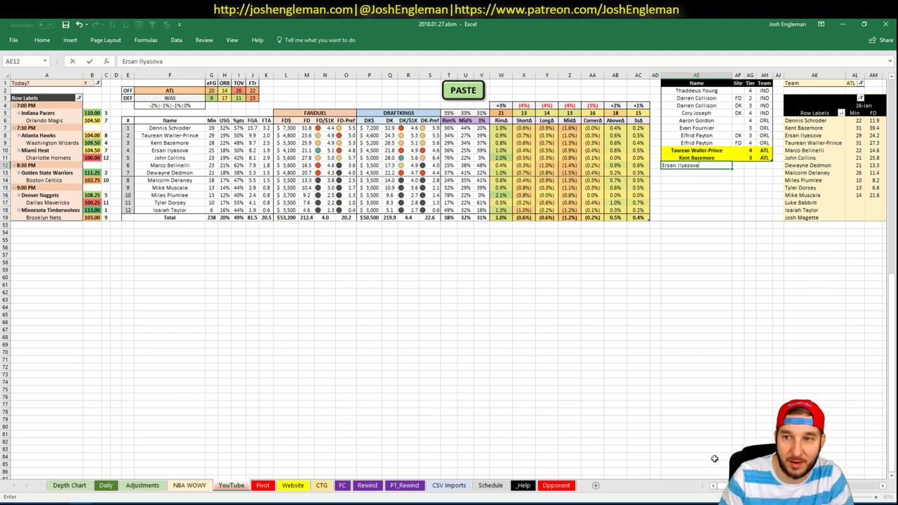
pyautogui.press('Tab')
pyautogui.write('FD')
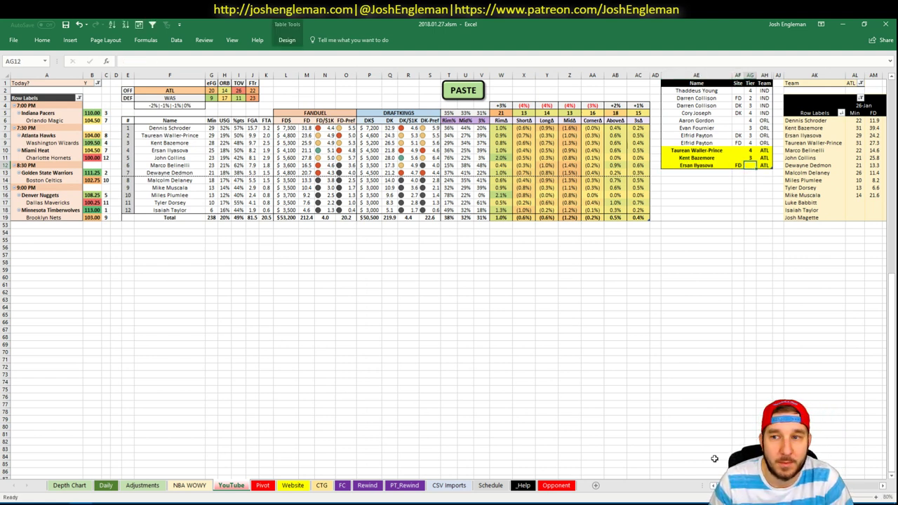
pyautogui.press('Return')
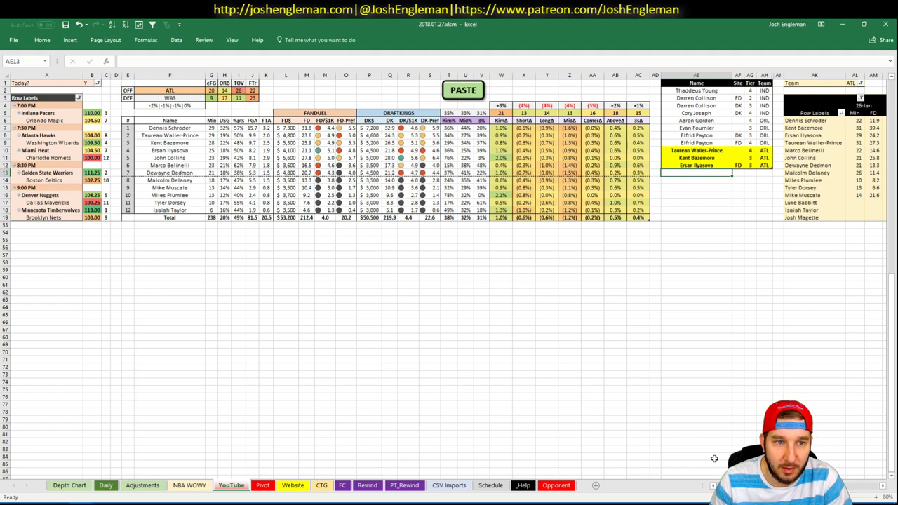
# Step: Add a second Ersan Ilyasova row to the picks table with site DK and tier 4
pyautogui.press('Right')
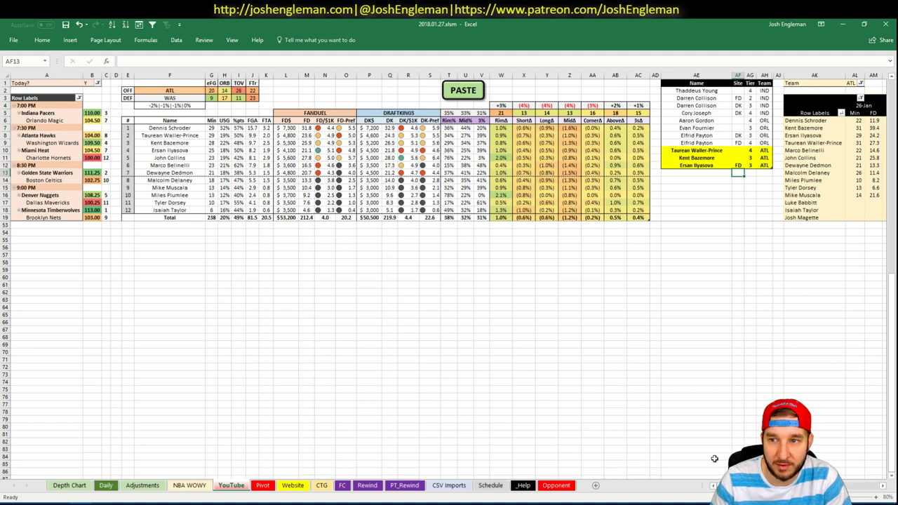
pyautogui.press('Left')
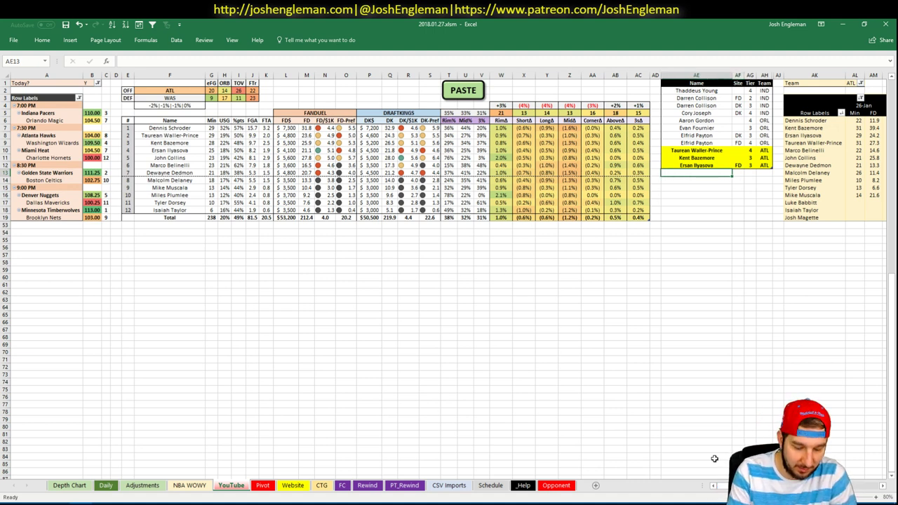
pyautogui.write('Ersan Ilyasova')
pyautogui.press('Tab')
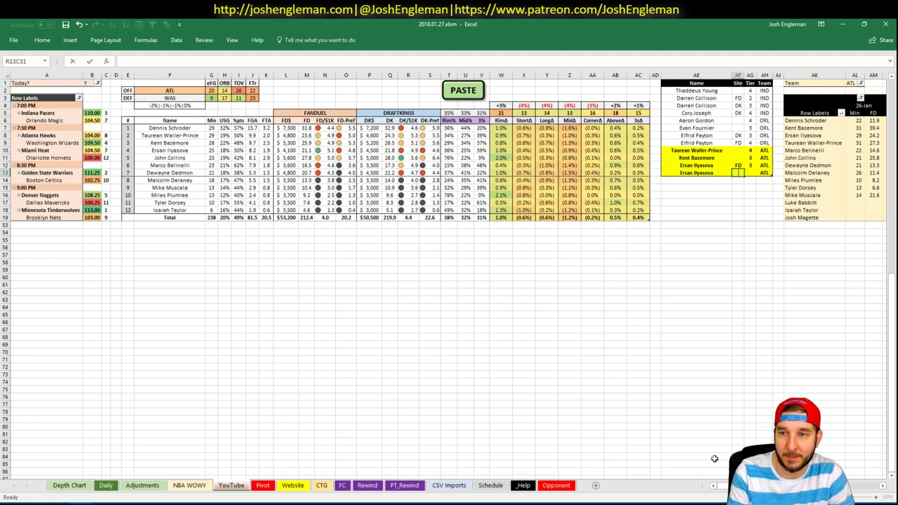
pyautogui.write('DK')
pyautogui.press('Tab')
pyautogui.write('4')
pyautogui.press('Return')
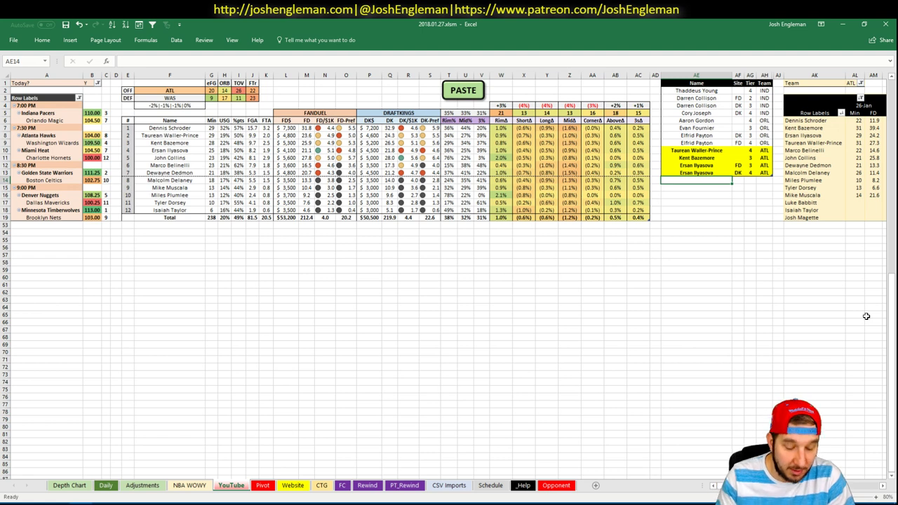
# Step: Add John Collins to the picks table as a tier 3 pick, leaving the site blank
pyautogui.write('John Collins')
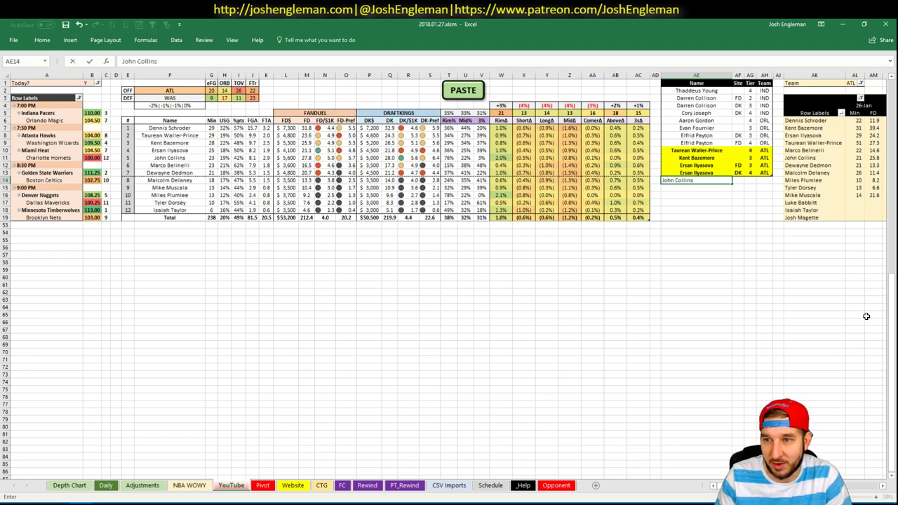
pyautogui.press('Tab')
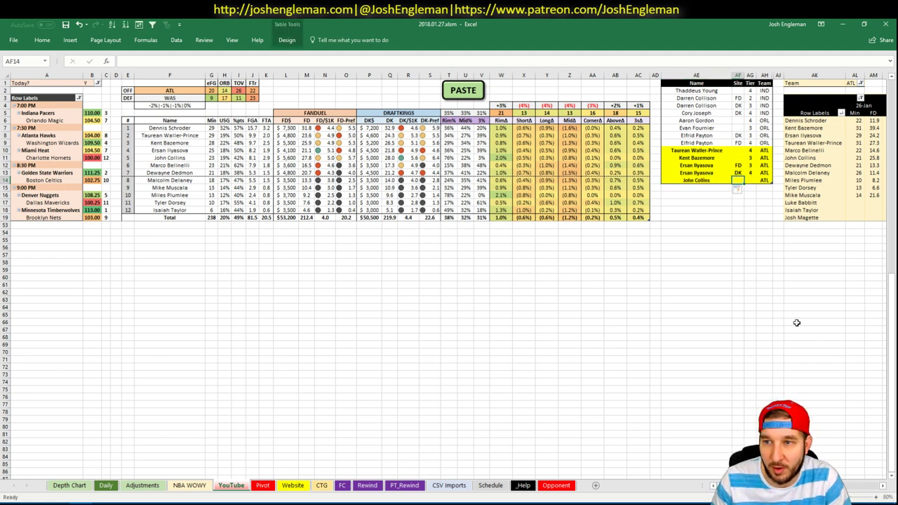
pyautogui.hscroll(3, 449, 274)
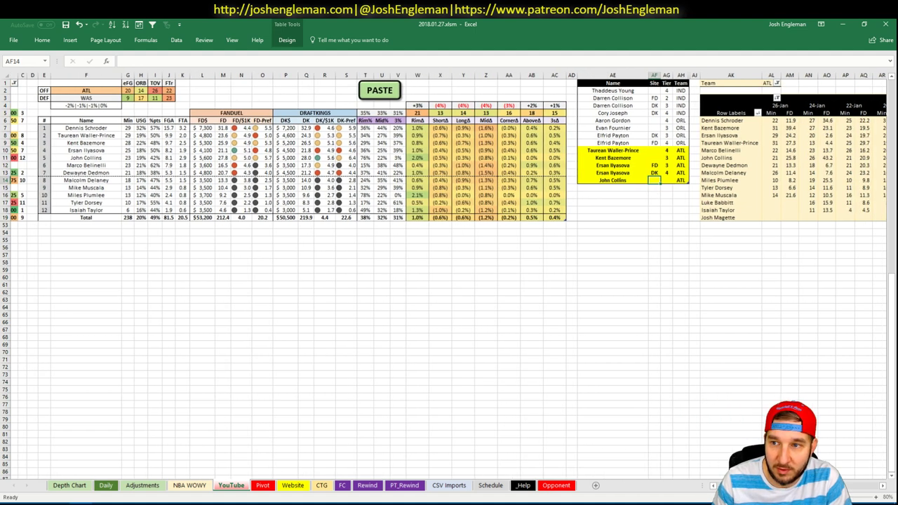
pyautogui.hscroll(-2, 711, 482)
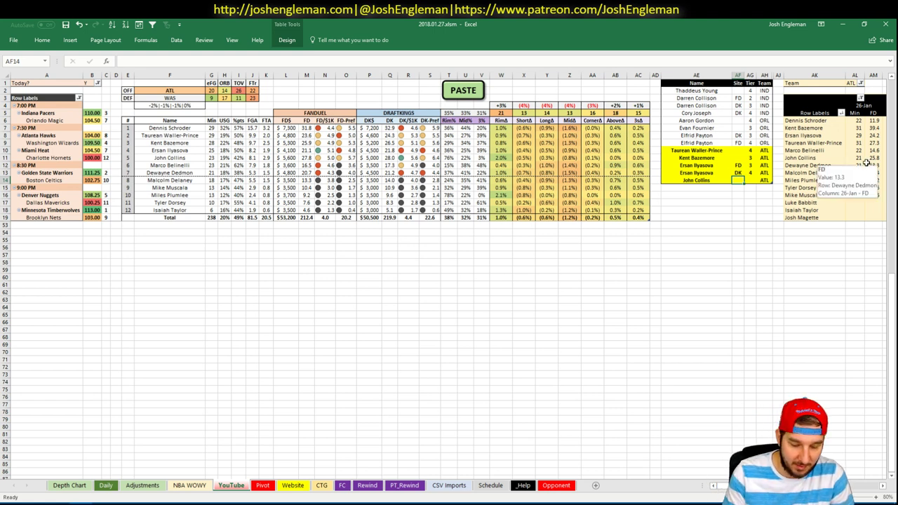
pyautogui.write('DK')
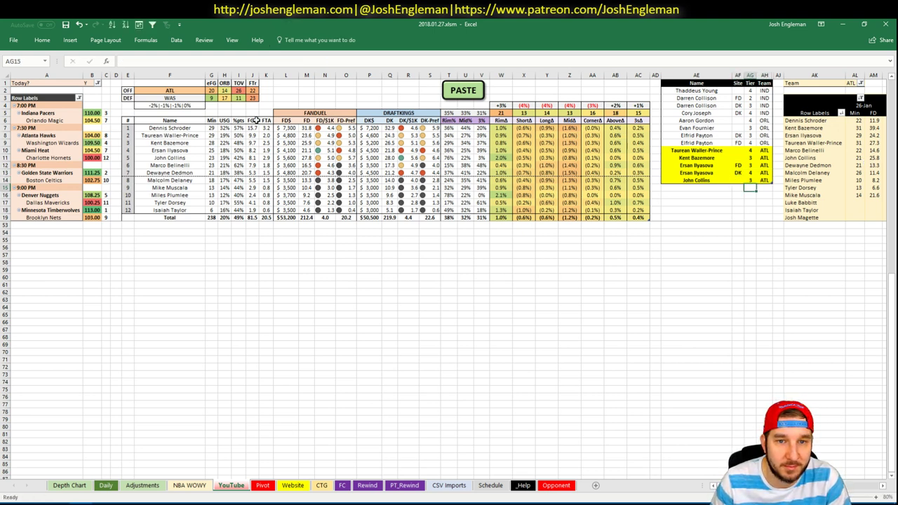
# Step: Set the offense team above the projections table to WAS
pyautogui.doubleClick(183, 90)
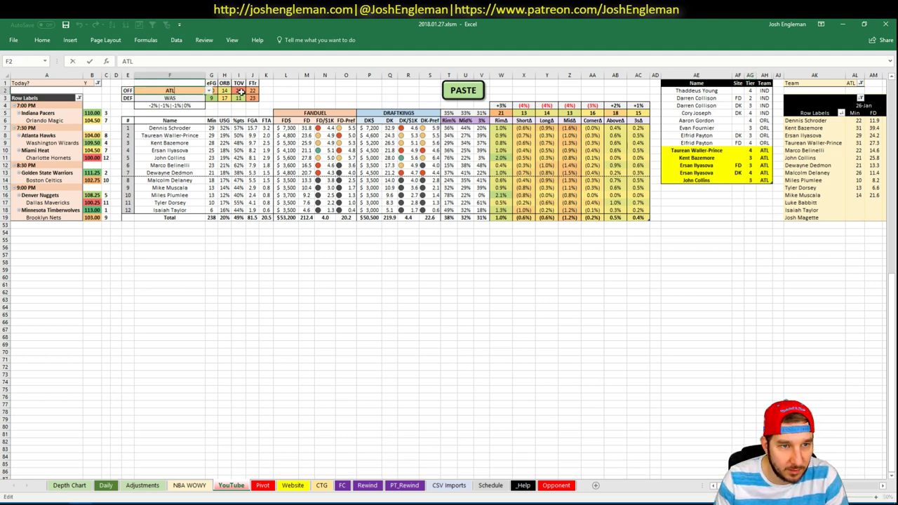
pyautogui.press('Escape')
pyautogui.write('WAS')
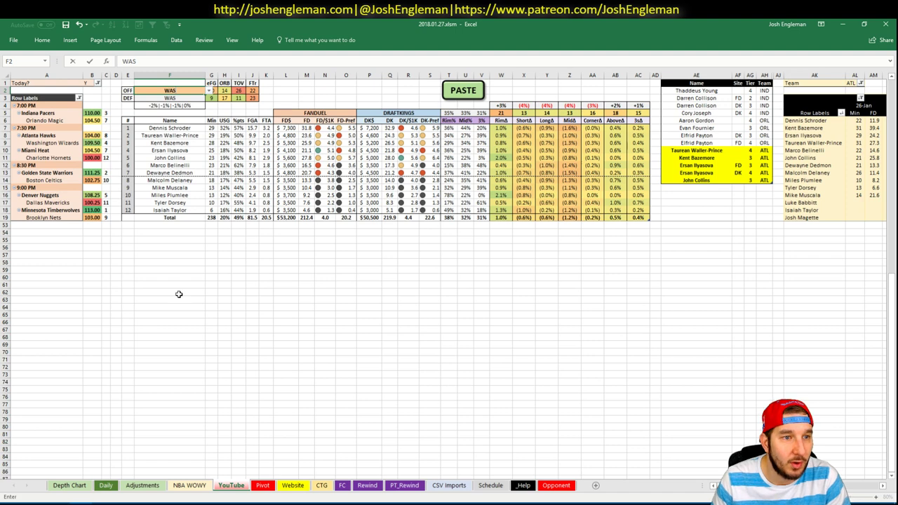
pyautogui.press('Tab')
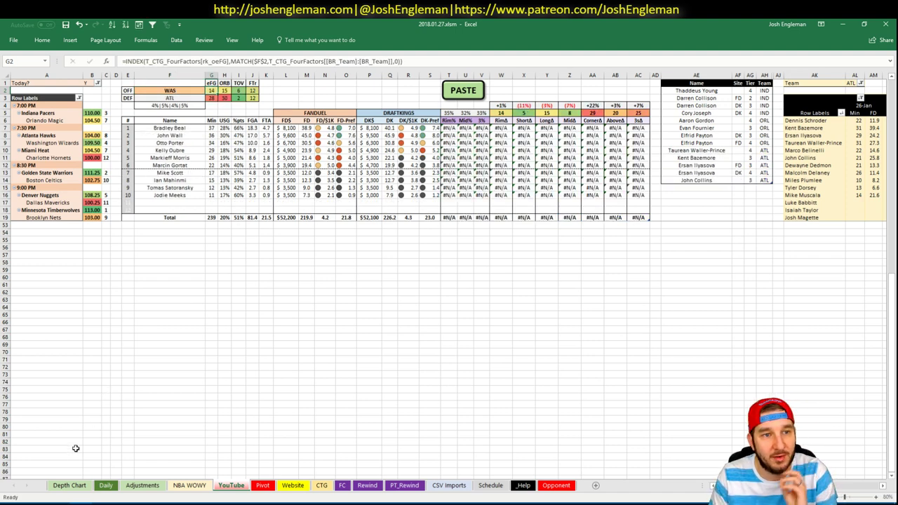
# Step: Switch to the browser and open the Washington Wizards' Shooting: Frequency table on Cleaning the Glass
pyautogui.click(34, 503)
pyautogui.click(191, 93)
pyautogui.write('wizards')
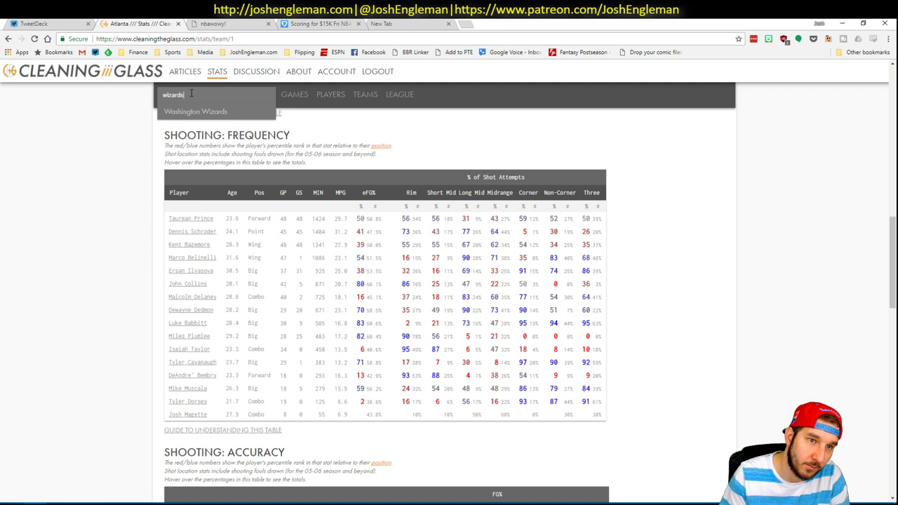
pyautogui.press('Down')
pyautogui.press('Return')
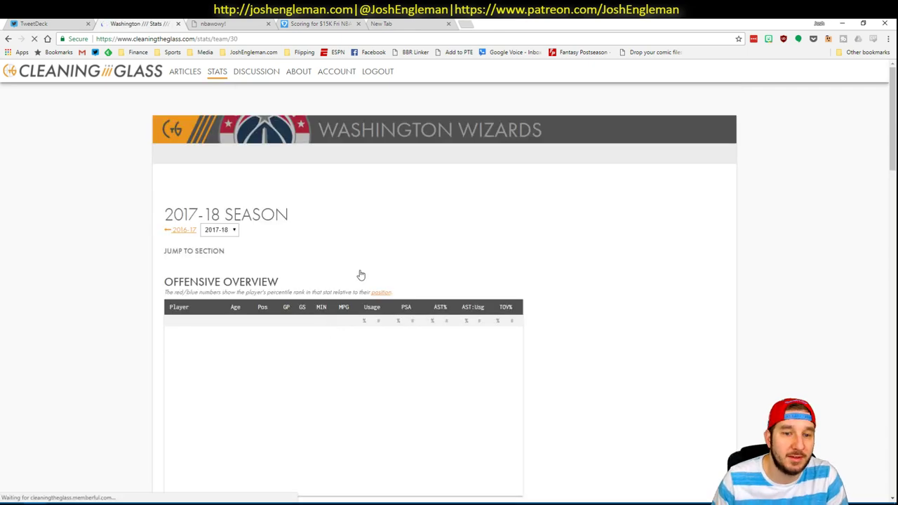
pyautogui.click(311, 261)
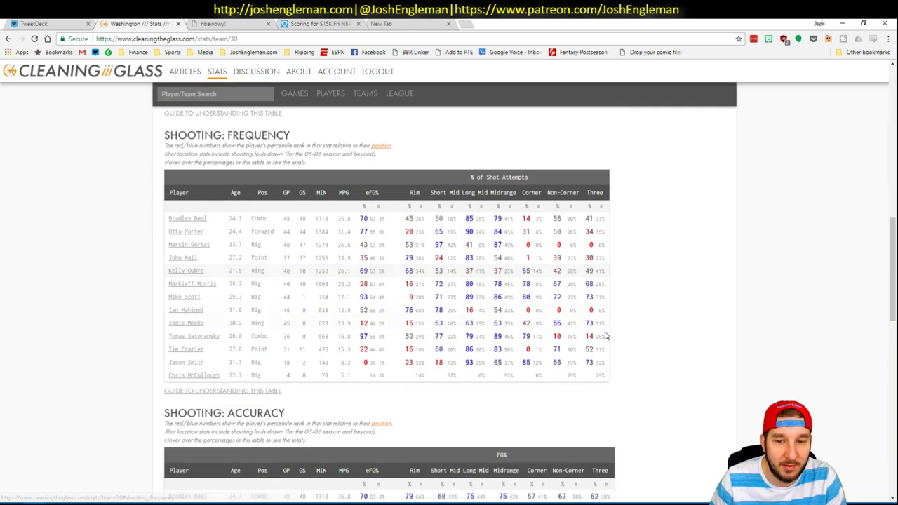
# Step: Copy the Wizards' shooting frequency table and load it into the Excel projections sheet with its paste macro
pyautogui.moveTo(523, 347); pyautogui.dragTo(169, 218)
pyautogui.hotkey('alt', 'Tab')
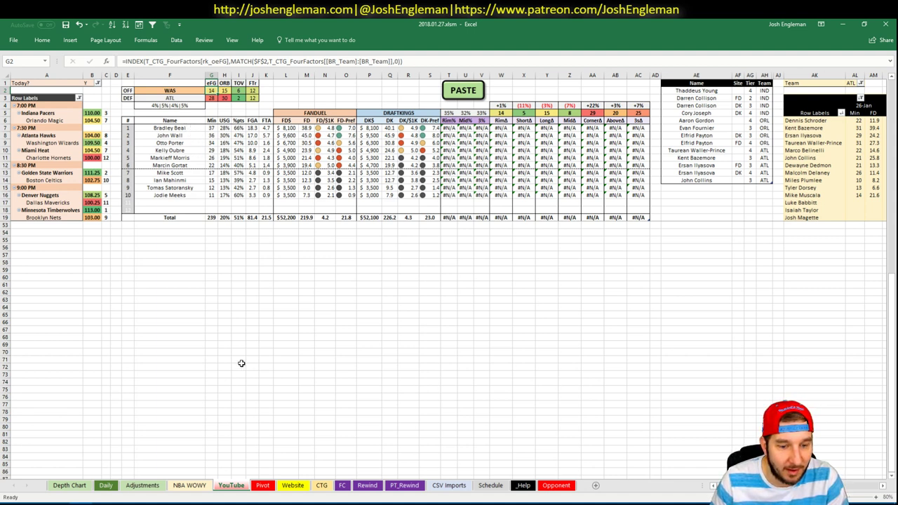
pyautogui.click(469, 91)
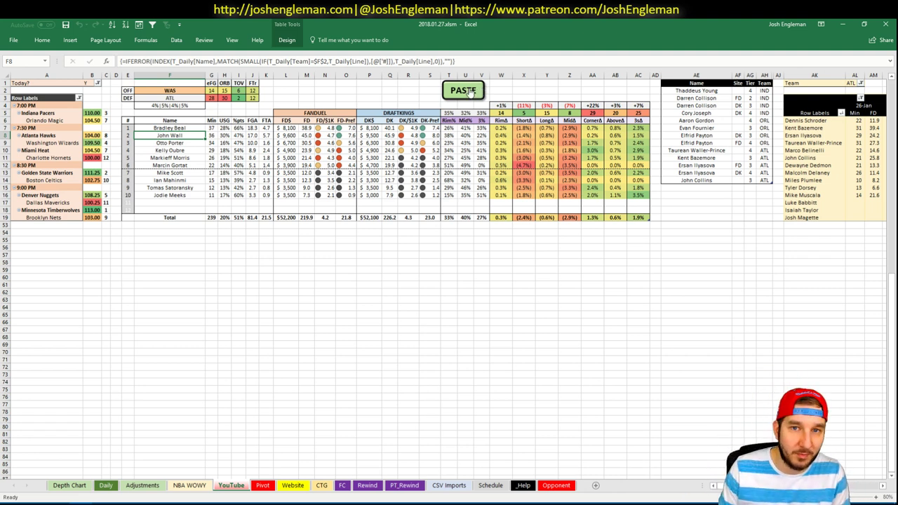
pyautogui.click(306, 99)
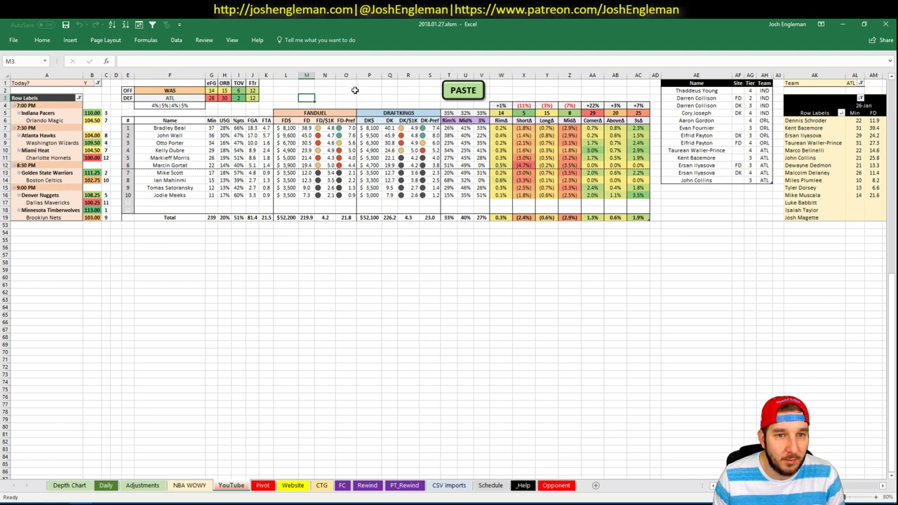
pyautogui.click(722, 188)
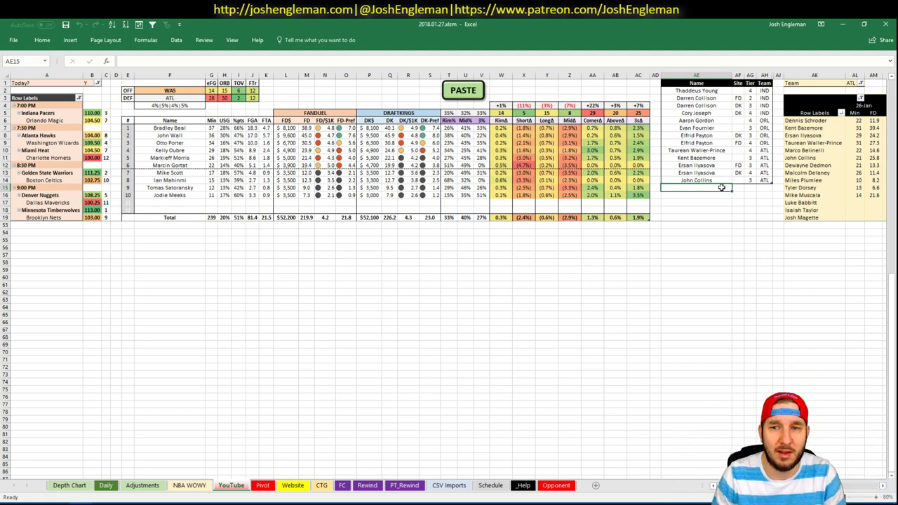
# Step: Return to the browser and open the FantasyLabs NBA matchups page in a new tab
pyautogui.hotkey('alt', 'Tab')
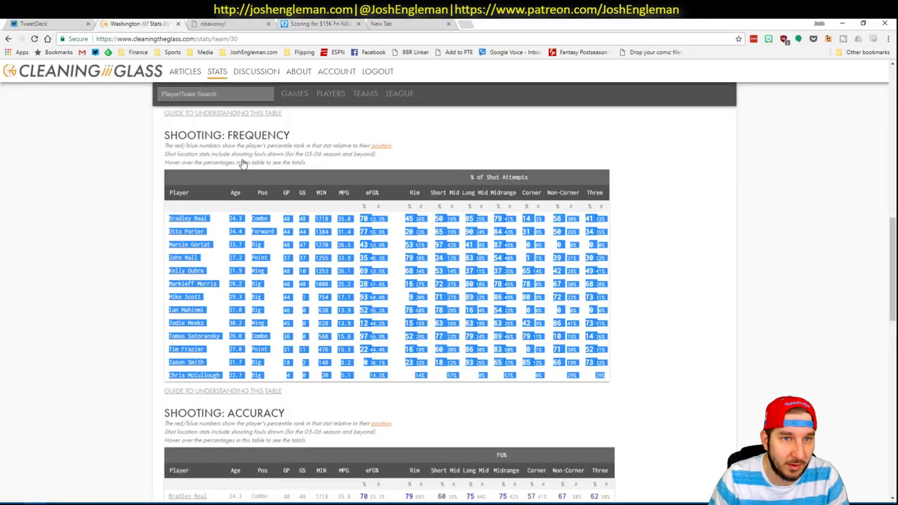
pyautogui.click(434, 21)
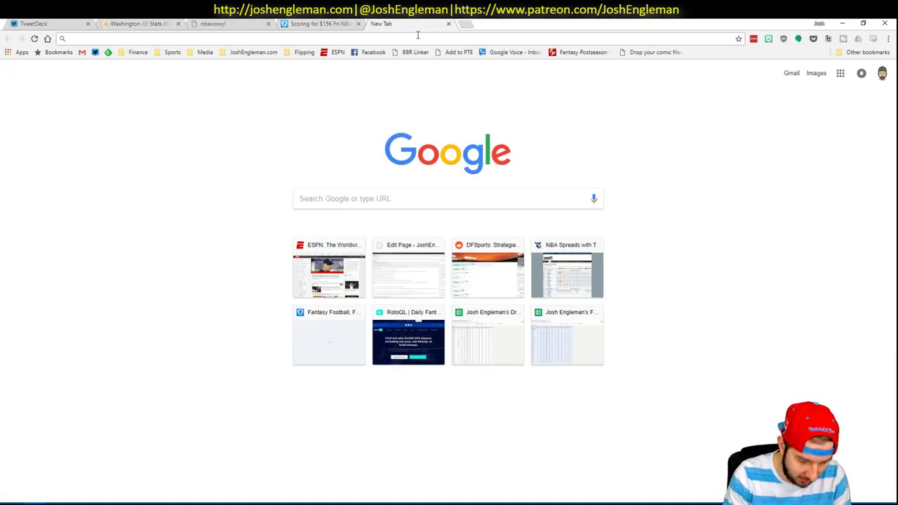
pyautogui.write('labs')
pyautogui.press('Return')
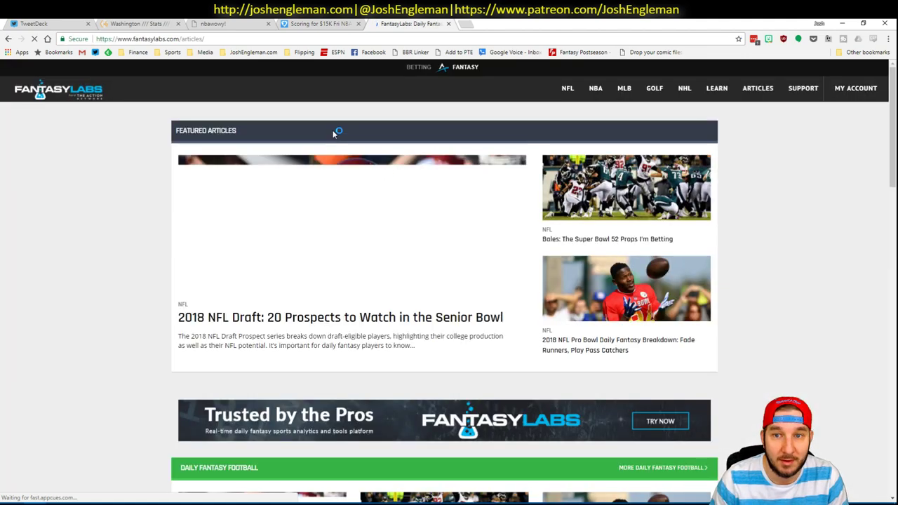
pyautogui.moveTo(596, 89)
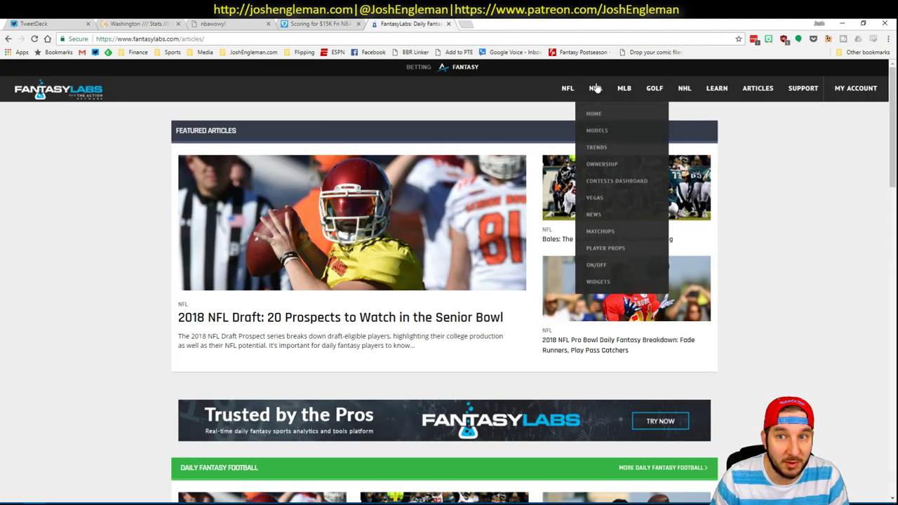
pyautogui.click(604, 233)
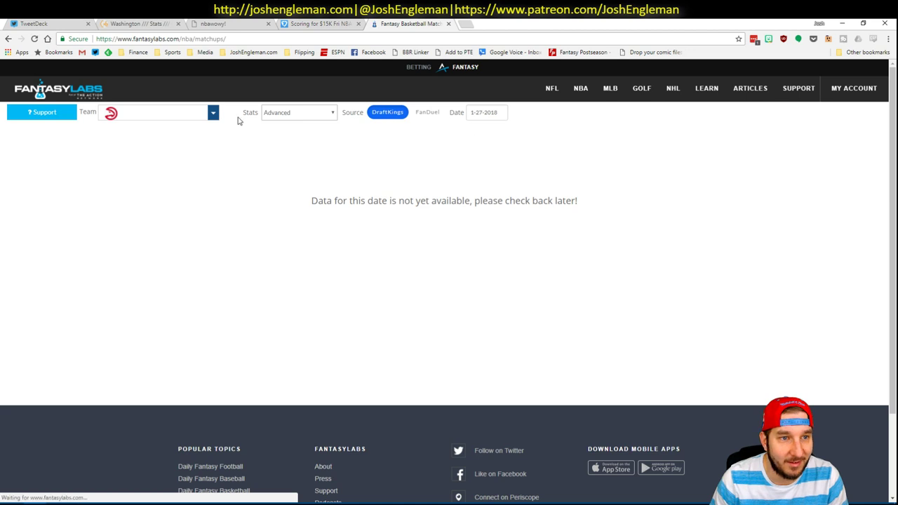
# Step: Switch the matchup team to the Washington Wizards and check John Wall's DraftKings teammate correlations
pyautogui.click(212, 114)
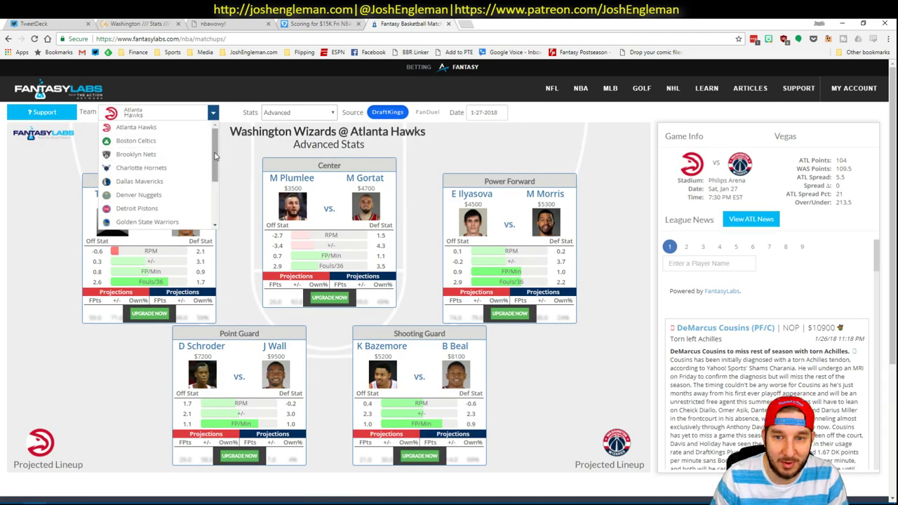
pyautogui.moveTo(216, 156); pyautogui.dragTo(209, 202)
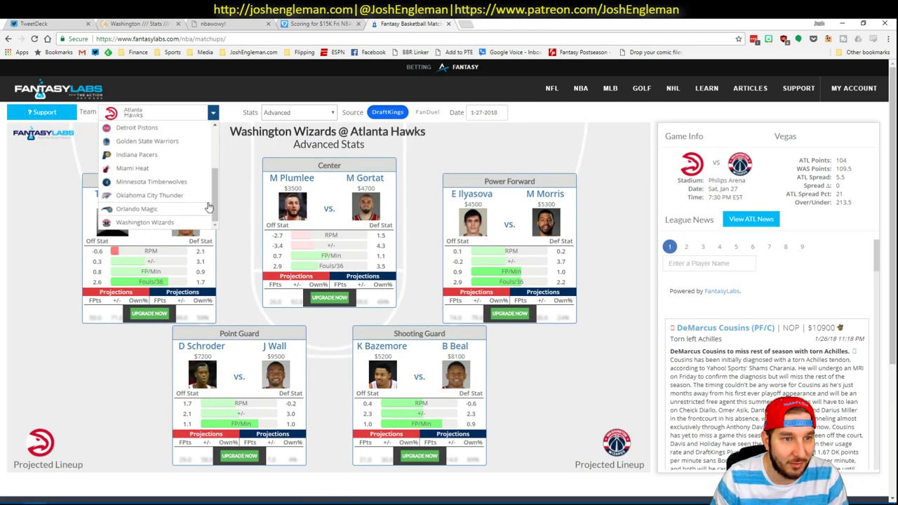
pyautogui.click(167, 223)
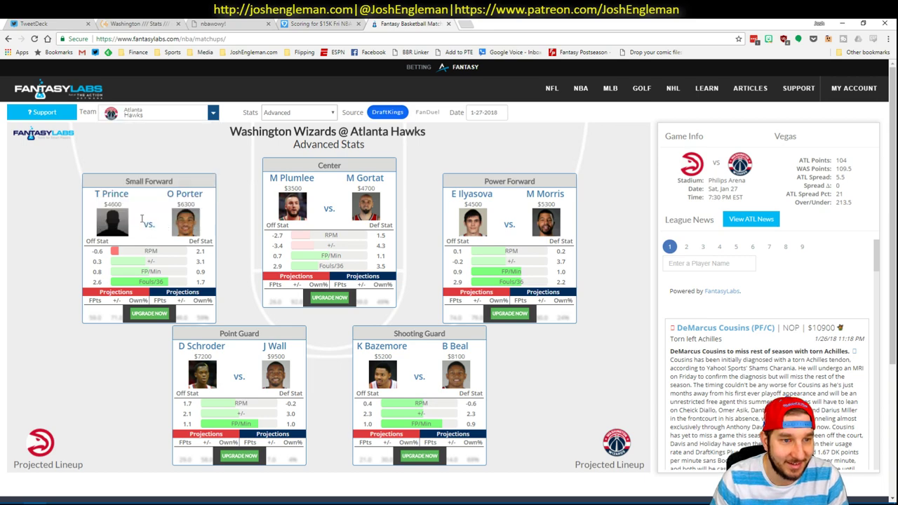
pyautogui.click(205, 347)
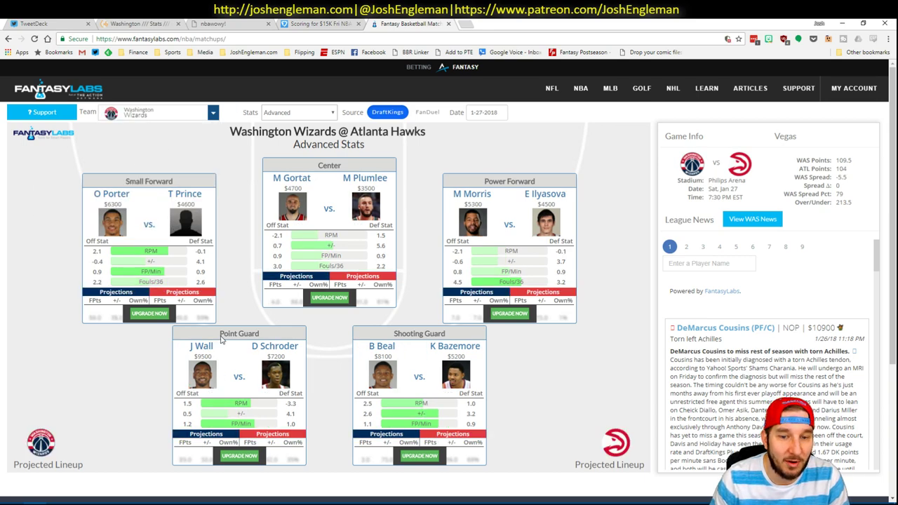
pyautogui.click(544, 111)
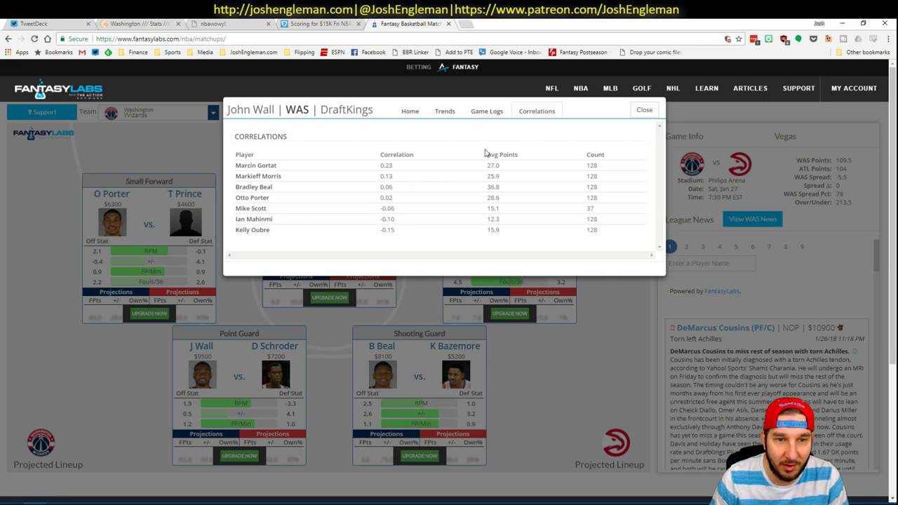
pyautogui.click(644, 109)
# Step: Open Fantasy5x5 in a new tab and look up John Wall's player page
pyautogui.click(467, 25)
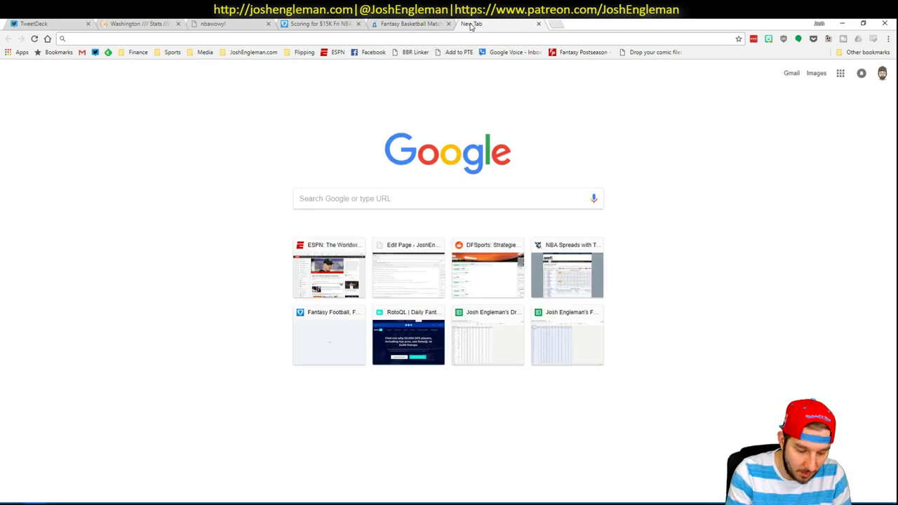
pyautogui.write('fantasy5x5')
pyautogui.press('Return')
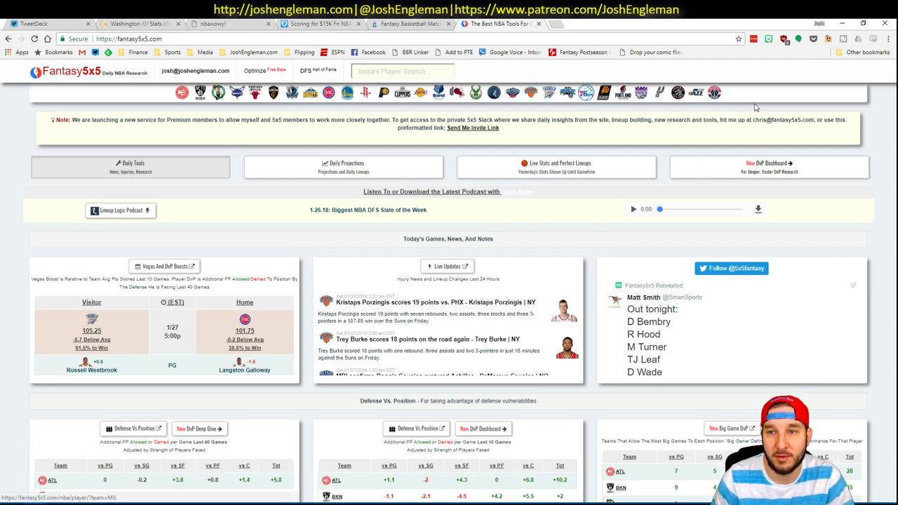
pyautogui.click(438, 70)
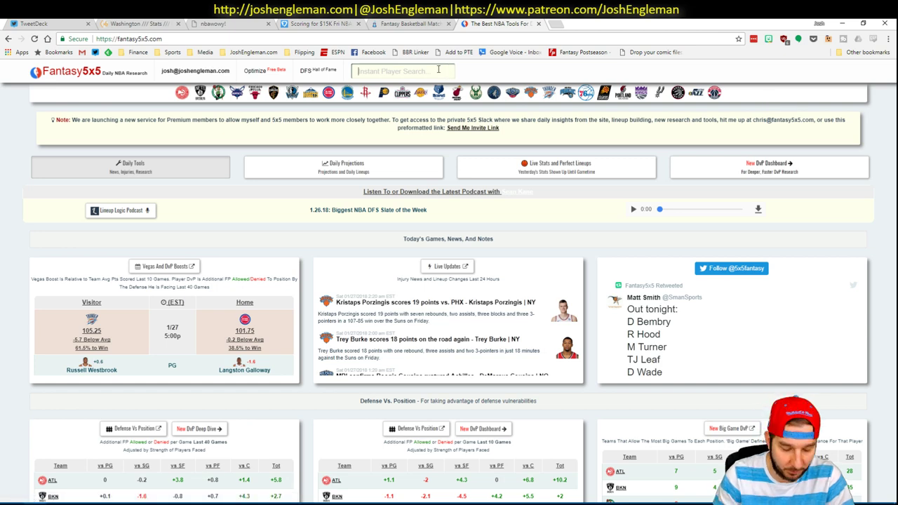
pyautogui.write('john wall')
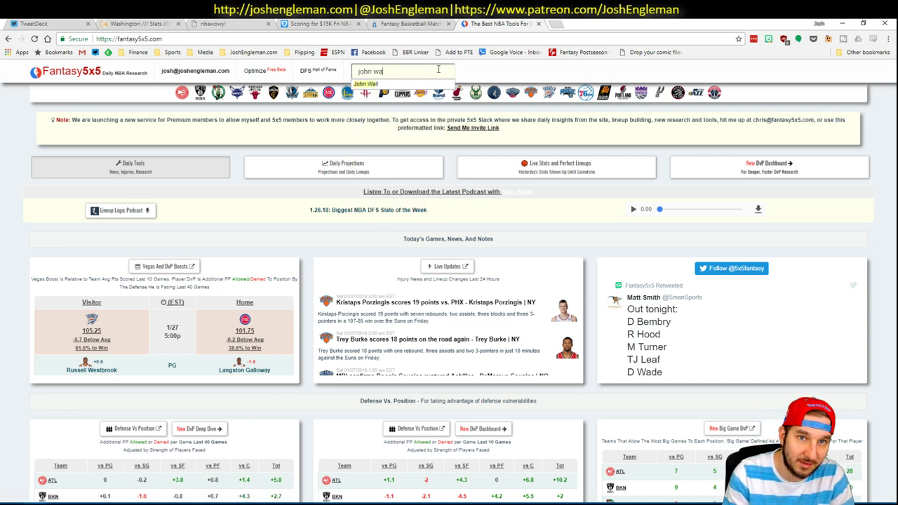
pyautogui.press('Return')
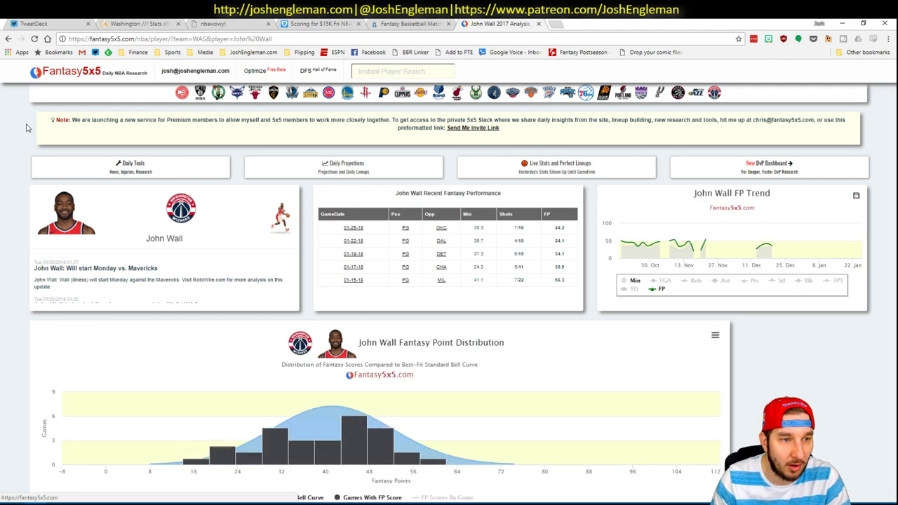
# Step: Examine John Wall's Teammate Stack Volatility chart on Fantasy5x5
pyautogui.scroll(-10, 14, 184)
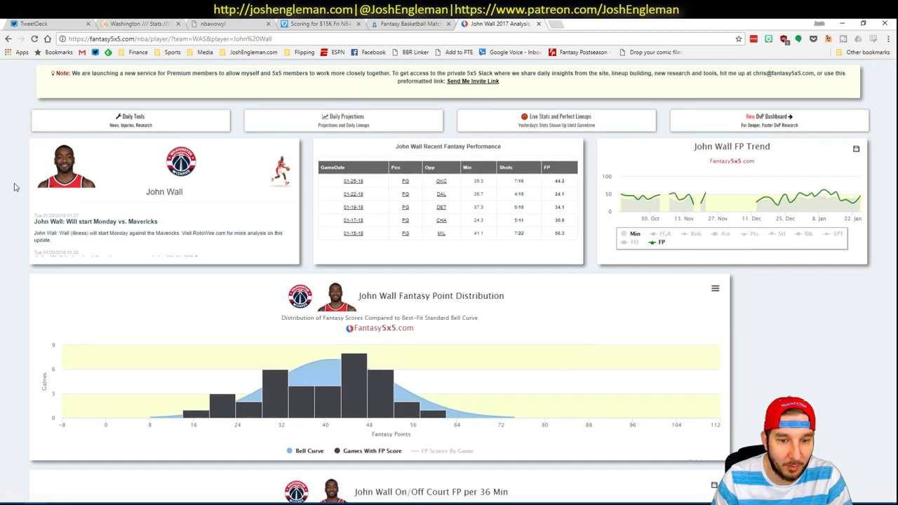
pyautogui.scroll(-6, 14, 181)
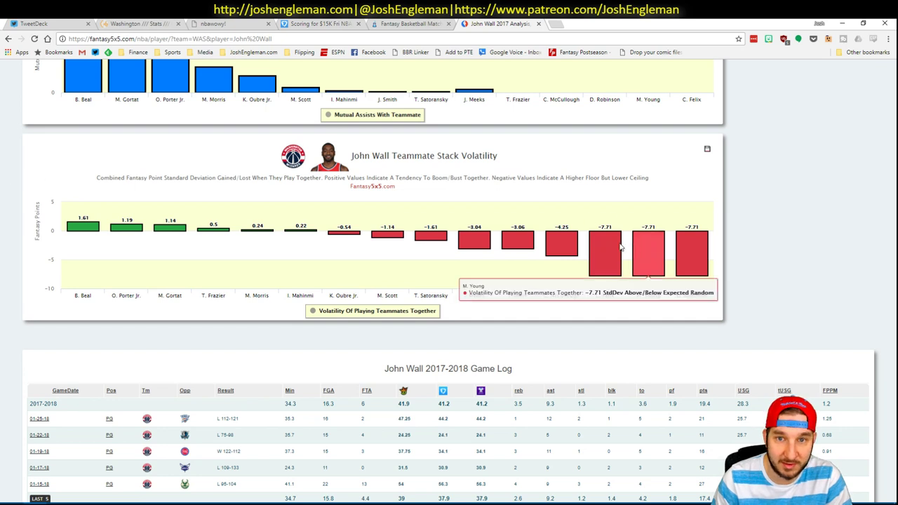
pyautogui.moveTo(76, 229)
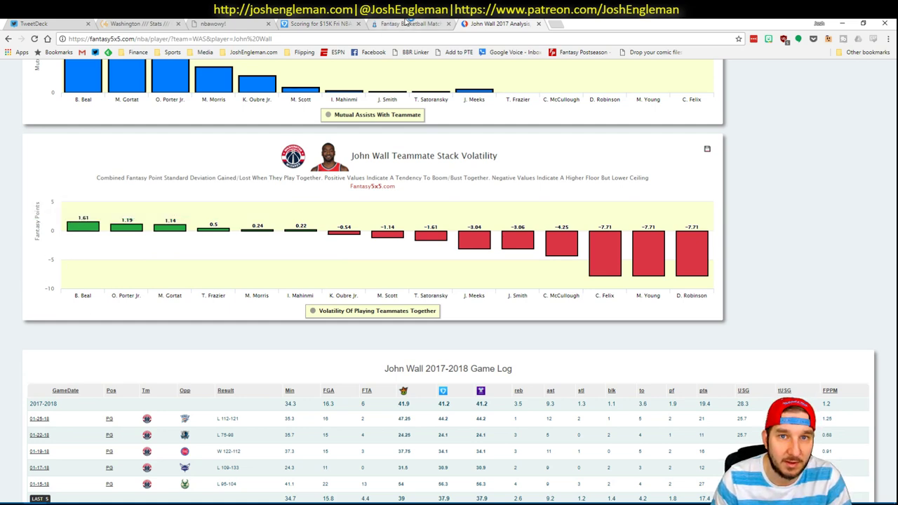
pyautogui.click(387, 28)
pyautogui.click(488, 25)
# Step: Return to the Excel workbook and enter Bradley Beal in the next empty row of the picks table
pyautogui.hotkey('alt', 'Tab')
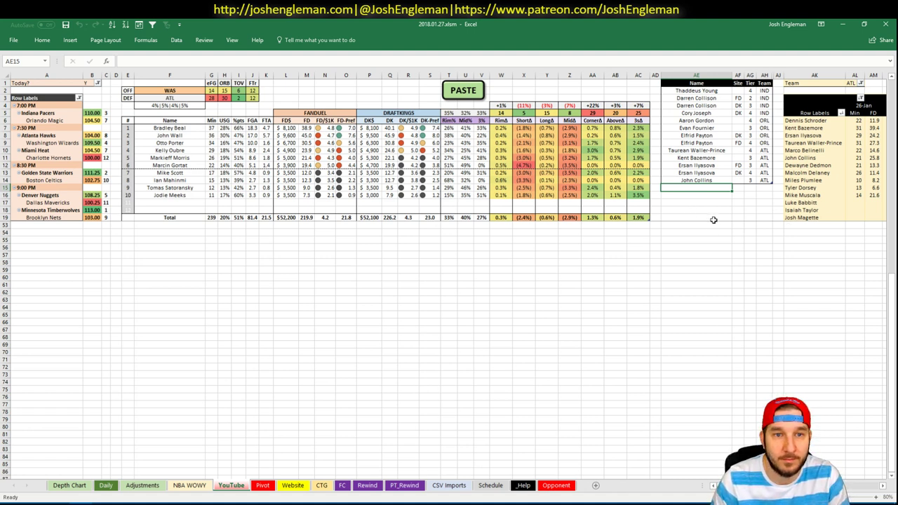
pyautogui.write('Bradley Beal')
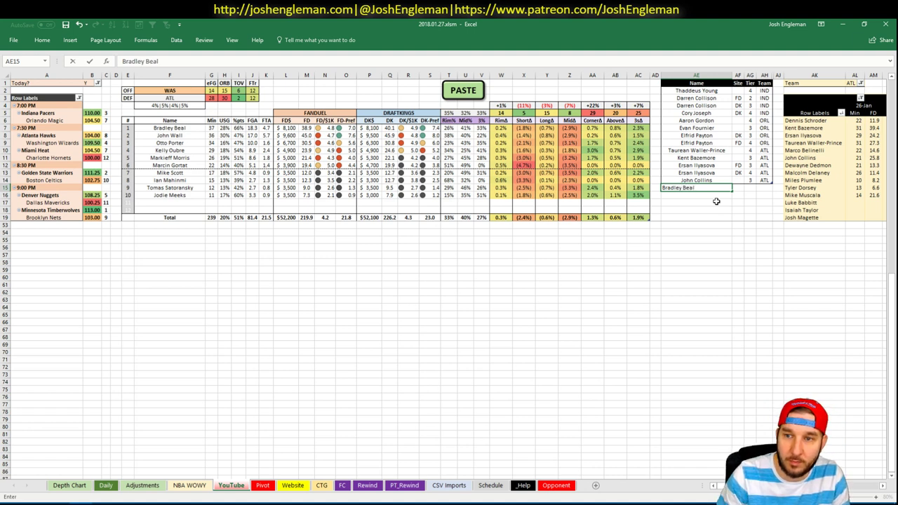
pyautogui.press('Tab')
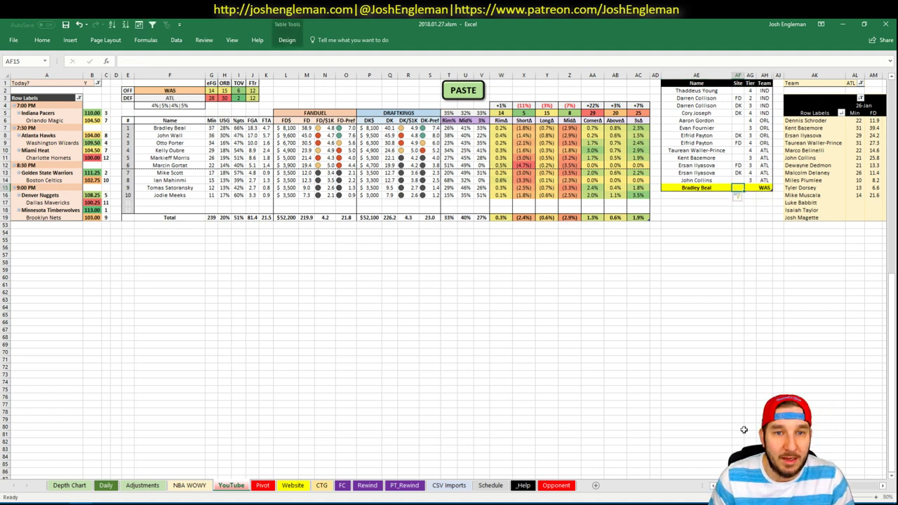
# Step: Set the team filter of the recent minutes and FanDuel points pivot table to WAS
pyautogui.hscroll(5, 738, 196)
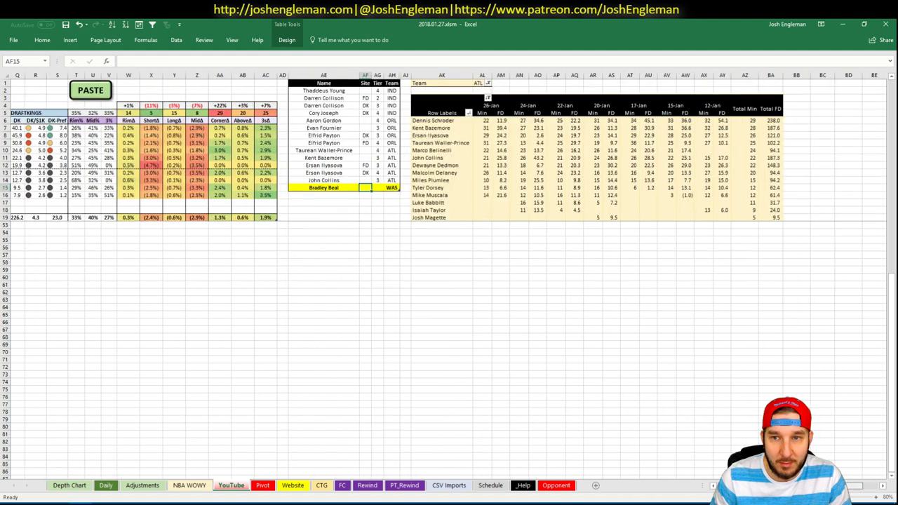
pyautogui.click(480, 83)
pyautogui.write('WAS')
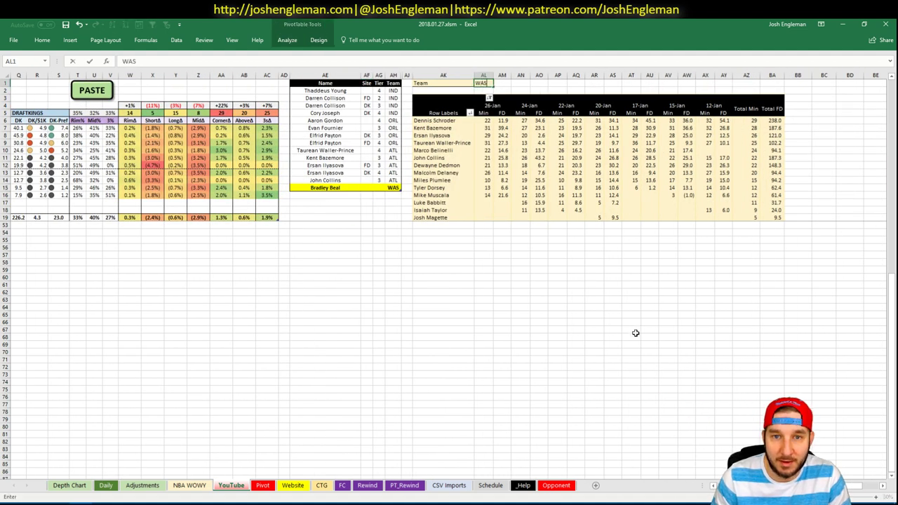
pyautogui.press('Tab')
pyautogui.hscroll(-1, 447, 276)
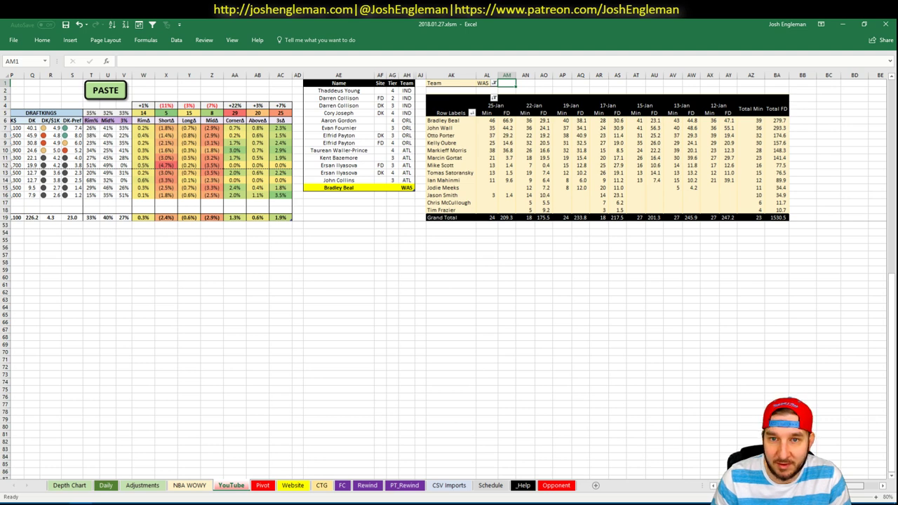
pyautogui.hscroll(-2, 450, 276)
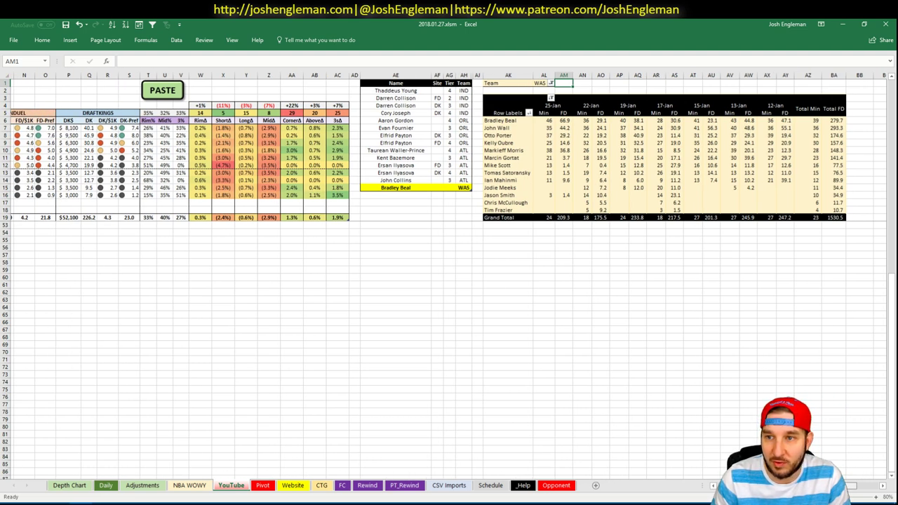
pyautogui.hscroll(-5, 692, 419)
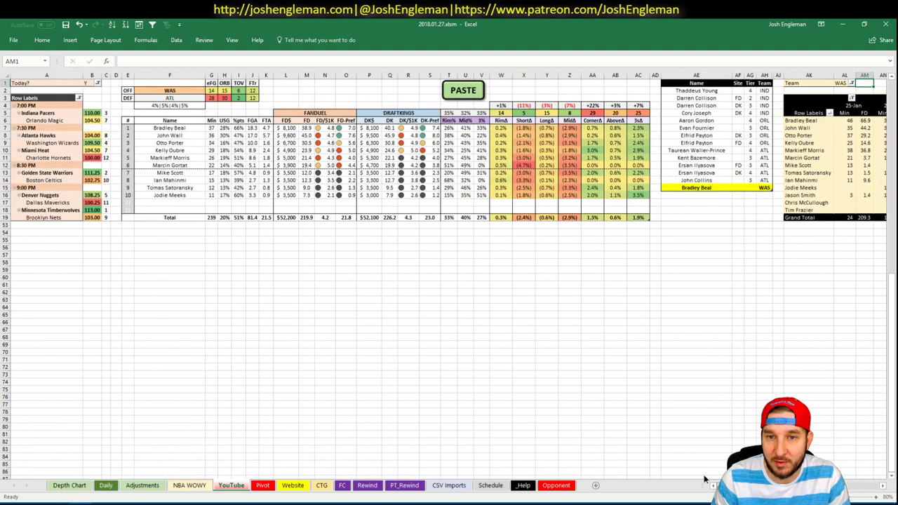
# Step: Set Bradley Beal's tier to 2 in the picks table
pyautogui.click(751, 187)
pyautogui.moveTo(876, 165)
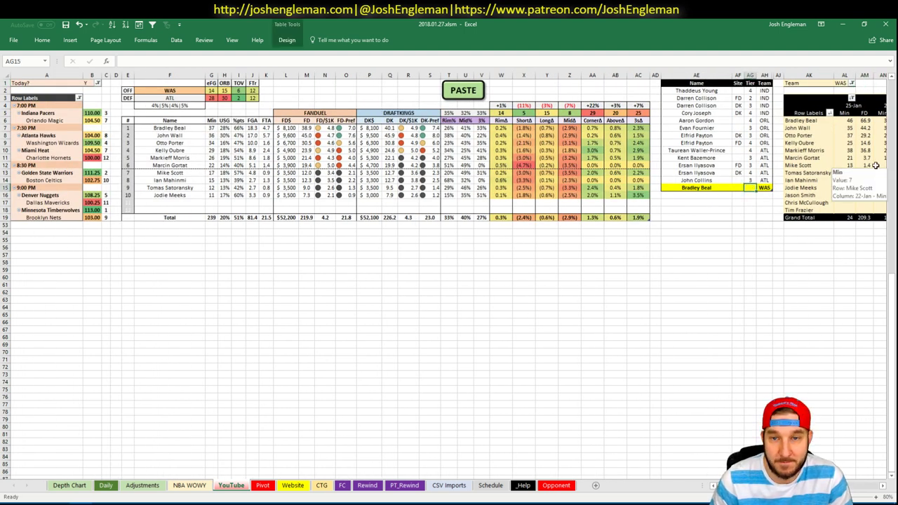
pyautogui.write('2')
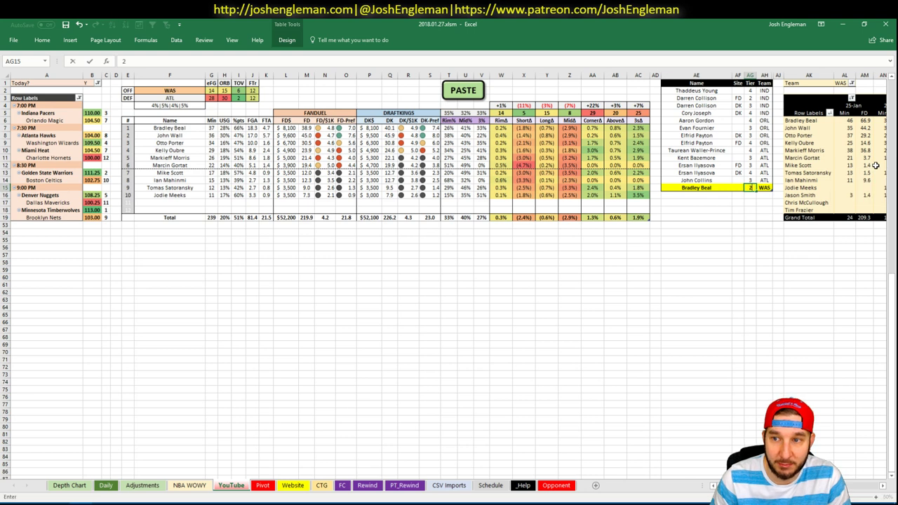
pyautogui.press('Return')
# Step: Add John Wall in the next empty row of the picks table, below Bradley Beal
pyautogui.press('Left')
pyautogui.press('Left')
pyautogui.write('John Collins')
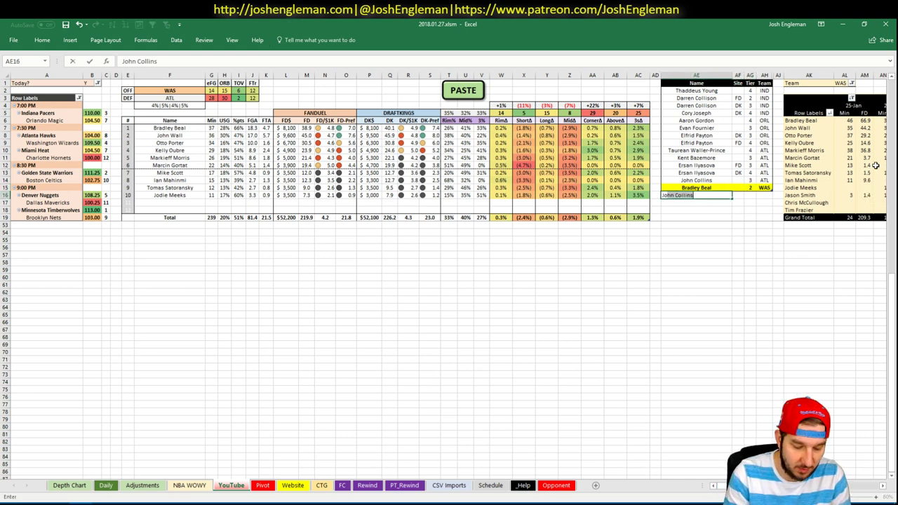
pyautogui.write('Wal')
pyautogui.press('Tab')
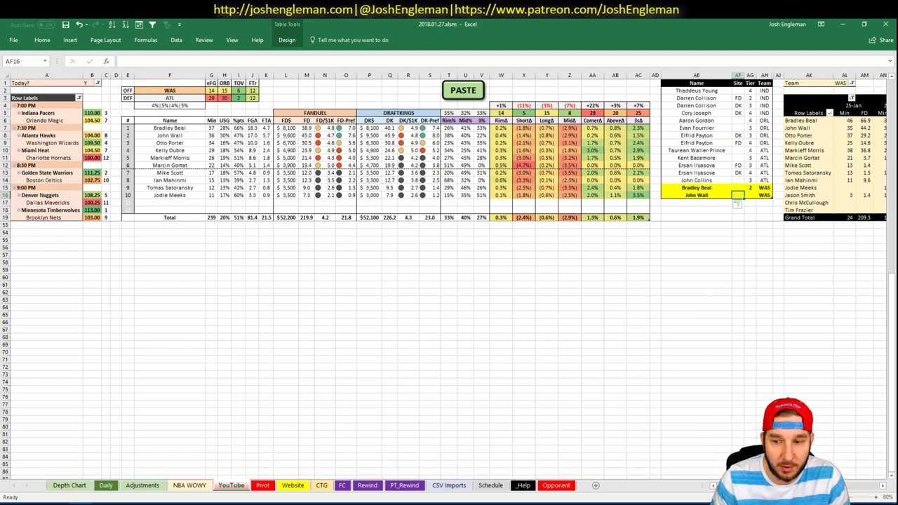
# Step: Check the Wizards' recent minutes and FanDuel points, and set John Wall's tier to 2 in the picks table
pyautogui.hscroll(7, 449, 281)
pyautogui.hscroll(-1, 450, 281)
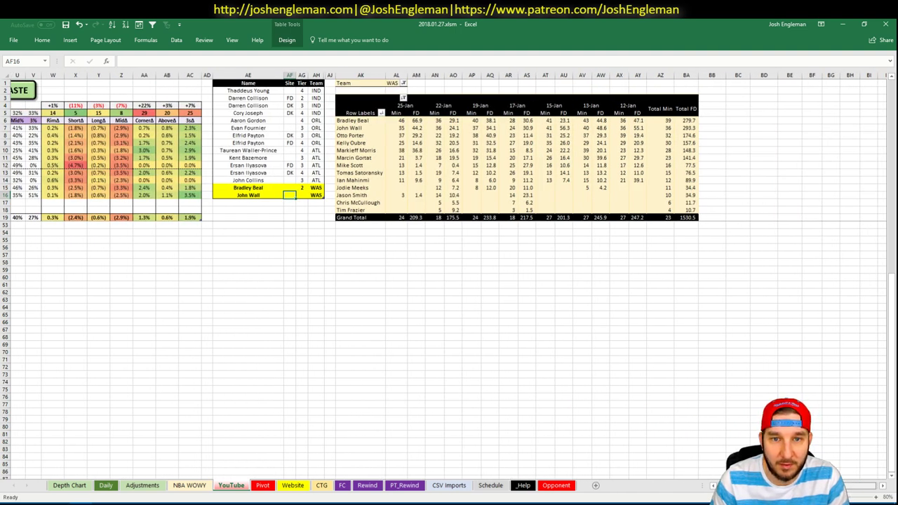
pyautogui.hscroll(-1, 449, 281)
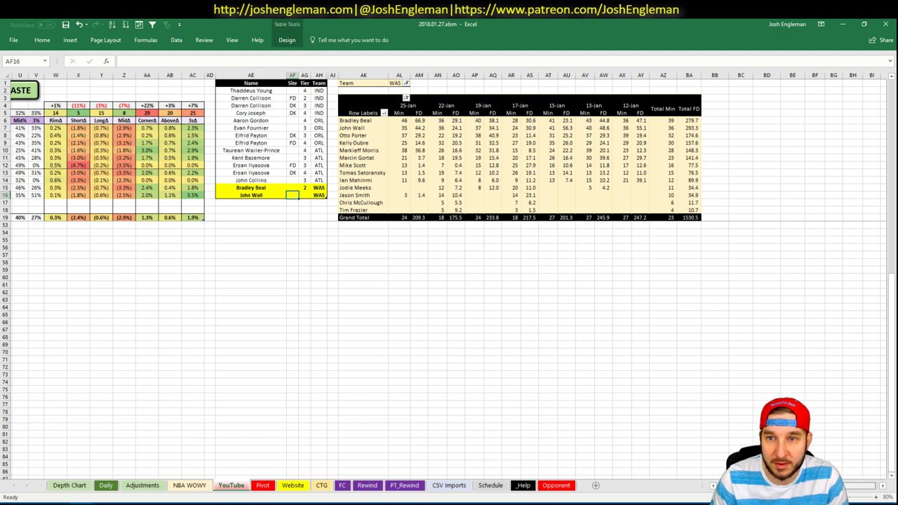
pyautogui.hscroll(-7, 716, 476)
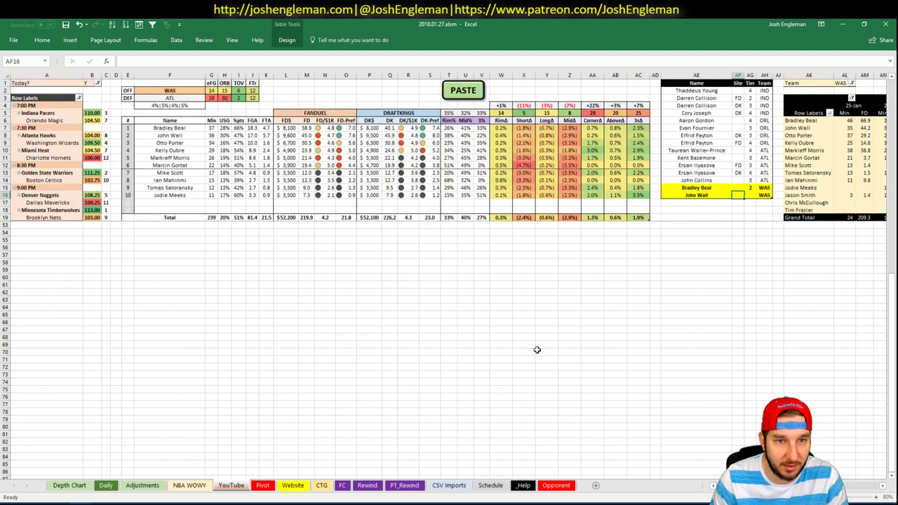
pyautogui.click(749, 195)
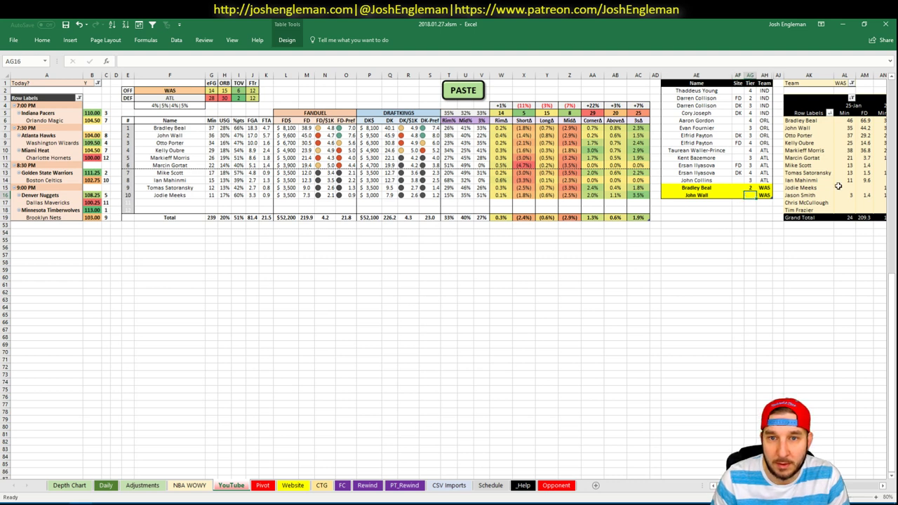
pyautogui.write('2')
pyautogui.press('Return')
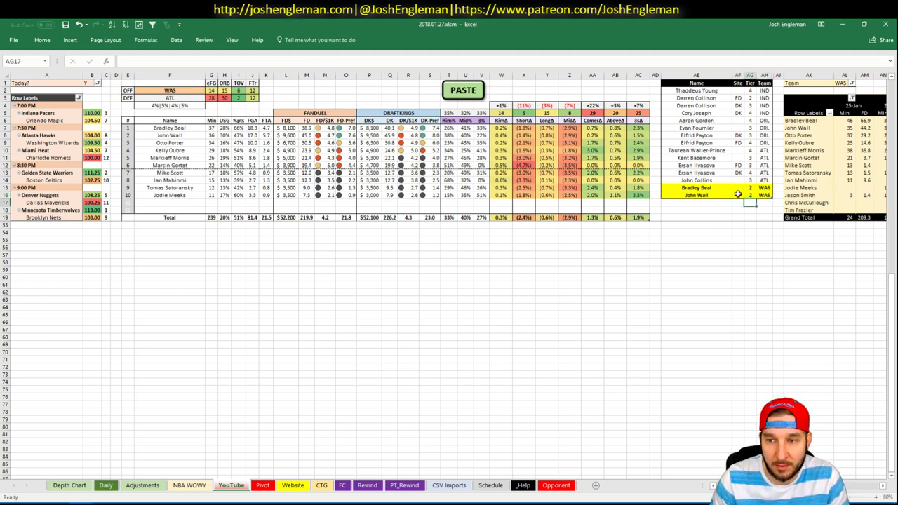
# Step: Examine John Wall's FanDuel projection and the Wizards' recent game-by-game minutes and FanDuel points in the pivot table
pyautogui.click(689, 201)
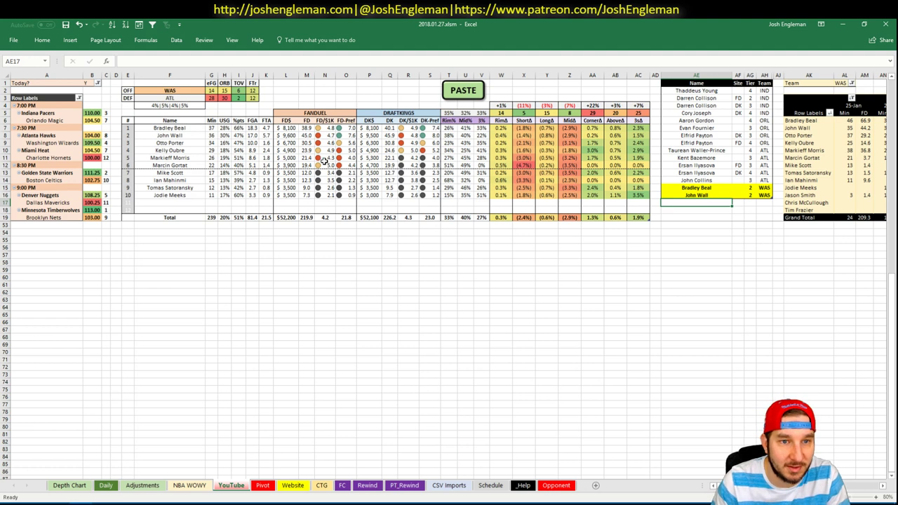
pyautogui.click(310, 135)
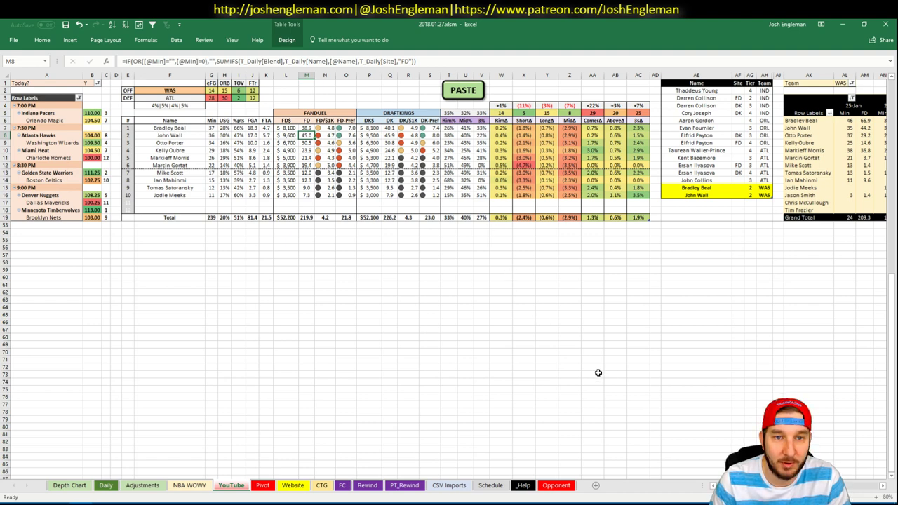
pyautogui.hscroll(6, 450, 280)
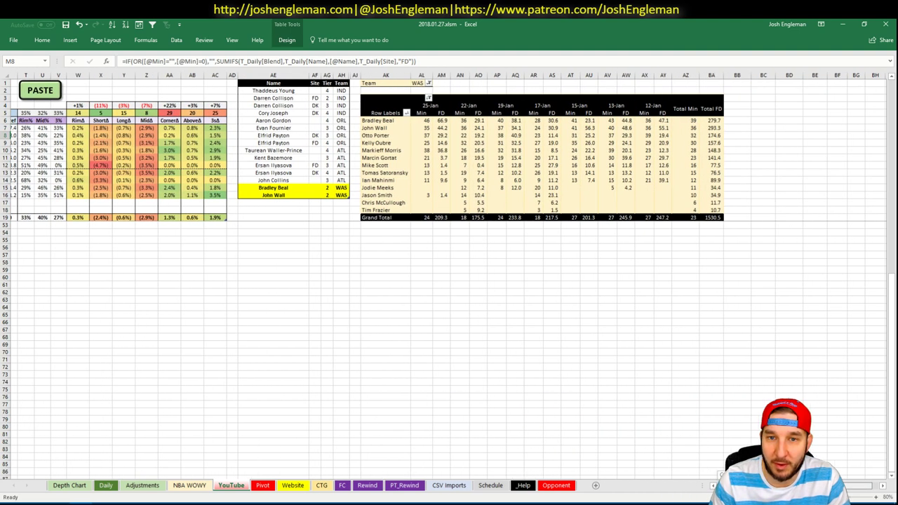
pyautogui.hscroll(1, 450, 281)
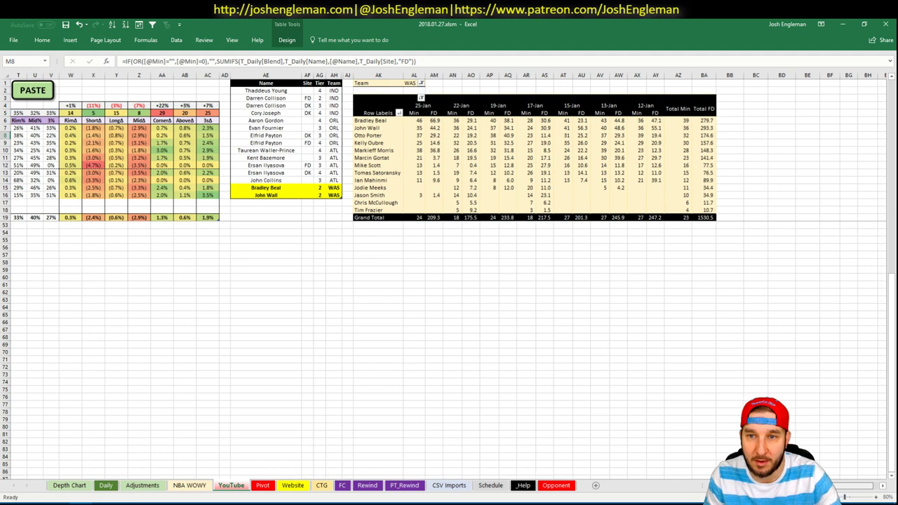
pyautogui.hscroll(1, 449, 281)
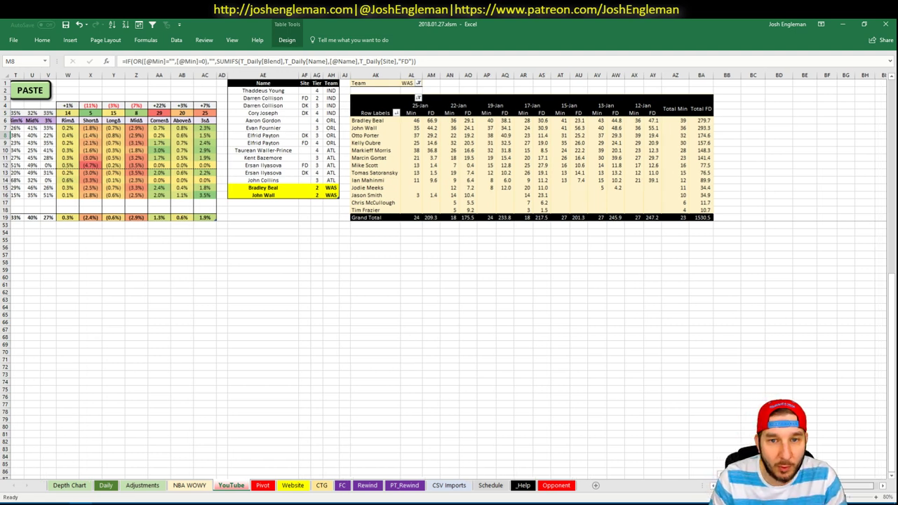
pyautogui.hscroll(-6, 449, 281)
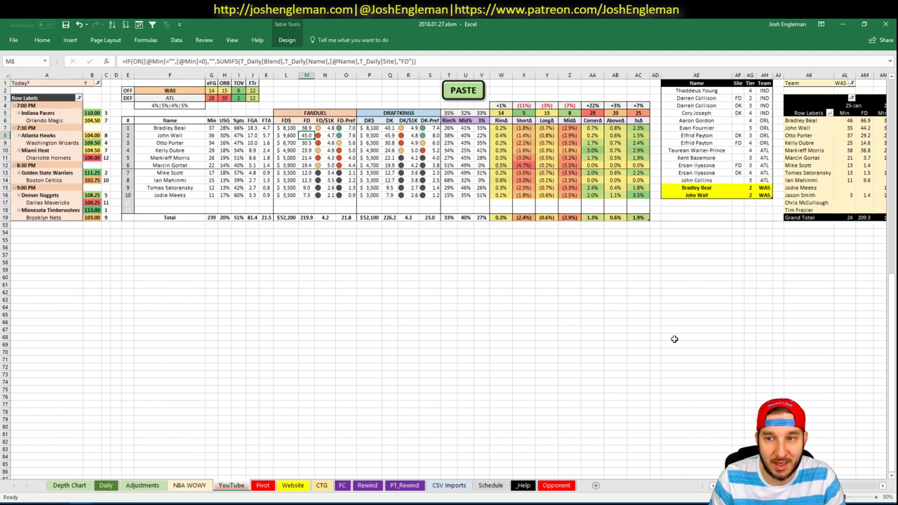
# Step: Go to the MP and FPPM chart on the CSV Imports sheet and widen it to about column DI
pyautogui.click(695, 202)
pyautogui.click(450, 486)
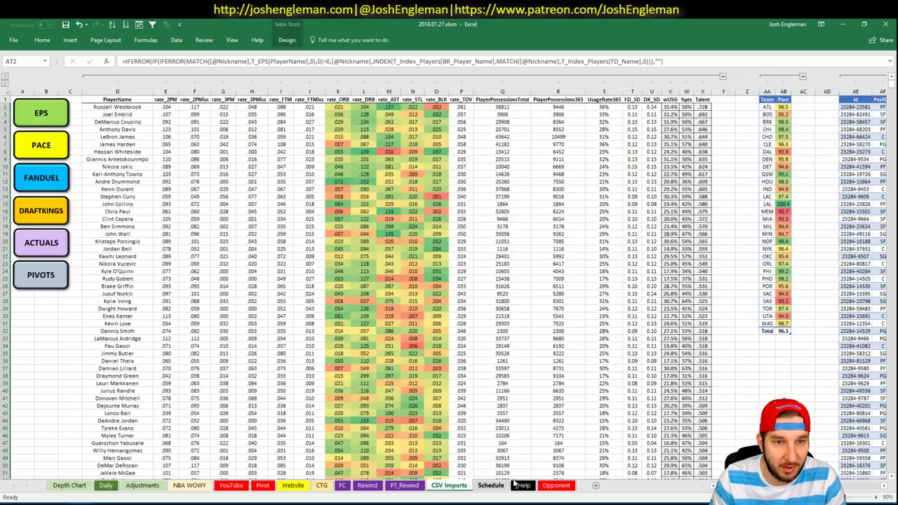
pyautogui.hscroll(15, 871, 496)
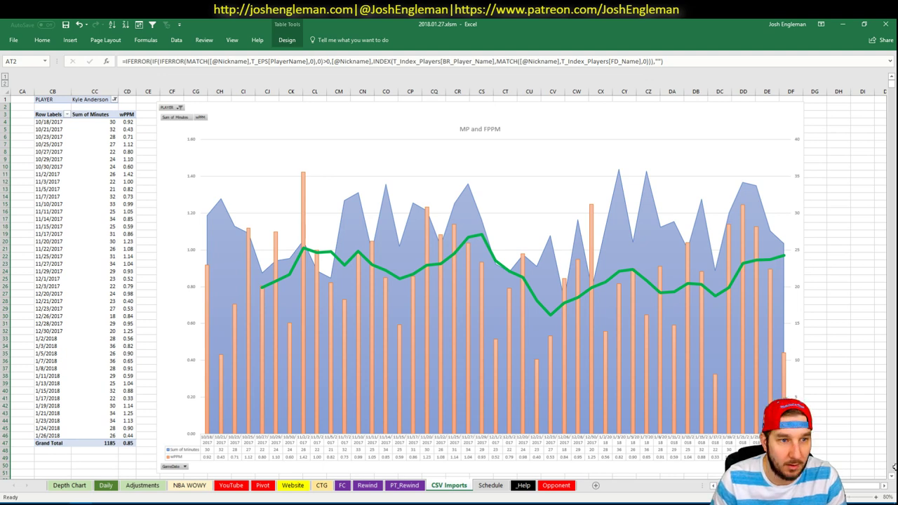
pyautogui.click(801, 303)
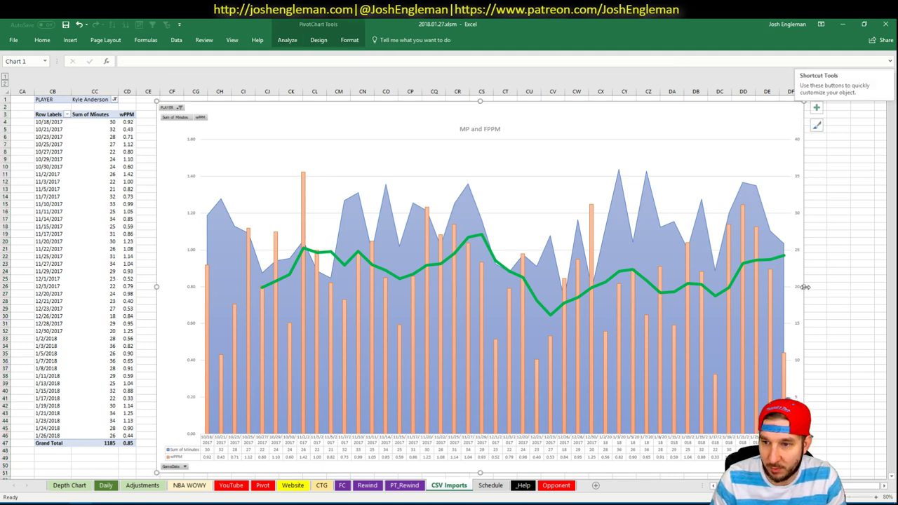
pyautogui.moveTo(844, 288); pyautogui.dragTo(870, 288)
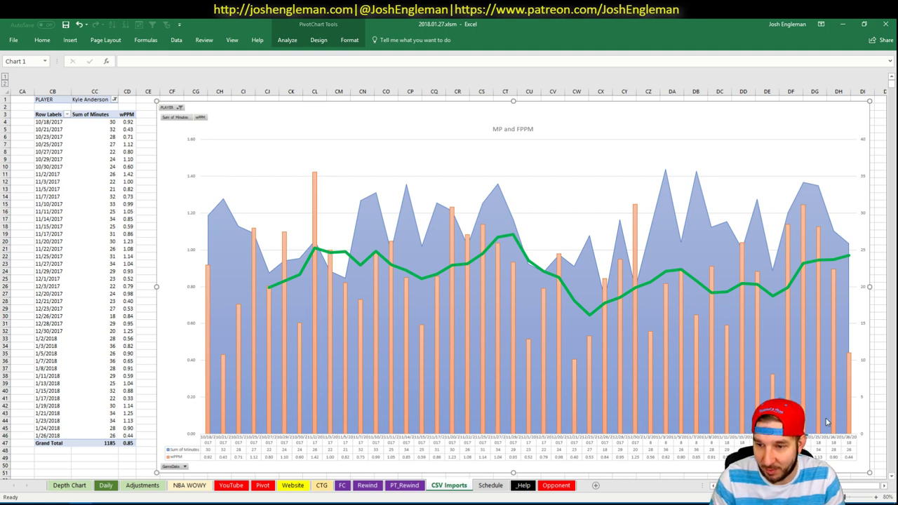
# Step: Set the player filter of the MP and FPPM pivot table to Otto Porter
pyautogui.click(79, 100)
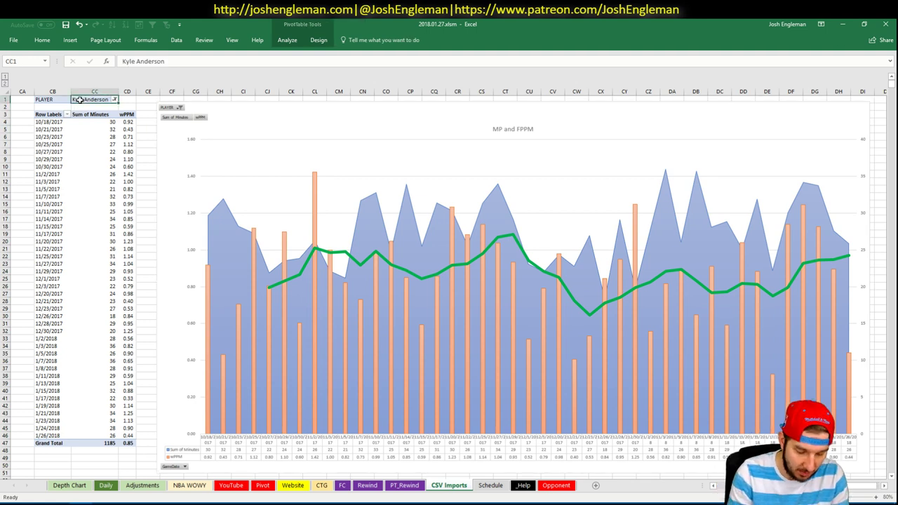
pyautogui.write('Otto')
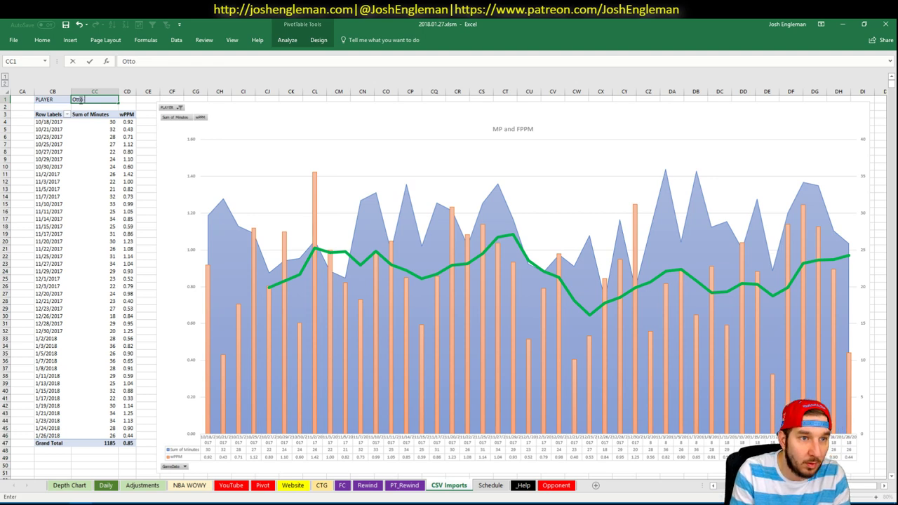
pyautogui.write(' Porter')
pyautogui.press('Return')
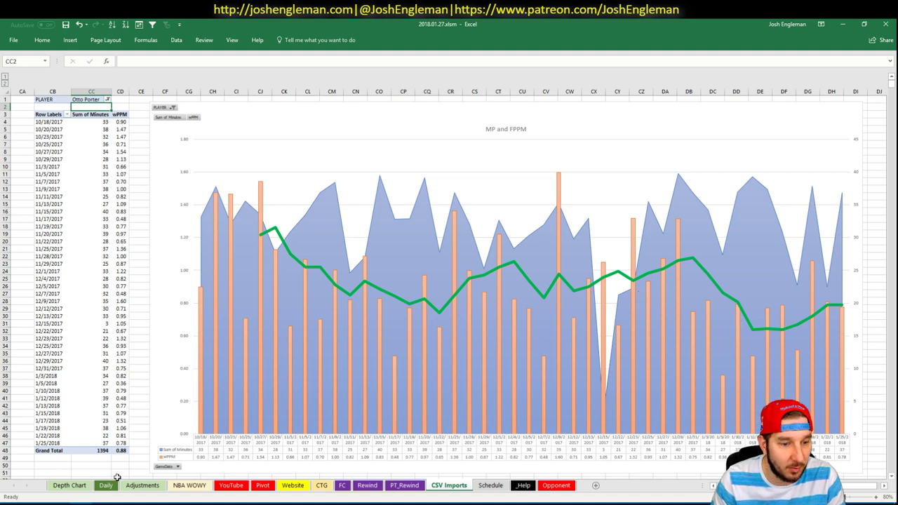
# Step: Return to the YouTube sheet and add Otto Porter below John Wall in the picks table with tier 4
pyautogui.click(239, 484)
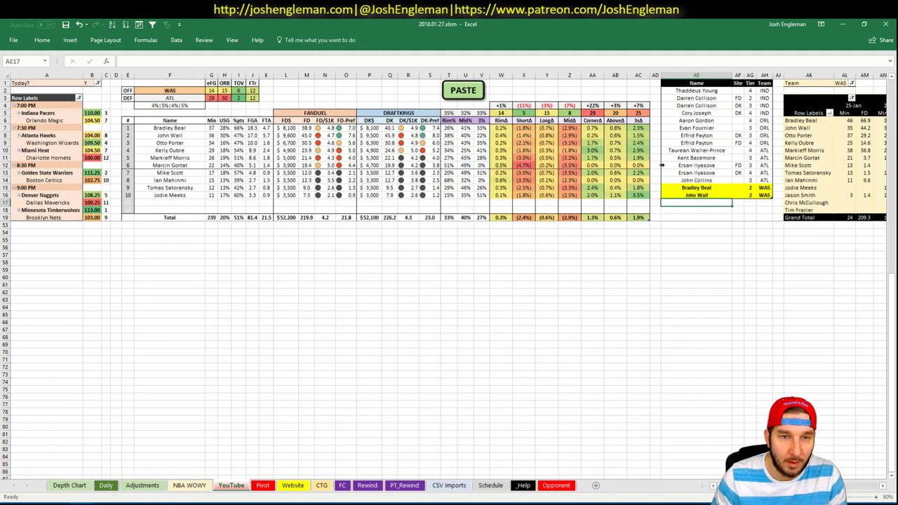
pyautogui.write('Ott')
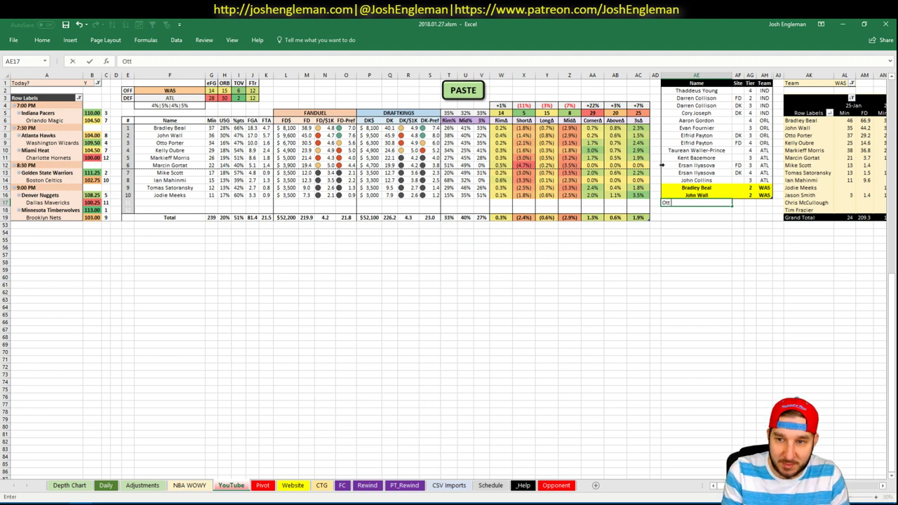
pyautogui.write('o Port')
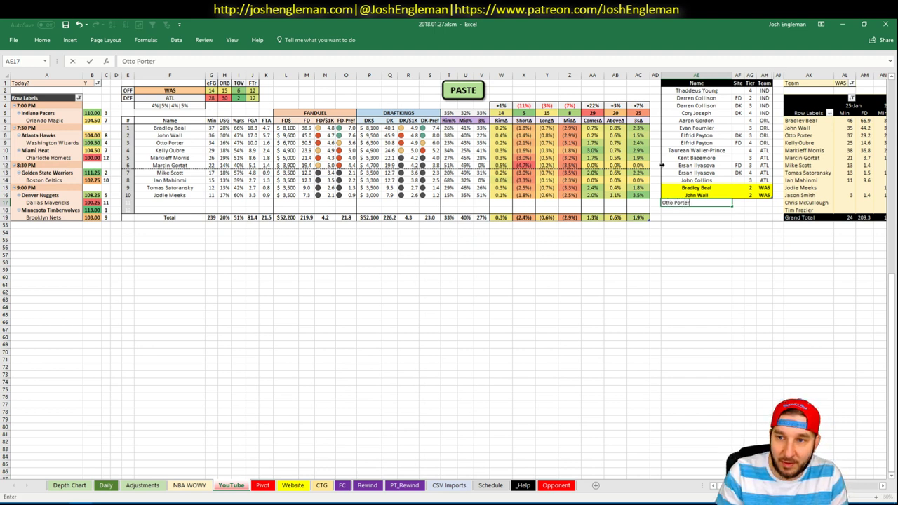
pyautogui.write('er')
pyautogui.press('Return')
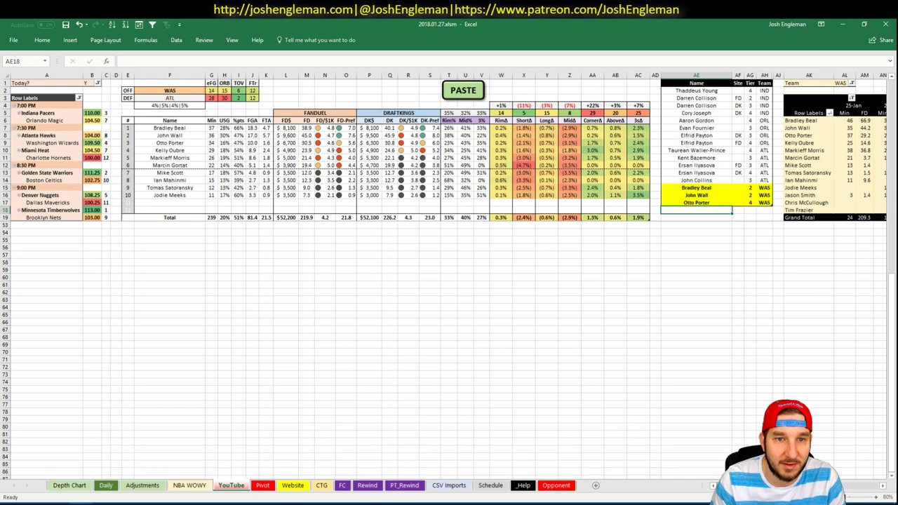
# Step: Review the Wizards' recent game log and add Kelly Oubre below Otto Porter in the picks table with tier 3
pyautogui.hscroll(5, 619, 127)
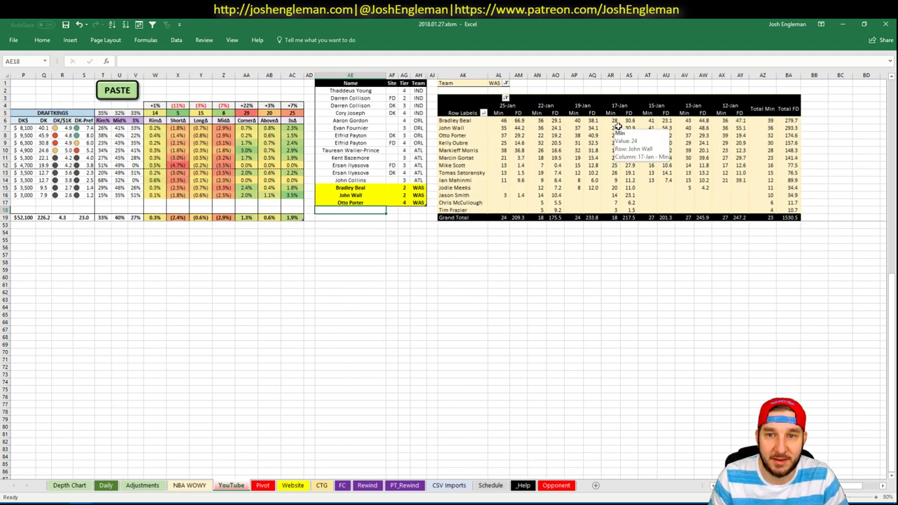
pyautogui.hscroll(-4, 449, 274)
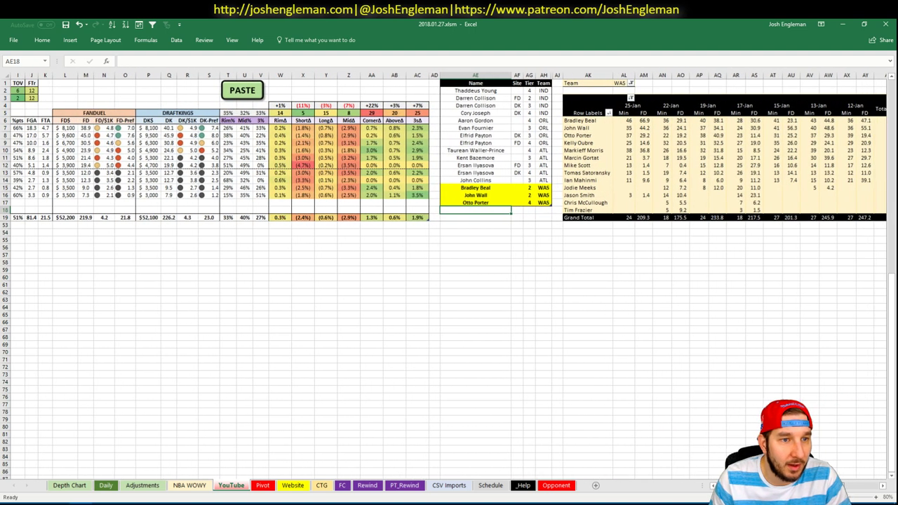
pyautogui.hscroll(6, 449, 273)
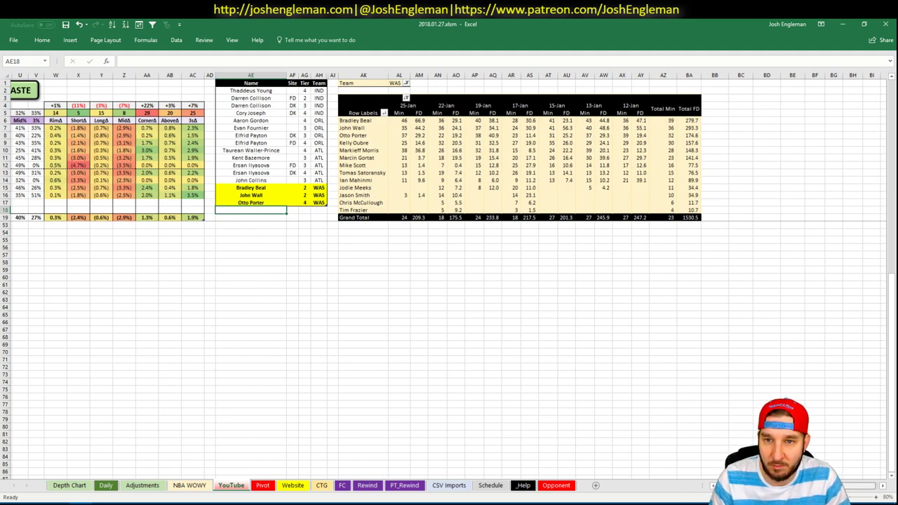
pyautogui.hscroll(-9, 628, 323)
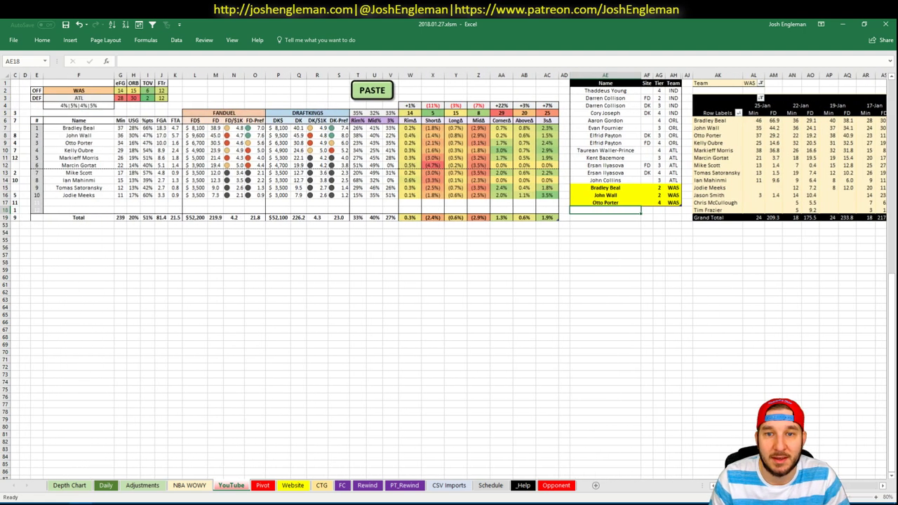
pyautogui.write('Kelly Oubre')
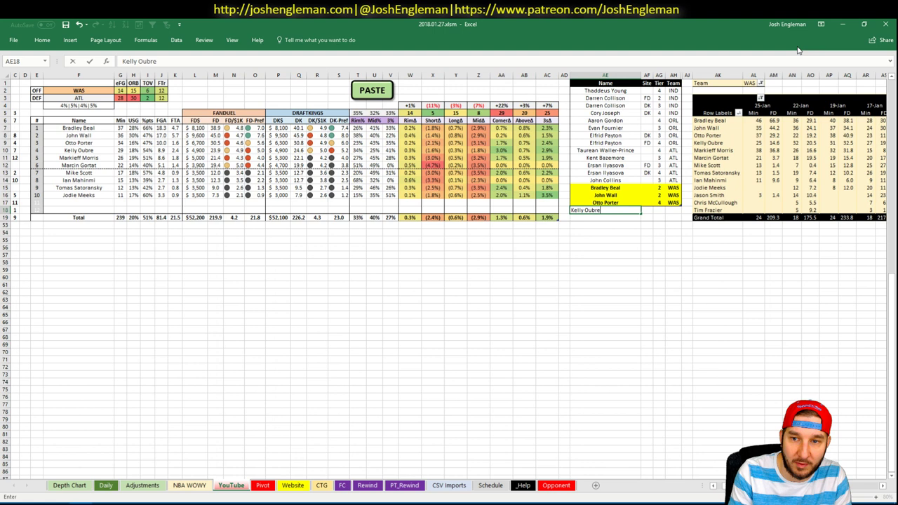
pyautogui.press('Tab')
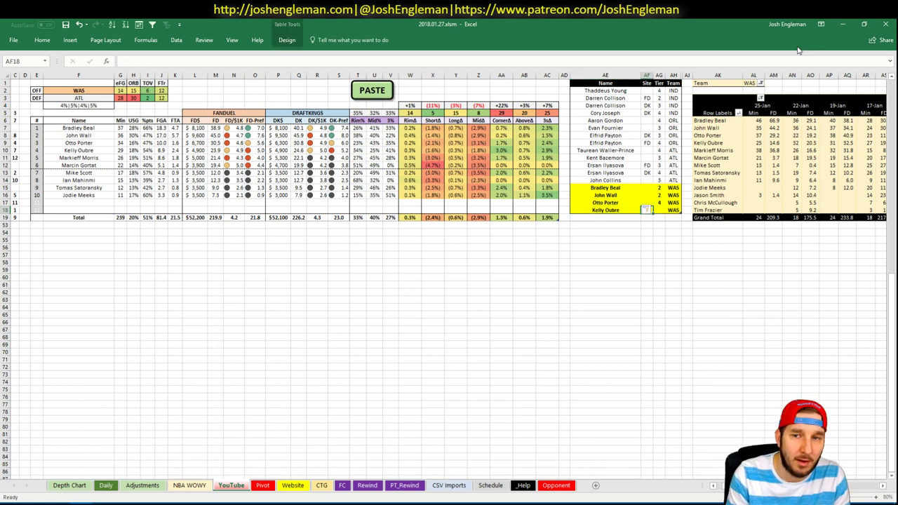
pyautogui.press('Tab')
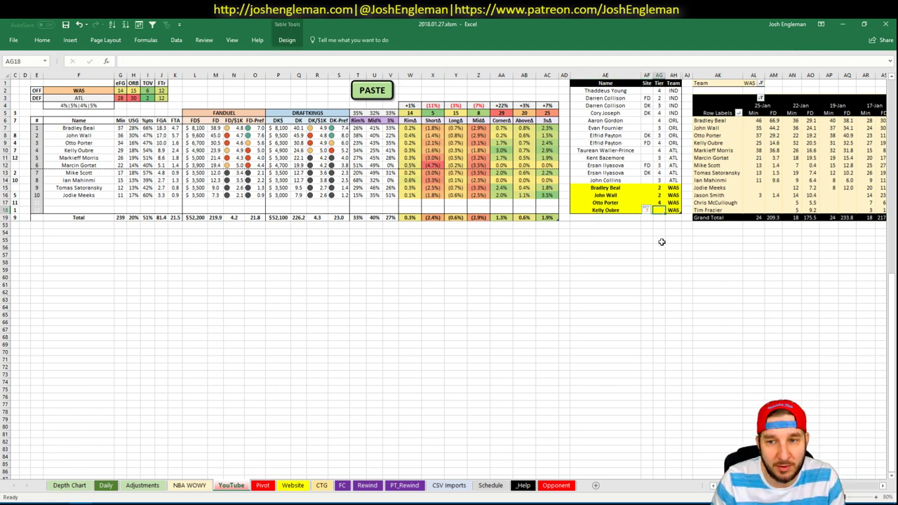
pyautogui.click(661, 242)
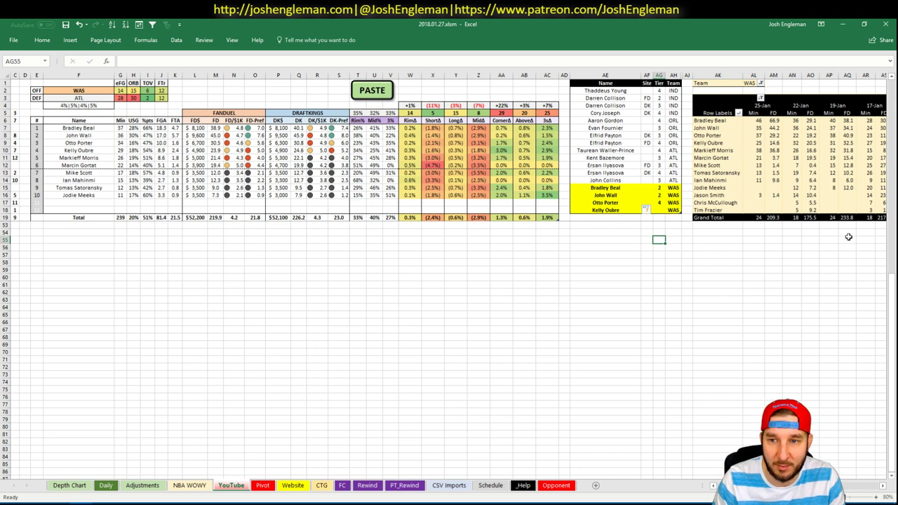
pyautogui.click(659, 210)
pyautogui.write('3')
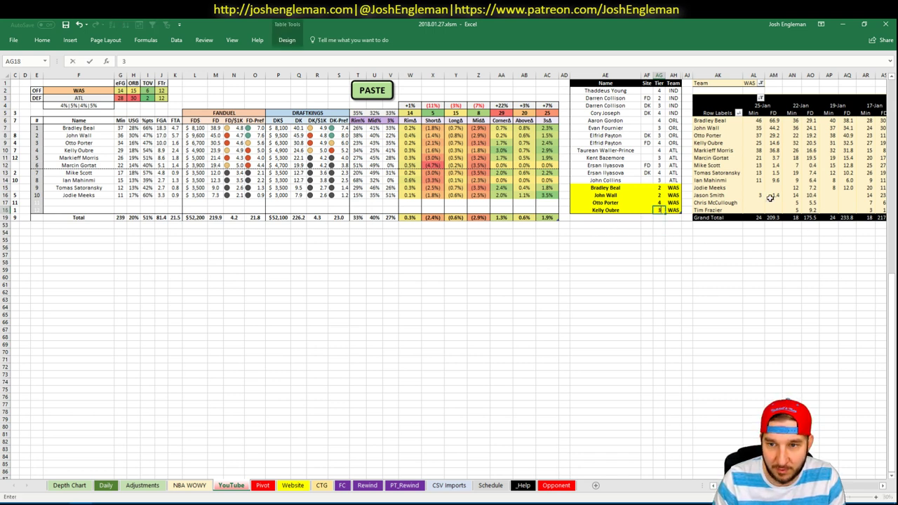
pyautogui.press('Return')
pyautogui.click(296, 256)
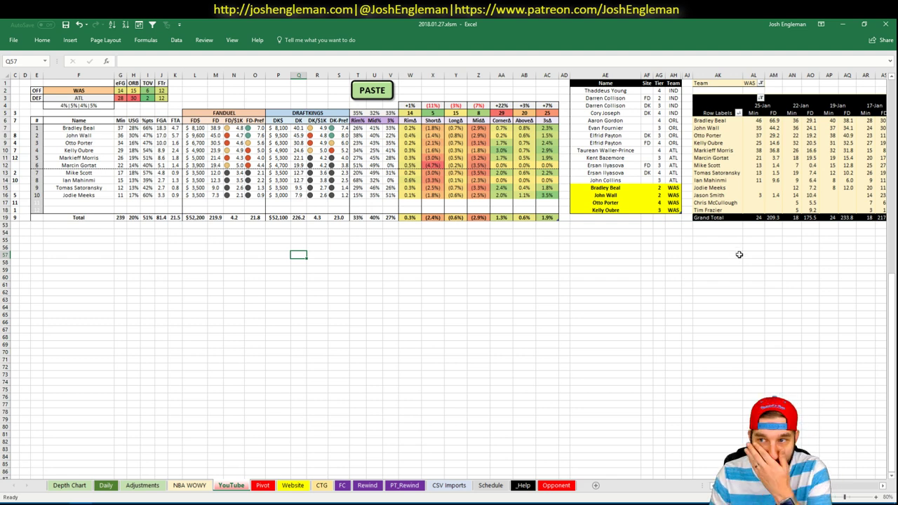
# Step: Add Marcin Gortat below Kelly Oubre in the picks table with tier 4
pyautogui.hscroll(-3, 449, 274)
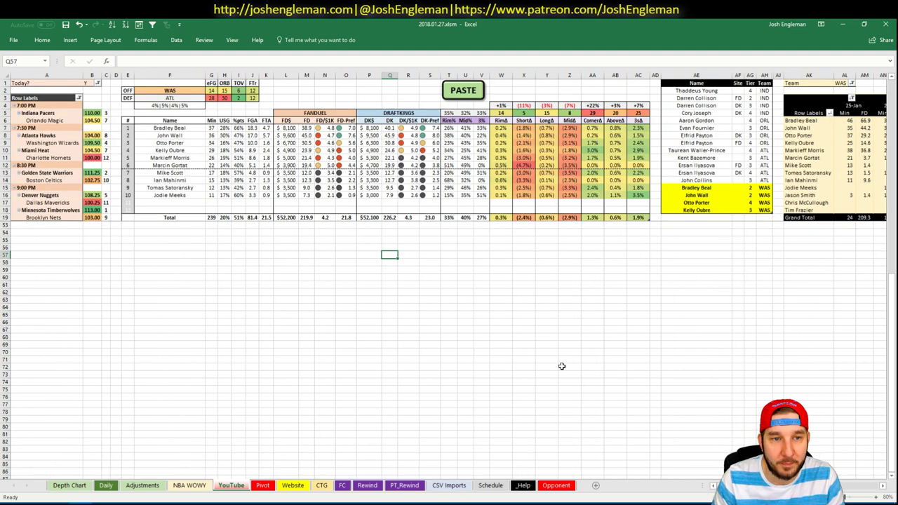
pyautogui.click(711, 211)
pyautogui.click(711, 216)
pyautogui.write('Marcin')
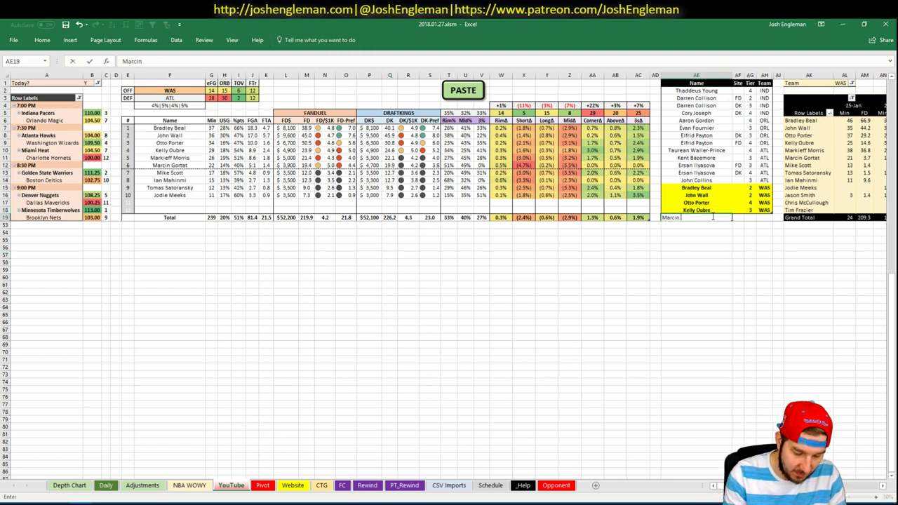
pyautogui.write(' Gortat')
pyautogui.press('Tab')
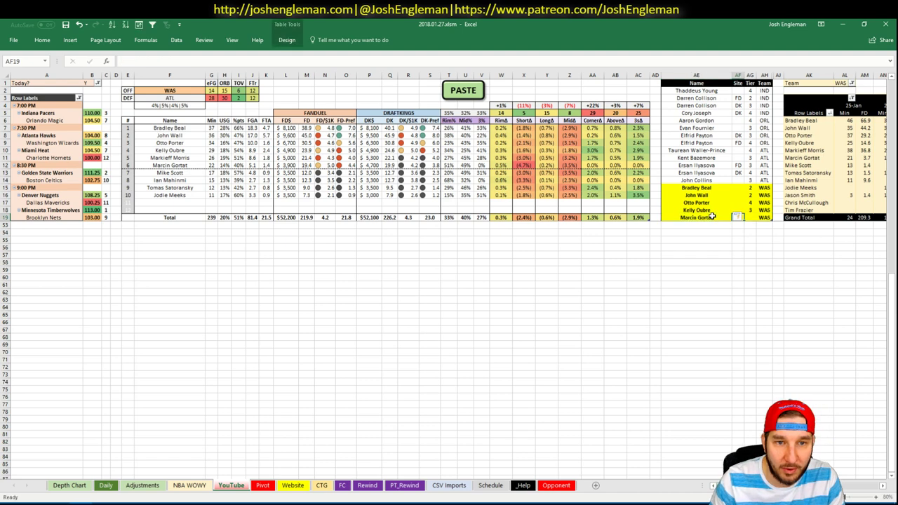
pyautogui.press('Tab')
pyautogui.write('4')
pyautogui.press('Return')
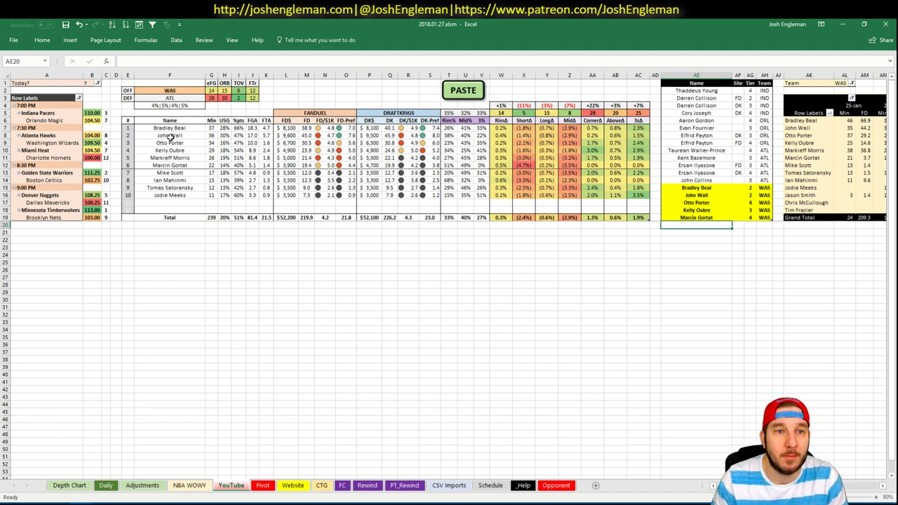
# Step: Set the offensive team of the projection table to MIA
pyautogui.click(186, 92)
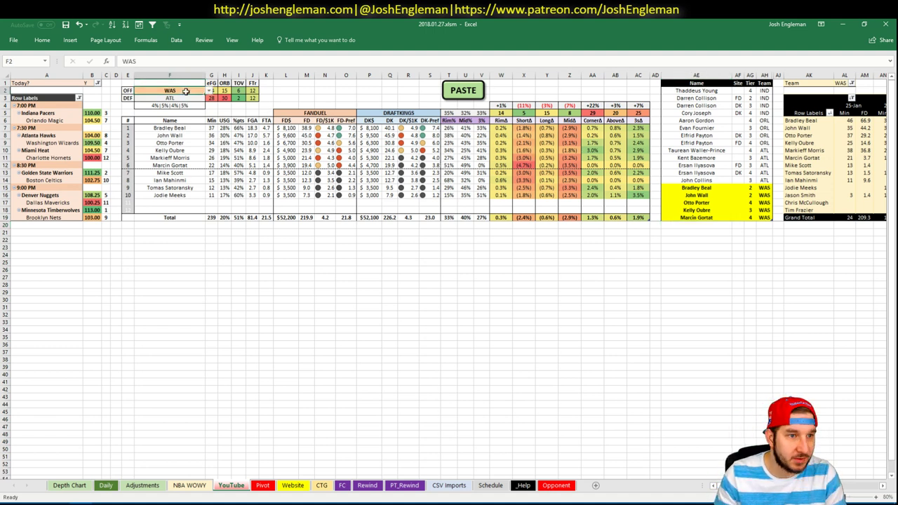
pyautogui.write('MIA')
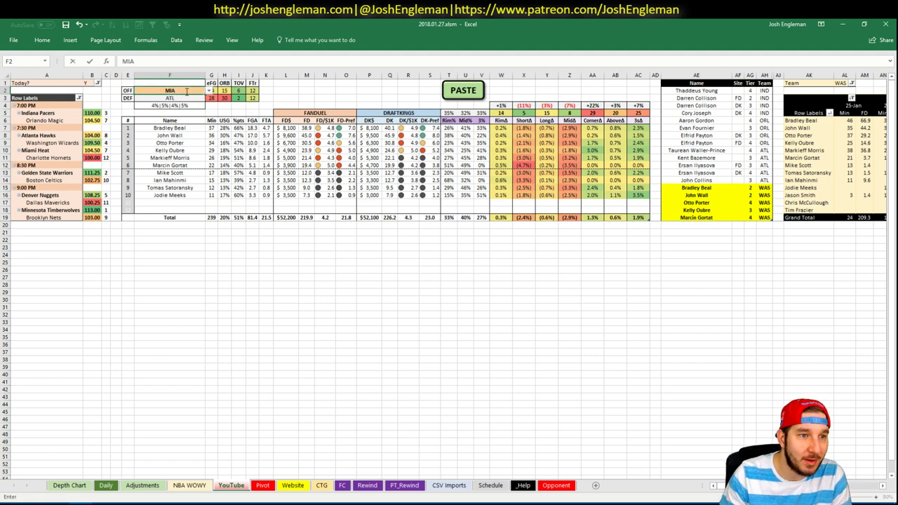
pyautogui.press('Return')
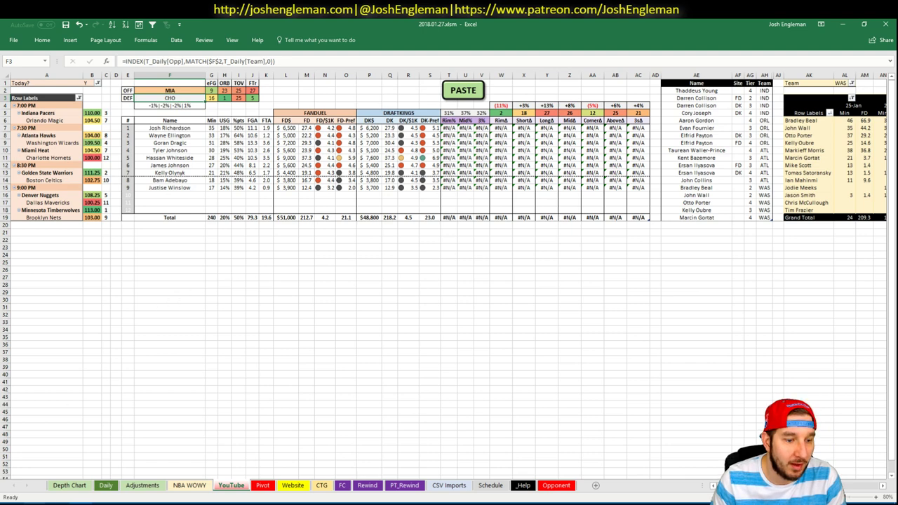
# Step: Switch to the Cleaning the Glass page in the browser and open the Miami Heat team stats by searching for "heat"
pyautogui.click(35, 504)
pyautogui.click(161, 24)
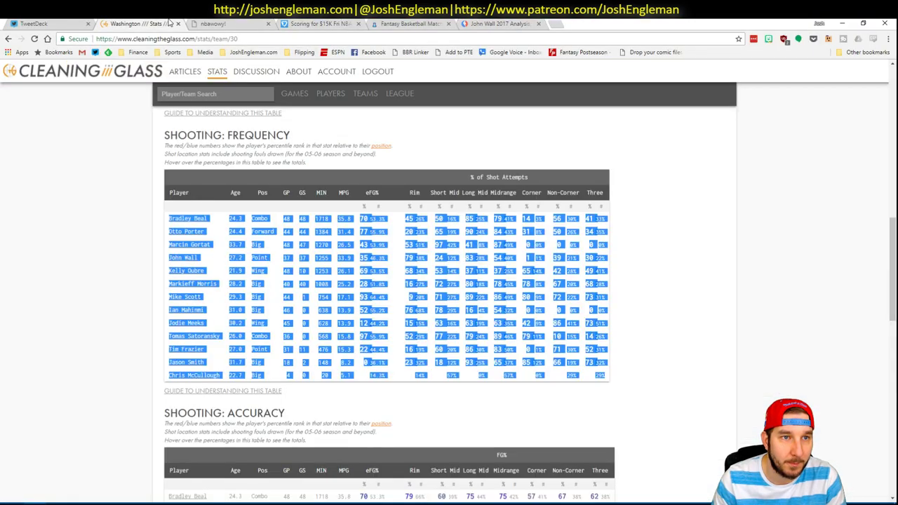
pyautogui.click(219, 97)
pyautogui.write('miami')
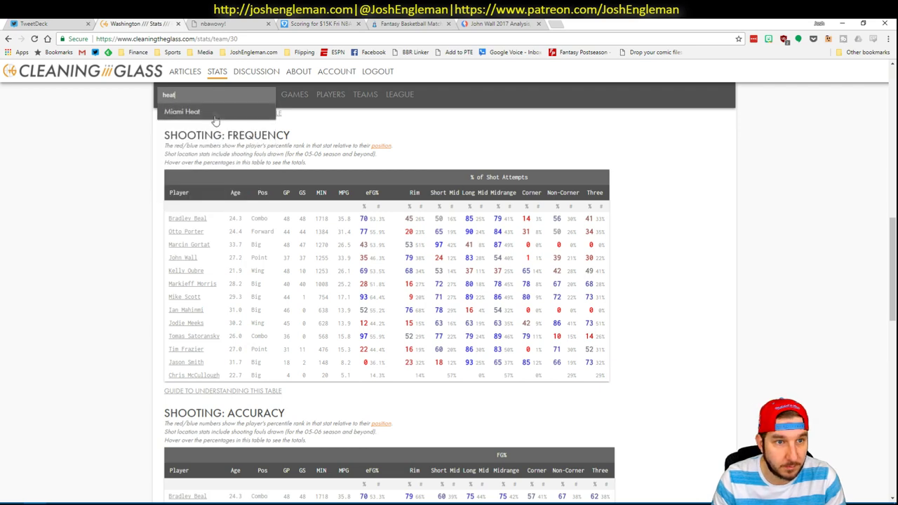
pyautogui.click(215, 113)
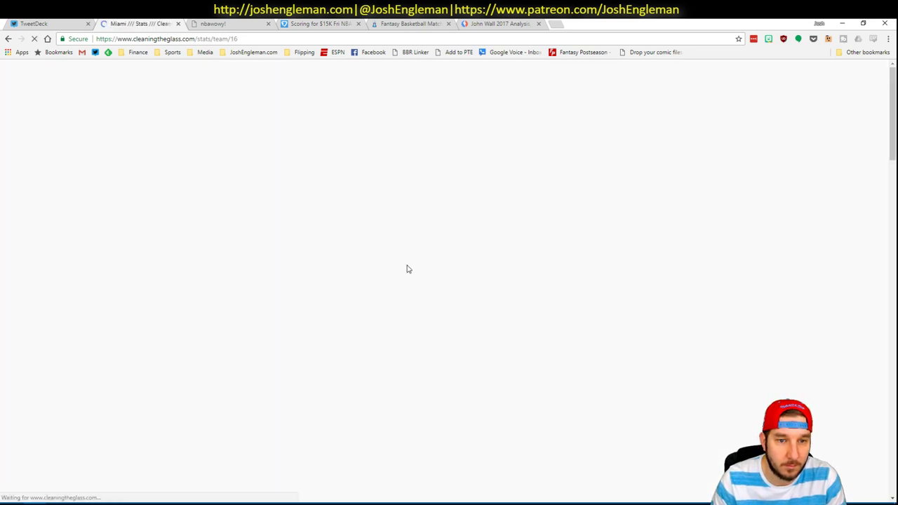
# Step: Copy all player rows of Miami's Shooting: Frequency table and load them into the Excel workbook with the sheet's PASTE macro
pyautogui.scroll(-6, 297, 263)
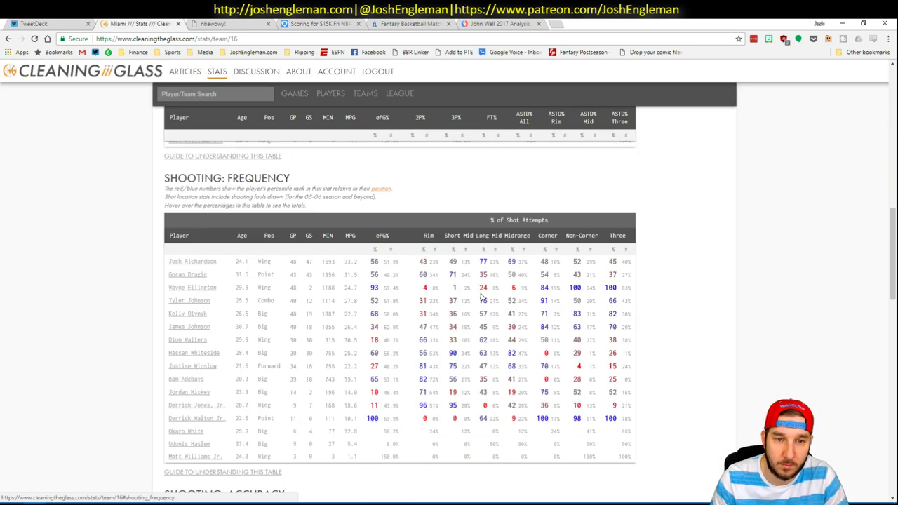
pyautogui.moveTo(631, 418); pyautogui.dragTo(162, 224)
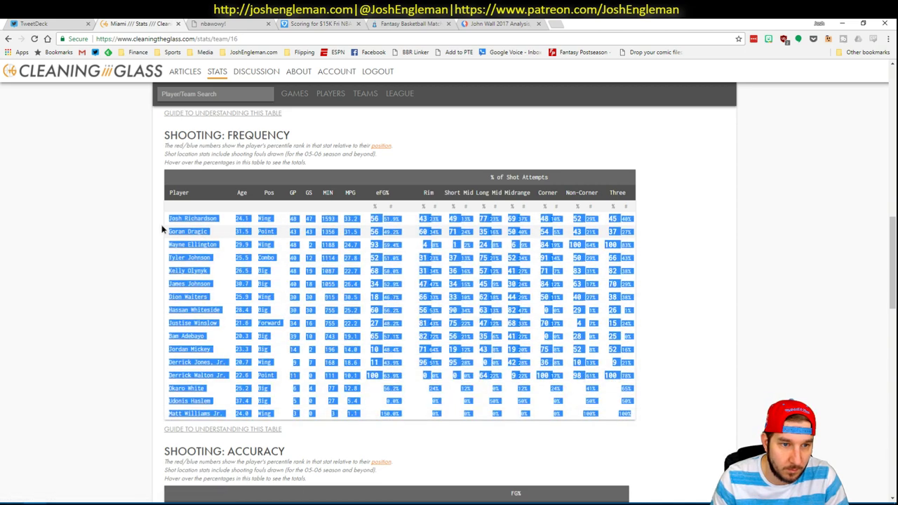
pyautogui.hotkey('alt', 'Tab')
pyautogui.click(480, 89)
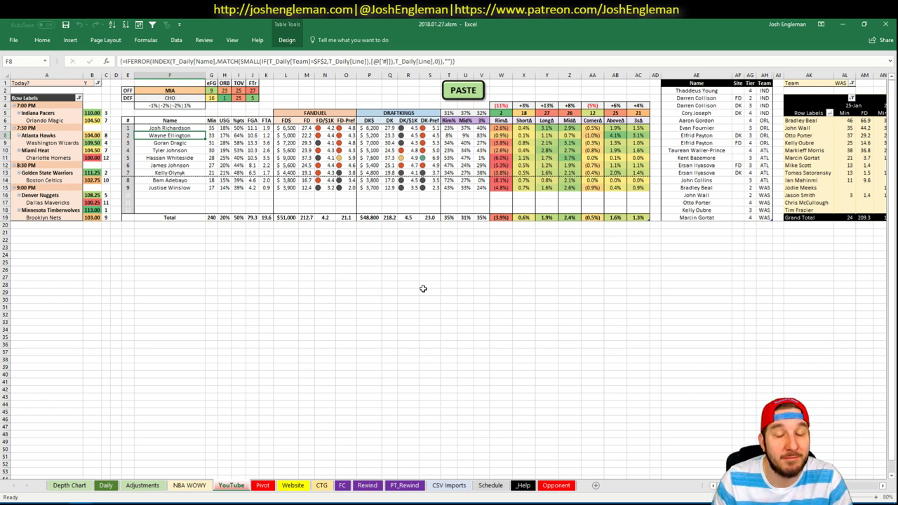
# Step: Set the team filter of the game log pivot table to MIA and review the recent minutes and FanDuel points
pyautogui.click(721, 225)
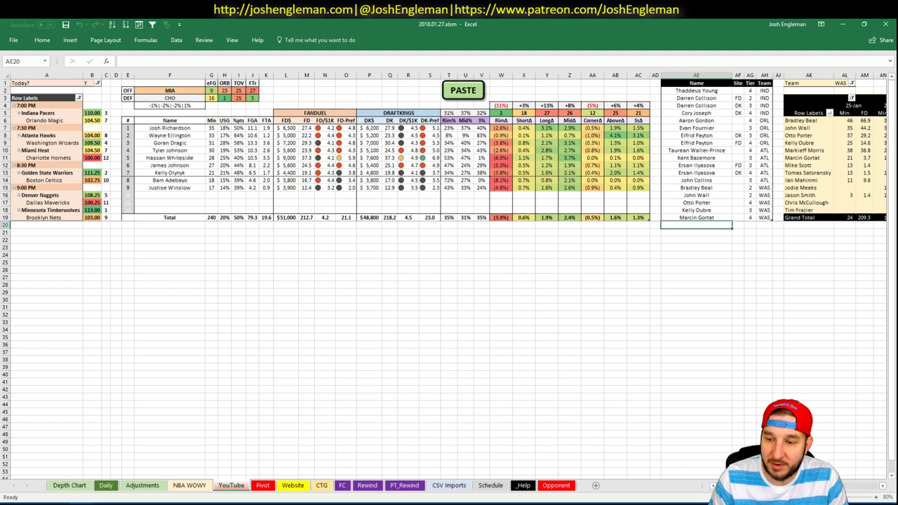
pyautogui.click(843, 84)
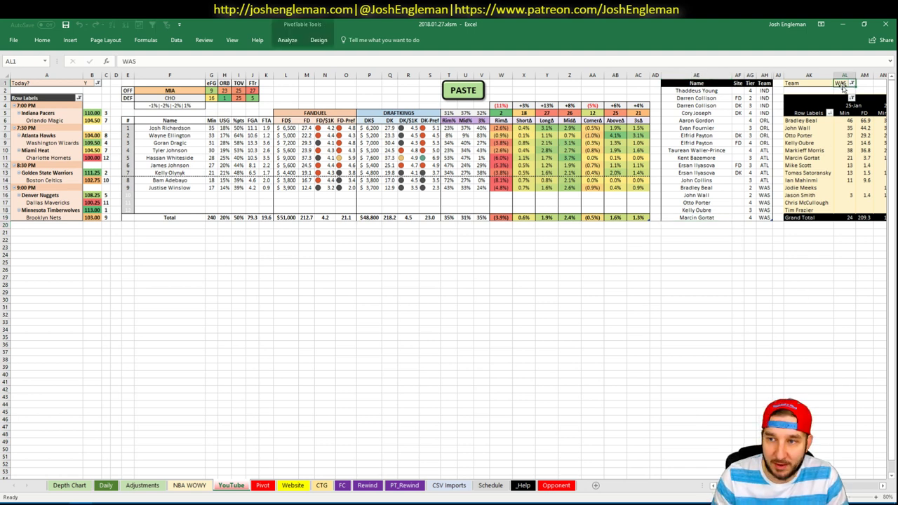
pyautogui.write('MIA')
pyautogui.press('Return')
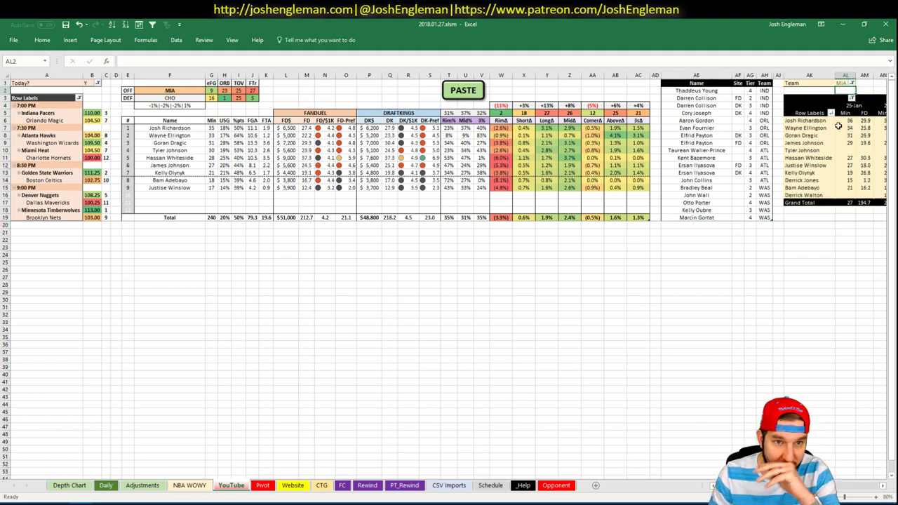
pyautogui.hscroll(6, 449, 276)
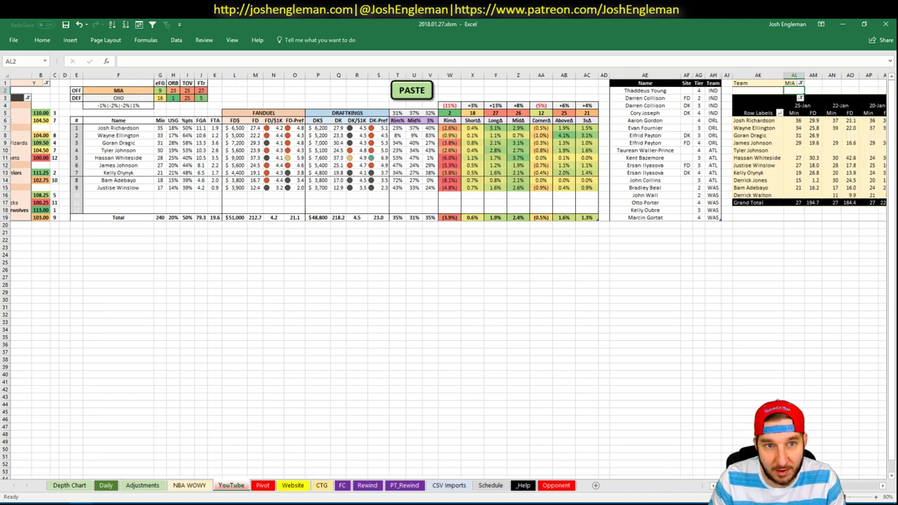
pyautogui.hscroll(-6, 449, 276)
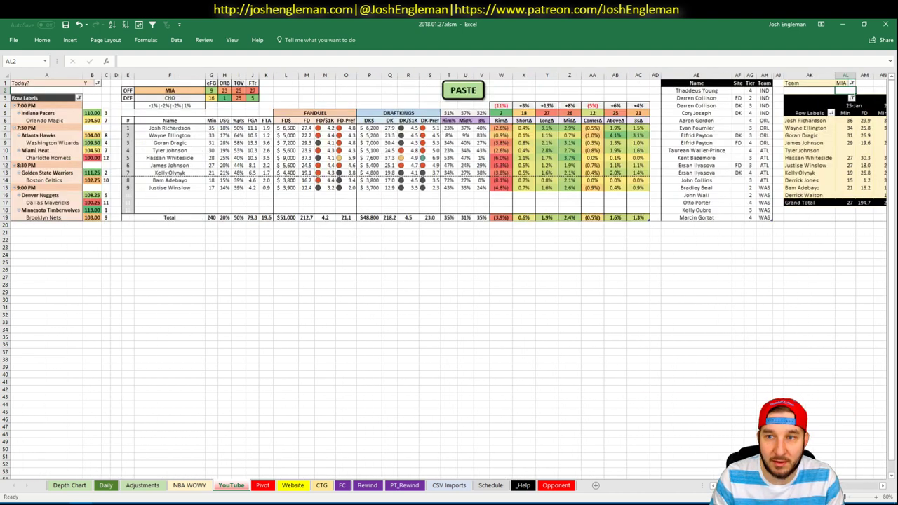
# Step: Add Josh Richardson below Marcin Gortat in the picks table with tier 4
pyautogui.click(694, 226)
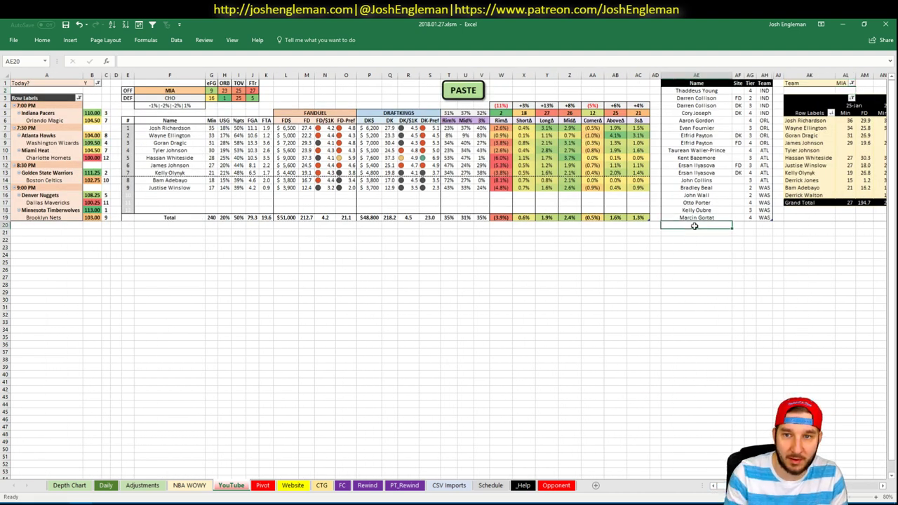
pyautogui.write('Josh Richardson')
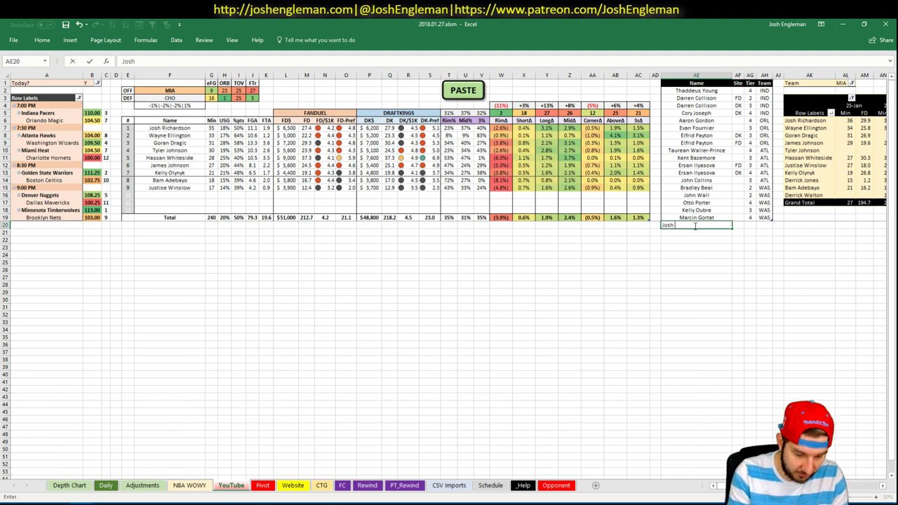
pyautogui.press('Return')
pyautogui.press('Tab')
pyautogui.press('Tab')
pyautogui.write('4')
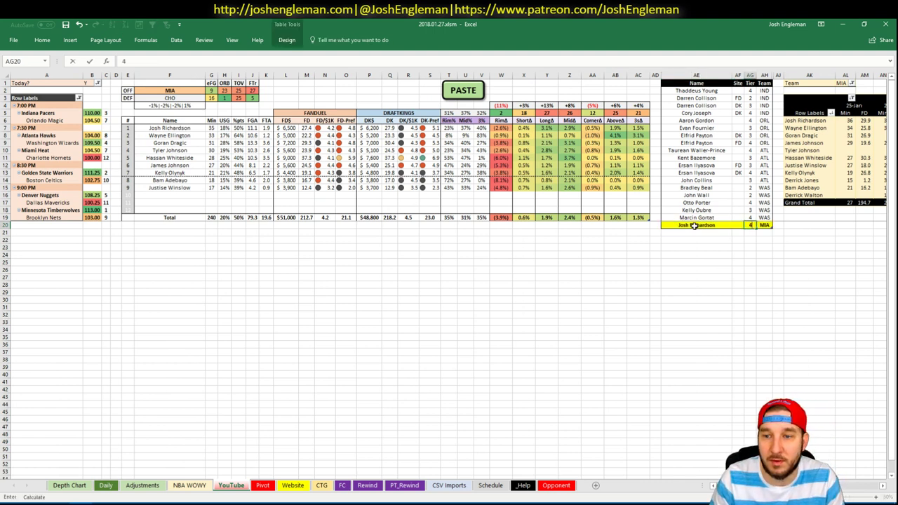
pyautogui.press('Return')
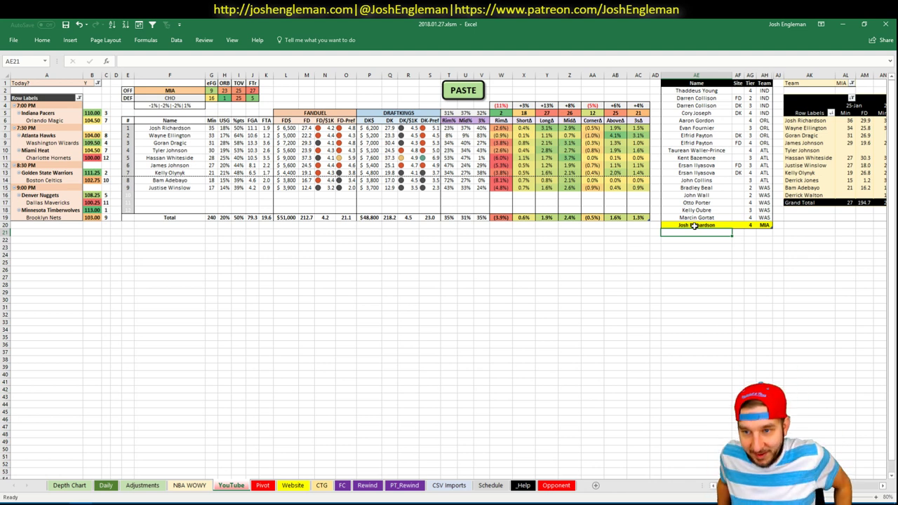
# Step: Add Wayne Ellington below Josh Richardson in the picks table with tier 4
pyautogui.write('Wayne')
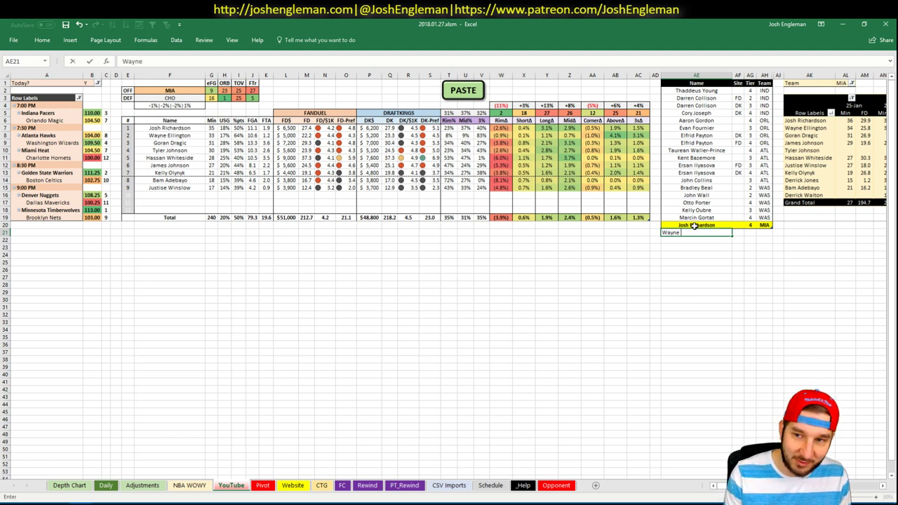
pyautogui.write(' Ellington')
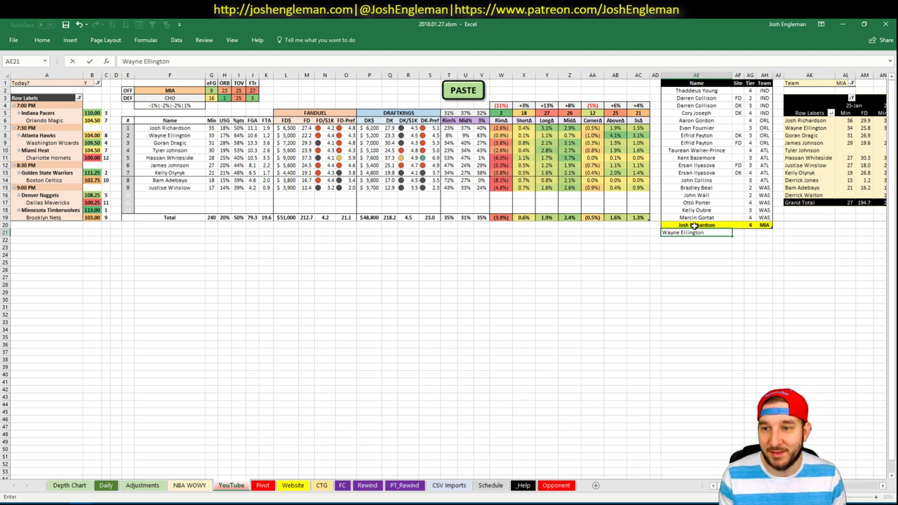
pyautogui.press('Tab')
pyautogui.press('Tab')
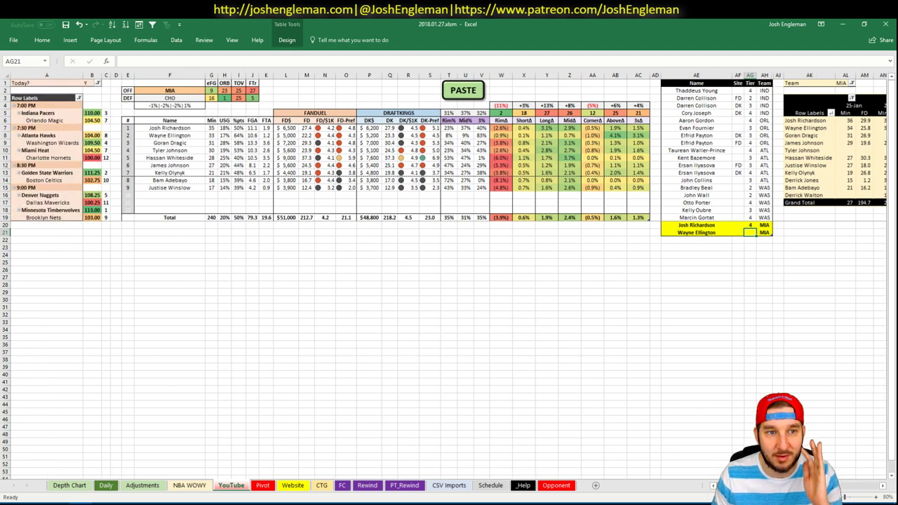
pyautogui.hscroll(7, 855, 486)
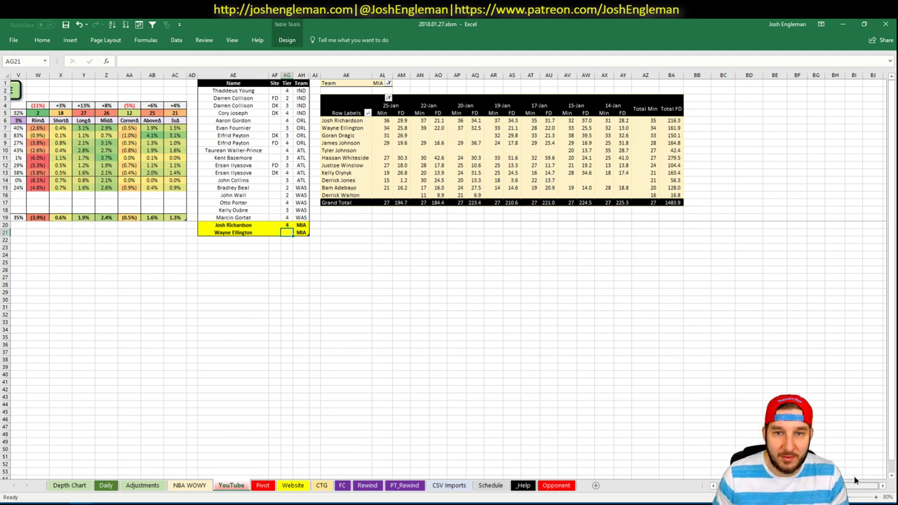
pyautogui.hscroll(-7, 855, 479)
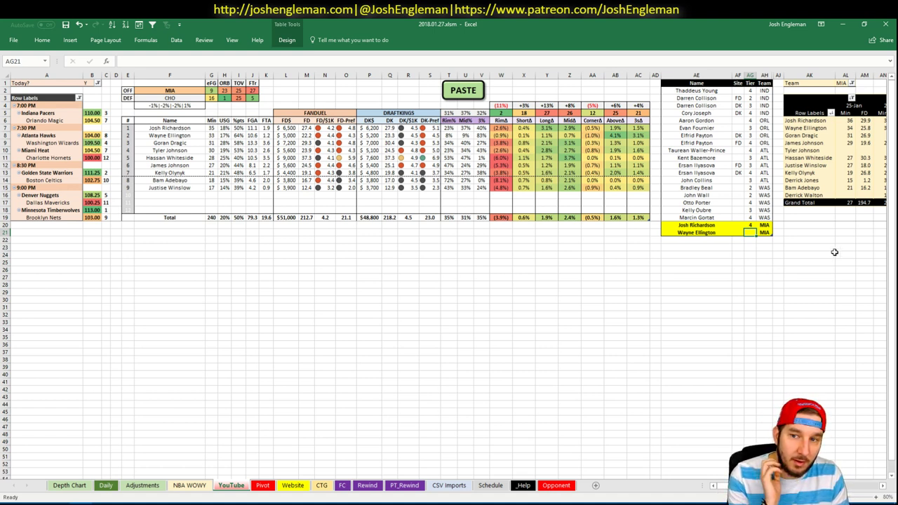
pyautogui.write('4')
pyautogui.press('Return')
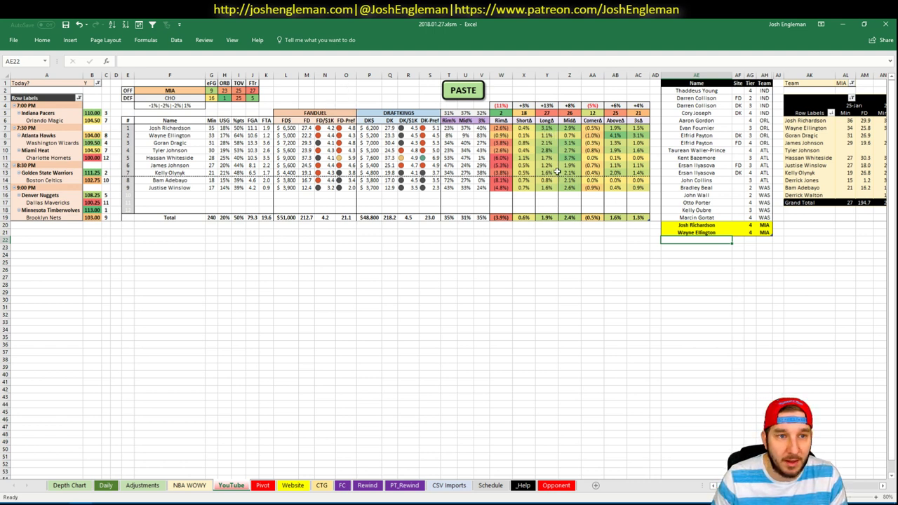
# Step: Check Miami's recent game log, and add Hassan Whiteside below Wayne Ellington in the picks table with site DK and tier 3
pyautogui.click(328, 142)
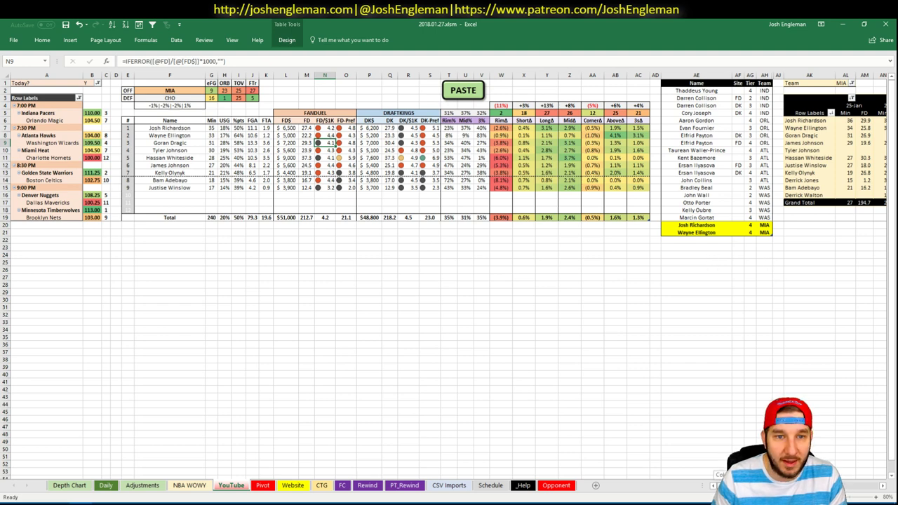
pyautogui.hscroll(5, 450, 280)
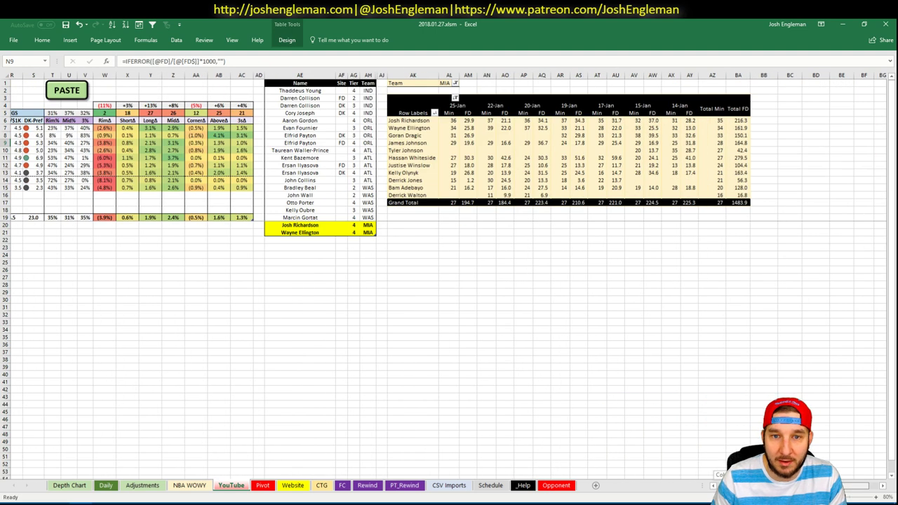
pyautogui.hscroll(-5, 710, 236)
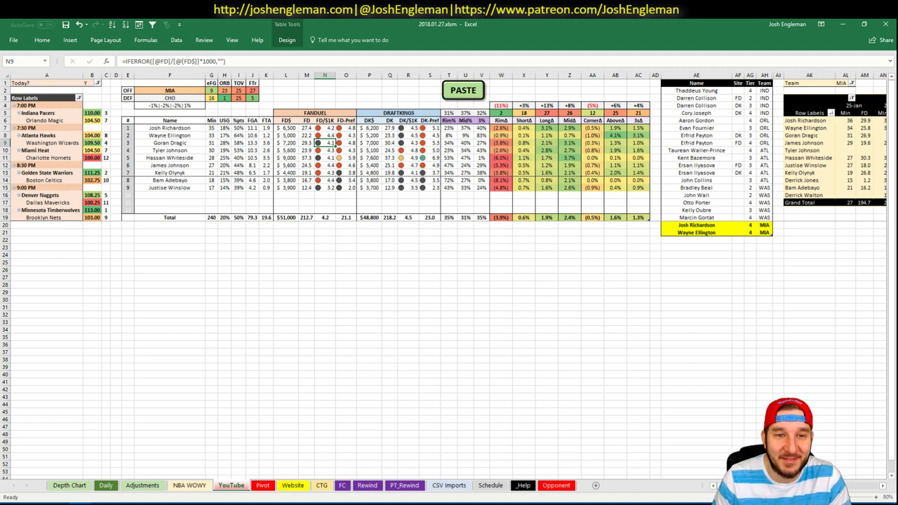
pyautogui.hscroll(7, 449, 280)
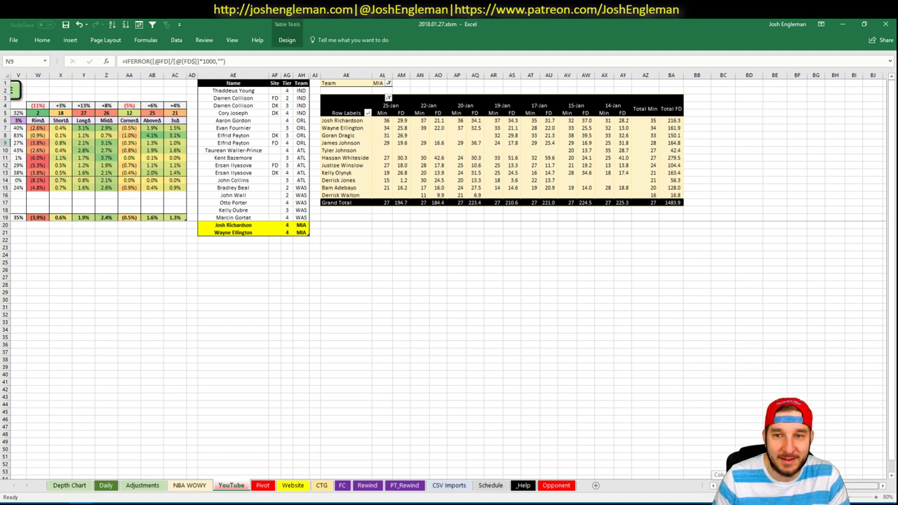
pyautogui.hscroll(-7, 707, 469)
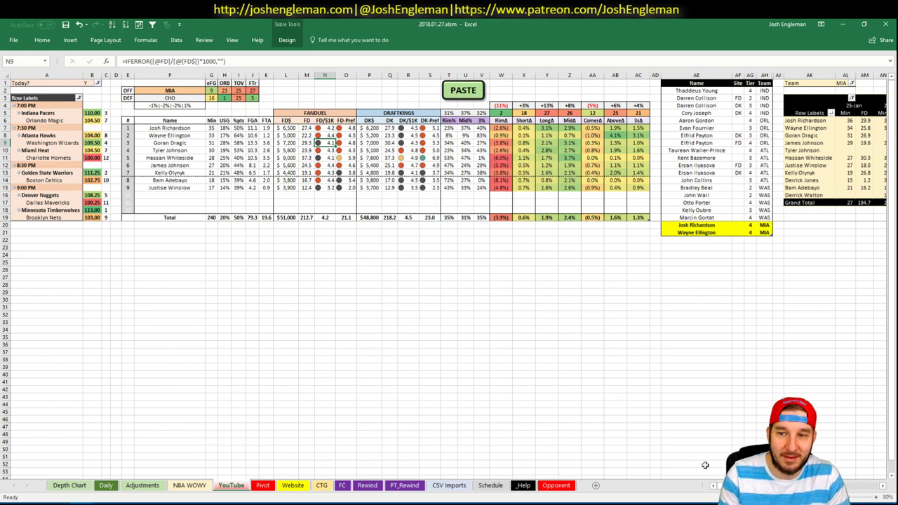
pyautogui.click(677, 240)
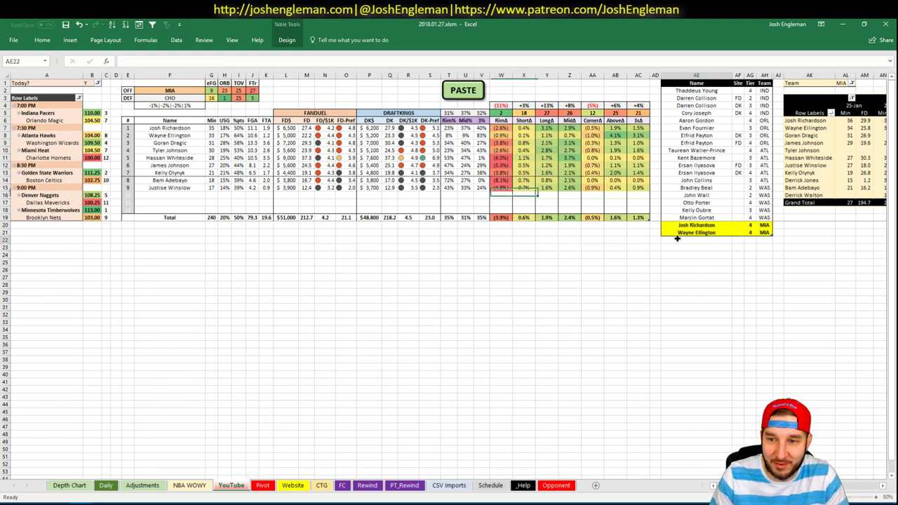
pyautogui.write('Hassan Whiteside')
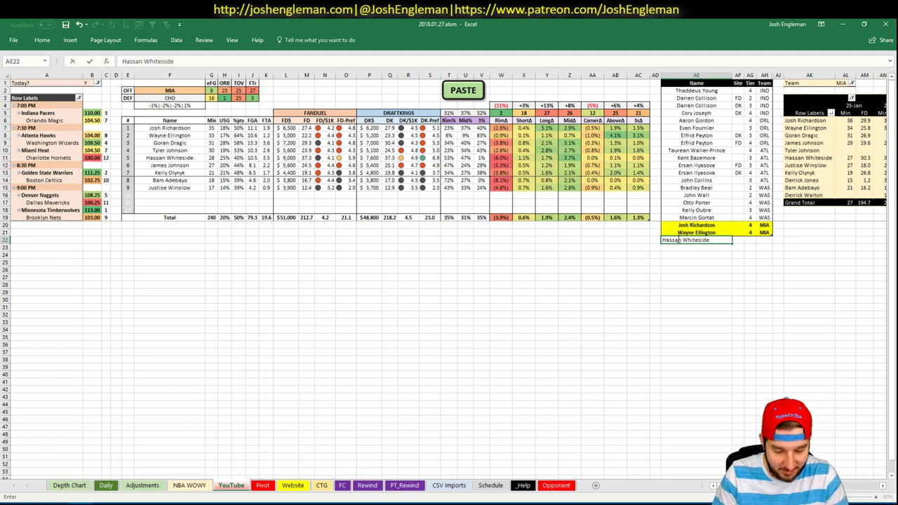
pyautogui.press('Tab')
pyautogui.write('DK')
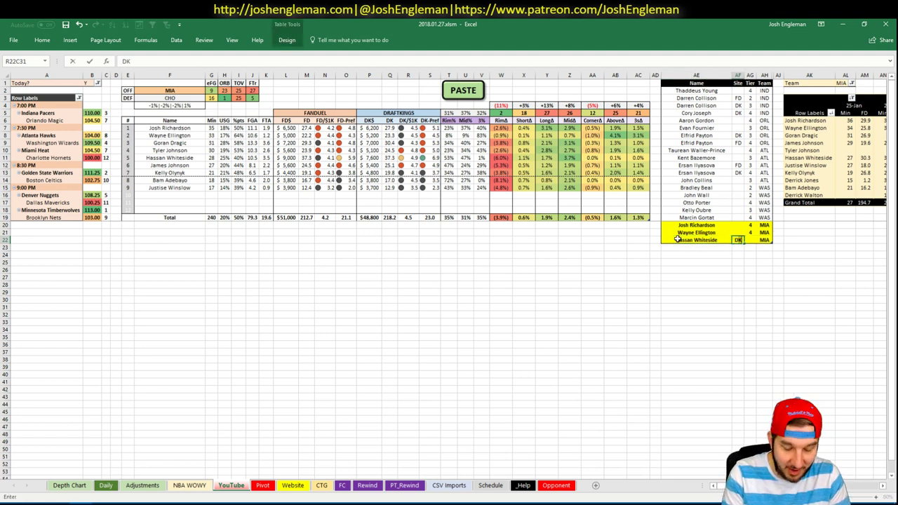
pyautogui.press('Tab')
pyautogui.write('3')
pyautogui.press('Return')
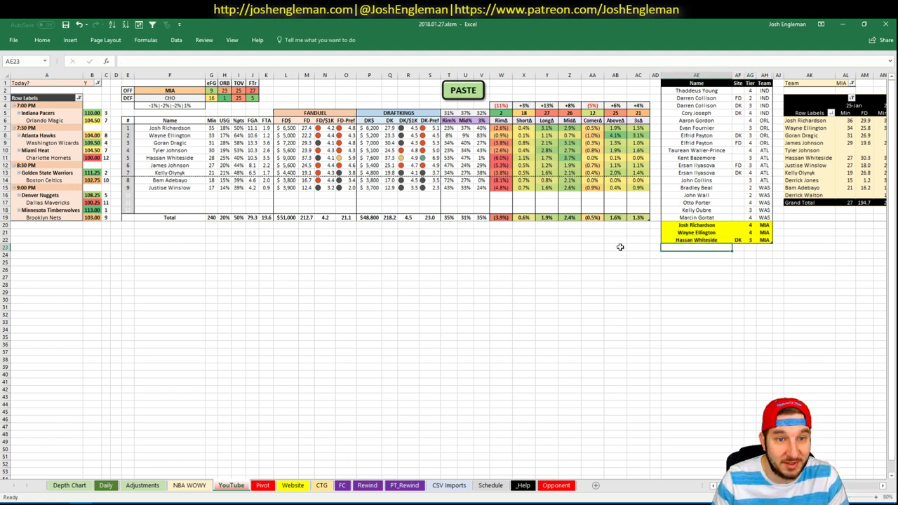
# Step: Change the offensive team of the matchup table from Miami to CHO
pyautogui.click(617, 273)
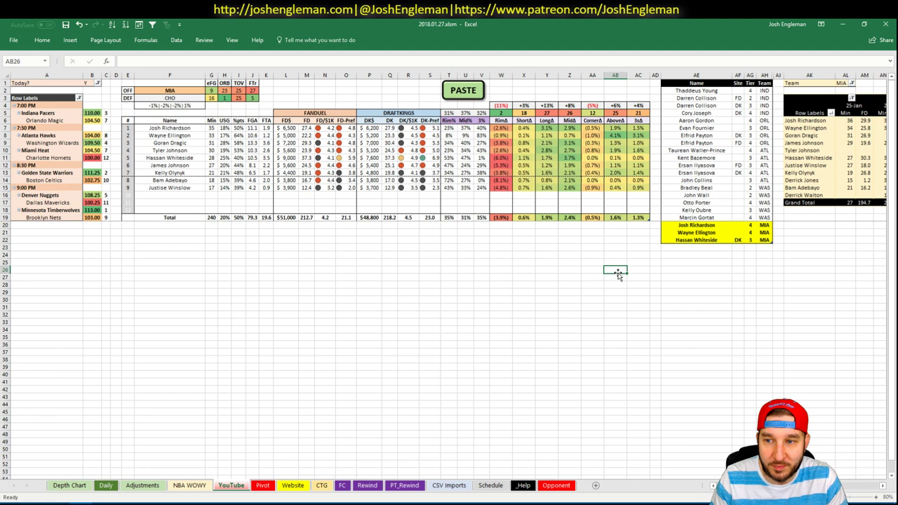
pyautogui.click(448, 240)
pyautogui.click(266, 157)
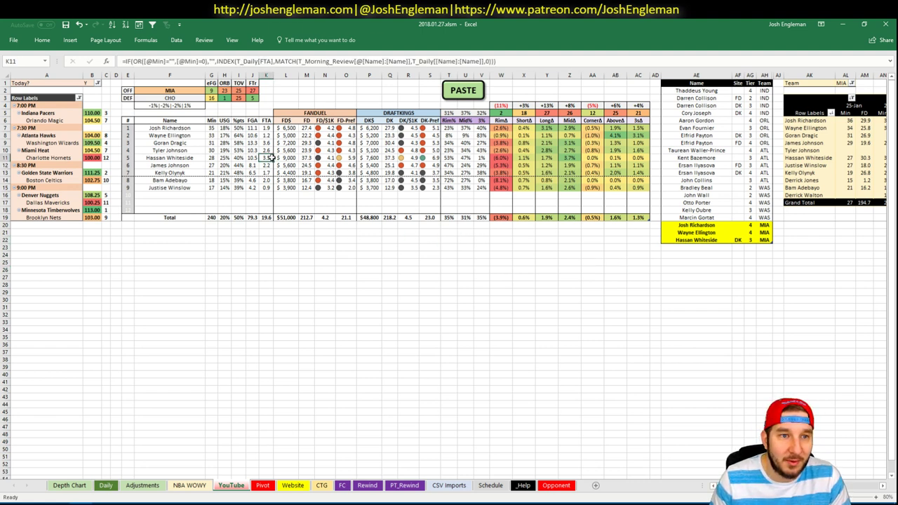
pyautogui.click(164, 90)
pyautogui.write('CHO')
pyautogui.press('Return')
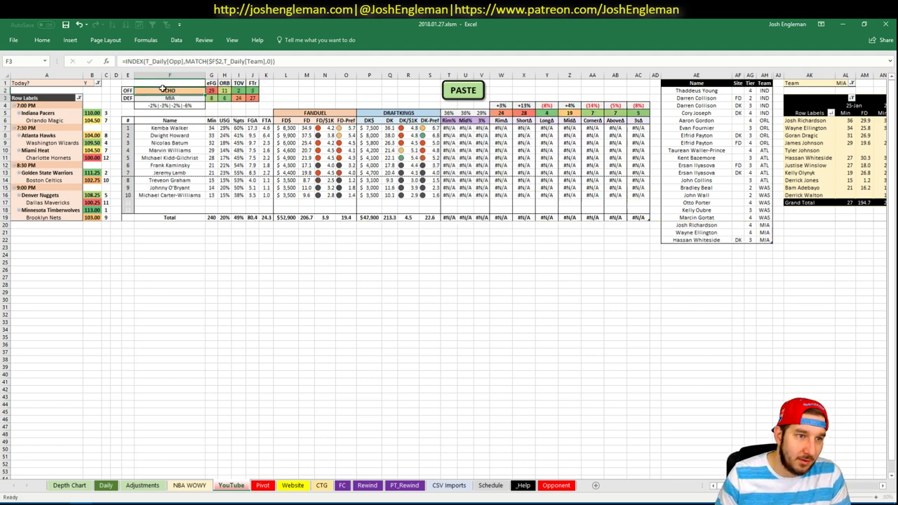
# Step: Switch to the Cleaning the Glass page in the browser and open the Charlotte Hornets team stats by searching for "hornet"
pyautogui.click(88, 360)
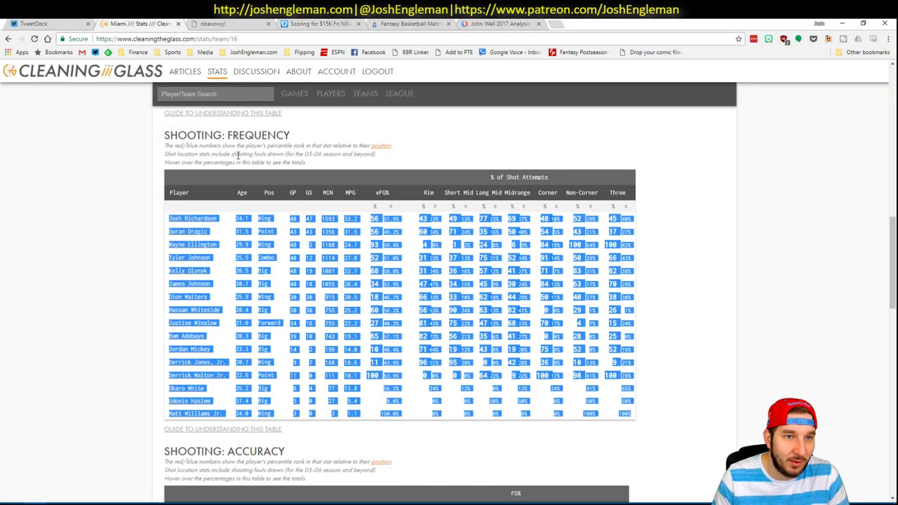
pyautogui.click(235, 93)
pyautogui.write('hor')
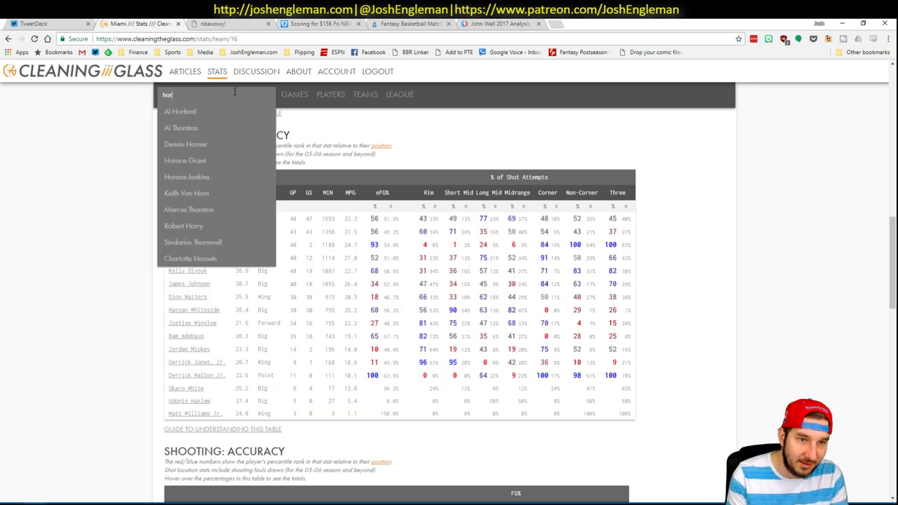
pyautogui.write('net')
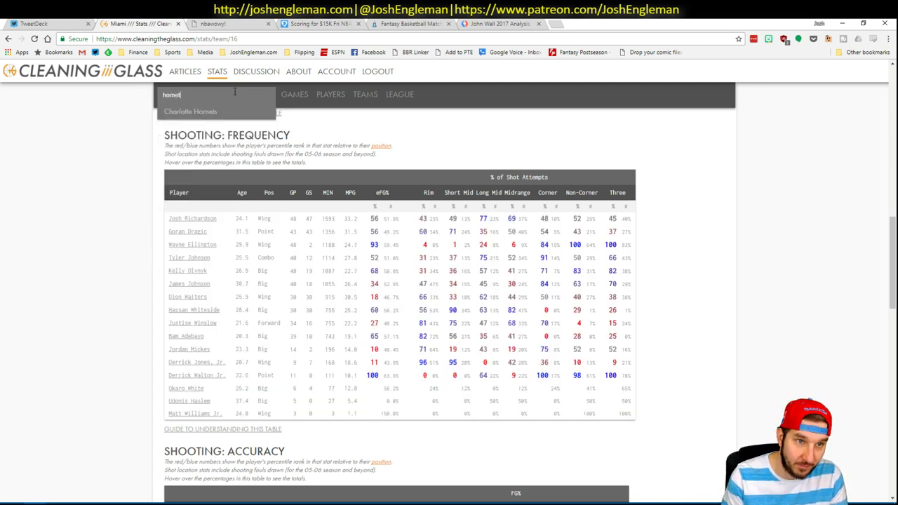
pyautogui.press('Down')
pyautogui.press('Return')
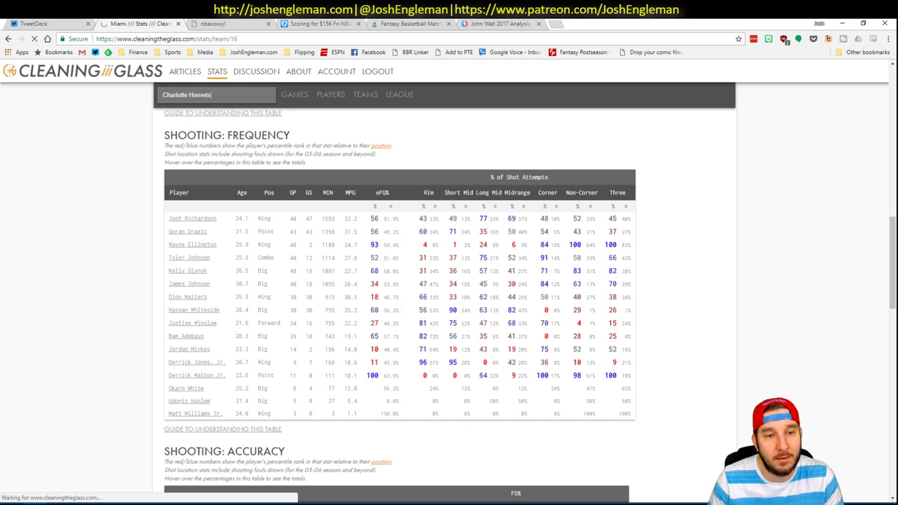
# Step: Copy all player rows of Charlotte's Shooting: Frequency table and load them into the Excel workbook with the sheet's PASTE macro
pyautogui.scroll(-3, 450, 208)
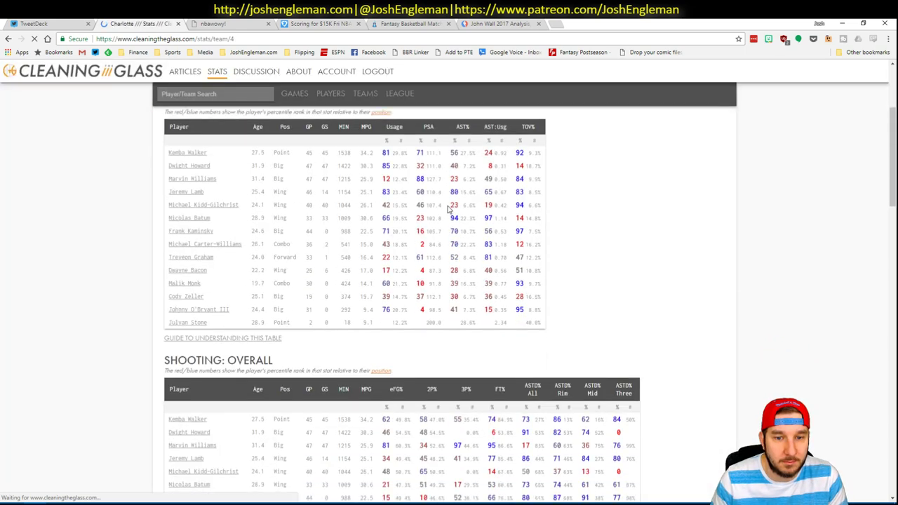
pyautogui.click(298, 261)
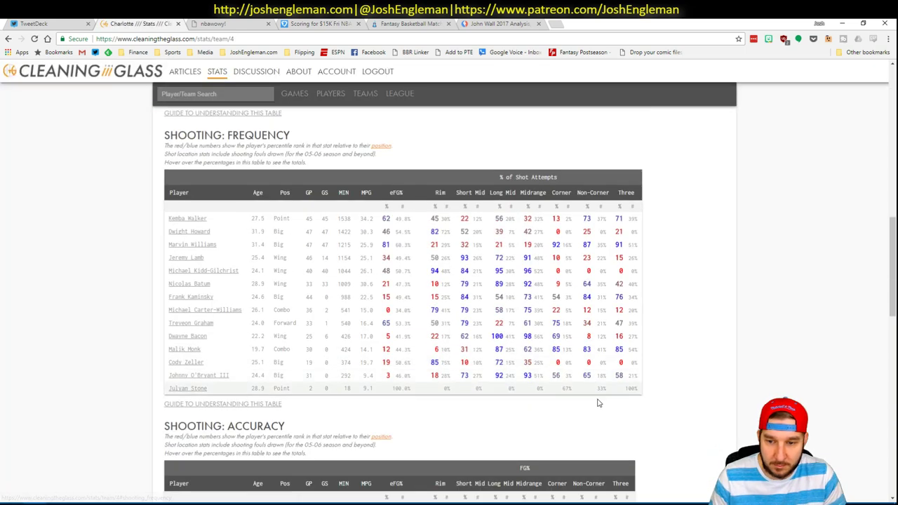
pyautogui.moveTo(599, 403); pyautogui.dragTo(171, 223)
pyautogui.hotkey('ctrl', 'c')
pyautogui.hotkey('alt', 'Tab')
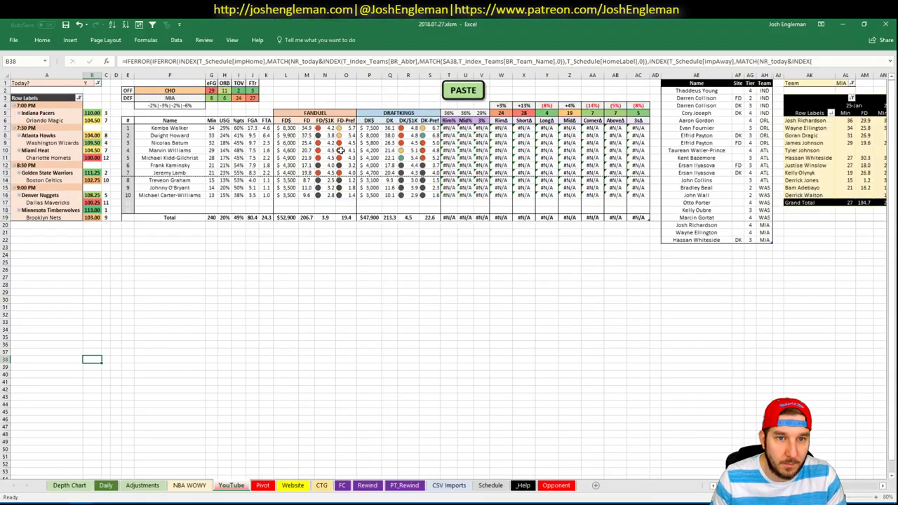
pyautogui.click(447, 99)
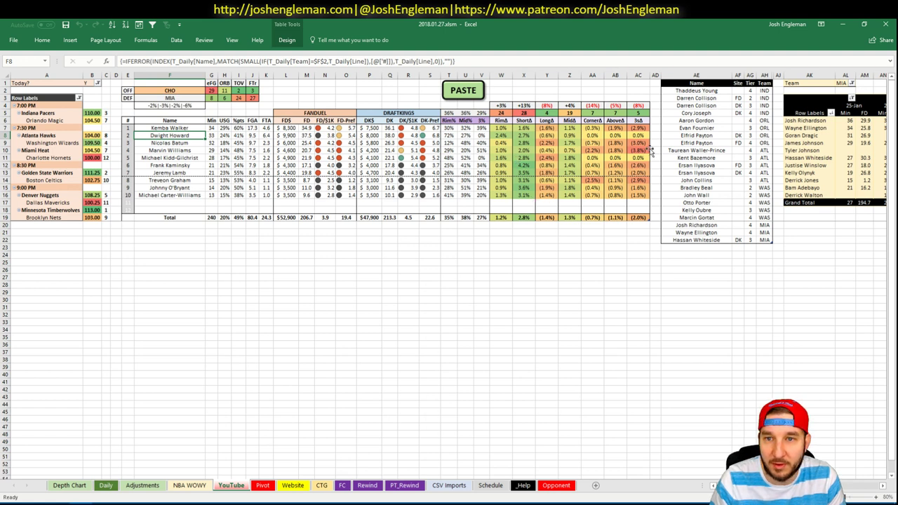
# Step: Set the team filter of the game log pivot table to CHO and review the recent minutes and FanDuel points
pyautogui.click(691, 247)
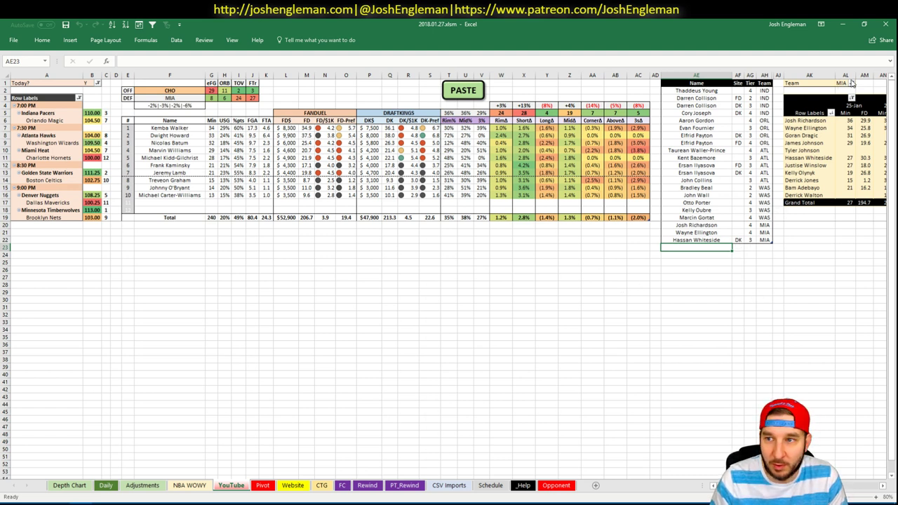
pyautogui.click(842, 84)
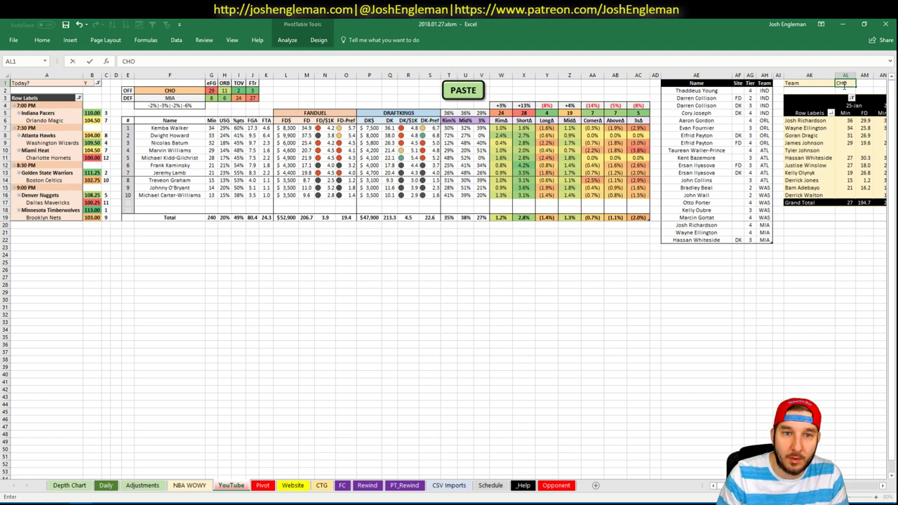
pyautogui.press('Return')
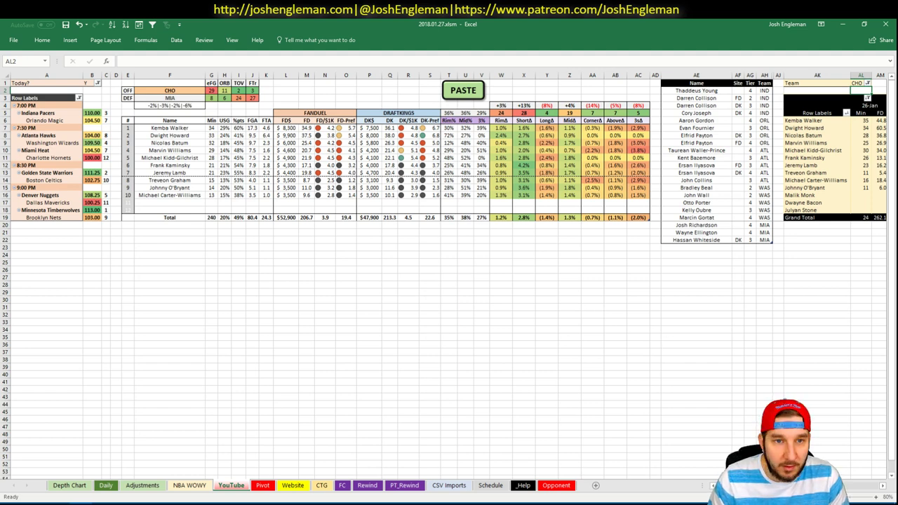
pyautogui.hscroll(8, 449, 281)
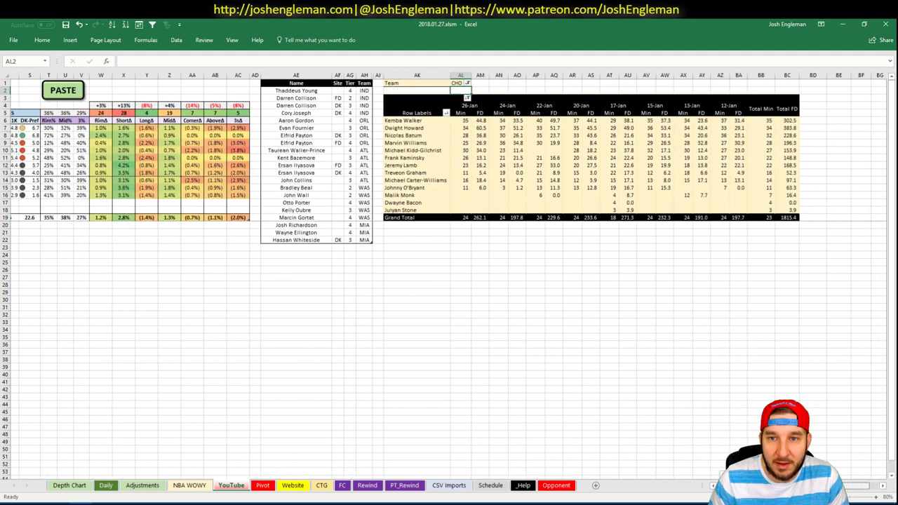
pyautogui.hscroll(-8, 709, 324)
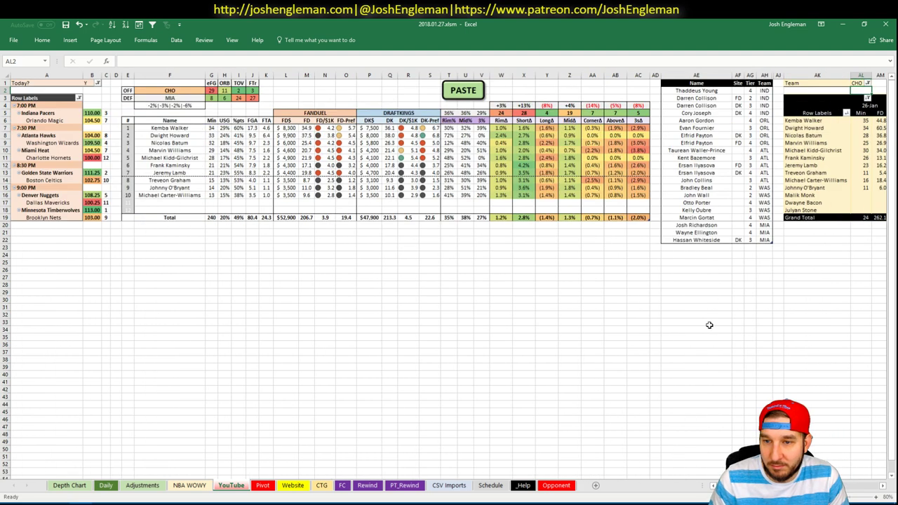
# Step: Add Kemba Walker to the end of the picks table with site DK and tier 3
pyautogui.click(717, 247)
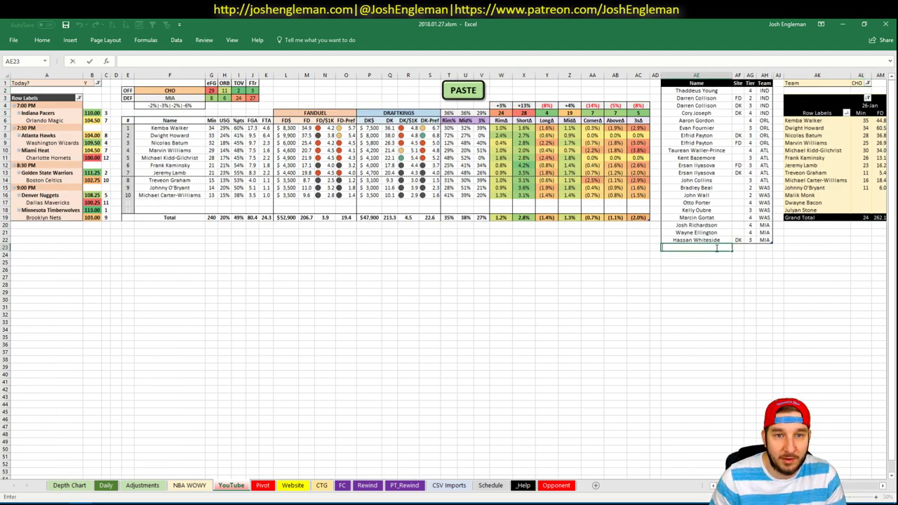
pyautogui.write('Kemba W')
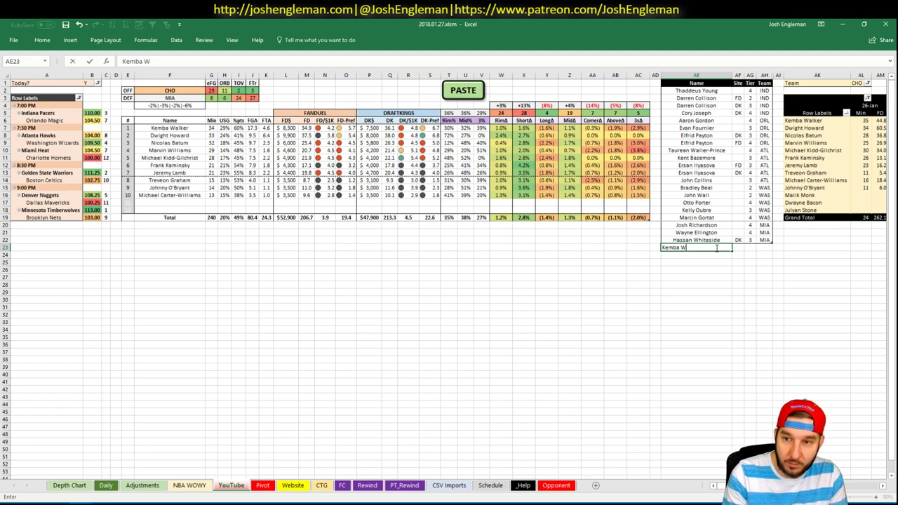
pyautogui.write('alker')
pyautogui.press('Tab')
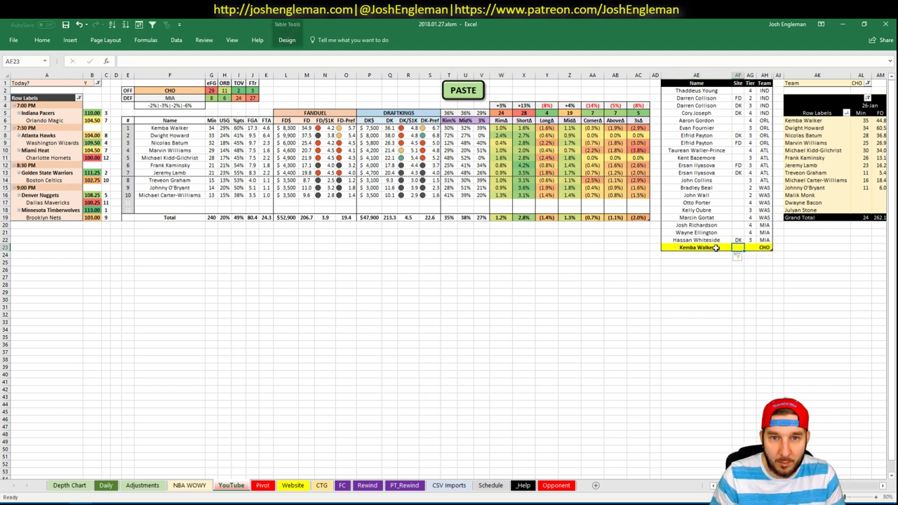
pyautogui.write('DK3')
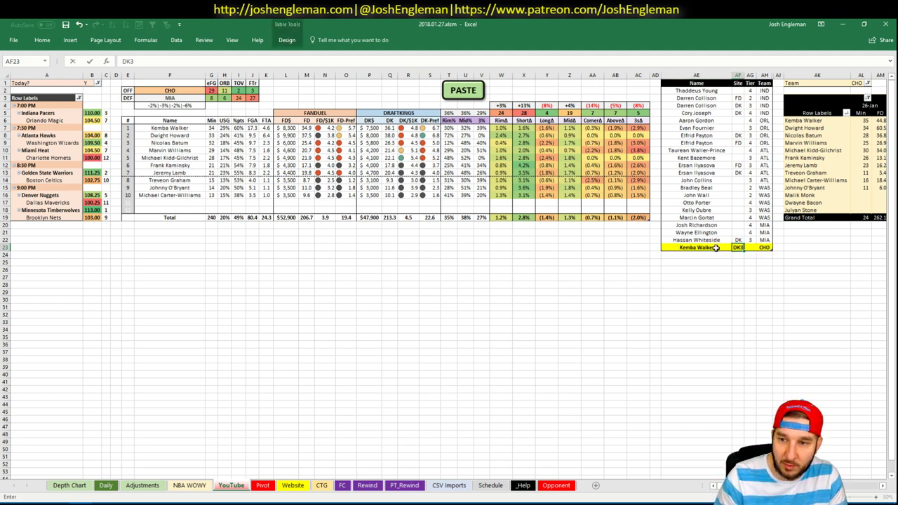
pyautogui.press('Return')
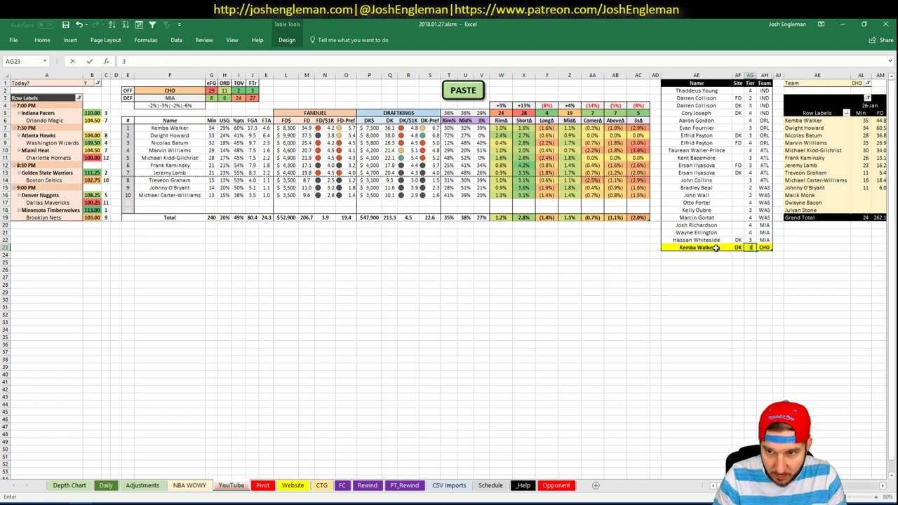
# Step: Add a second Kemba Walker row to the picks table with site FD and tier 4
pyautogui.write('Kemba Walker')
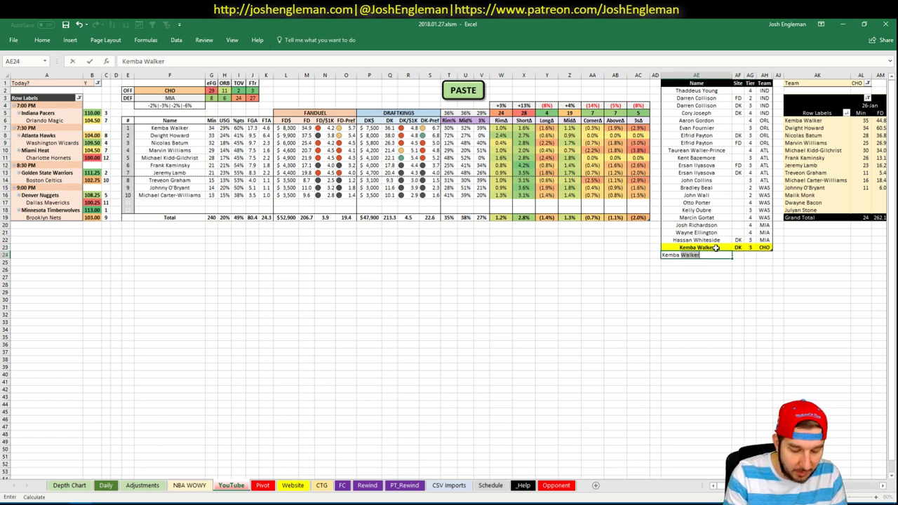
pyautogui.press('Tab')
pyautogui.write('FD')
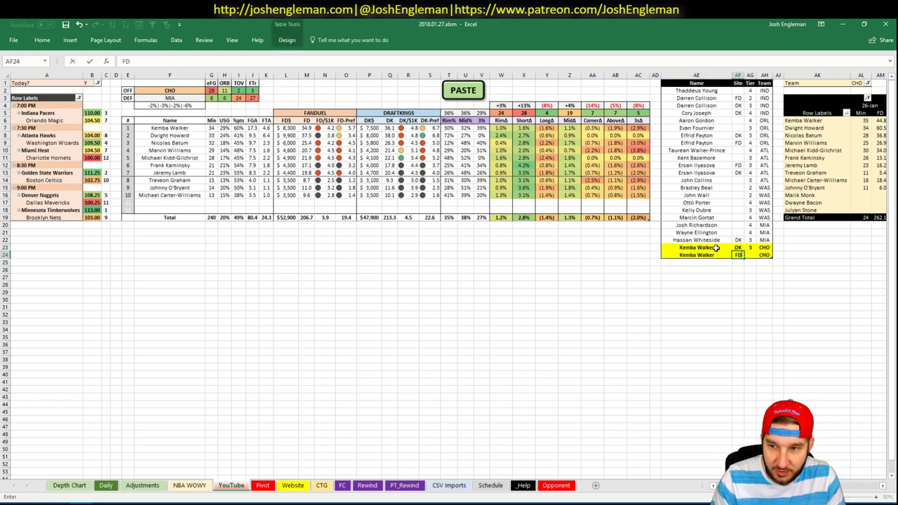
pyautogui.press('Tab')
pyautogui.write('4')
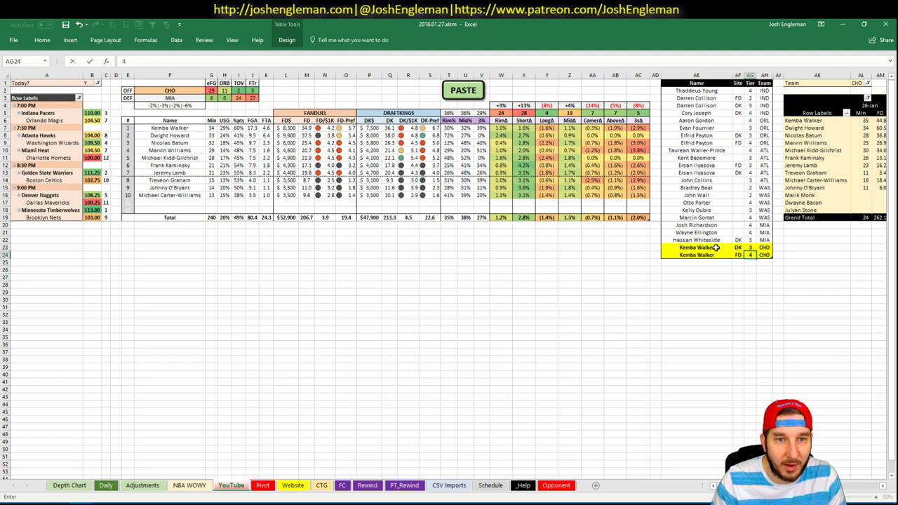
pyautogui.press('Return')
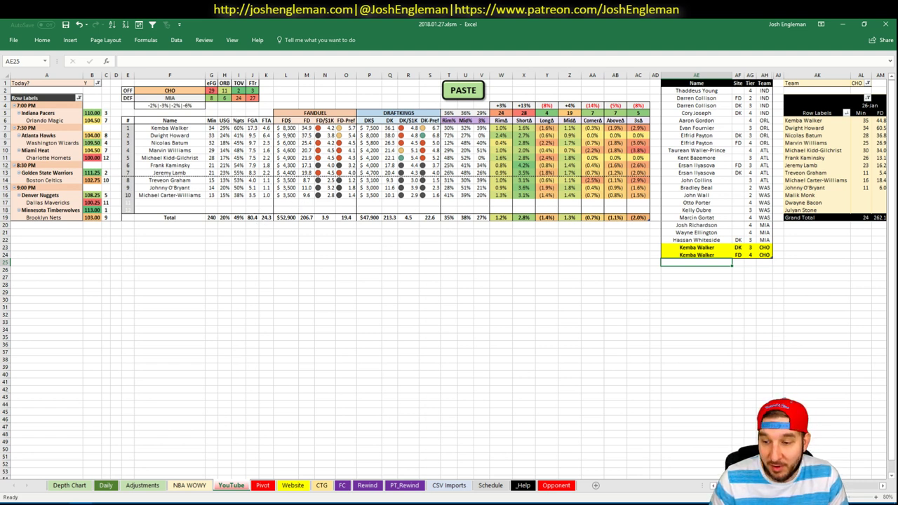
# Step: Examine the Charlotte players' recent minutes and FanDuel points in the game log pivot table against the matchup table
pyautogui.hscroll(4, 449, 281)
pyautogui.hscroll(-3, 449, 281)
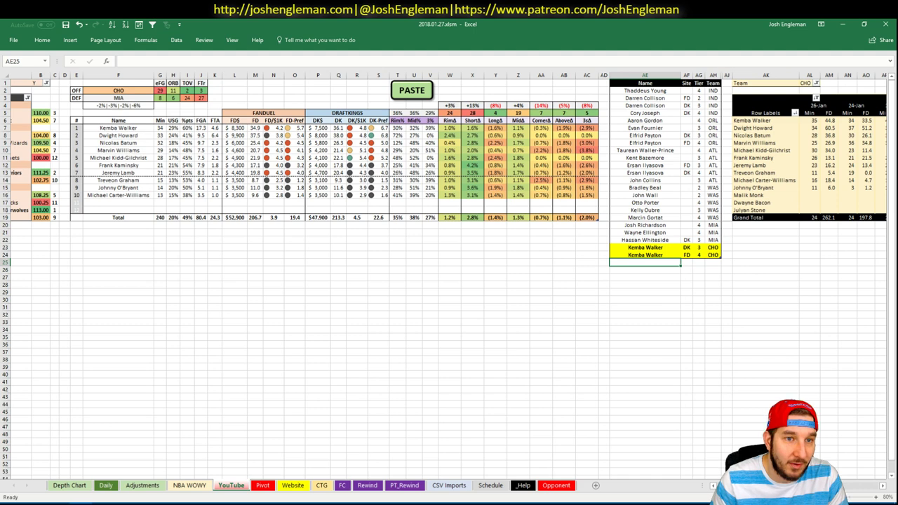
pyautogui.hscroll(5, 449, 281)
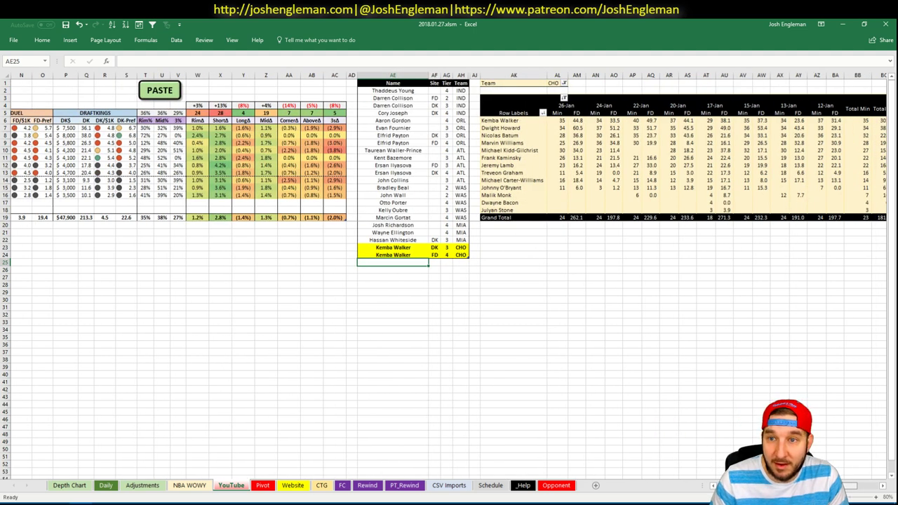
pyautogui.hscroll(4, 449, 281)
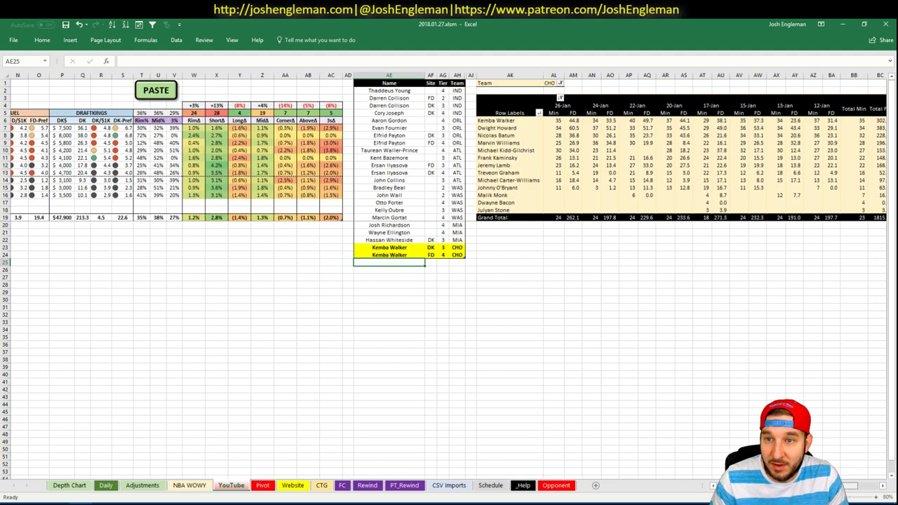
pyautogui.hscroll(1, 450, 280)
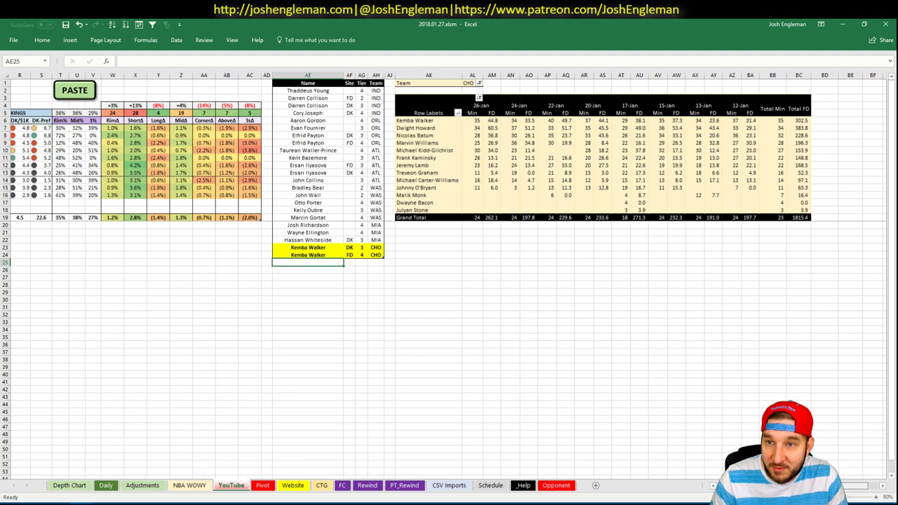
pyautogui.hscroll(-17, 449, 281)
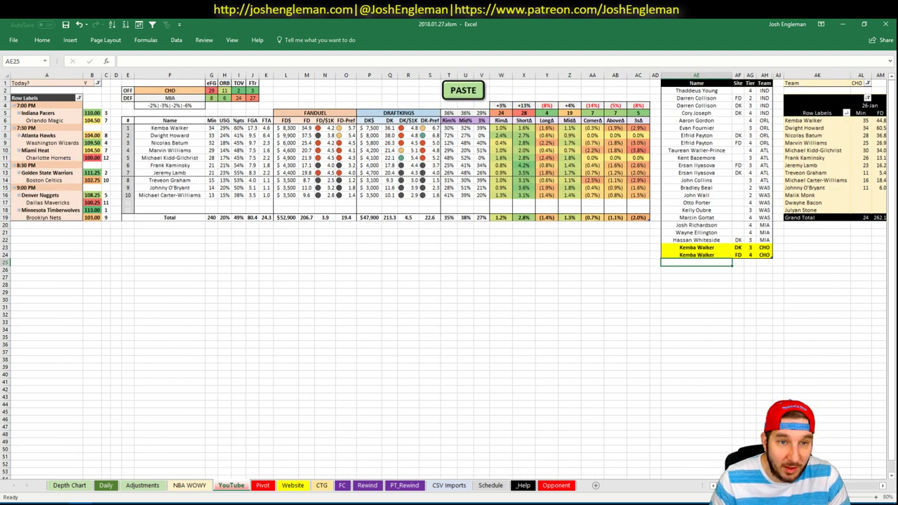
pyautogui.hscroll(6, 449, 281)
pyautogui.hscroll(2, 449, 281)
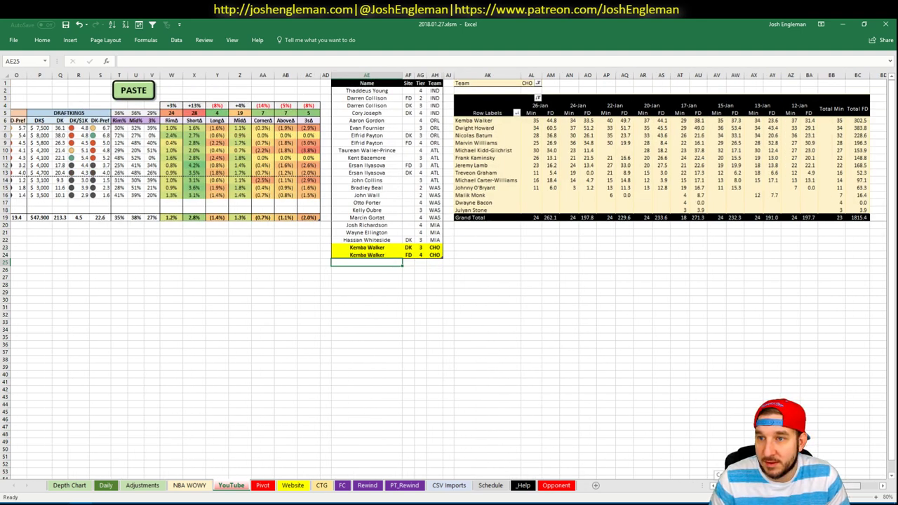
pyautogui.hscroll(-8, 685, 459)
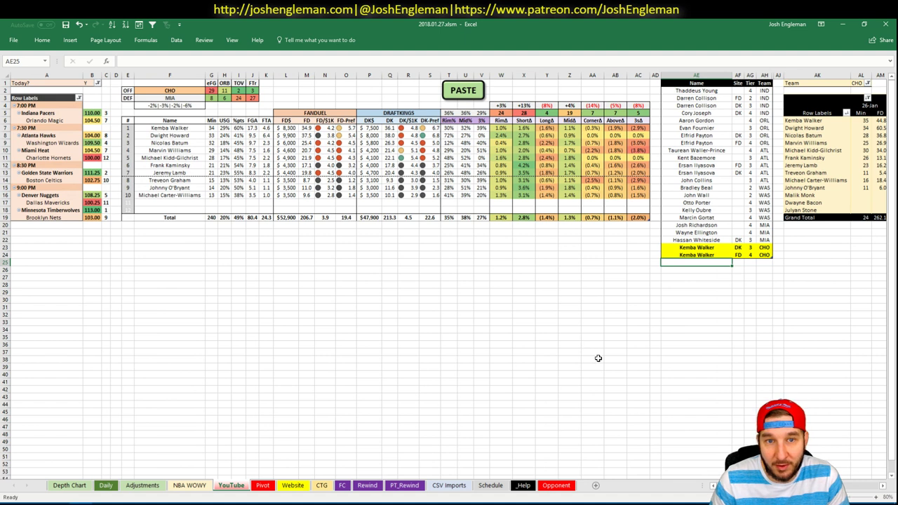
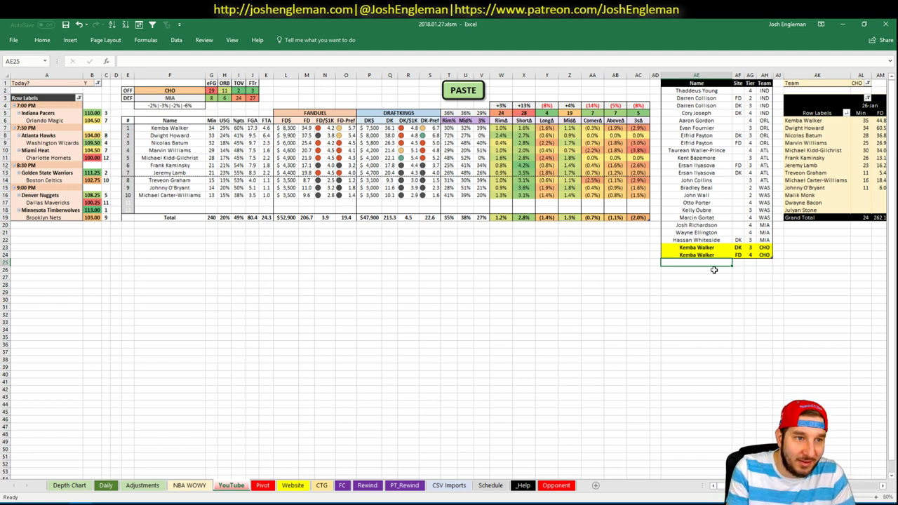
pyautogui.write('wi')
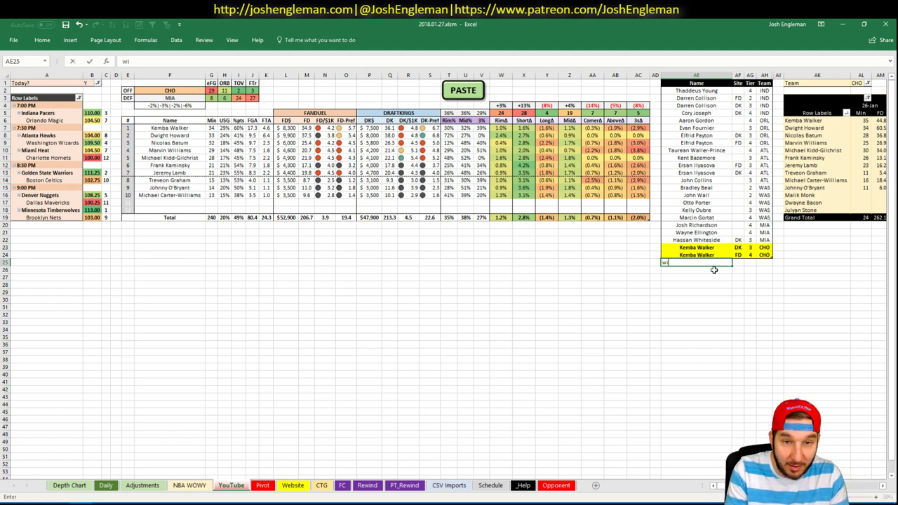
pyautogui.write('ght Ho')
pyautogui.press('BackSpace')
pyautogui.press('BackSpace')
pyautogui.press('BackSpace')
pyautogui.press('BackSpace')
pyautogui.press('BackSpace')
pyautogui.press('BackSpace')
pyautogui.press('BackSpace')
pyautogui.press('BackSpace')
pyautogui.write('DW')
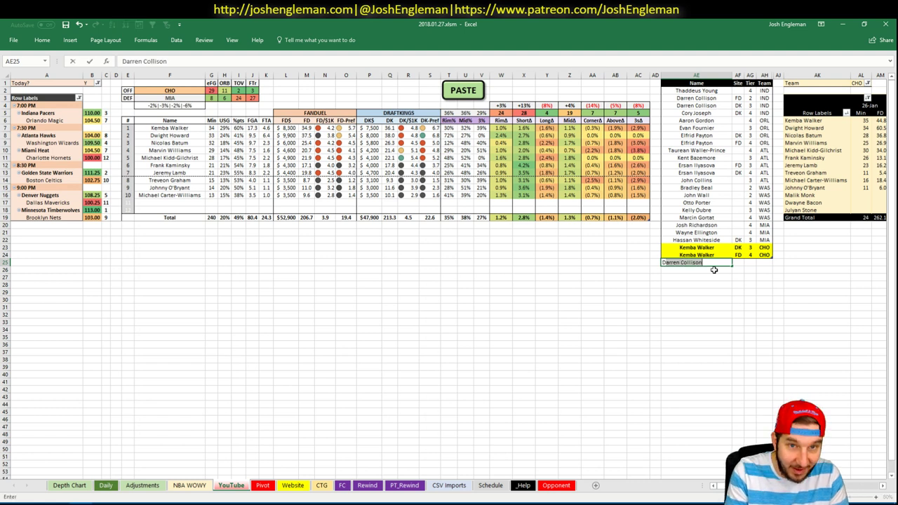
pyautogui.write('ight')
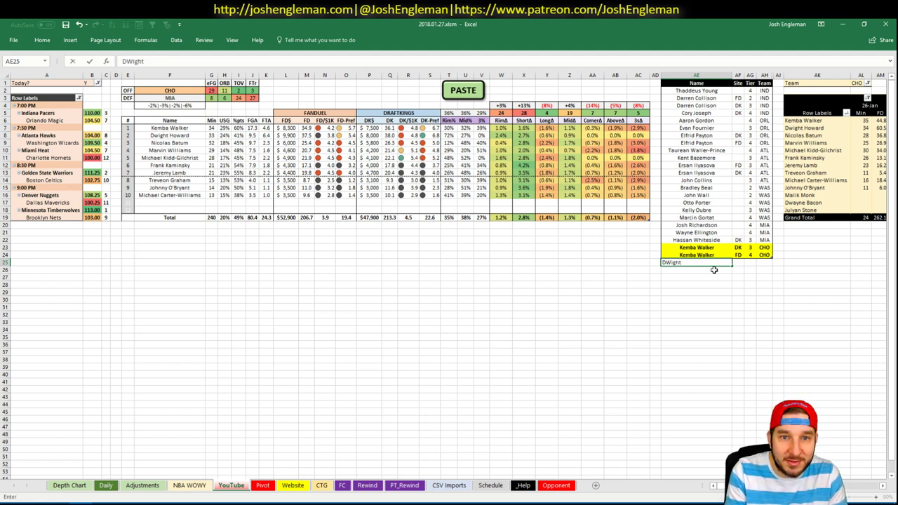
pyautogui.press('Escape')
# Step: Add Dwight Howard to the picks table below Kemba Walker with site DK and tier 2
pyautogui.write('Dwigh')
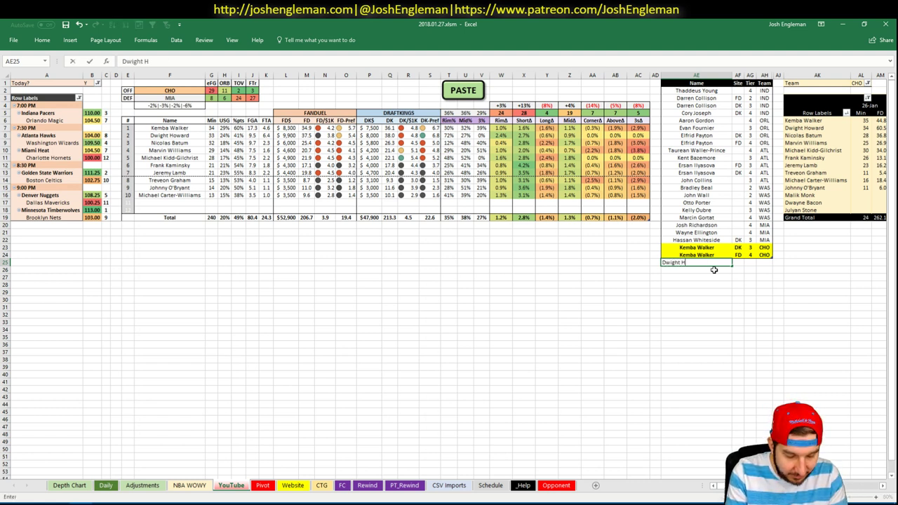
pyautogui.write('t Howard')
pyautogui.press('Tab')
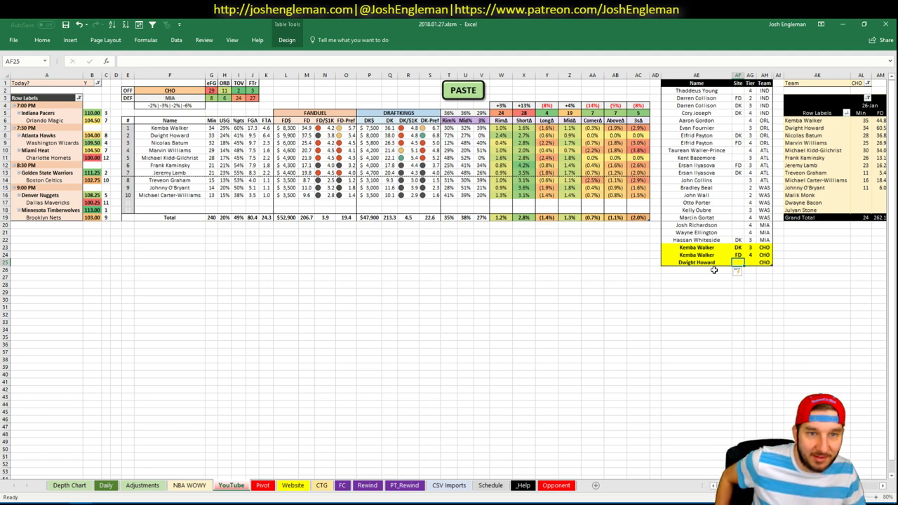
pyautogui.moveTo(738, 263); pyautogui.dragTo(750, 263)
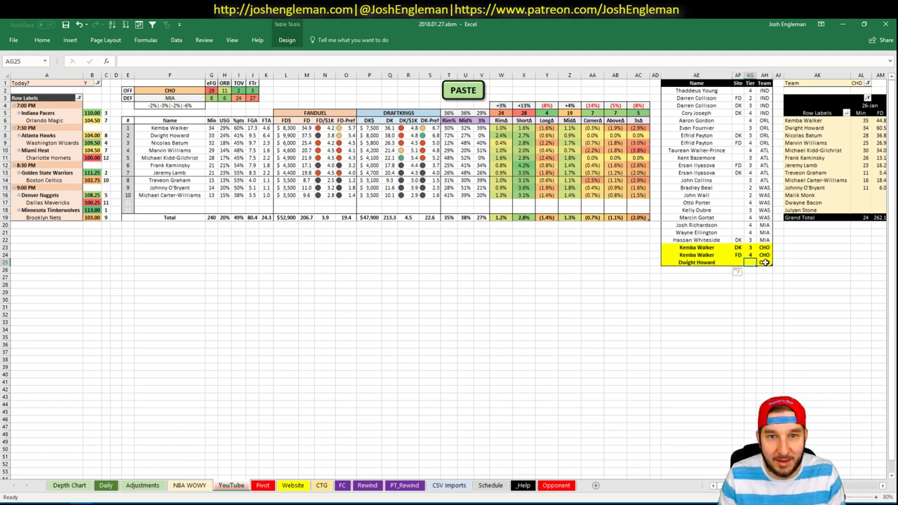
pyautogui.write('2')
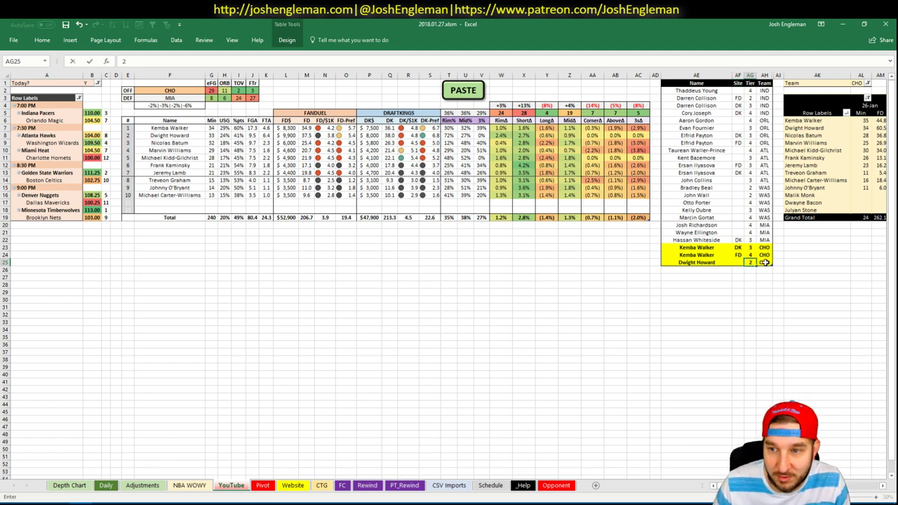
pyautogui.press('Return')
pyautogui.press('Up')
pyautogui.press('Right')
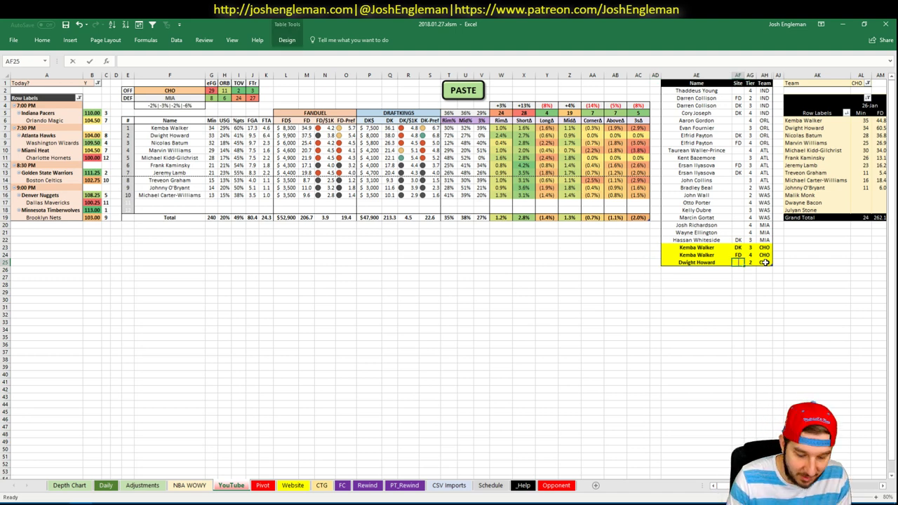
pyautogui.write('DK')
pyautogui.press('Return')
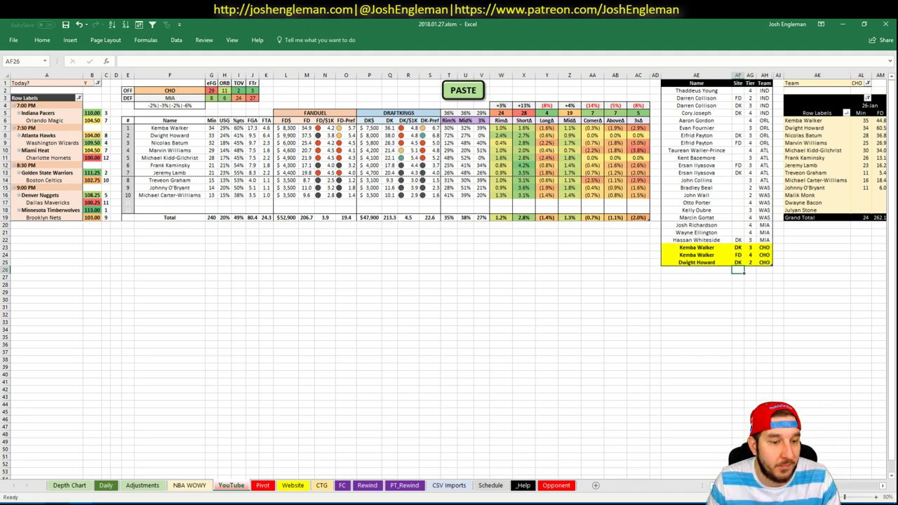
# Step: Switch to the browser and open the Fantasy Cruncher site in a new tab
pyautogui.hotkey('alt', 'Tab')
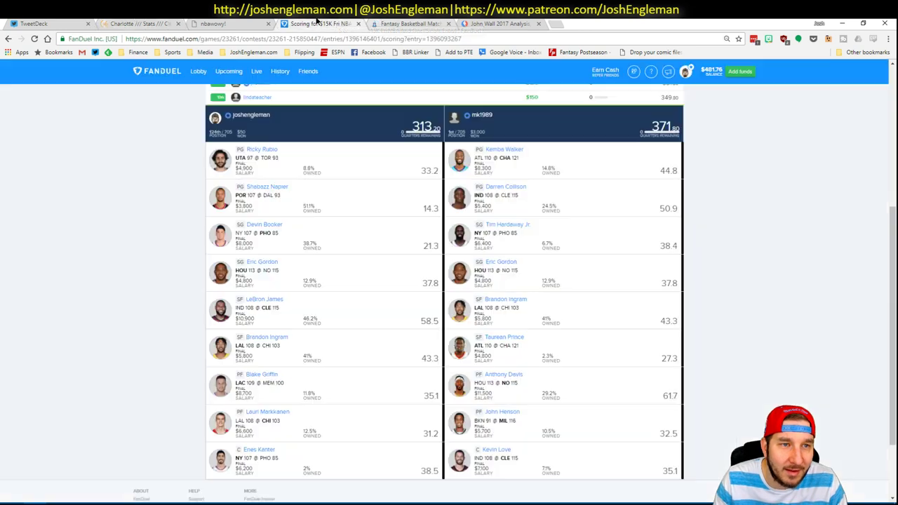
pyautogui.click(349, 26)
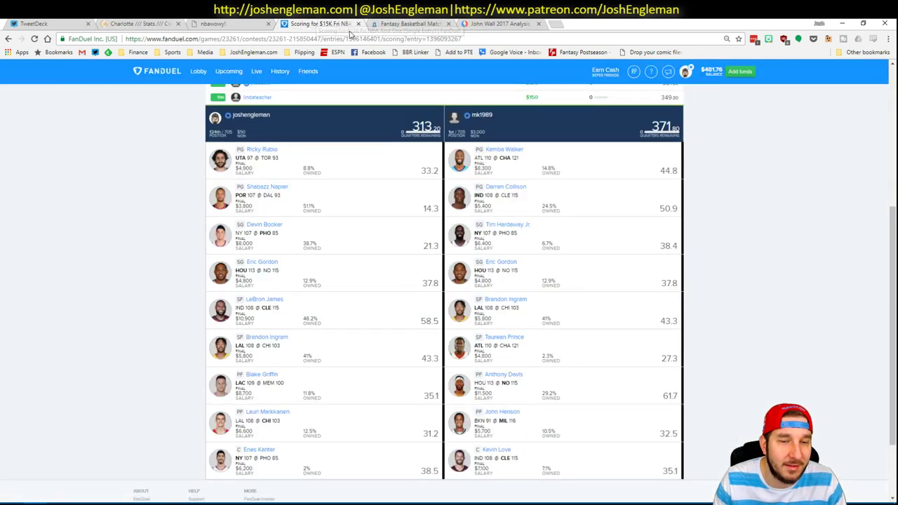
pyautogui.click(423, 23)
pyautogui.click(495, 23)
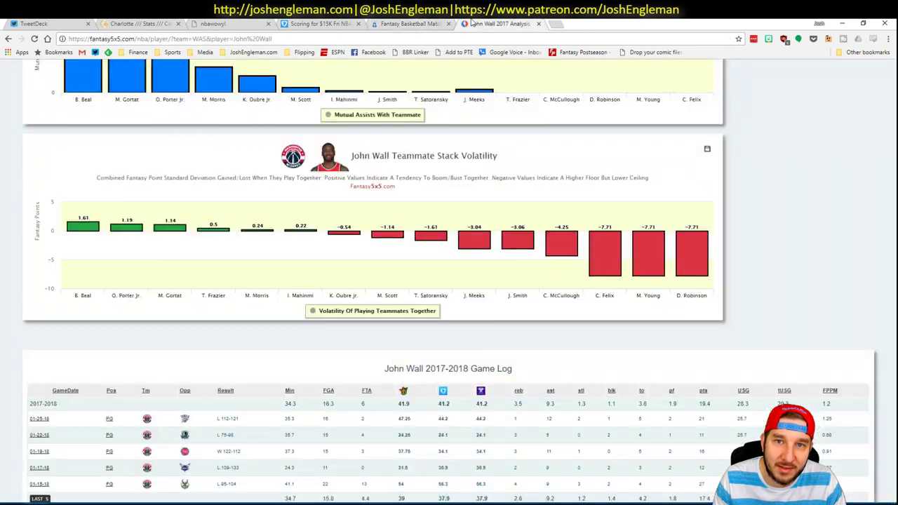
pyautogui.click(555, 24)
pyautogui.write('face')
pyautogui.press('Escape')
pyautogui.press('Escape')
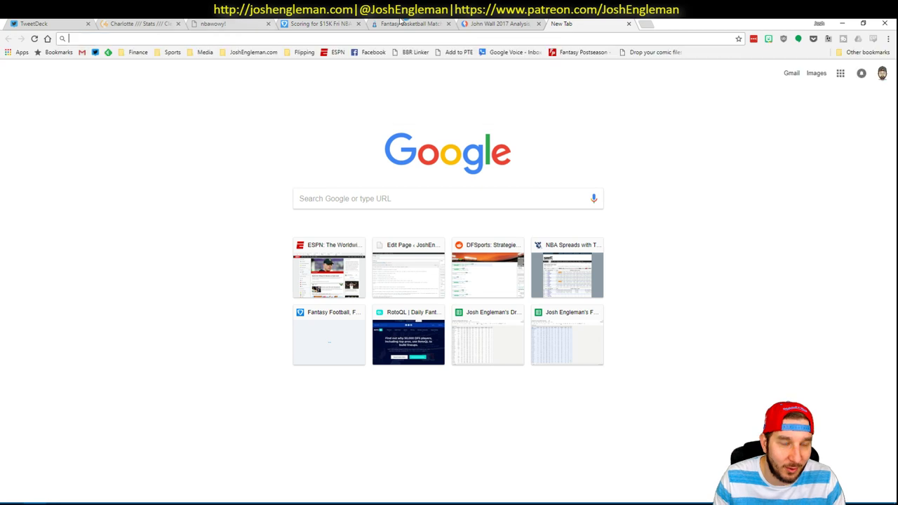
pyautogui.write('cruncher')
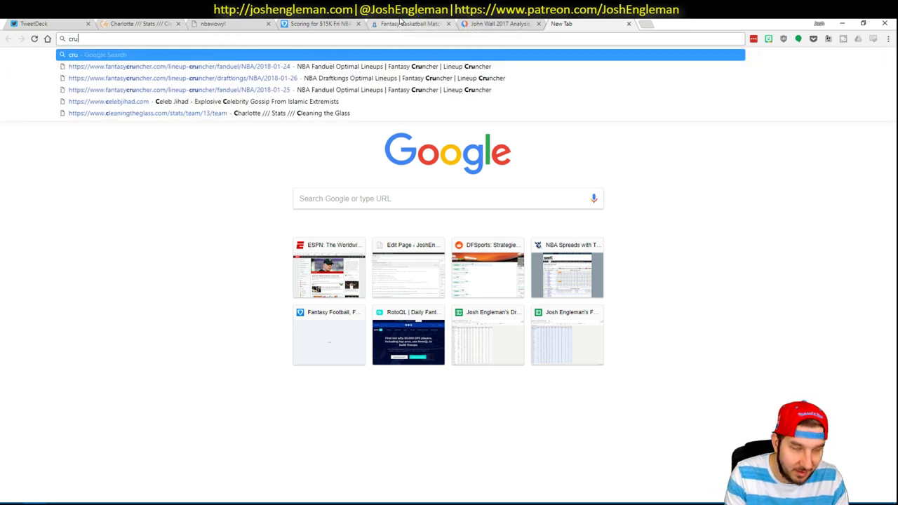
pyautogui.press('Return')
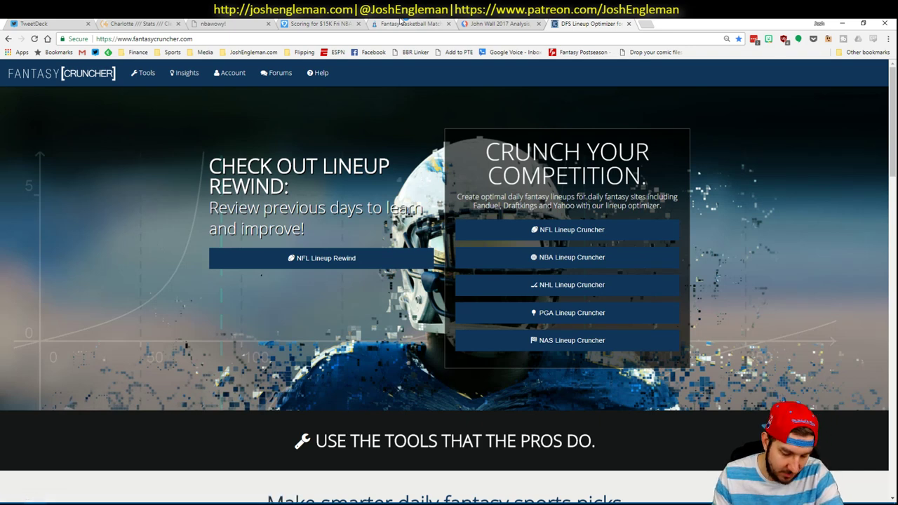
# Step: Open the FanDuel NBA Lineup Cruncher and filter the player list to centers (C)
pyautogui.click(145, 73)
pyautogui.moveTo(153, 100)
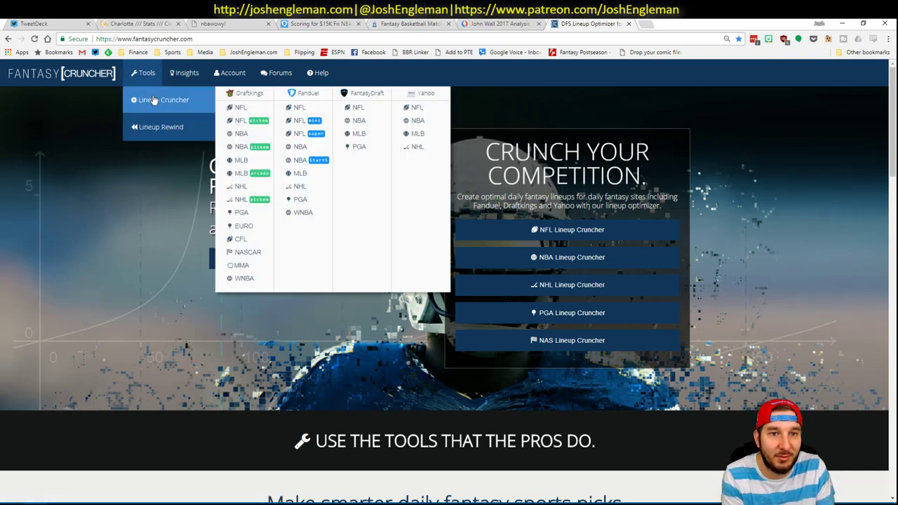
pyautogui.click(298, 148)
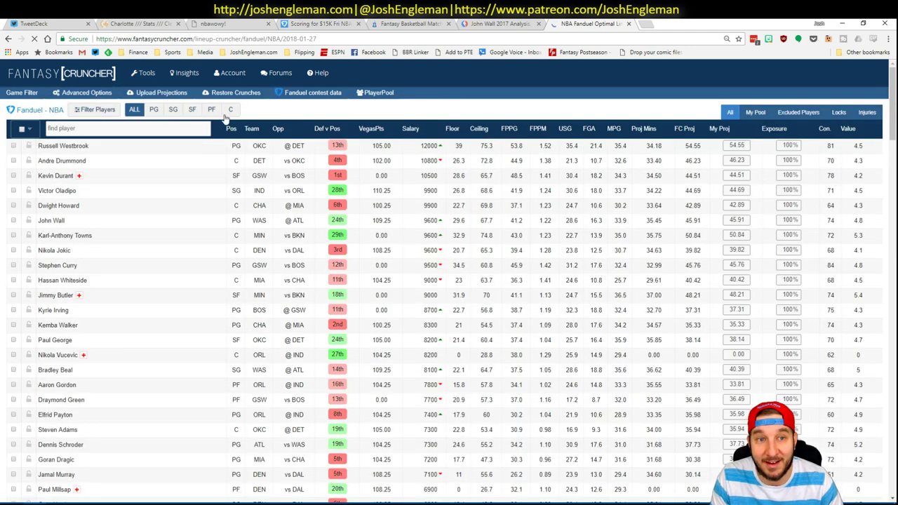
pyautogui.click(230, 110)
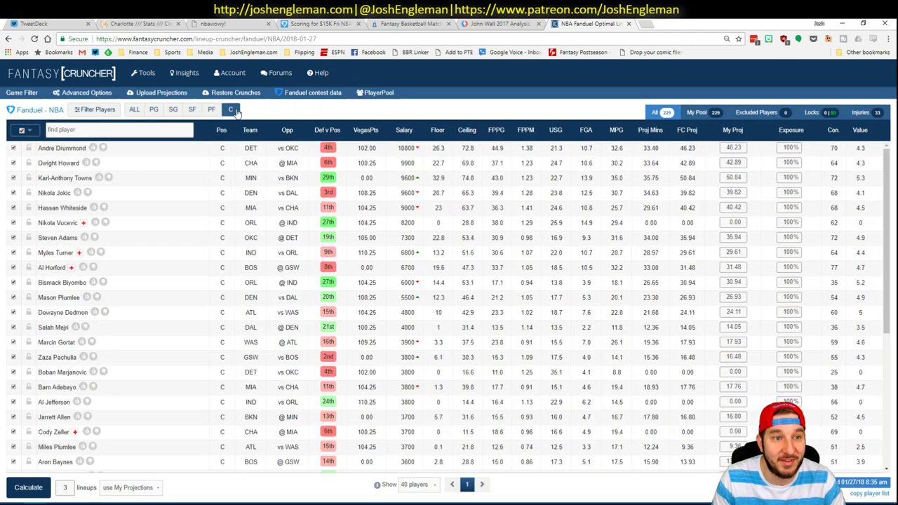
# Step: View Dwight Howard's game log filtered to games against opponent MIA
pyautogui.click(60, 166)
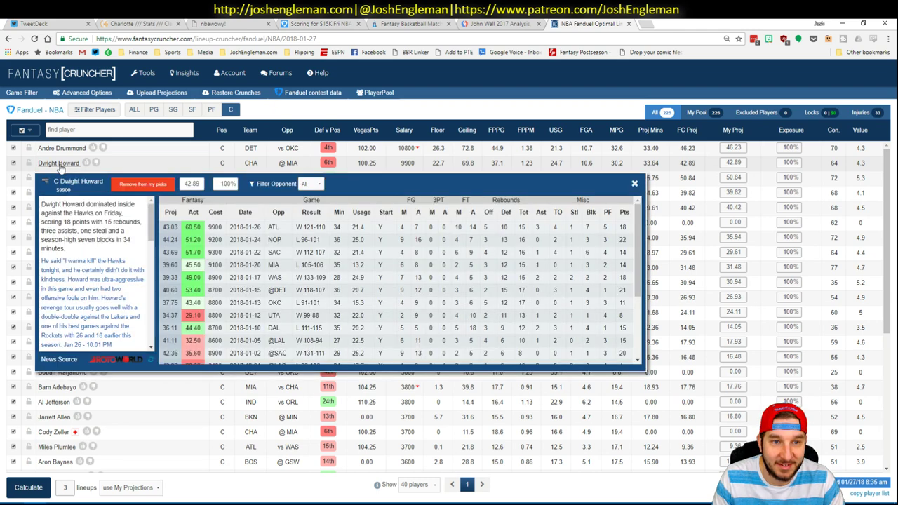
pyautogui.click(311, 184)
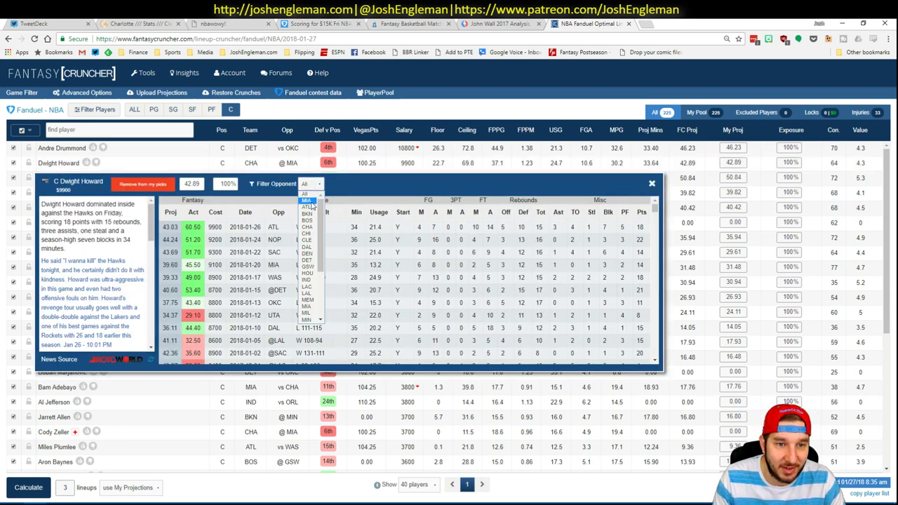
pyautogui.click(314, 206)
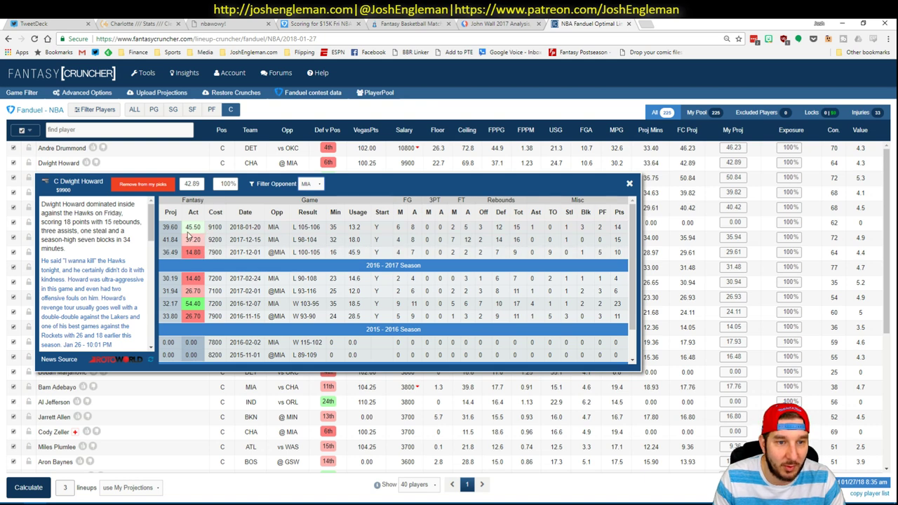
pyautogui.click(628, 184)
# Step: View Hassan Whiteside's game log filtered to games against opponent CHA
pyautogui.click(63, 208)
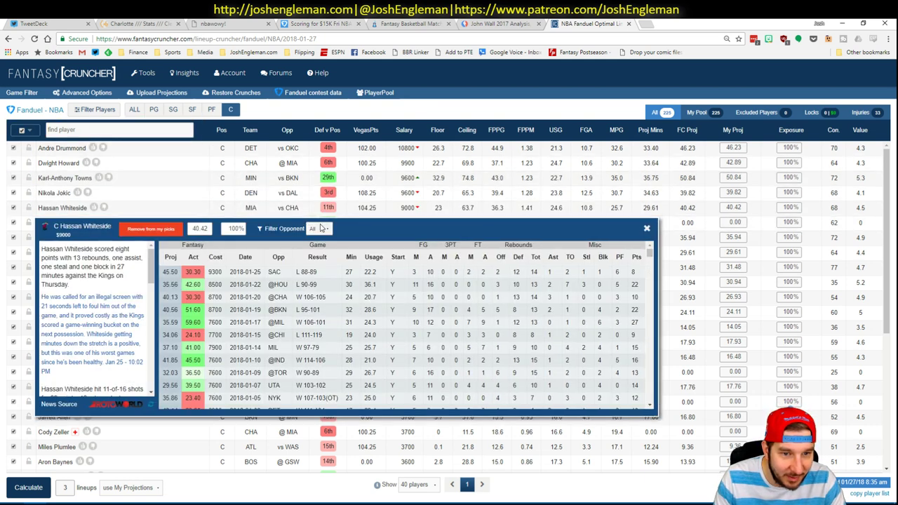
pyautogui.click(327, 230)
pyautogui.click(315, 247)
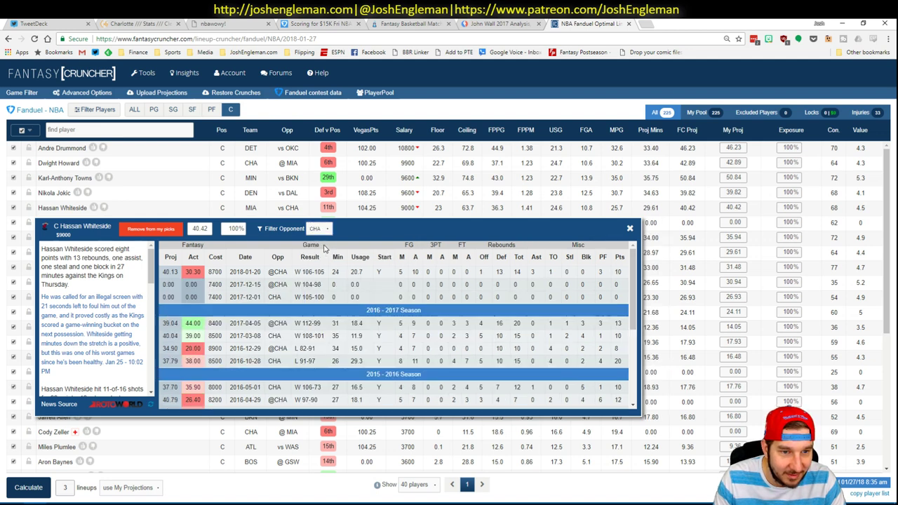
# Step: Switch to the Excel workbook and add Nicolas Batum to the picks table with tier 4 and no site
pyautogui.hotkey('alt', 'Tab')
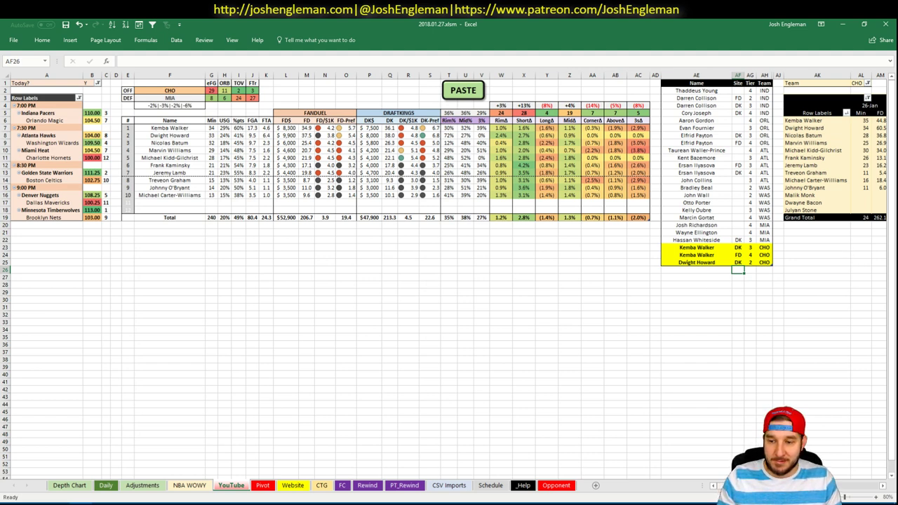
pyautogui.hscroll(6, 449, 281)
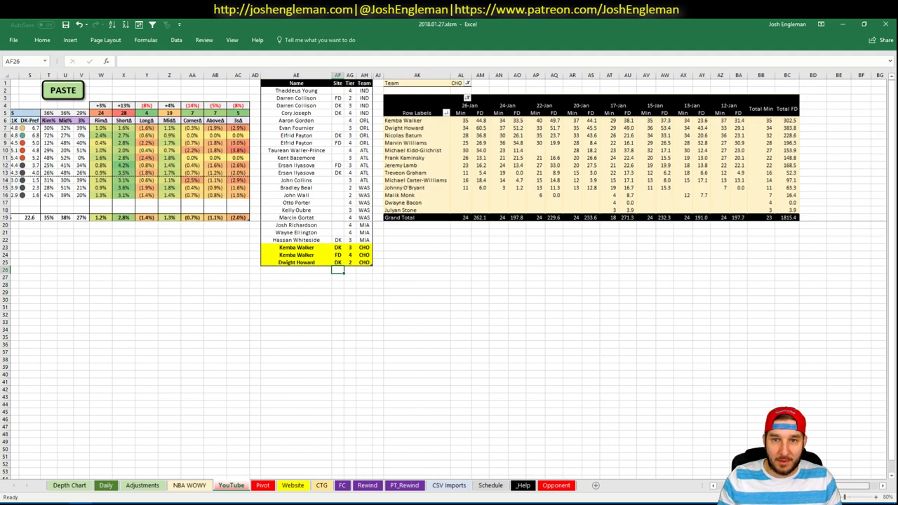
pyautogui.hscroll(-6, 726, 277)
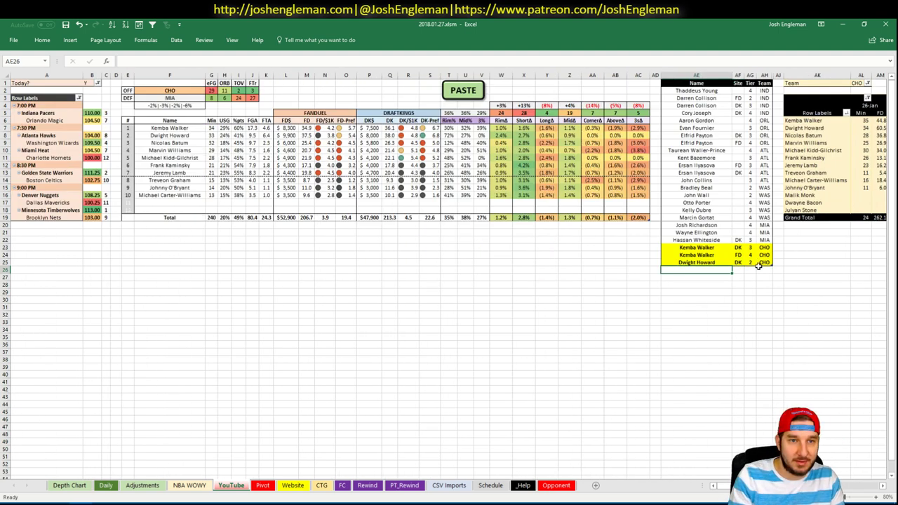
pyautogui.write('Nicolas Batum')
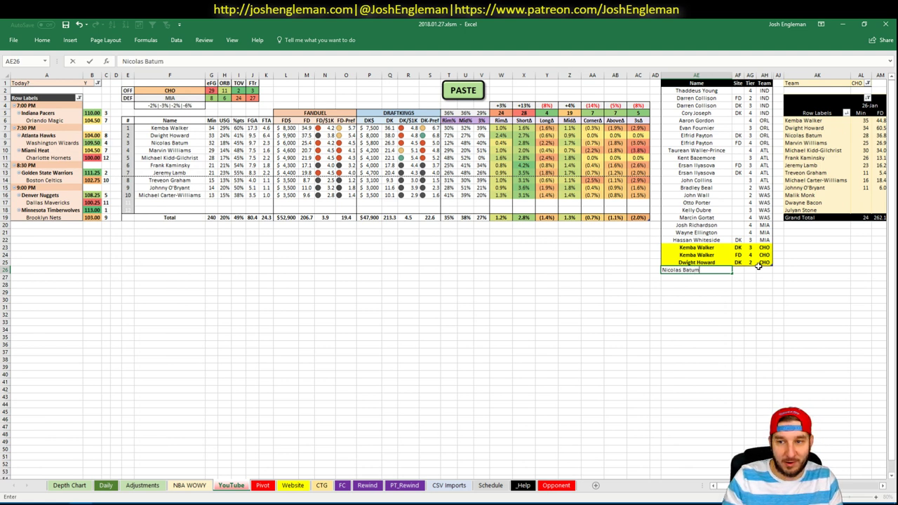
pyautogui.press('Return')
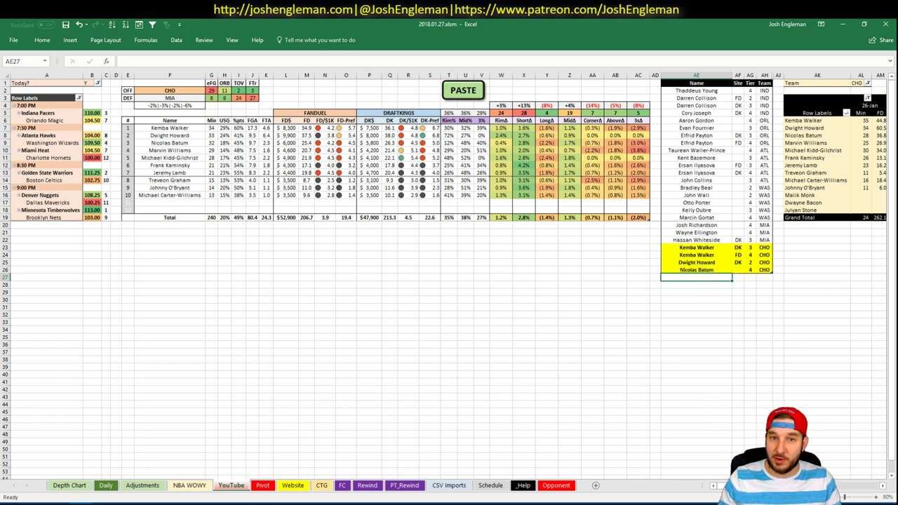
# Step: Add Marvin Williams to the picks table below Nicolas Batum with site FD and tier 4
pyautogui.moveTo(723, 486); pyautogui.dragTo(688, 465)
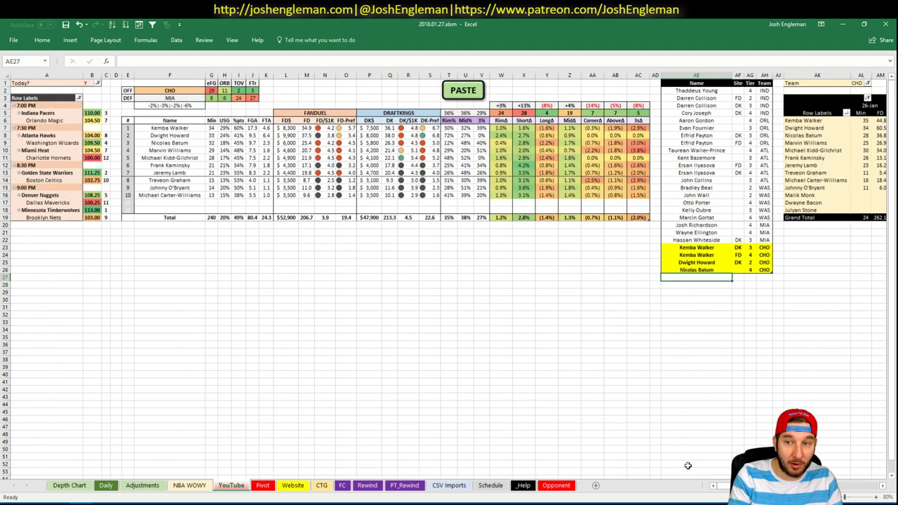
pyautogui.write('M')
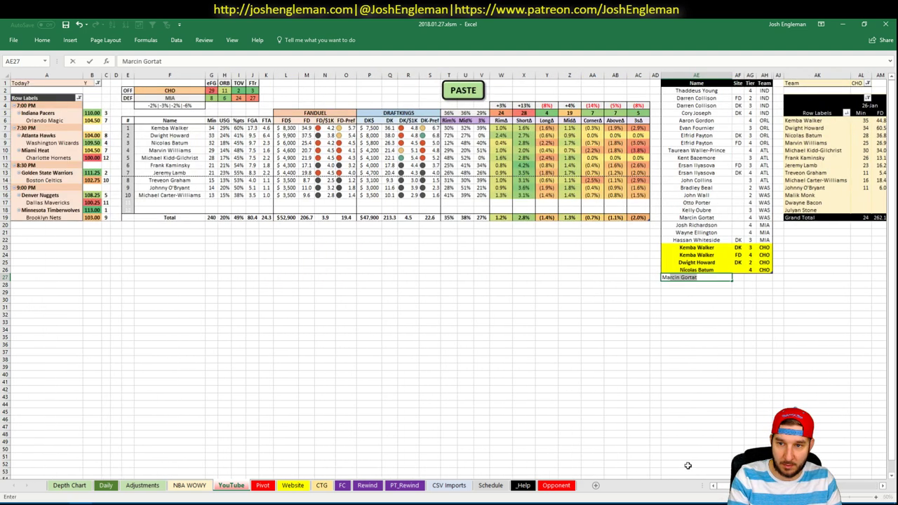
pyautogui.write('arvin Williams')
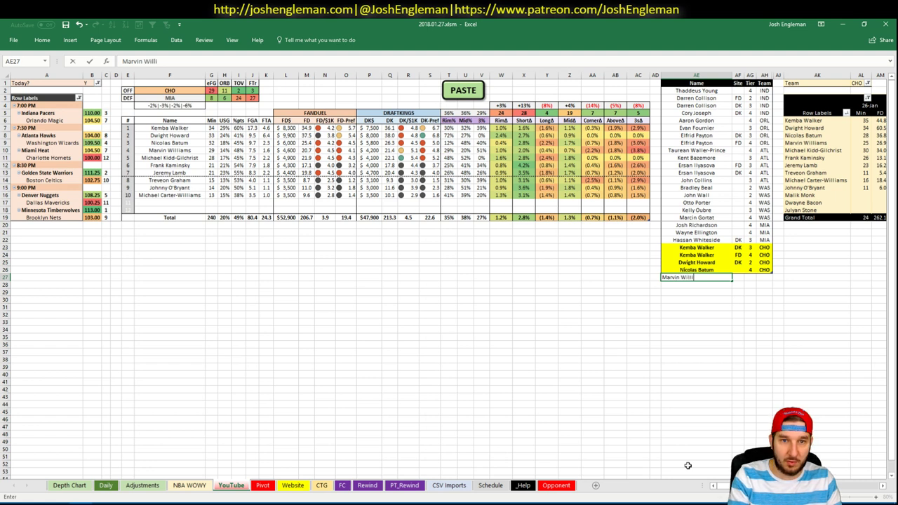
pyautogui.press('Tab')
pyautogui.press('Tab')
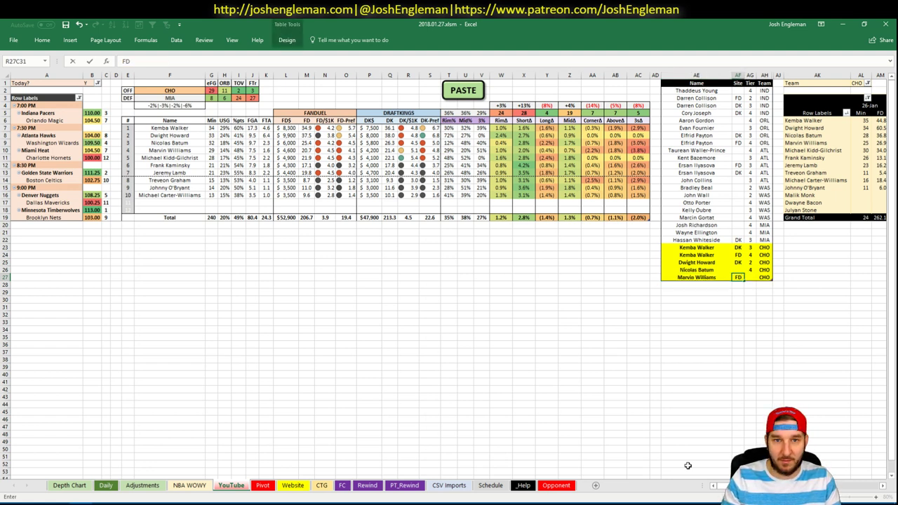
pyautogui.write('4')
pyautogui.press('Return')
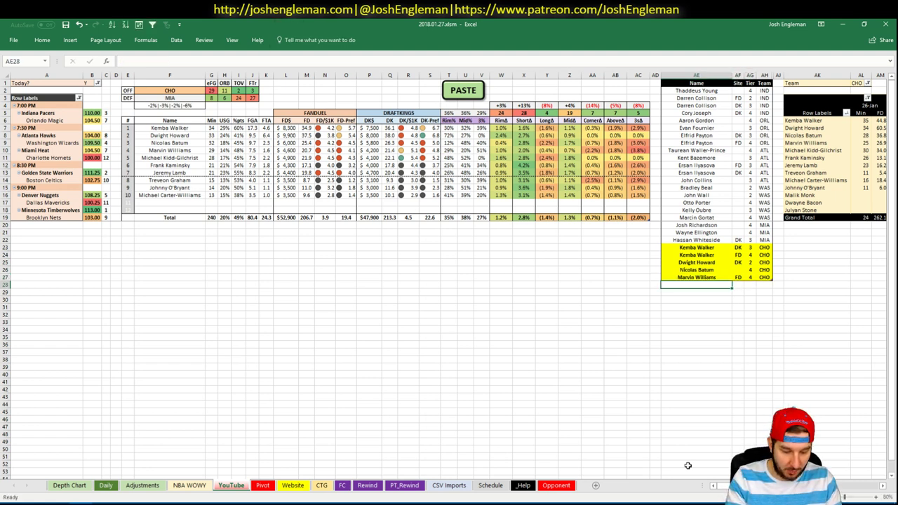
# Step: Add a second Marvin Williams row to the picks table with site DK and tier 3
pyautogui.write('Marvin Williams')
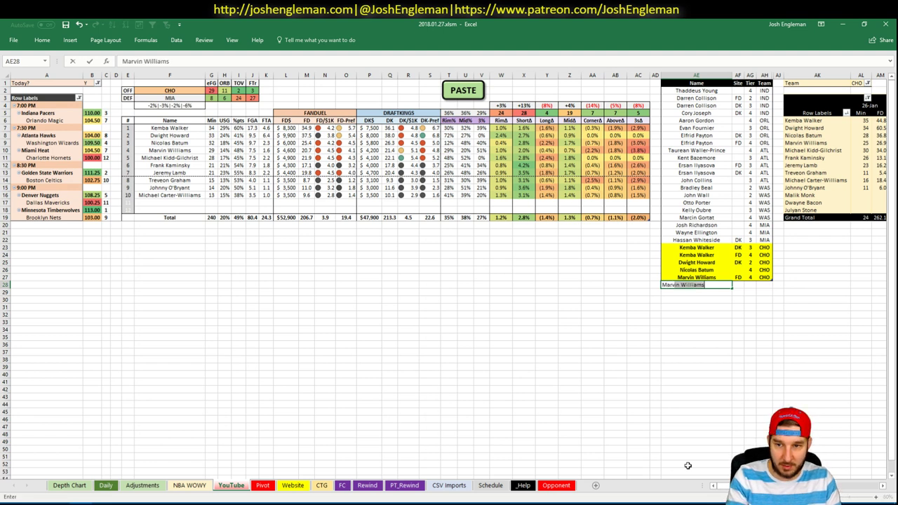
pyautogui.press('Tab')
pyautogui.press('Tab')
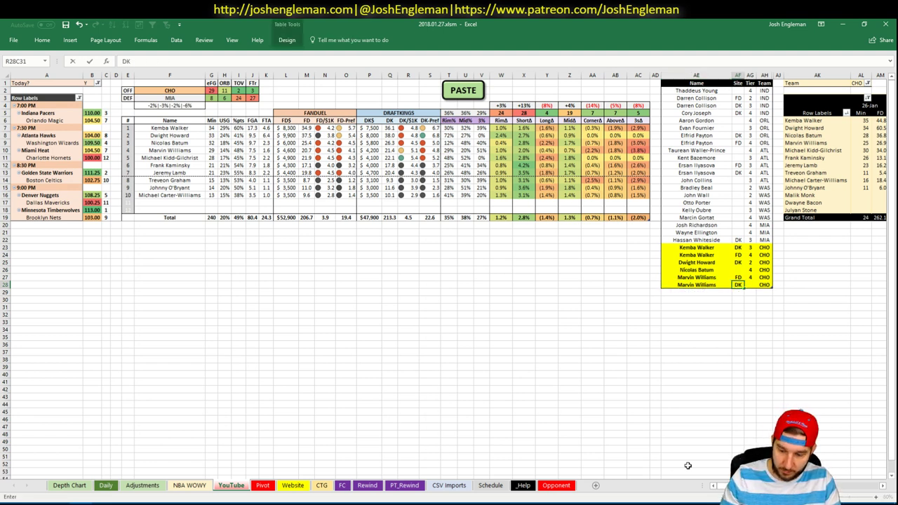
pyautogui.write('3')
pyautogui.press('Return')
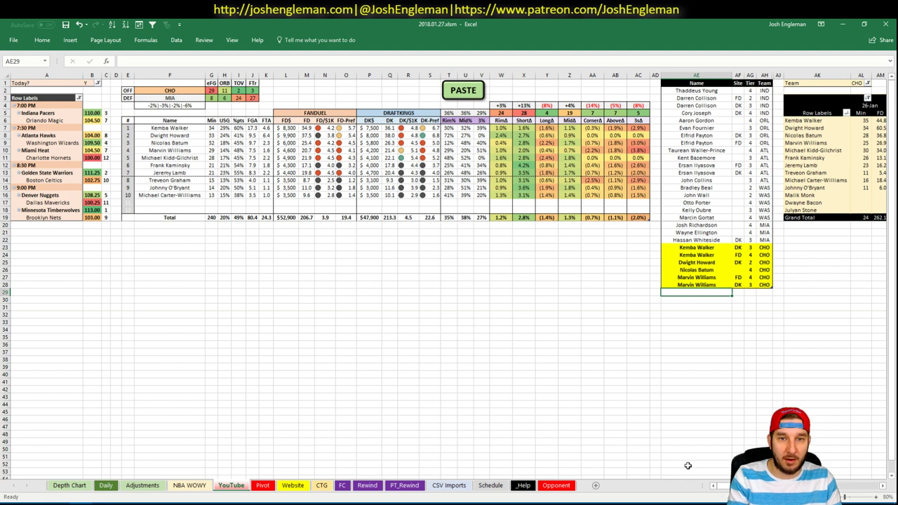
# Step: Add Michael Kidd-Gilchrist to the picks table below Marvin Williams with site FD and tier 4
pyautogui.write('Mi')
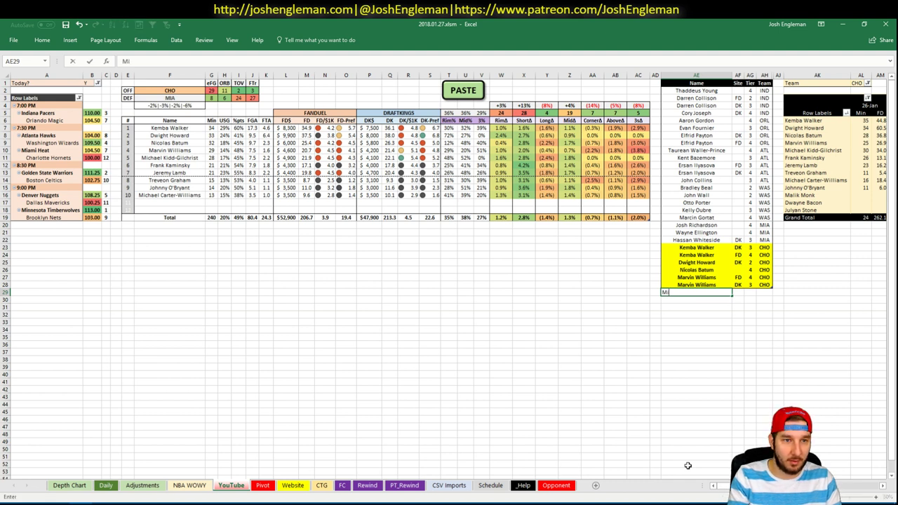
pyautogui.write('chael Kidd-G')
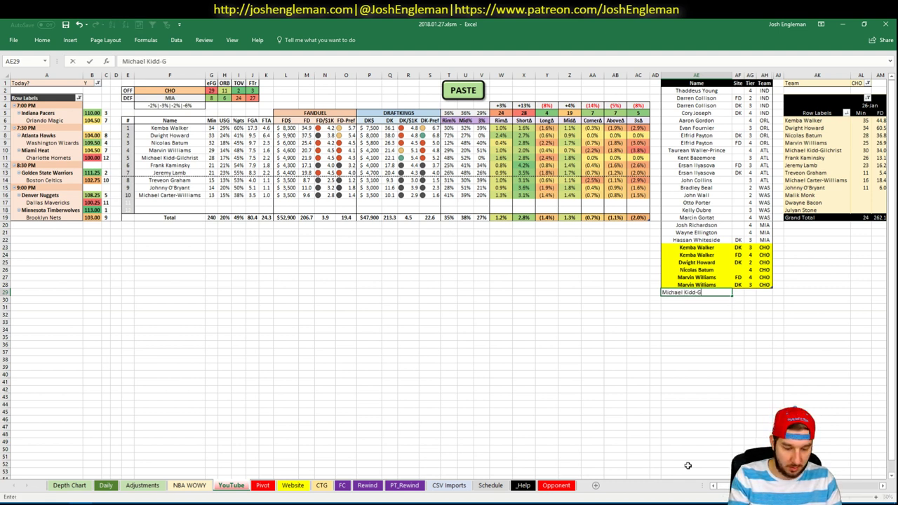
pyautogui.write('ilchrist')
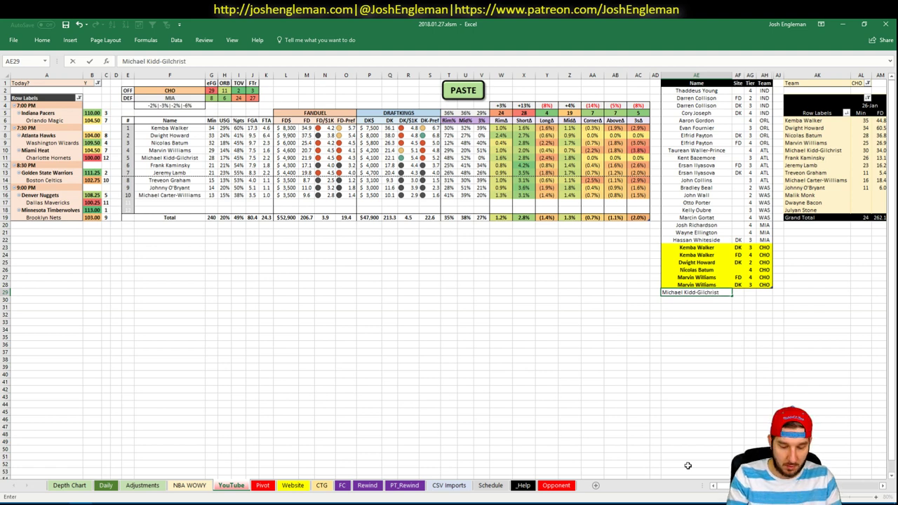
pyautogui.press('Tab')
pyautogui.press('Return')
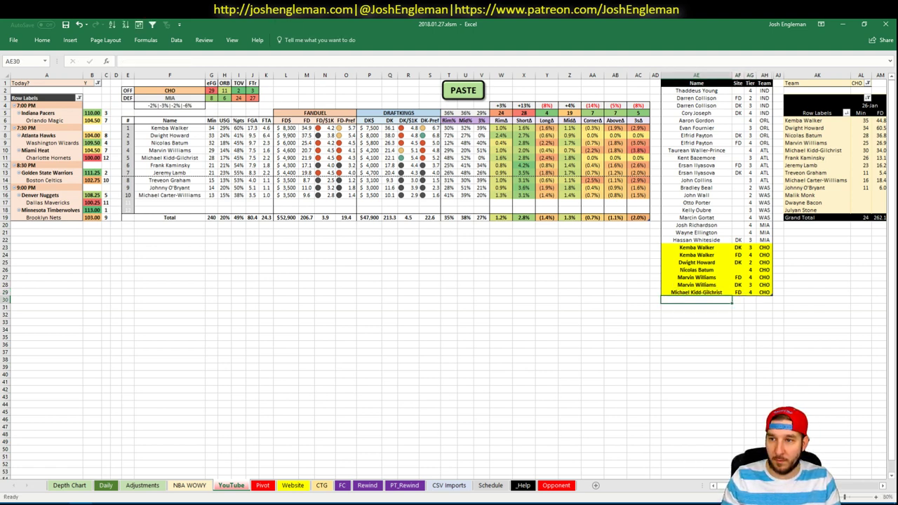
# Step: Add a second Michael Kidd-Gilchrist row to the picks table with site DK and tier 3
pyautogui.hscroll(5, 449, 274)
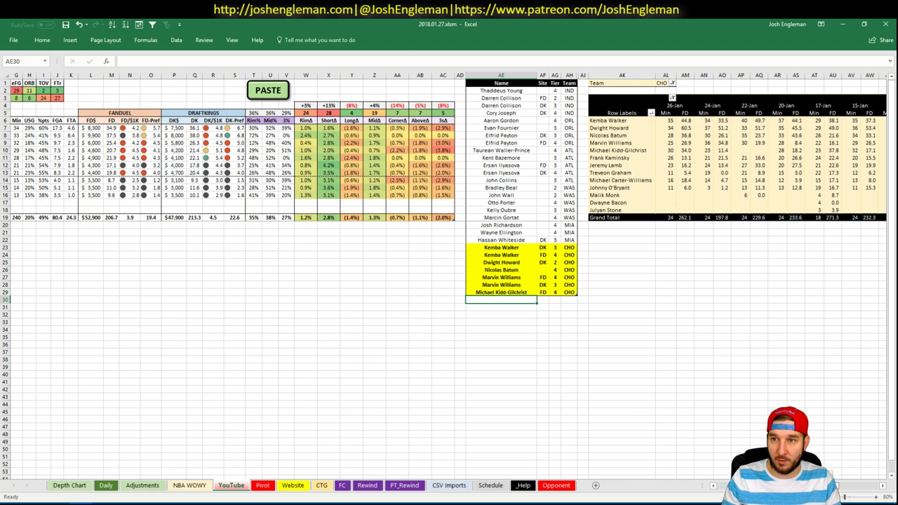
pyautogui.hscroll(-5, 678, 459)
pyautogui.write('Michael Kidd-Gilchrist')
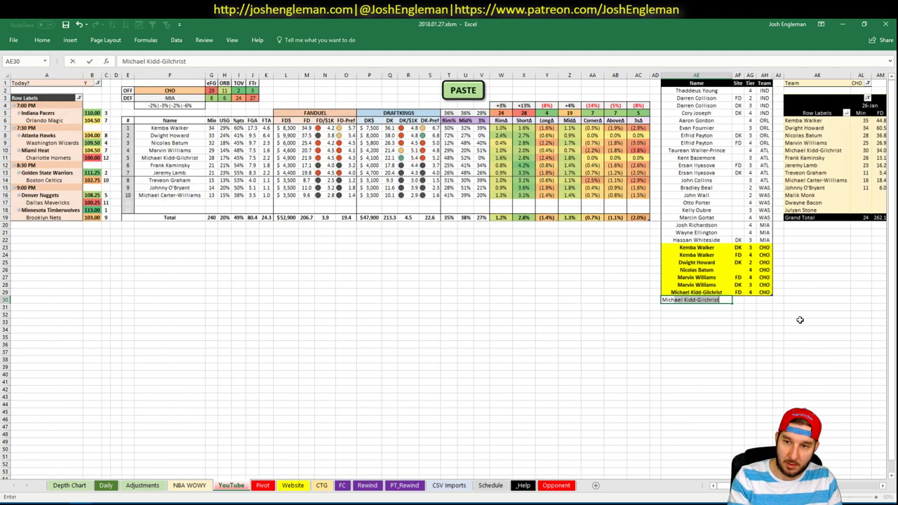
pyautogui.press('Tab')
pyautogui.write('DK')
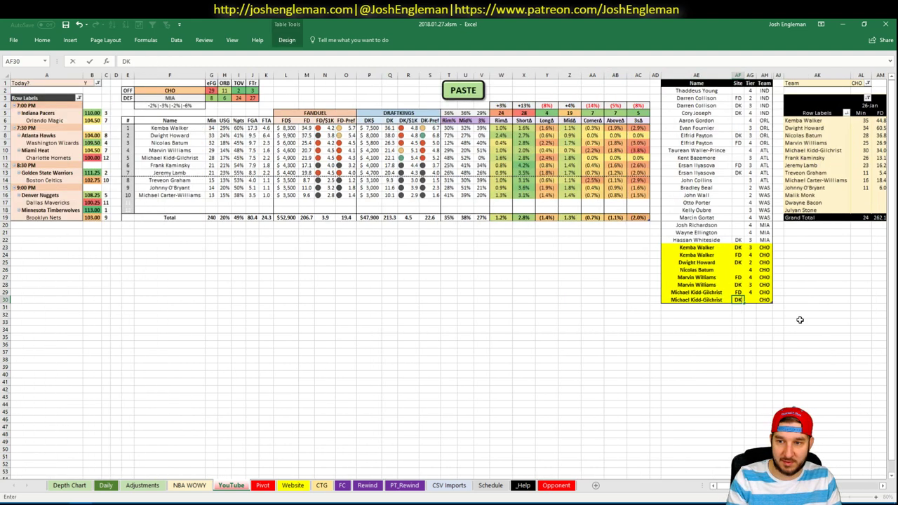
pyautogui.press('Tab')
pyautogui.write('3')
pyautogui.press('Return')
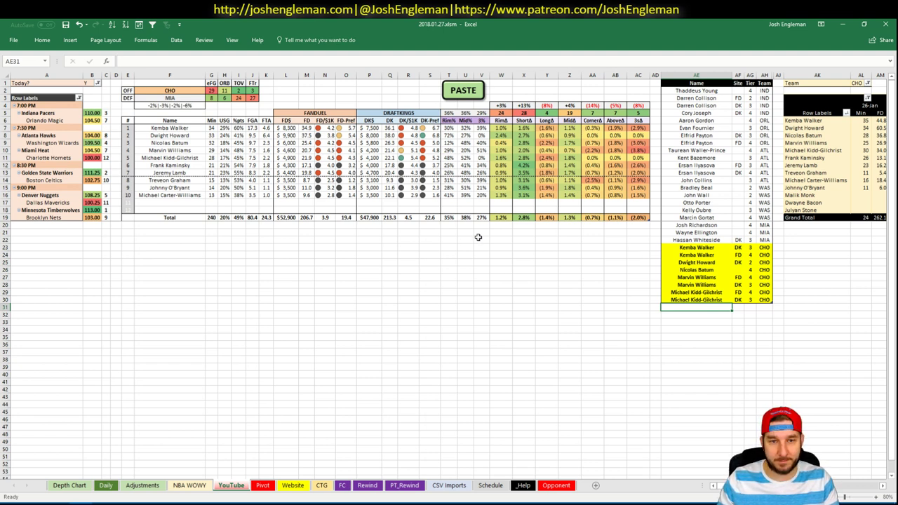
# Step: Change the OFF team of the matchup table to GSW
pyautogui.click(178, 92)
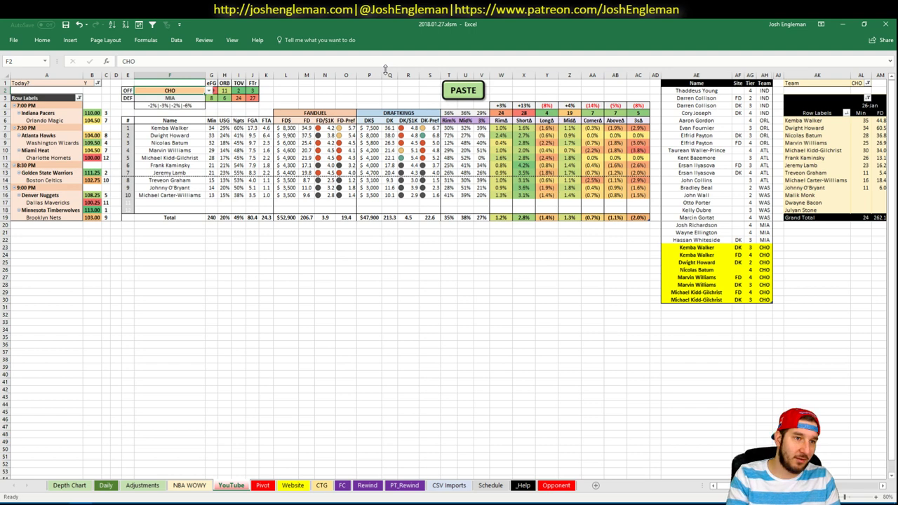
pyautogui.write('GSW')
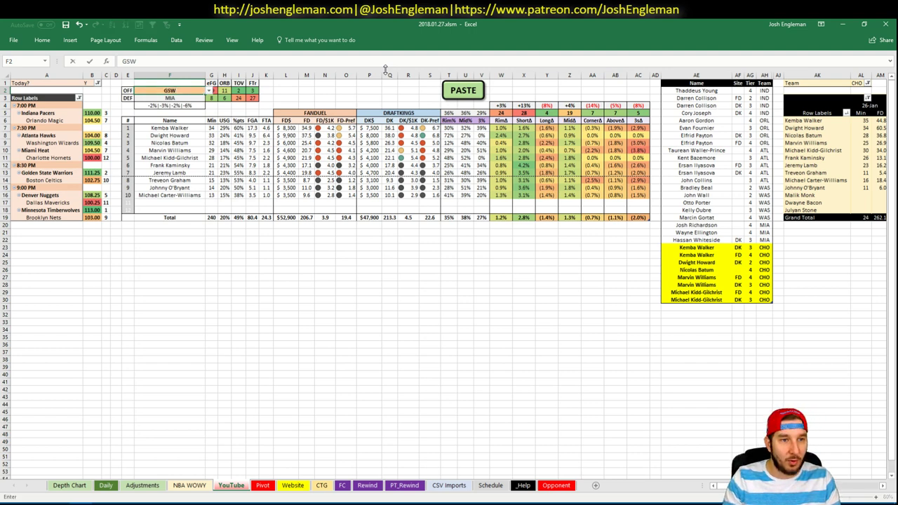
pyautogui.press('Return')
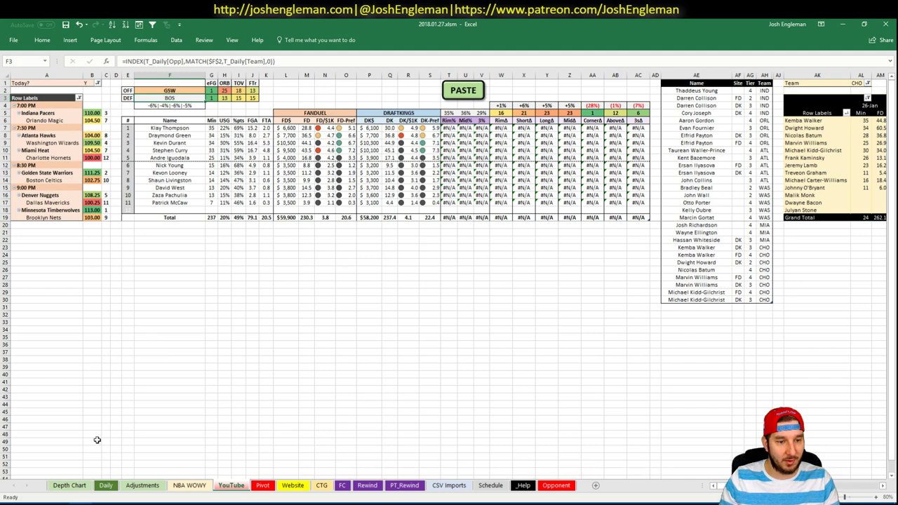
# Step: Switch to the browser, open the Golden State Warriors page on Cleaning the Glass and copy the players' Shooting: Frequency table
pyautogui.click(35, 503)
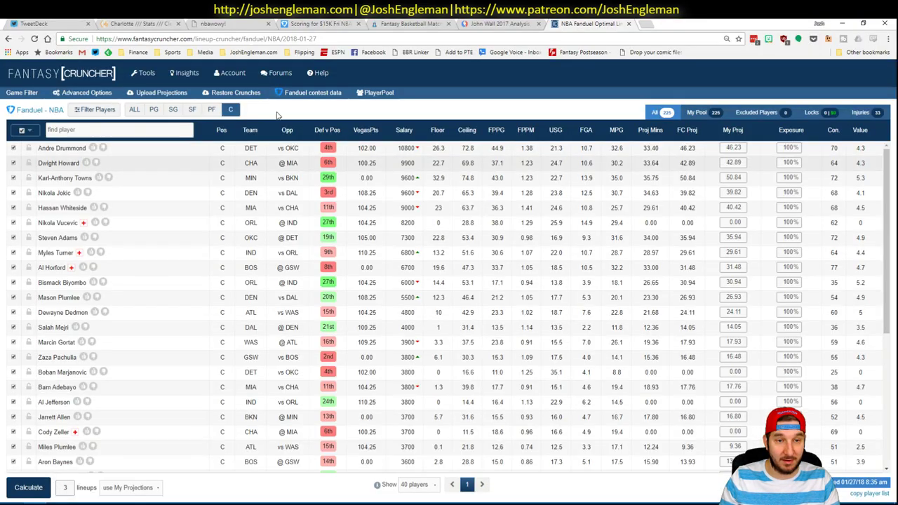
pyautogui.click(165, 23)
pyautogui.click(226, 98)
pyautogui.write('warrior')
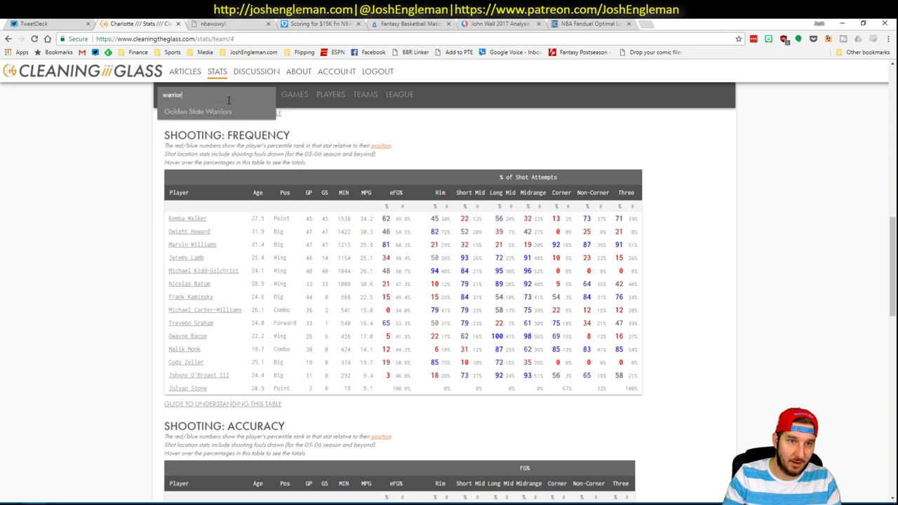
pyautogui.press('Return')
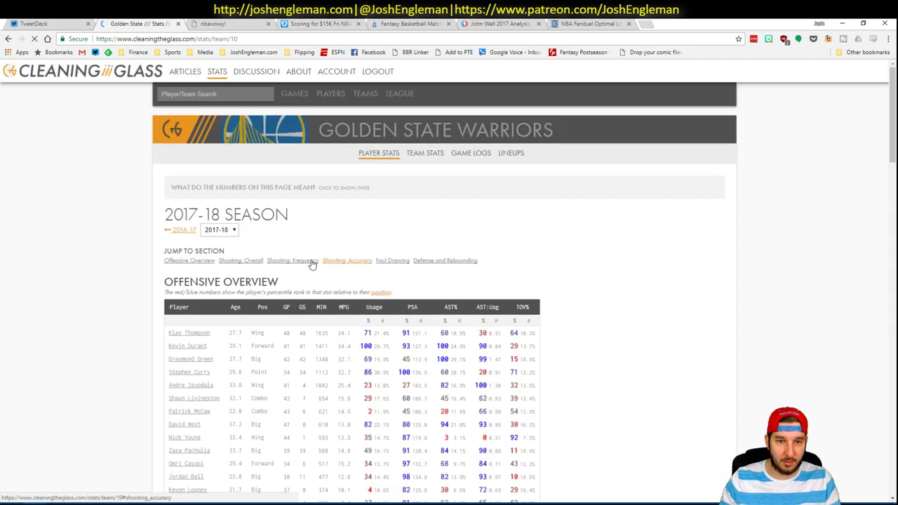
pyautogui.click(306, 265)
pyautogui.moveTo(616, 401); pyautogui.dragTo(170, 219)
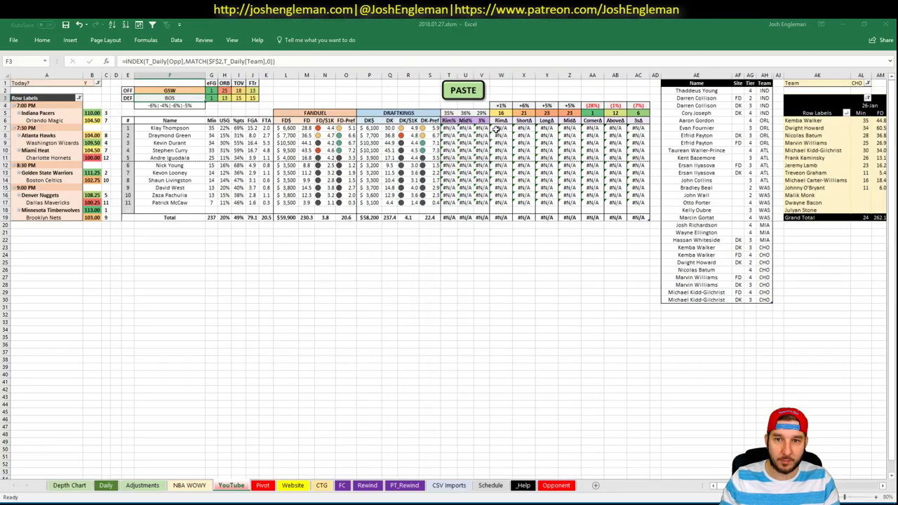
# Step: Switch back to the workbook and paste the Warriors' shooting data into the matchup sheet with its paste macro
pyautogui.hotkey('alt', 'Tab')
pyautogui.click(473, 97)
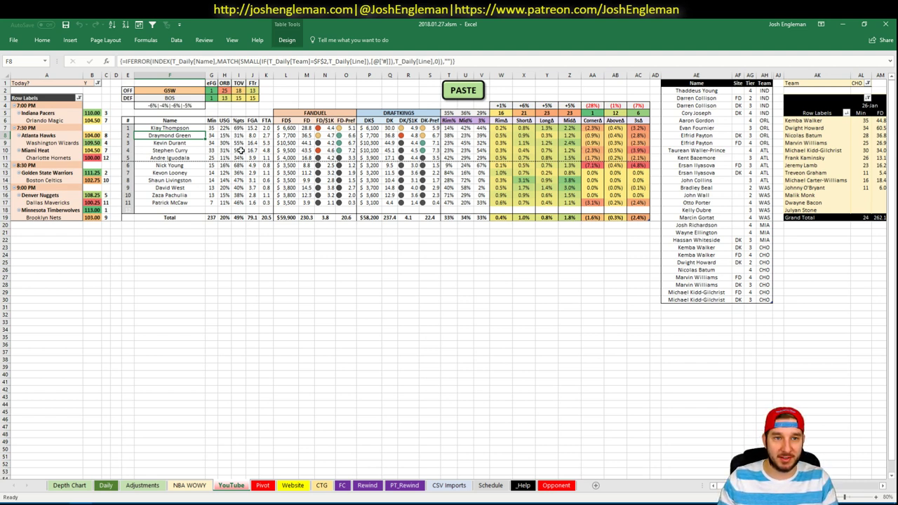
pyautogui.click(213, 98)
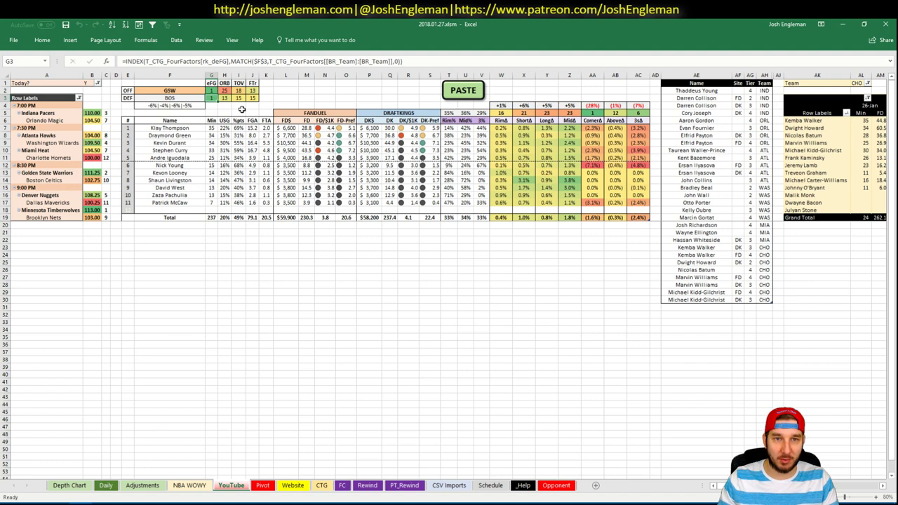
# Step: Set the Team filter of the recent-games pivot table to GSW and review the Warriors' minutes and FanDuel points by date
pyautogui.click(339, 90)
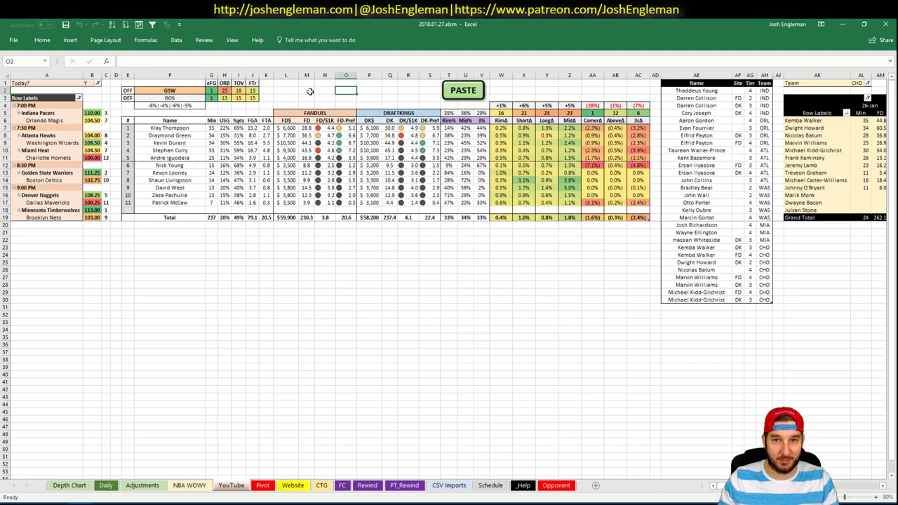
pyautogui.click(692, 313)
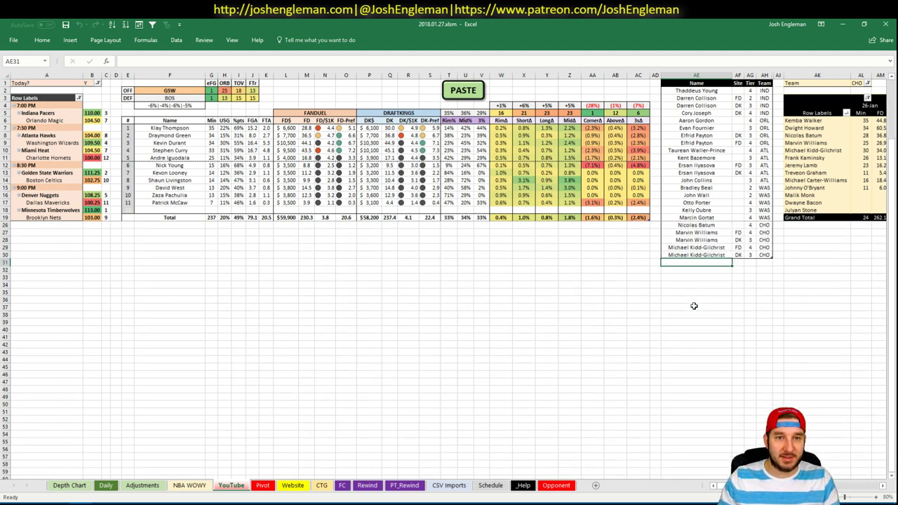
pyautogui.click(860, 83)
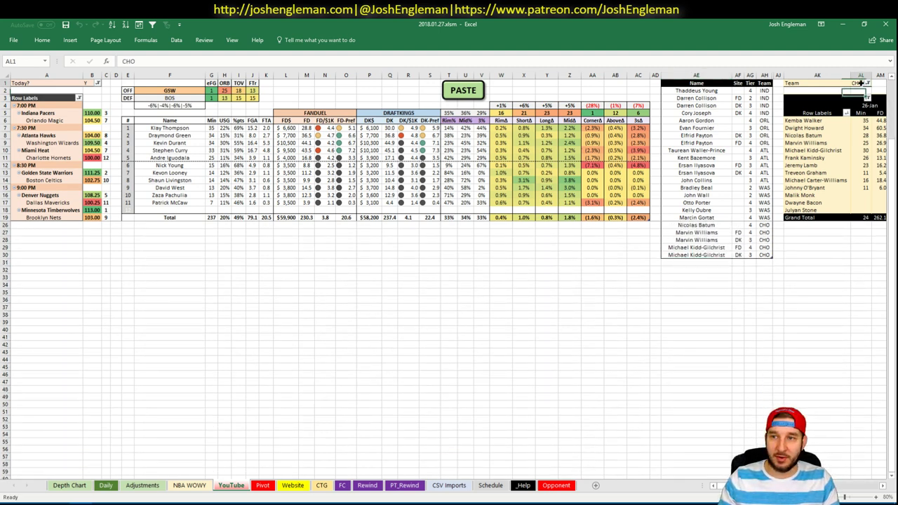
pyautogui.write('GSW')
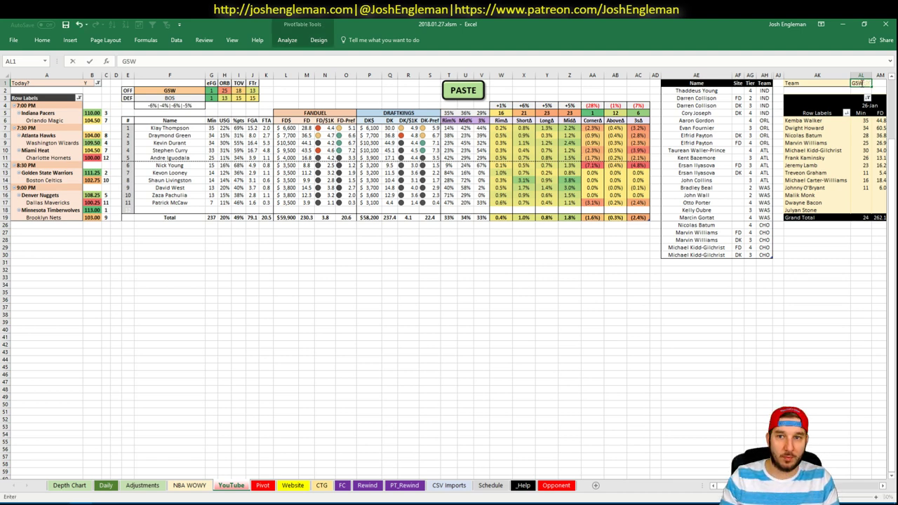
pyautogui.press('Return')
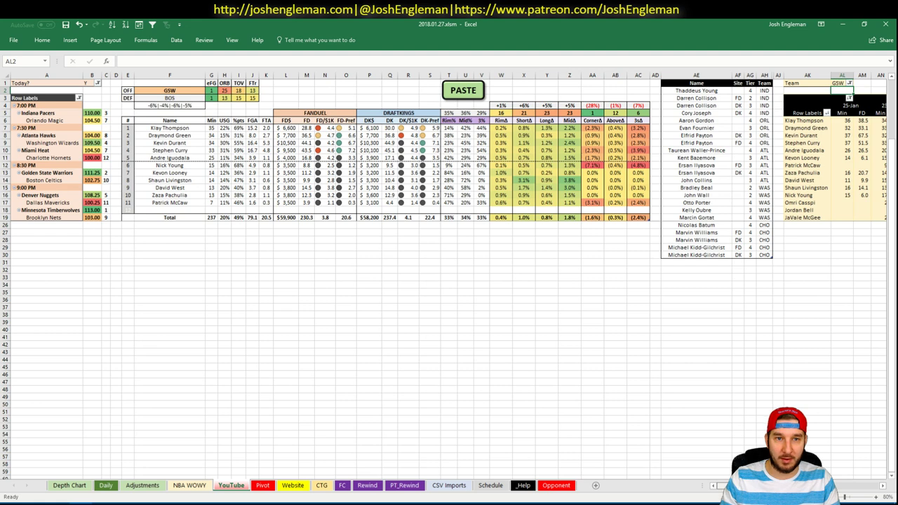
pyautogui.hscroll(5, 450, 281)
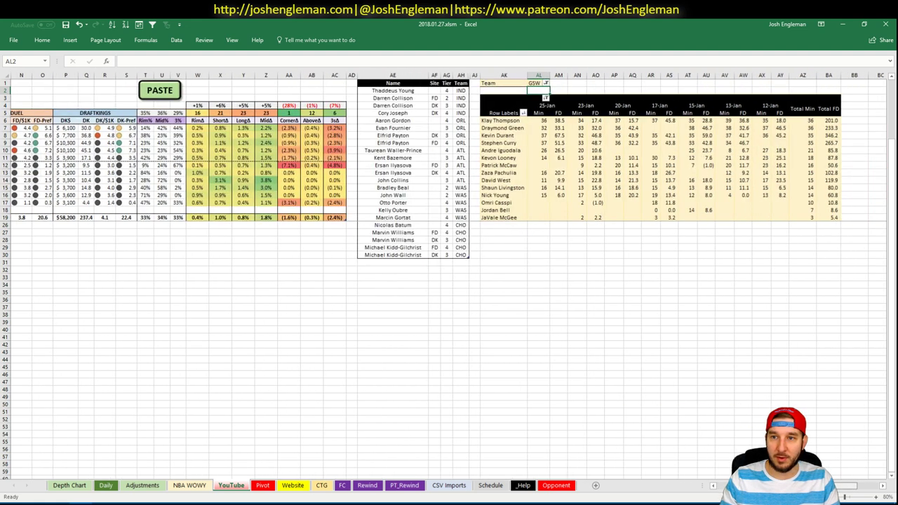
pyautogui.hscroll(1, 449, 281)
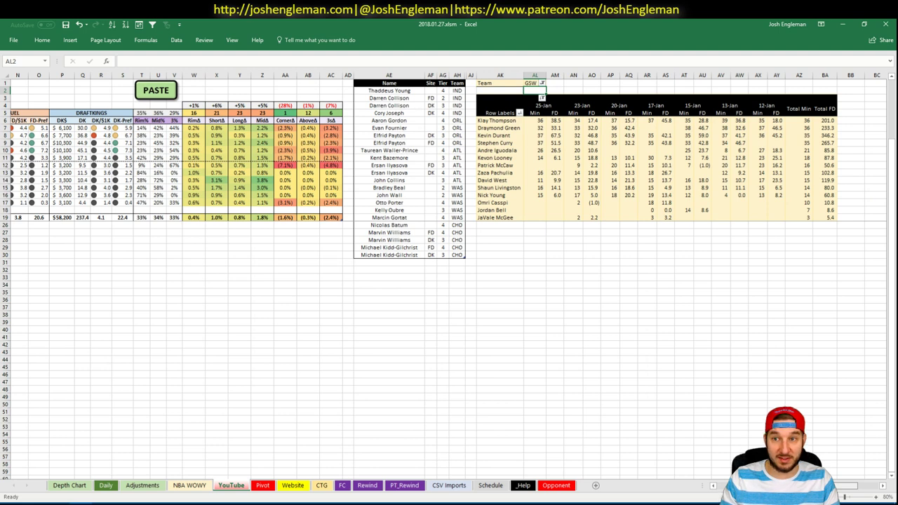
pyautogui.hscroll(-5, 660, 449)
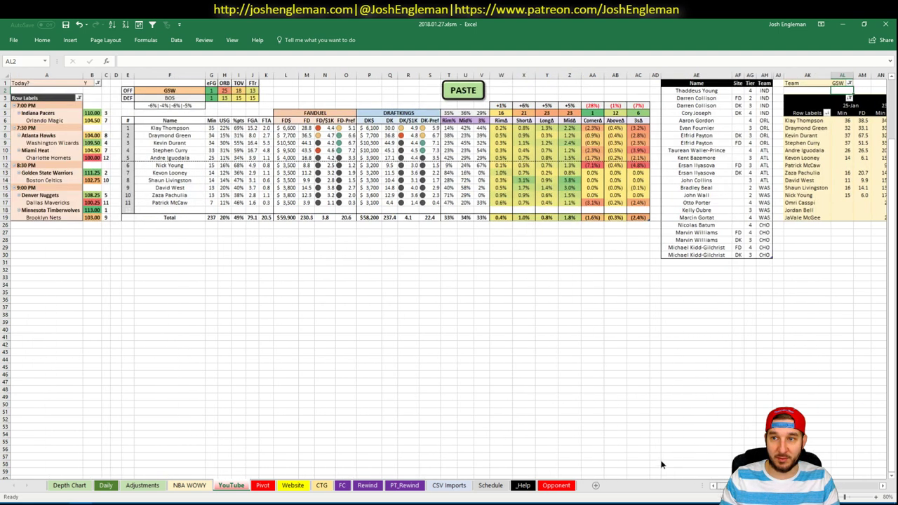
# Step: Enter Klay Thompson as the player name in the first empty row below the picks table
pyautogui.click(698, 262)
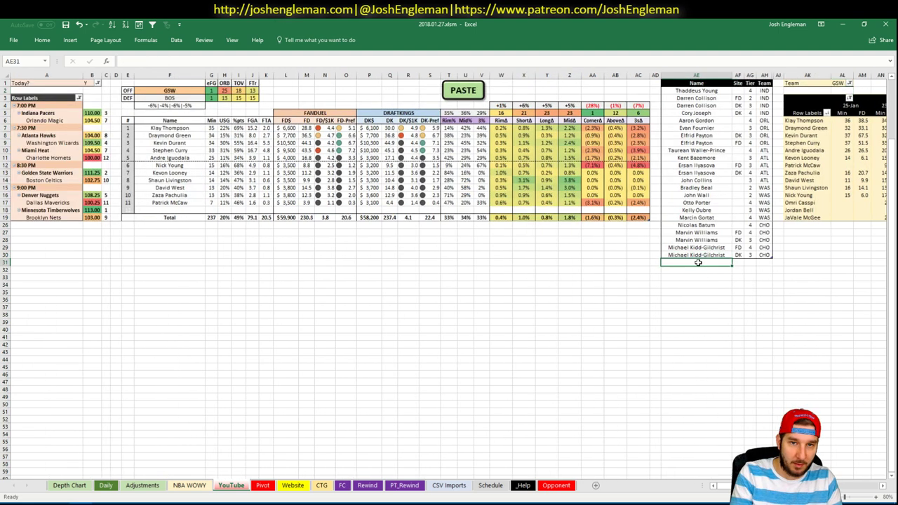
pyautogui.write('Klay')
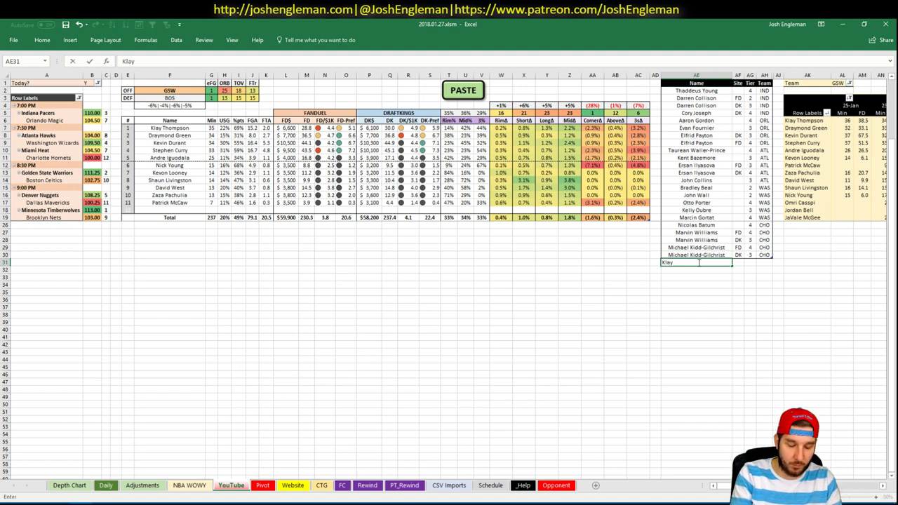
pyautogui.write(' Thiompson')
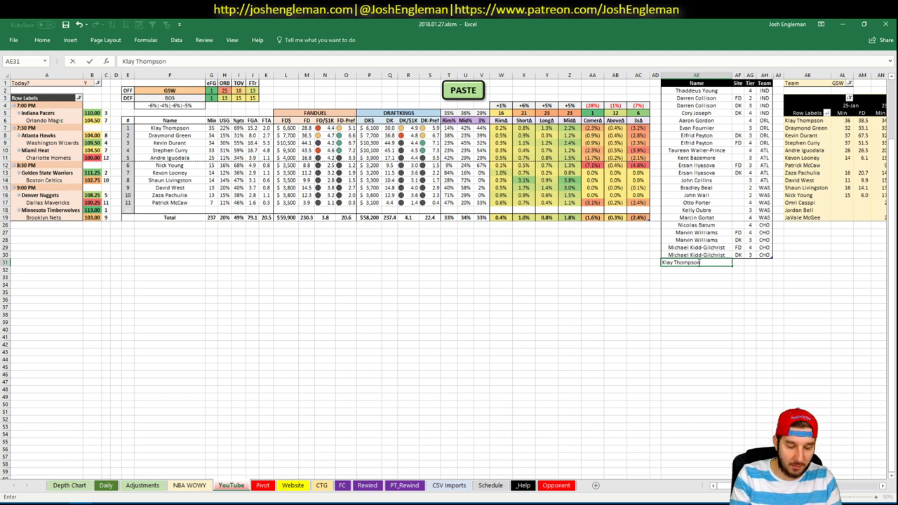
# Step: Complete the Klay Thompson entry in the player tier list with site FD and tier 4
pyautogui.press('Tab')
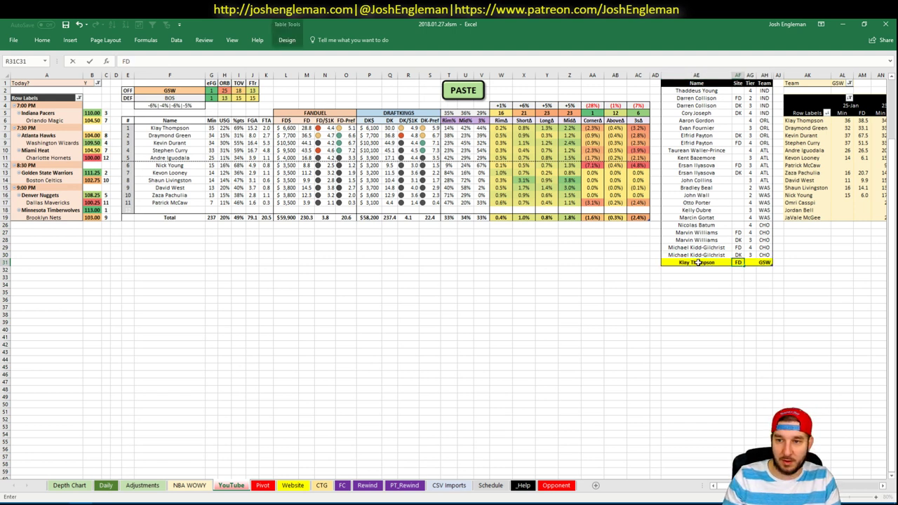
pyautogui.press('Tab')
pyautogui.write('4')
pyautogui.press('Return')
# Step: Add a second Klay Thompson row to the player tier list with site DK and tier 3
pyautogui.write('Klay Thompson')
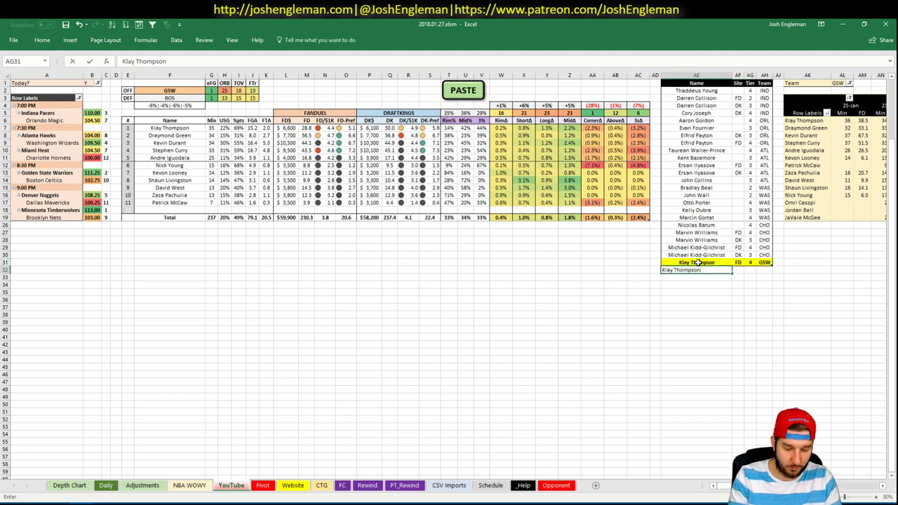
pyautogui.press('Tab')
pyautogui.write('DK')
pyautogui.press('Tab')
pyautogui.write('3')
pyautogui.press('Return')
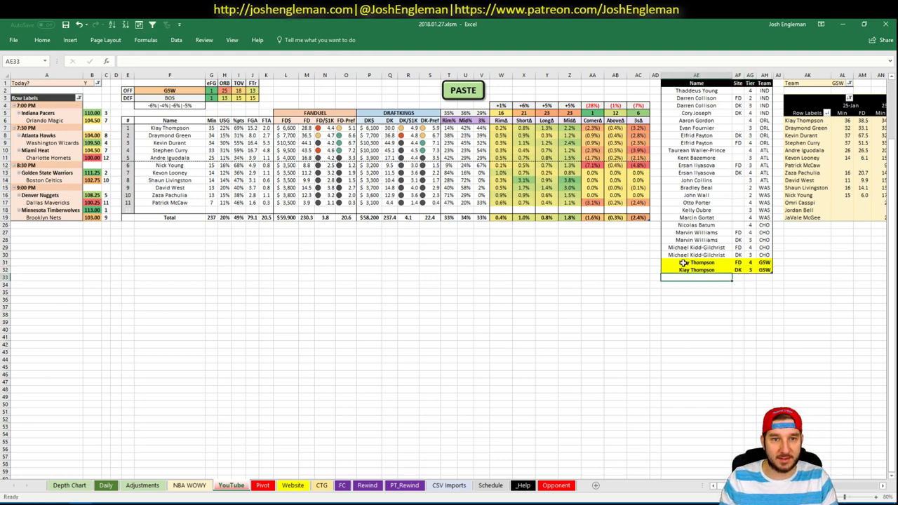
# Step: Examine the GSW table of minutes and FD points by game date beside the tier list
pyautogui.moveTo(696, 270); pyautogui.dragTo(696, 262)
pyautogui.click(527, 283)
pyautogui.click(592, 277)
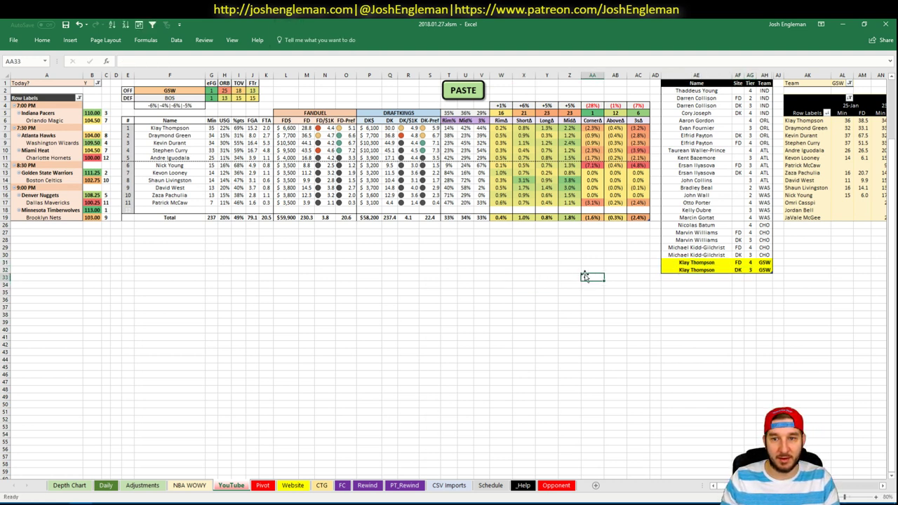
pyautogui.click(656, 269)
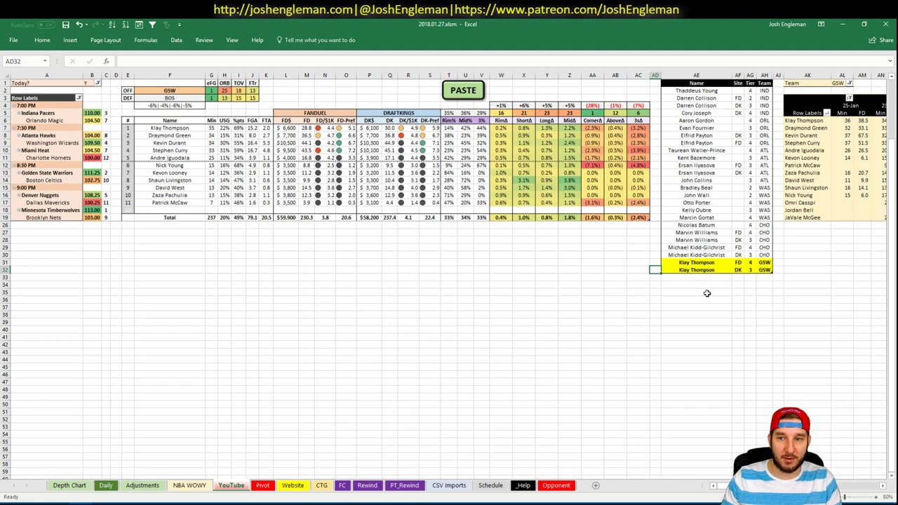
pyautogui.hscroll(5, 449, 281)
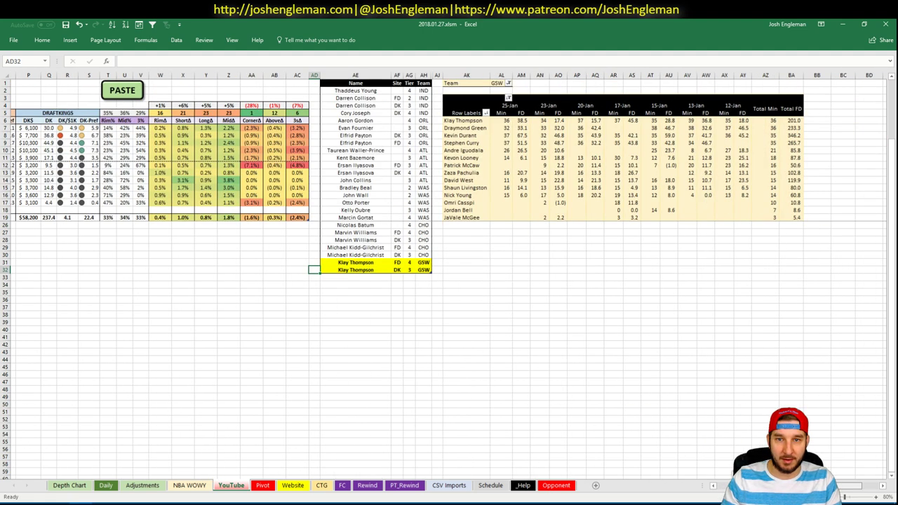
pyautogui.hscroll(-5, 697, 478)
pyautogui.hscroll(6, 723, 477)
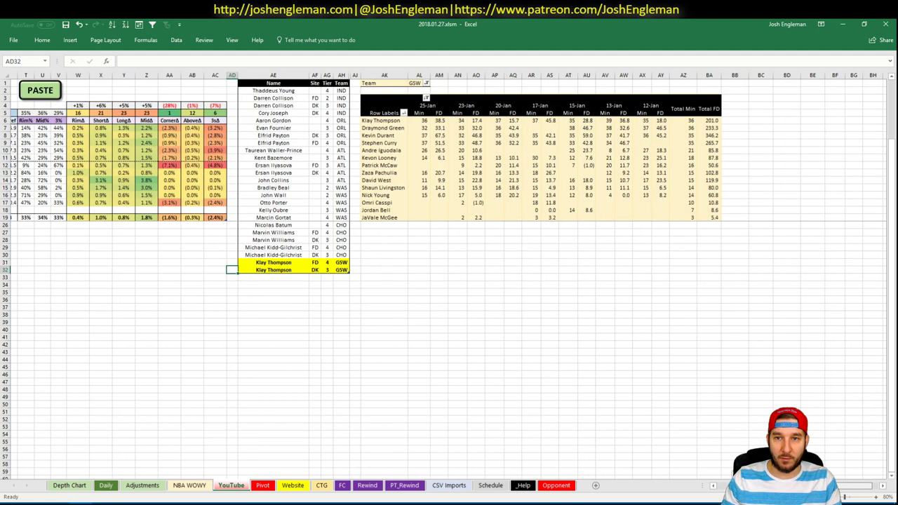
pyautogui.hscroll(1, 449, 280)
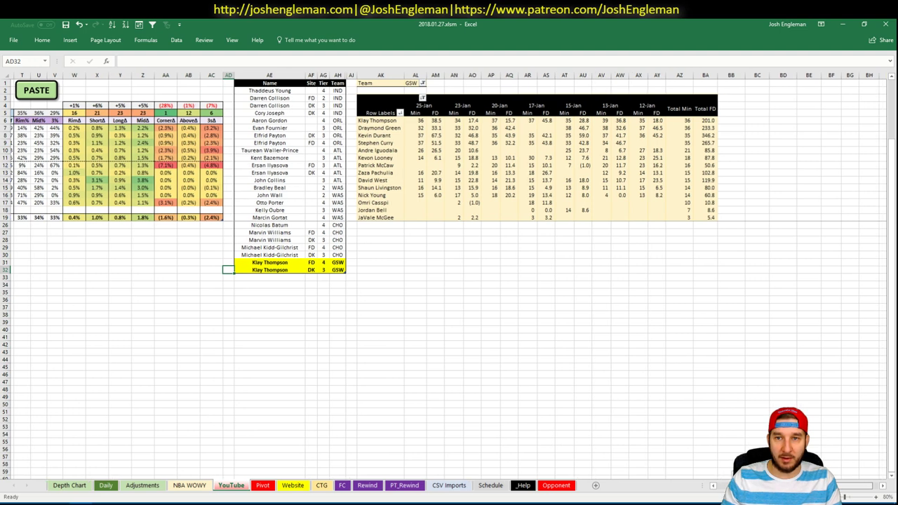
pyautogui.hscroll(-6, 639, 431)
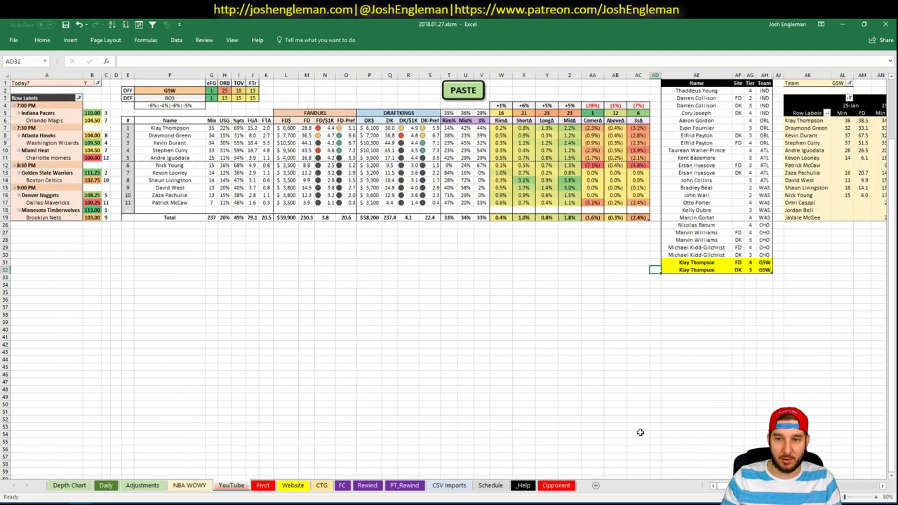
# Step: Add Draymond Green below the Klay Thompson rows with tier 3 and the site left blank
pyautogui.click(695, 278)
pyautogui.write('Draymond Green')
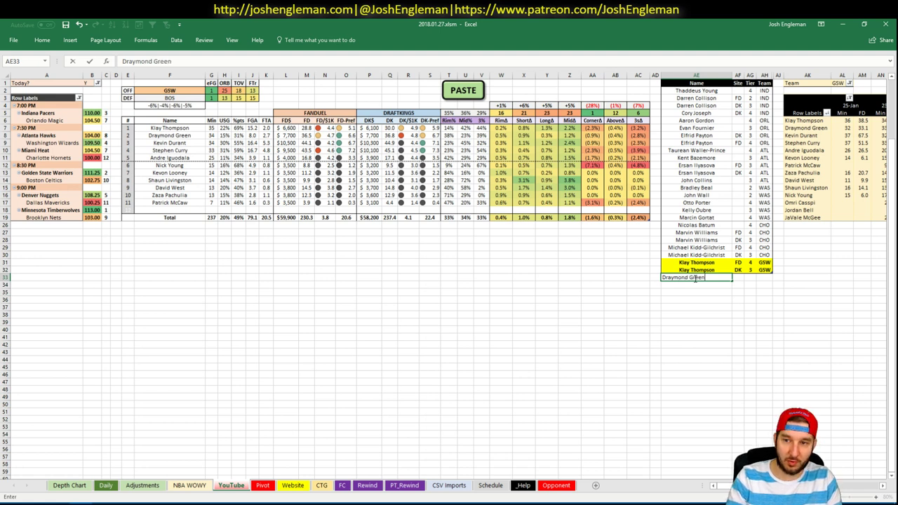
pyautogui.press('Tab')
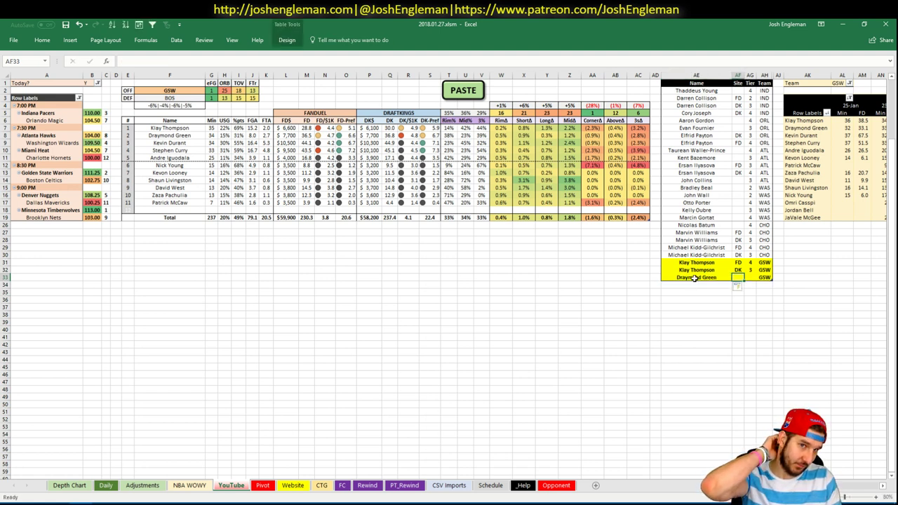
pyautogui.press('Tab')
pyautogui.write('3')
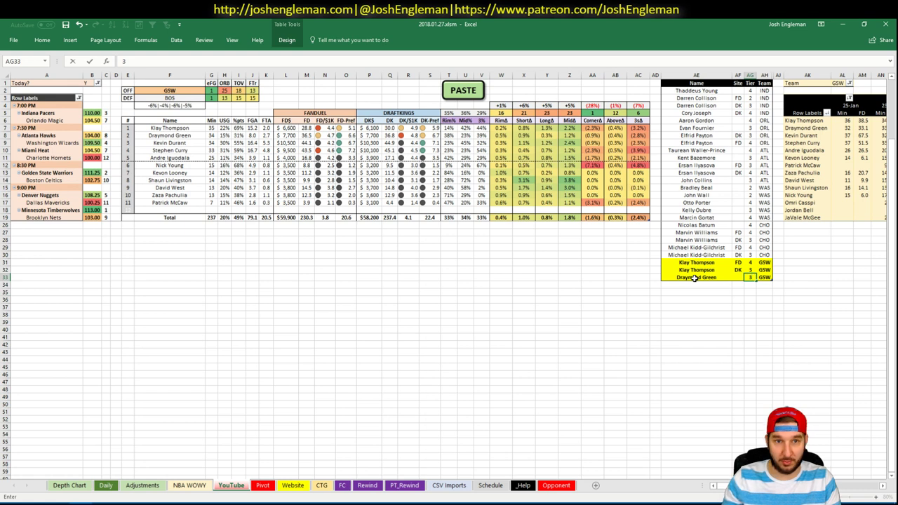
pyautogui.press('Return')
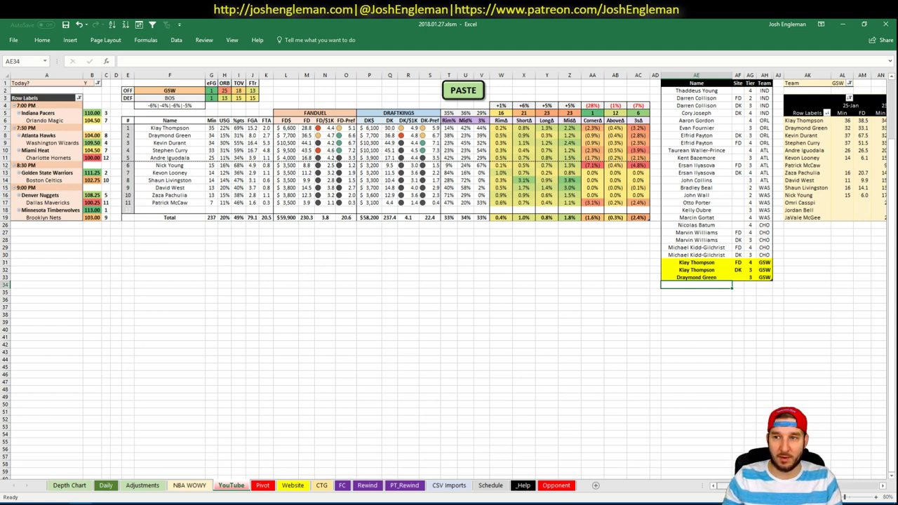
# Step: Add Kevin Durant to the player tier list with tier 4 and the site left blank
pyautogui.hscroll(3, 449, 281)
pyautogui.hscroll(-3, 449, 281)
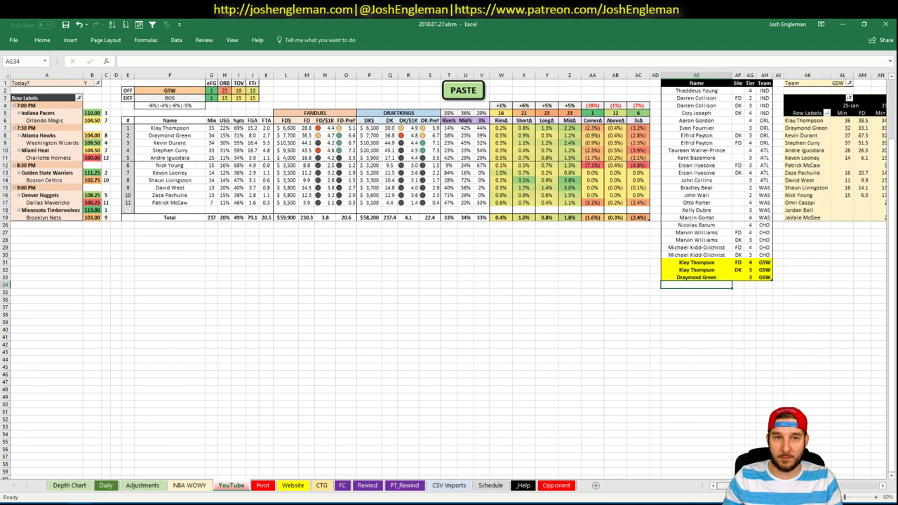
pyautogui.hscroll(6, 862, 490)
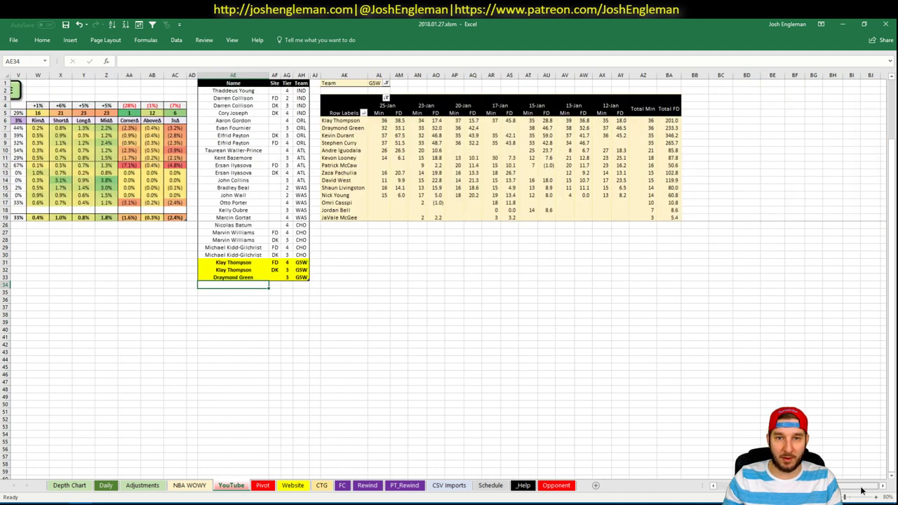
pyautogui.hscroll(-6, 861, 490)
pyautogui.write('Ke')
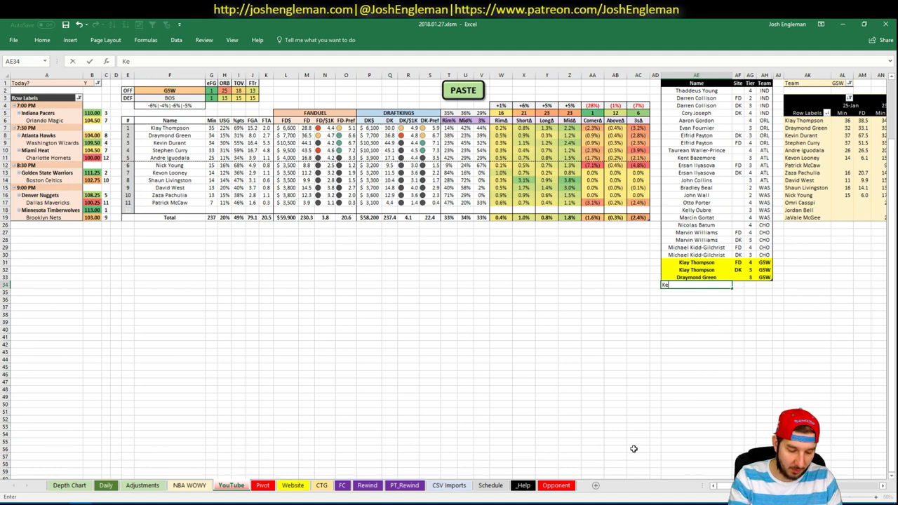
pyautogui.write('vin Durant')
pyautogui.press('Return')
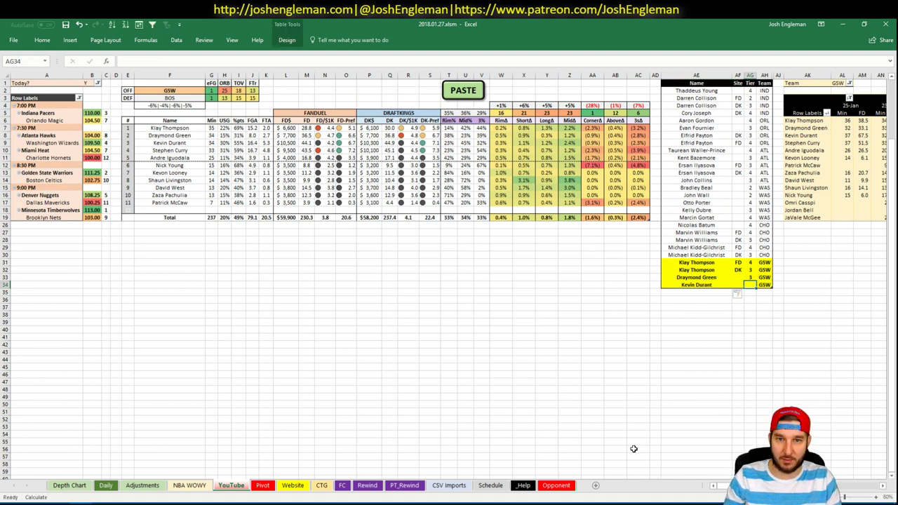
# Step: Add Stephen Curry to the player tier list with site FD and tier 3
pyautogui.write('Step')
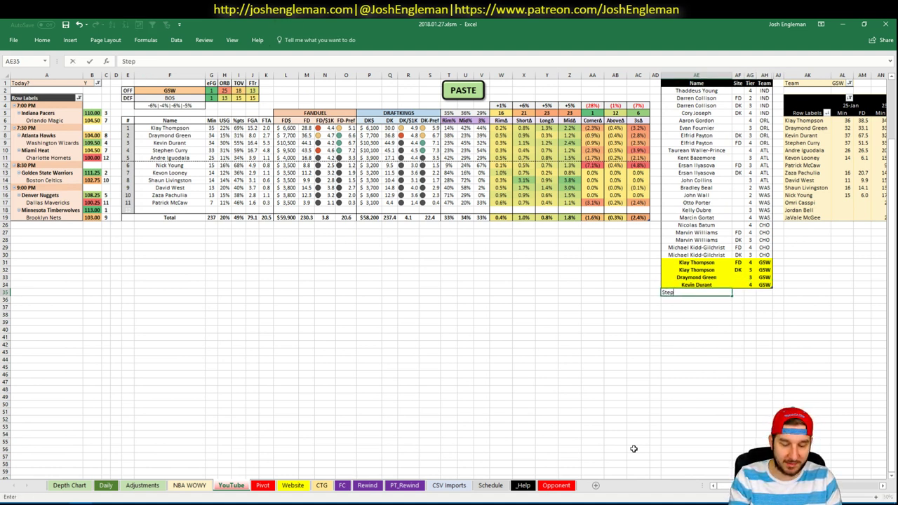
pyautogui.write('hen Curry')
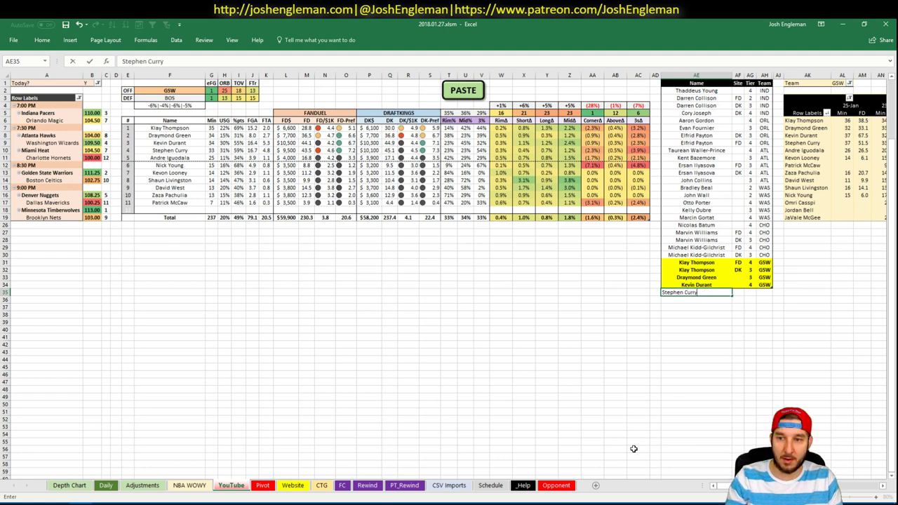
pyautogui.press('Tab')
pyautogui.write('FD')
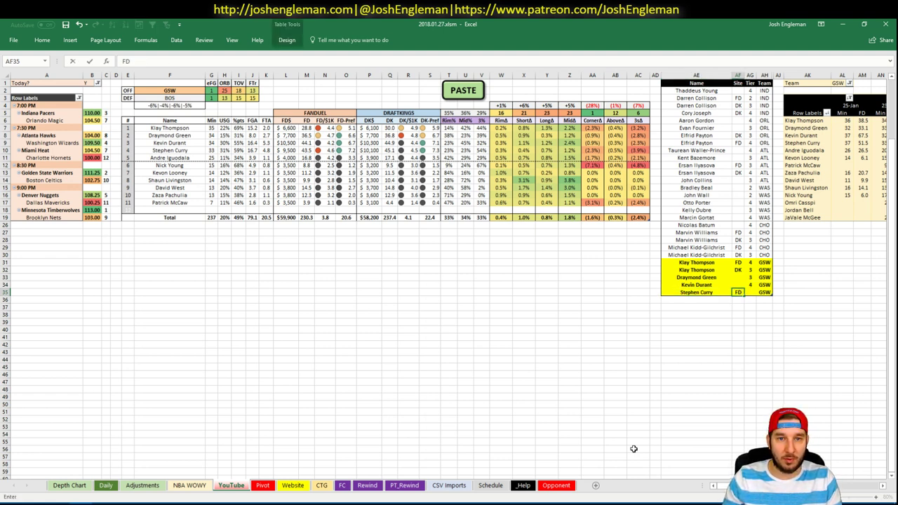
pyautogui.press('Tab')
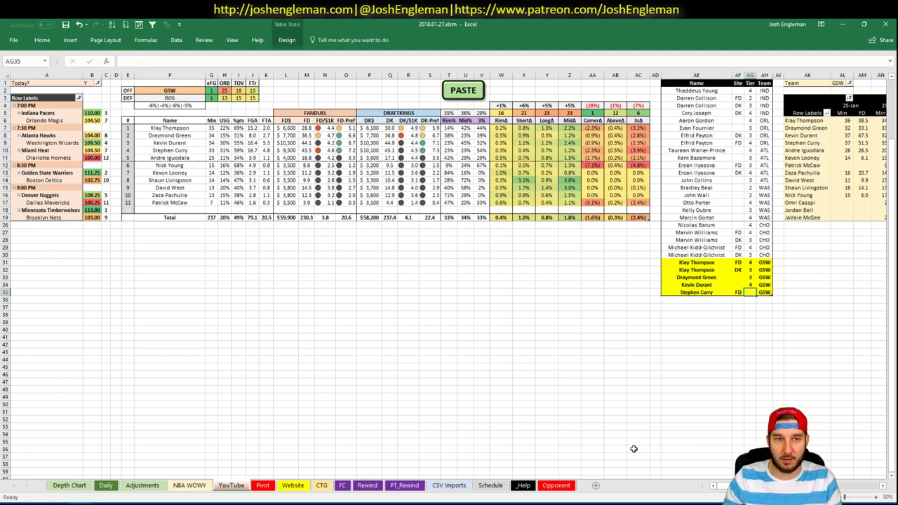
pyautogui.write('3')
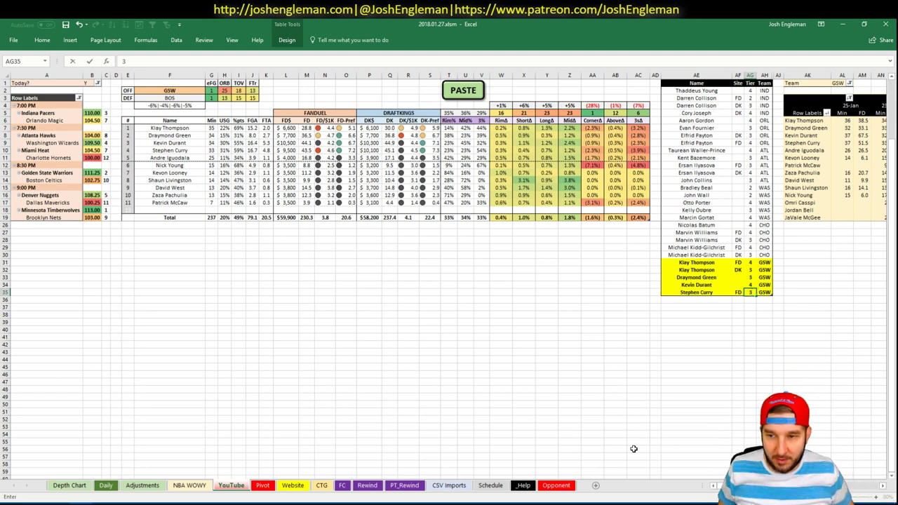
pyautogui.press('Return')
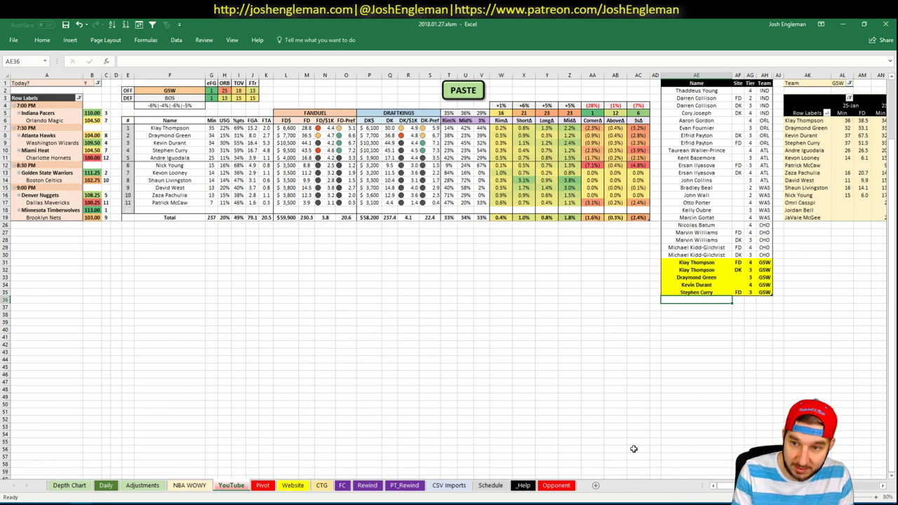
# Step: Add a second Stephen Curry row to the player tier list with site DK and tier 4
pyautogui.write('Stephen Curry')
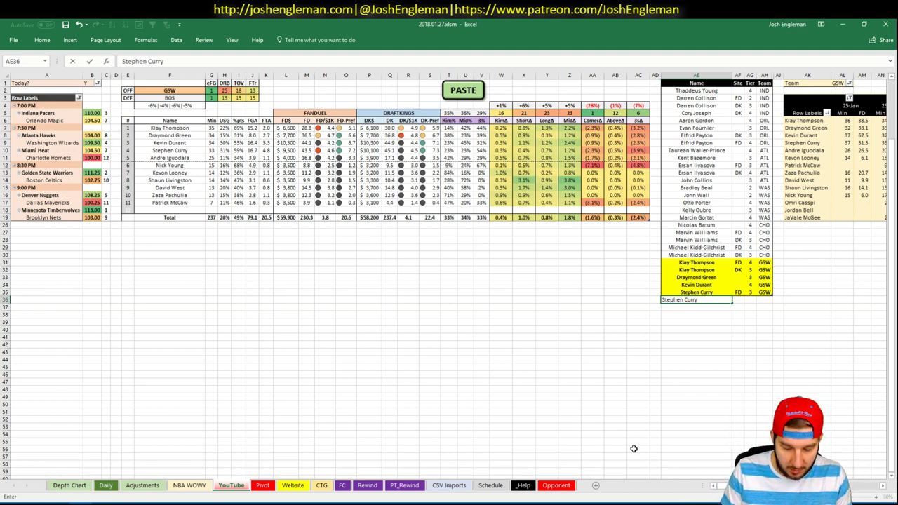
pyautogui.press('Tab')
pyautogui.write('DK')
pyautogui.press('Tab')
pyautogui.write('4')
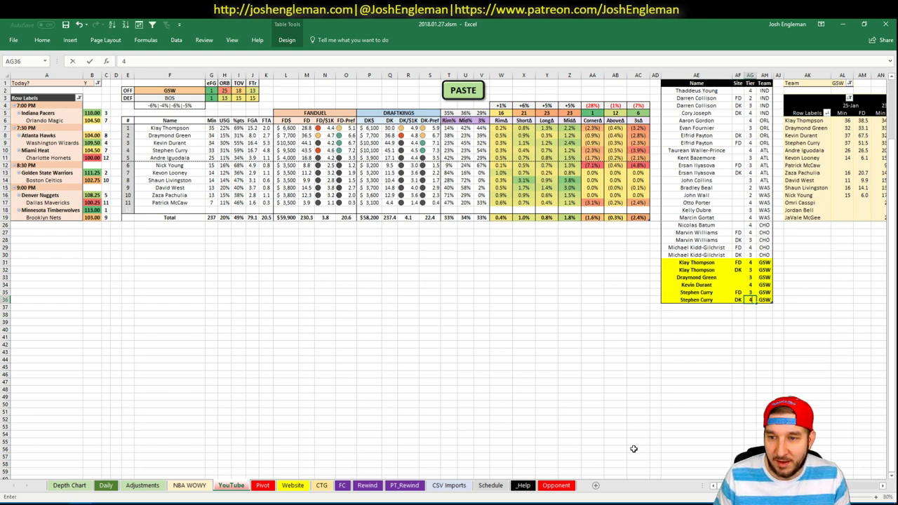
pyautogui.press('Return')
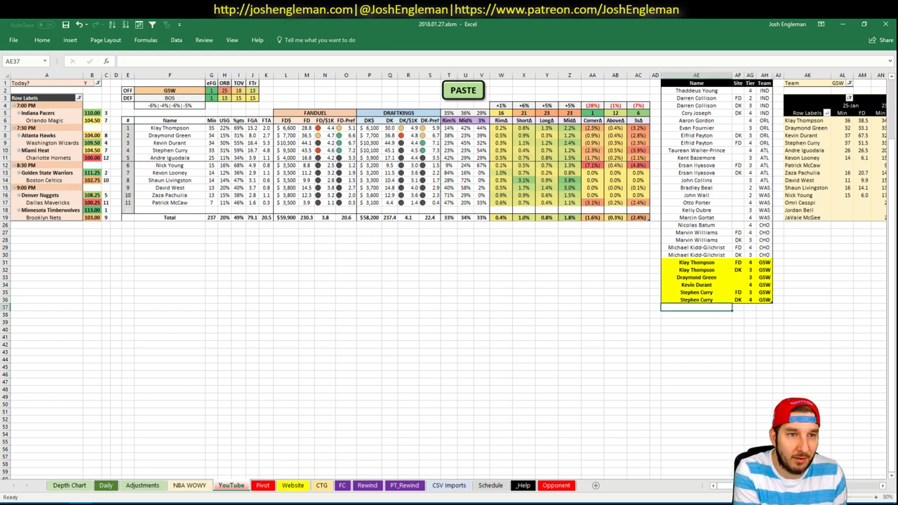
# Step: Set the OFF team above the player projections to BOS
pyautogui.click(191, 89)
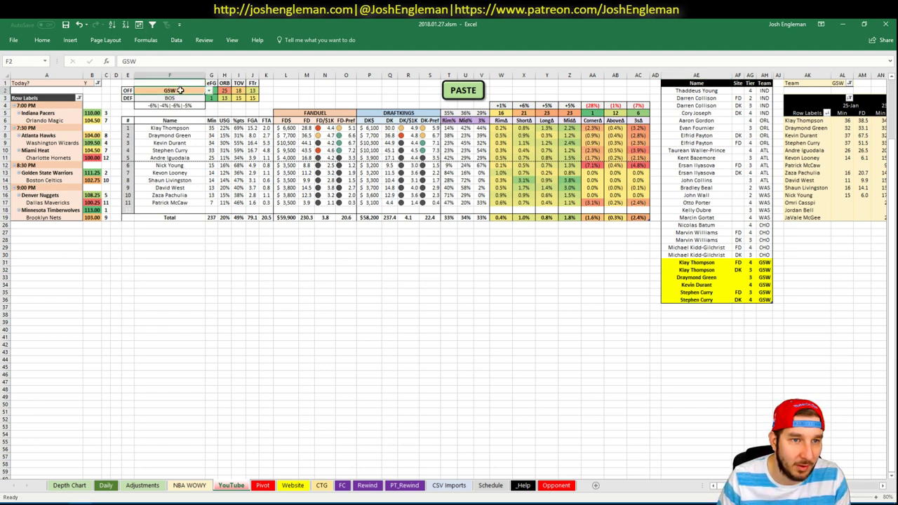
pyautogui.write('BOS')
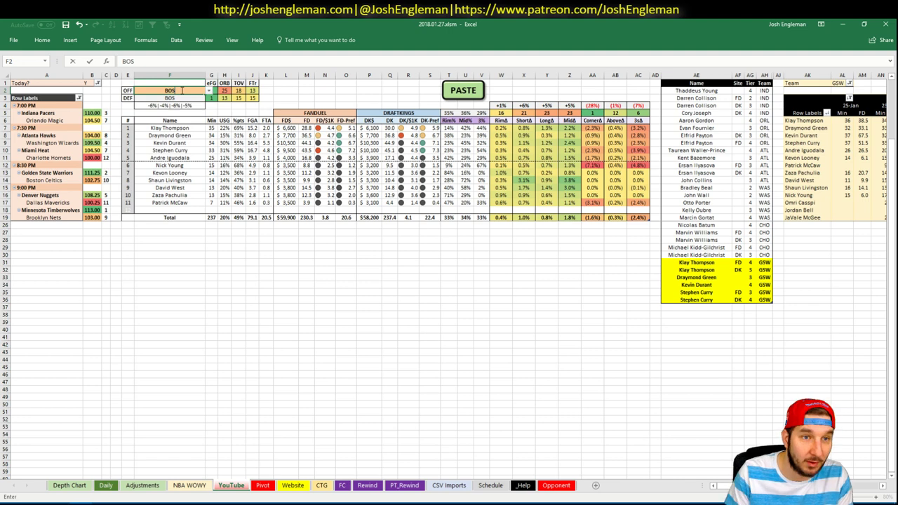
pyautogui.press('Return')
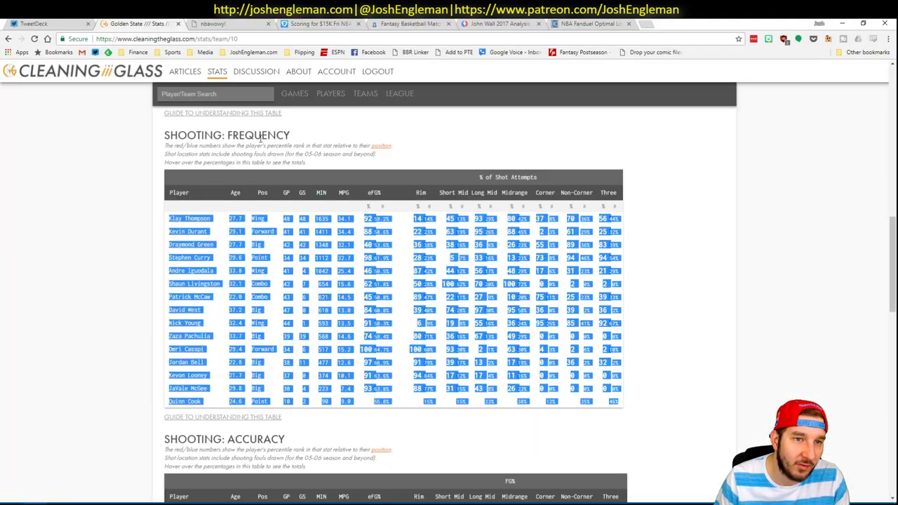
# Step: Switch to the browser and open the Boston Celtics team stats page on Cleaning the Glass
pyautogui.click(59, 500)
pyautogui.click(238, 94)
pyautogui.write('bos')
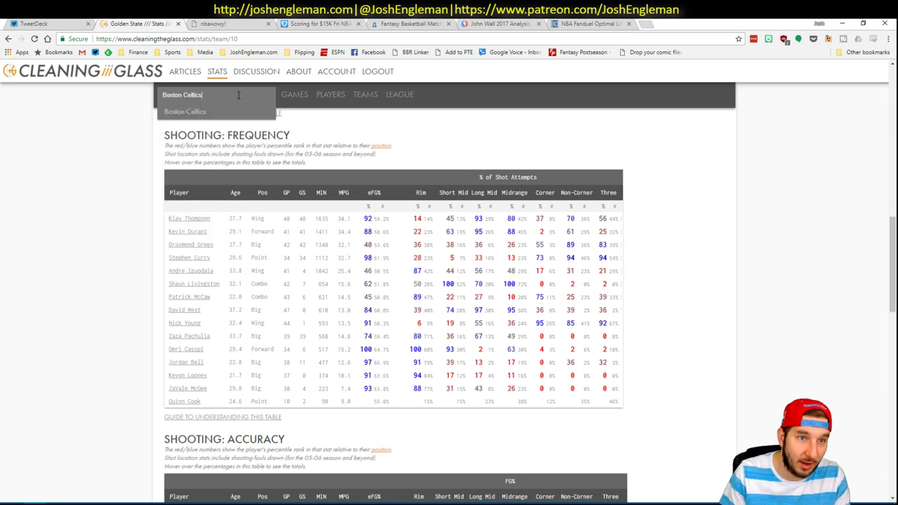
pyautogui.press('Return')
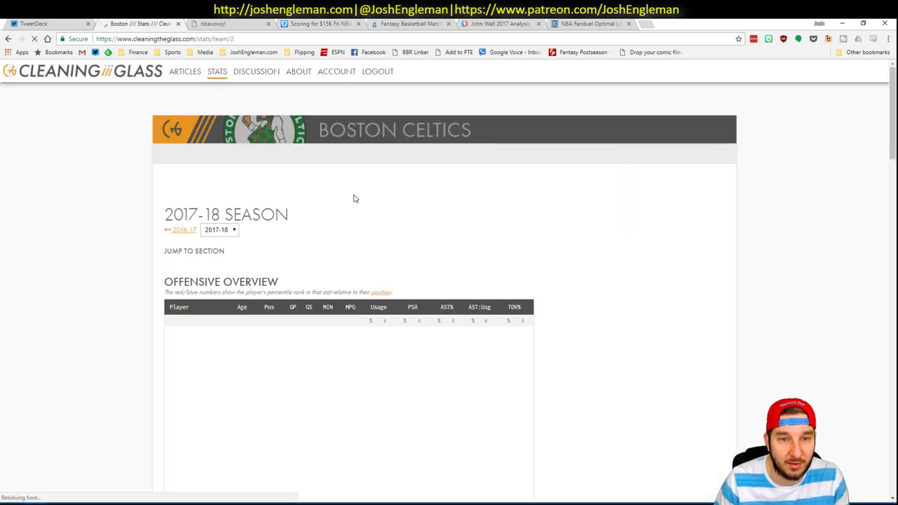
# Step: Copy all Celtics player rows of the Shooting: Frequency table and load them into the Excel workbook with its PASTE macro
pyautogui.scroll(-6, 309, 270)
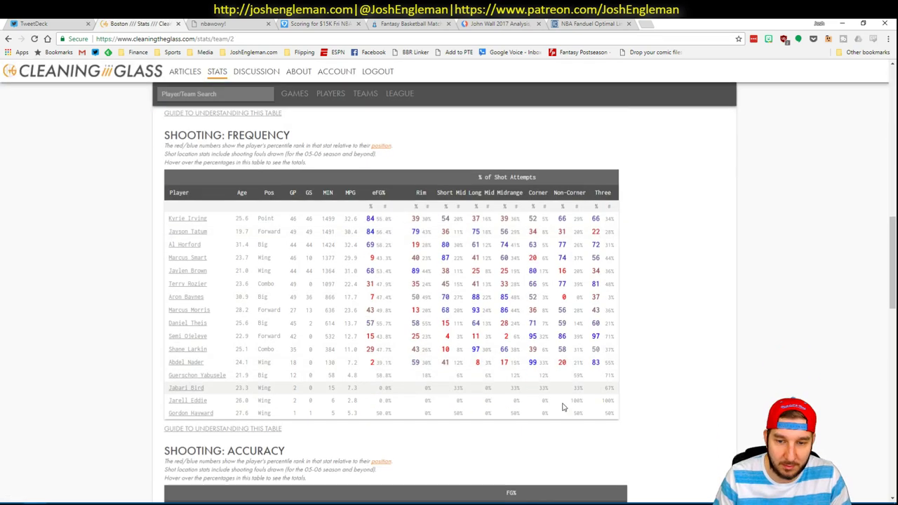
pyautogui.moveTo(613, 415)
pyautogui.moveTo(613, 416); pyautogui.dragTo(170, 221)
pyautogui.hotkey('ctrl', 'c')
pyautogui.hotkey('alt', 'Tab')
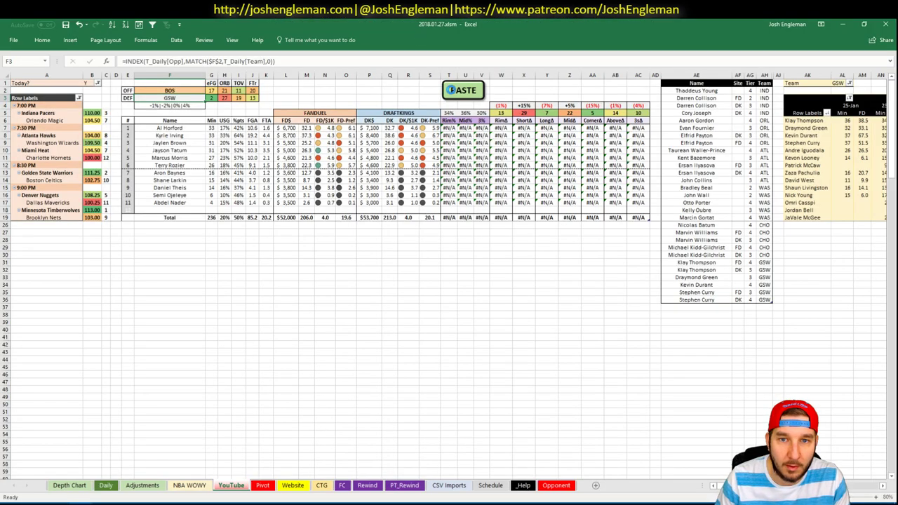
pyautogui.click(463, 90)
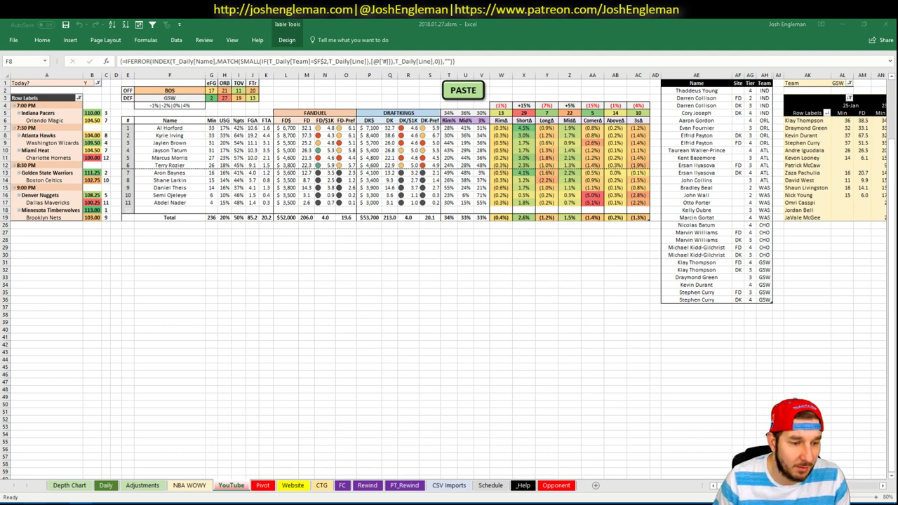
# Step: Switch to the browser, view Al Horford's injury news and game log on FantasyCruncher, and return to the Excel workbook
pyautogui.hotkey('alt', 'Tab')
pyautogui.click(597, 23)
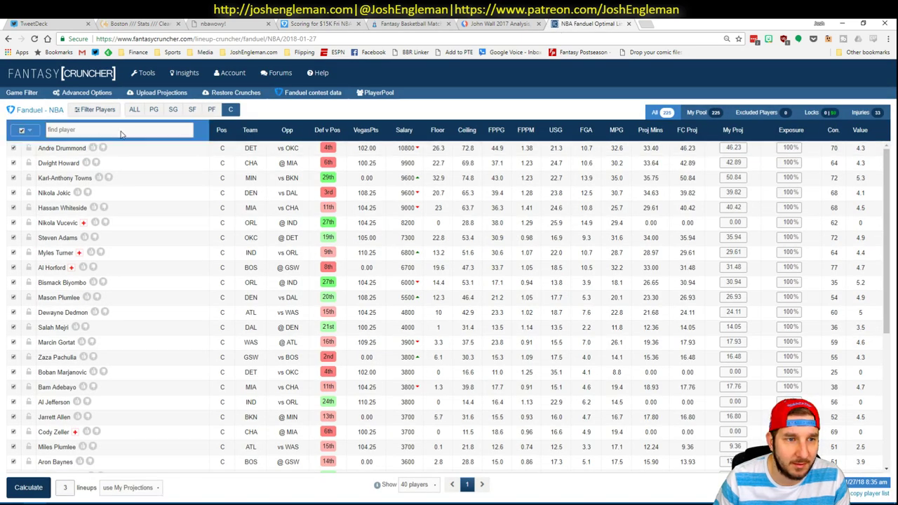
pyautogui.click(53, 269)
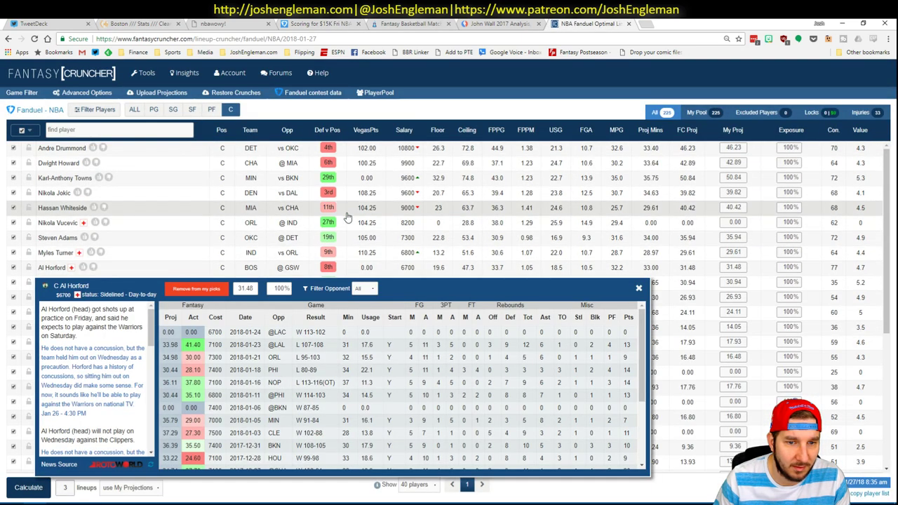
pyautogui.click(372, 290)
pyautogui.click(359, 298)
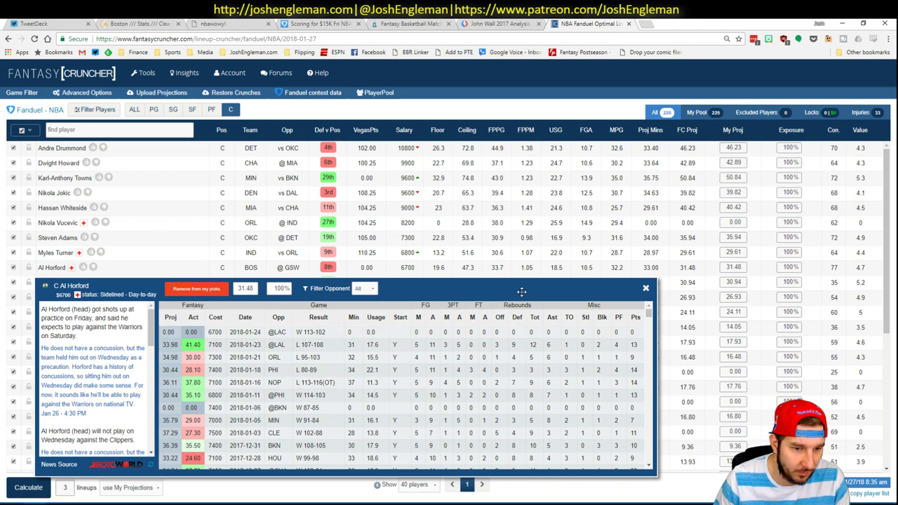
pyautogui.hotkey('alt', 'Tab')
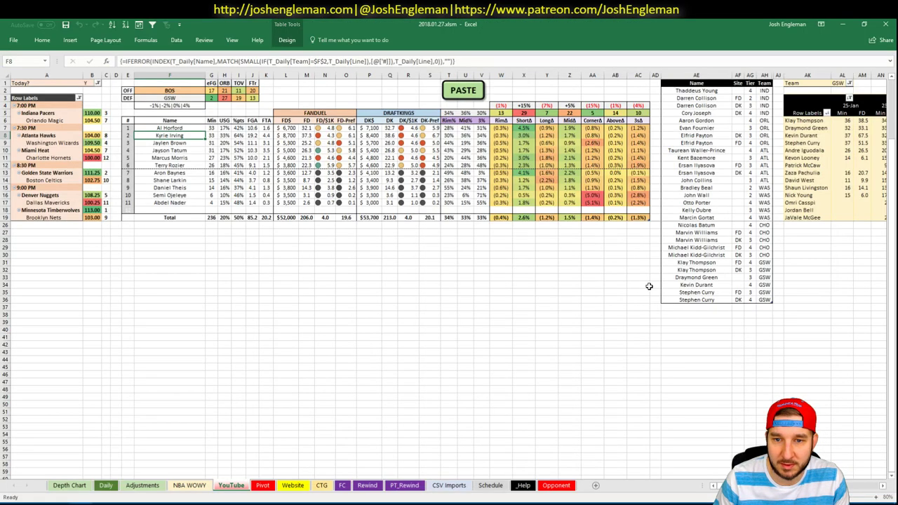
# Step: Set the Team filter of the recent-games pivot table to BOS
pyautogui.click(696, 307)
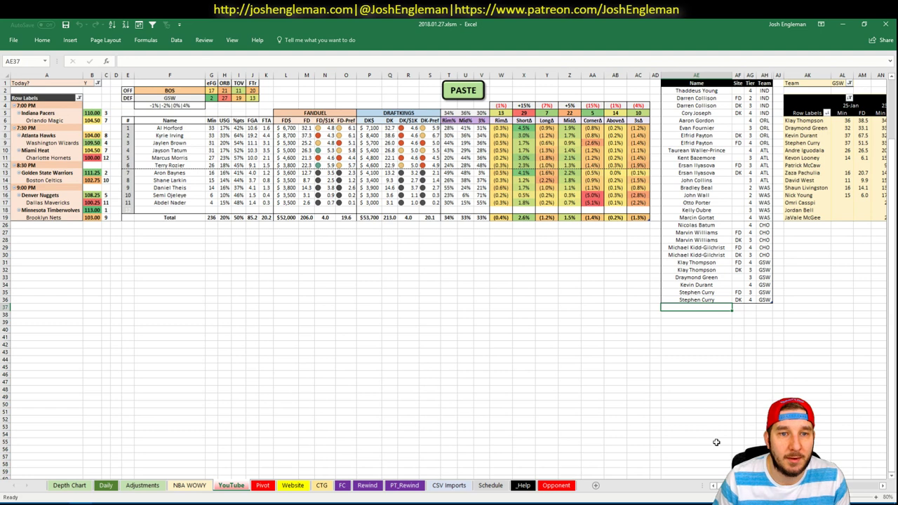
pyautogui.hscroll(6, 392, 85)
pyautogui.hscroll(-1, 392, 86)
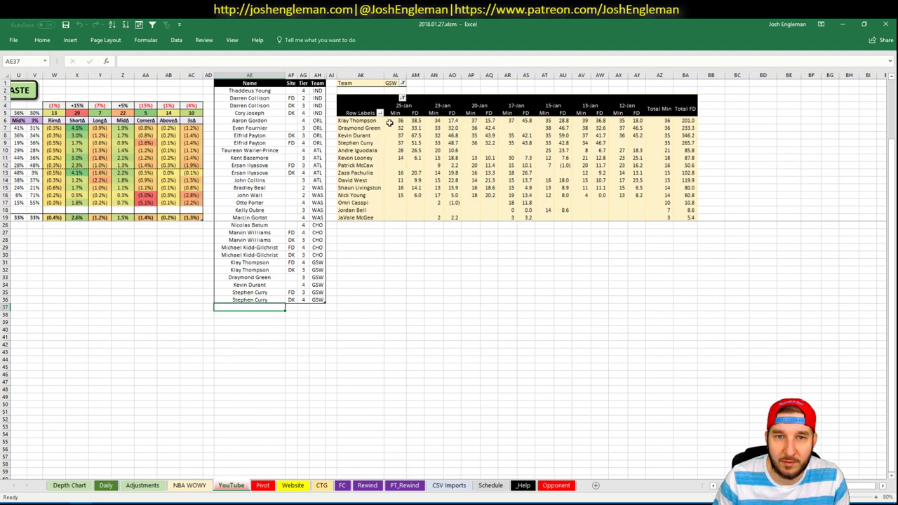
pyautogui.click(391, 84)
pyautogui.write('BOS')
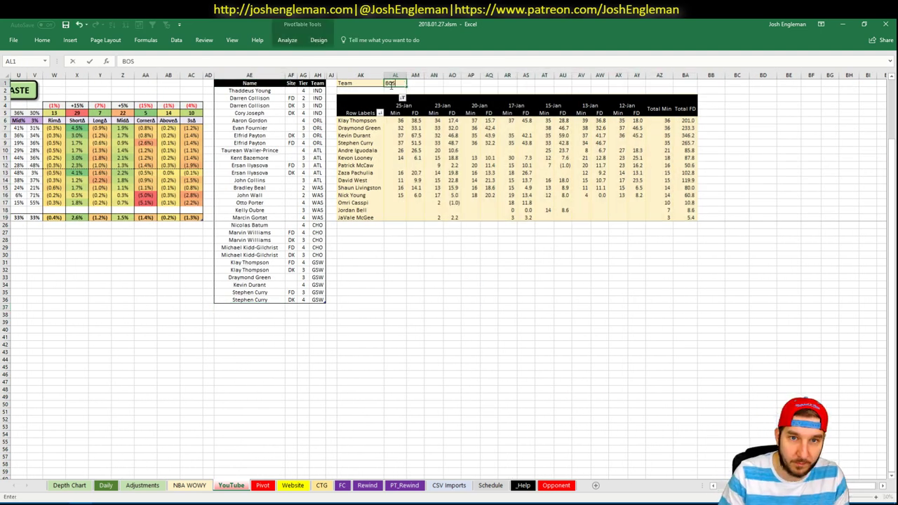
pyautogui.press('Return')
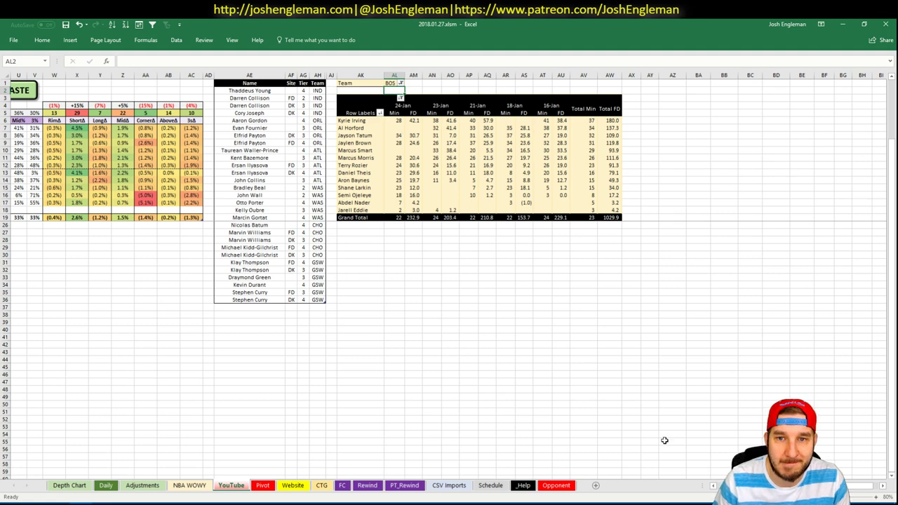
# Step: Add Al Horford to the player tier list with tier 3 and no site
pyautogui.hscroll(-5, 607, 300)
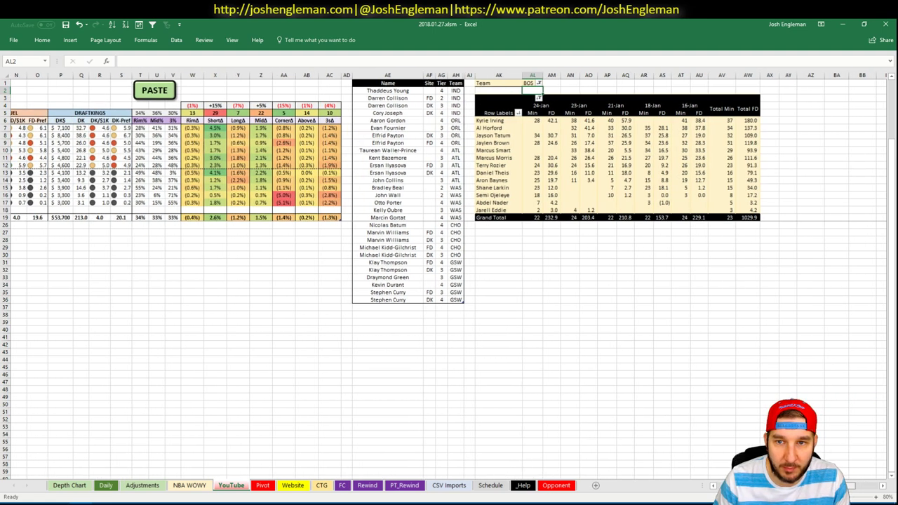
pyautogui.click(605, 308)
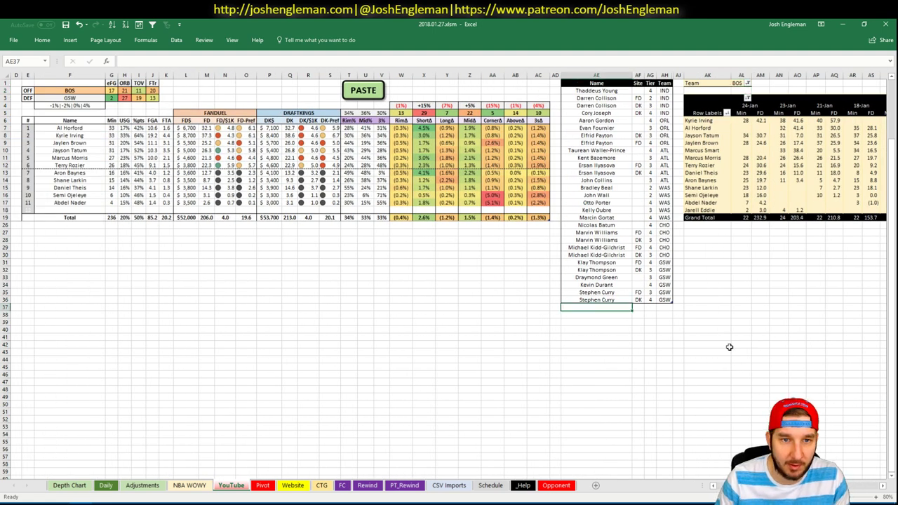
pyautogui.write('Al Horford')
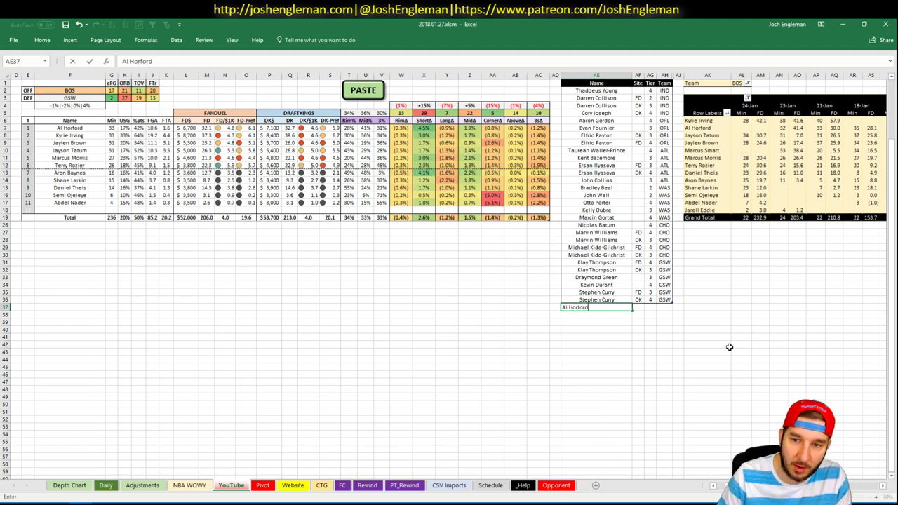
pyautogui.press('Tab')
pyautogui.press('Tab')
pyautogui.write('3')
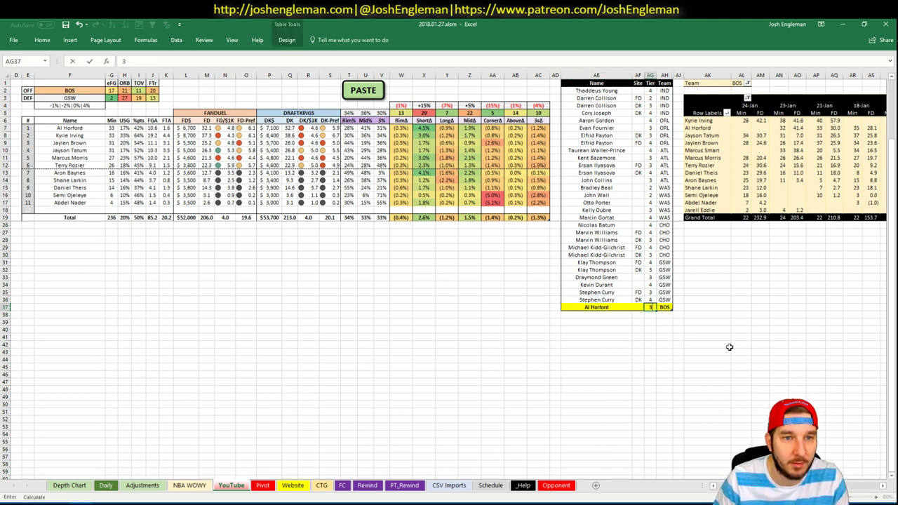
pyautogui.press('Return')
# Step: Set the PLAYER filter of the minutes and FPPM chart on the CSV Imports sheet to Kyrie Irving
pyautogui.hscroll(-3, 449, 274)
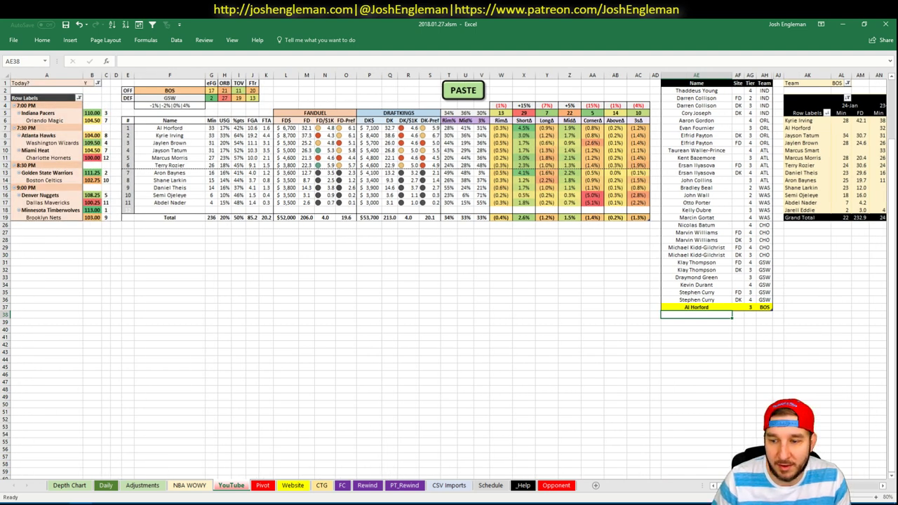
pyautogui.hscroll(4, 450, 274)
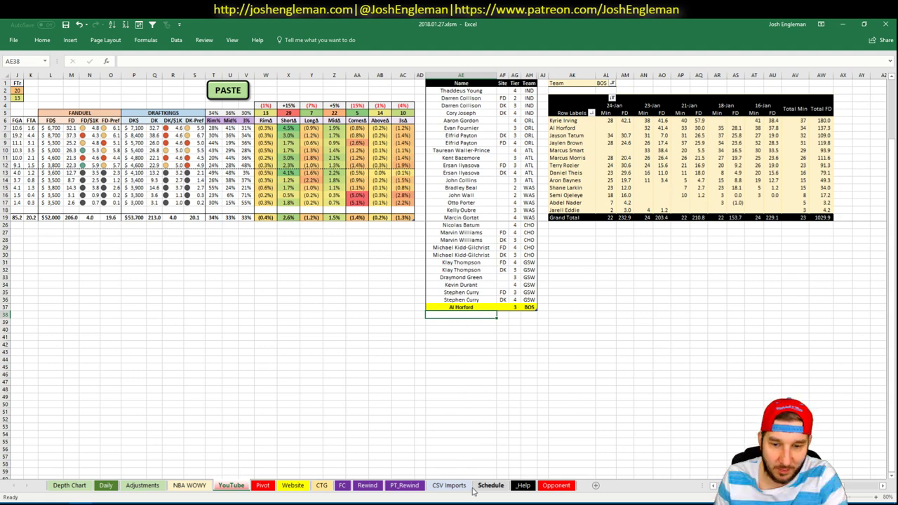
pyautogui.click(449, 486)
pyautogui.press('Up')
pyautogui.write('K')
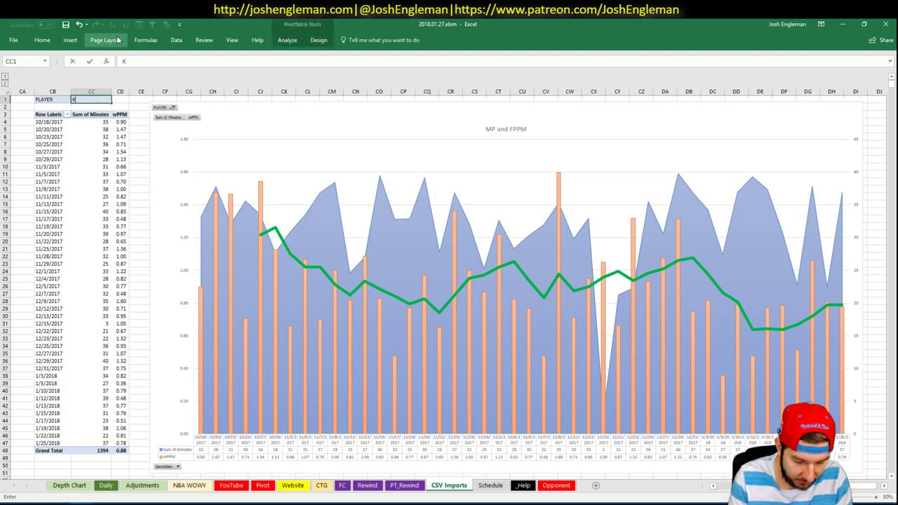
pyautogui.write('yrie Irving')
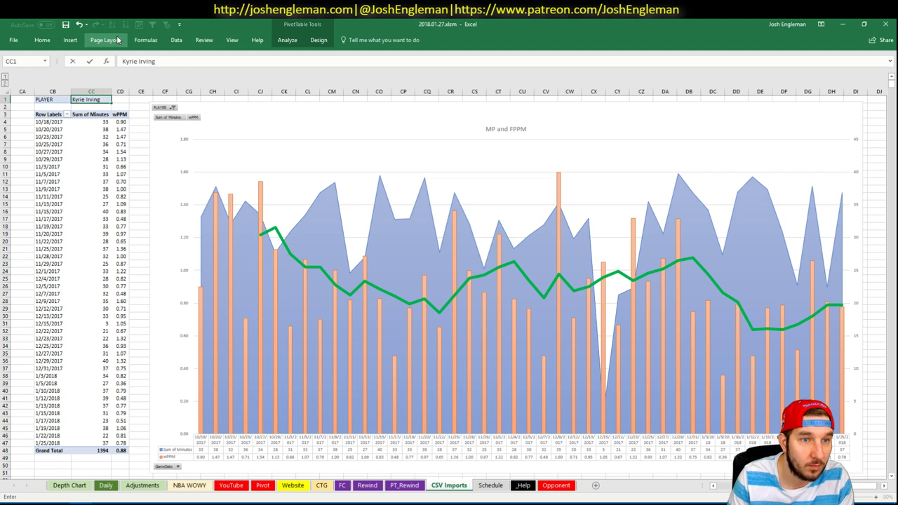
pyautogui.press('Return')
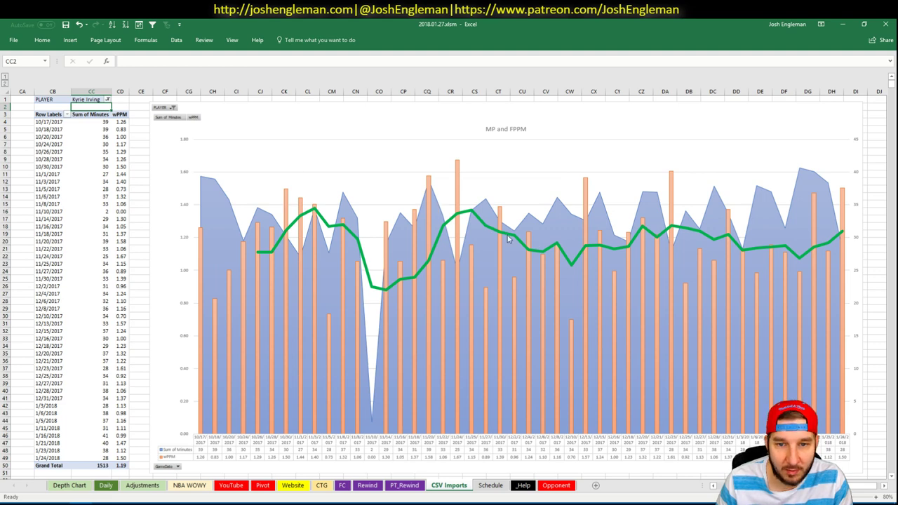
# Step: Return to the YouTube sheet and add Kyrie Irving to the player tier list with tier 4
pyautogui.click(189, 486)
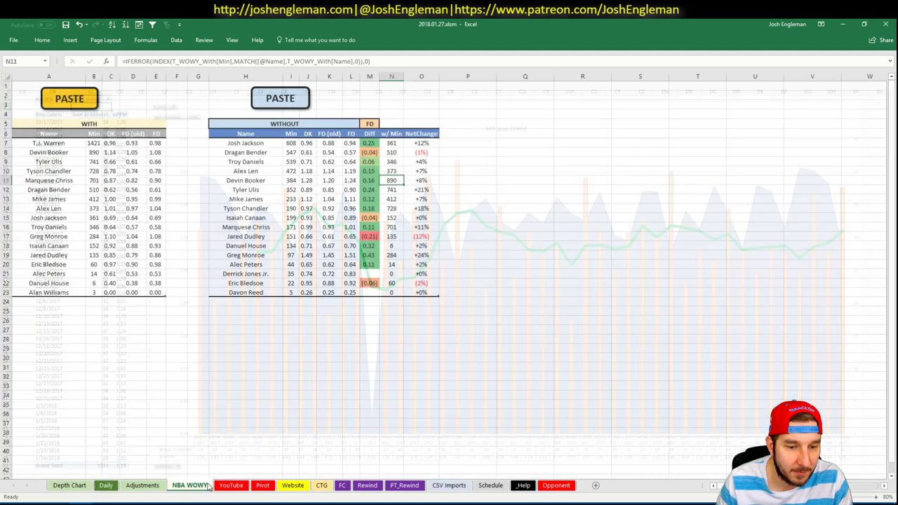
pyautogui.click(231, 485)
pyautogui.write('K')
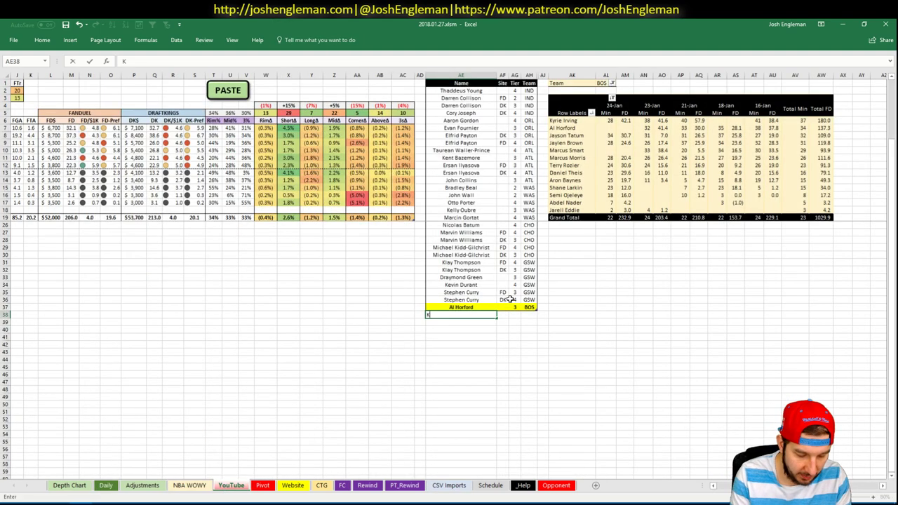
pyautogui.write('yrie Irving')
pyautogui.press('Tab')
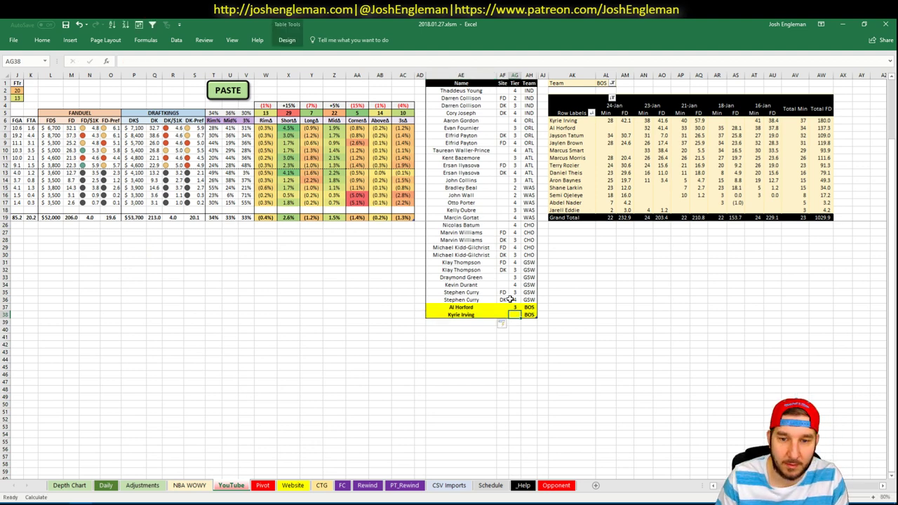
pyautogui.press('Tab')
pyautogui.write('4')
pyautogui.press('Return')
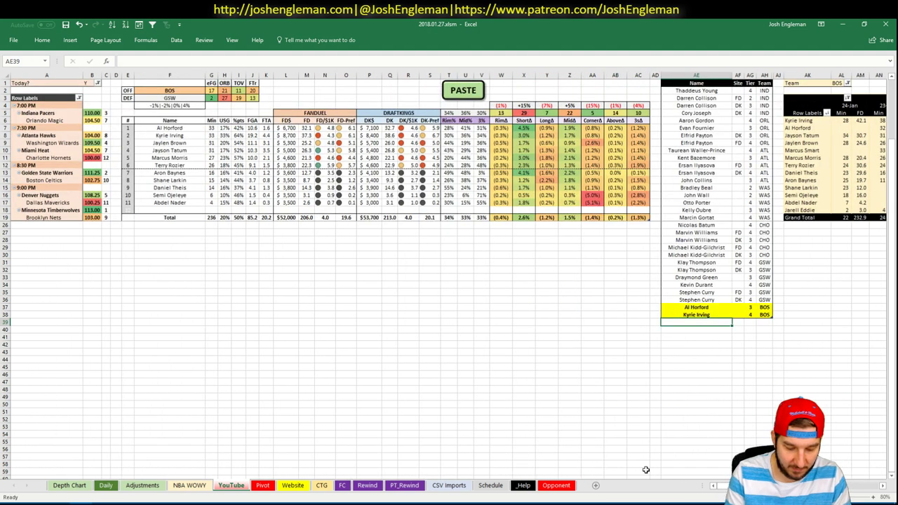
# Step: Add Jayson Tatum with tier 3 and Marcus Morris with tier 4 to the player tier list
pyautogui.write('Jayson Tatum')
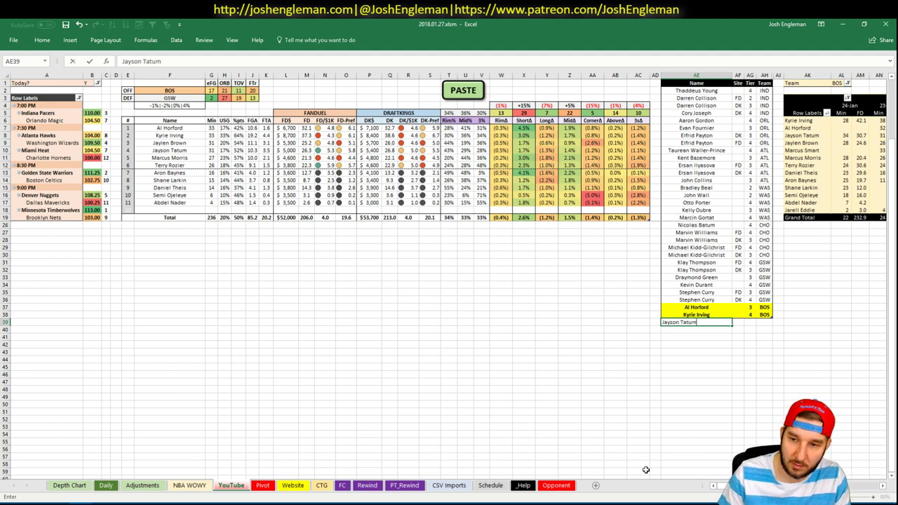
pyautogui.press('Return')
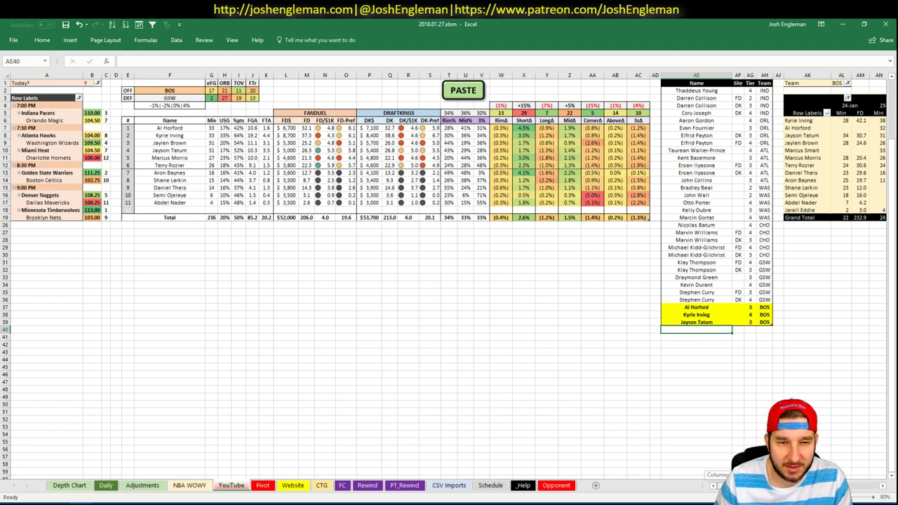
pyautogui.hscroll(8, 449, 281)
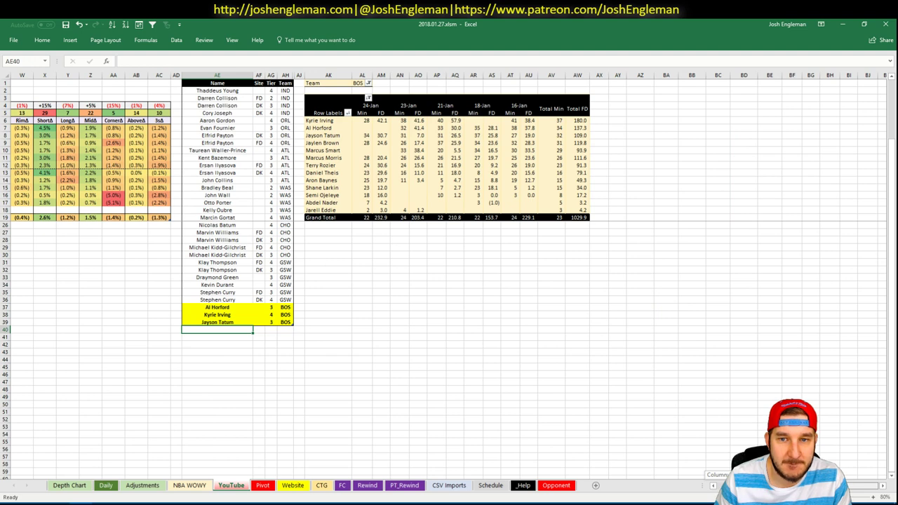
pyautogui.hscroll(-8, 594, 447)
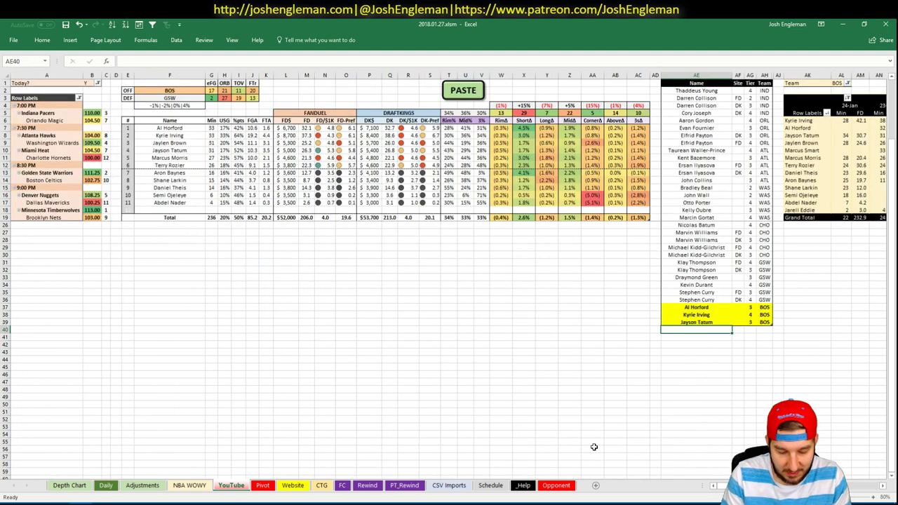
pyautogui.write('Marcus Morris')
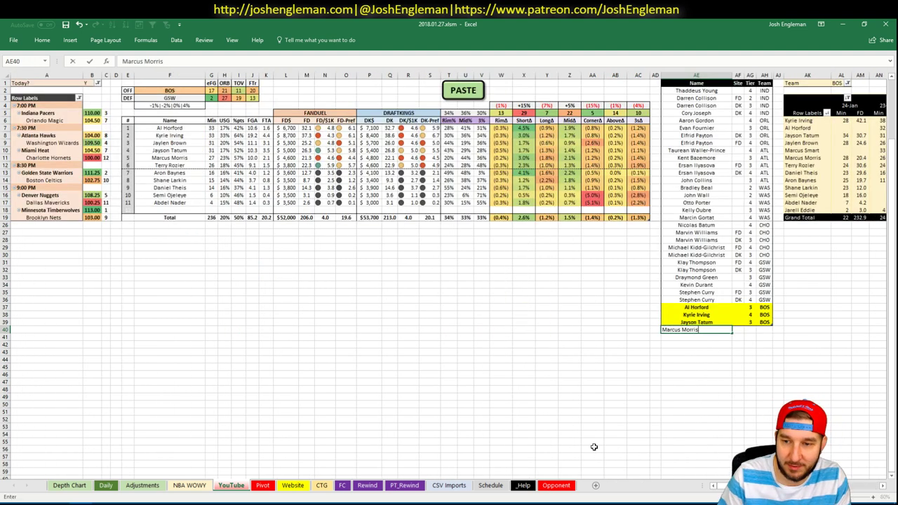
pyautogui.press('Tab')
pyautogui.press('Tab')
pyautogui.write('4')
pyautogui.press('Return')
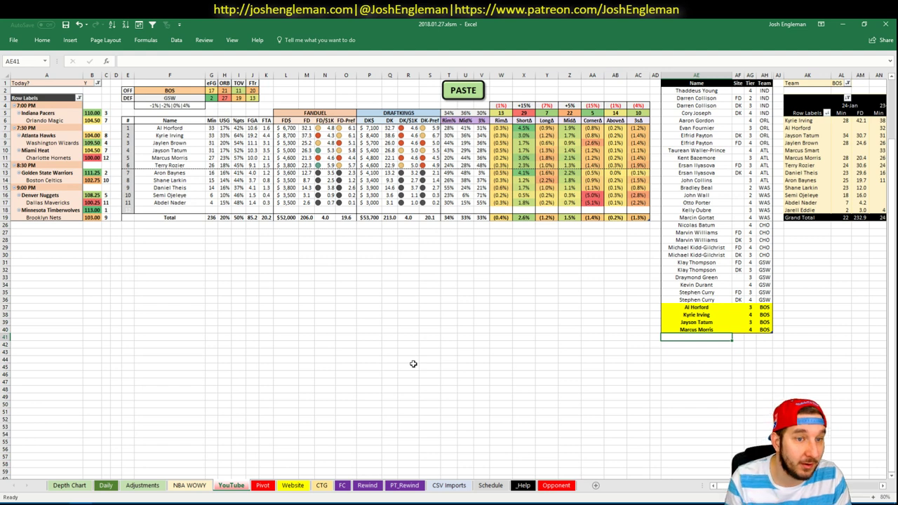
# Step: Add Terry Rozier to the player tier list with site FD and tier 2
pyautogui.write('Terry Rozier')
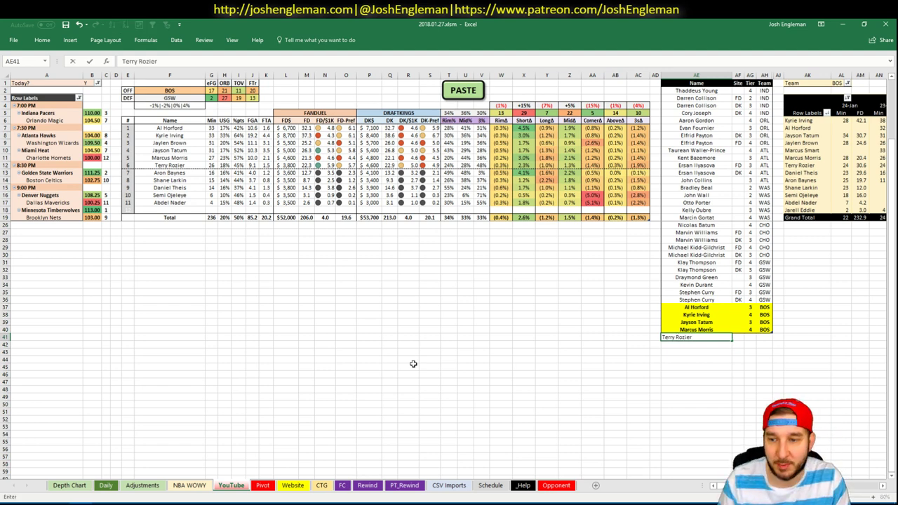
pyautogui.press('Tab')
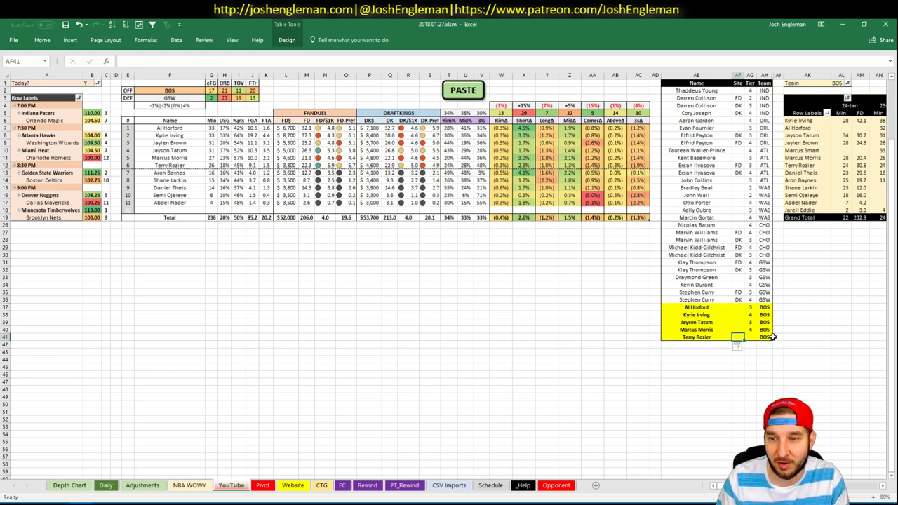
pyautogui.write('FD')
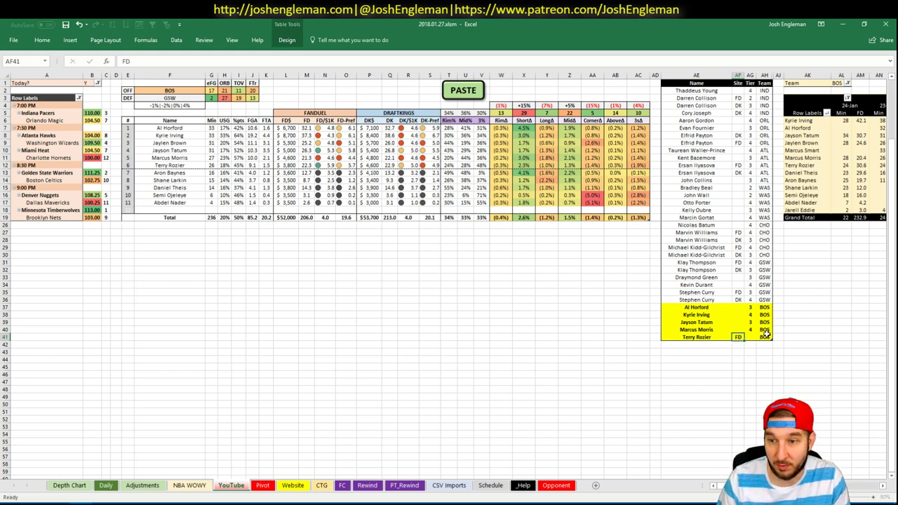
pyautogui.press('Tab')
pyautogui.write('2')
pyautogui.press('Return')
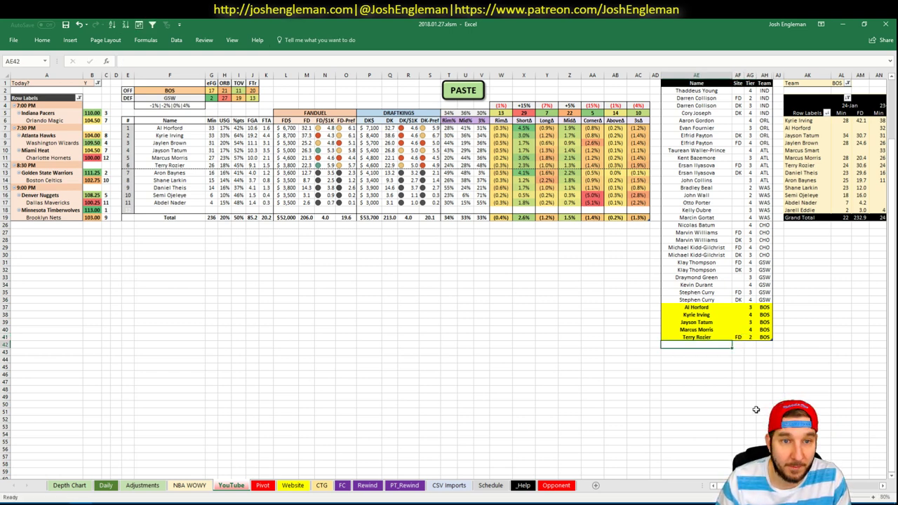
# Step: Add Terry Rozier to the player tier list again with site DK and tier 4
pyautogui.hscroll(5, 449, 281)
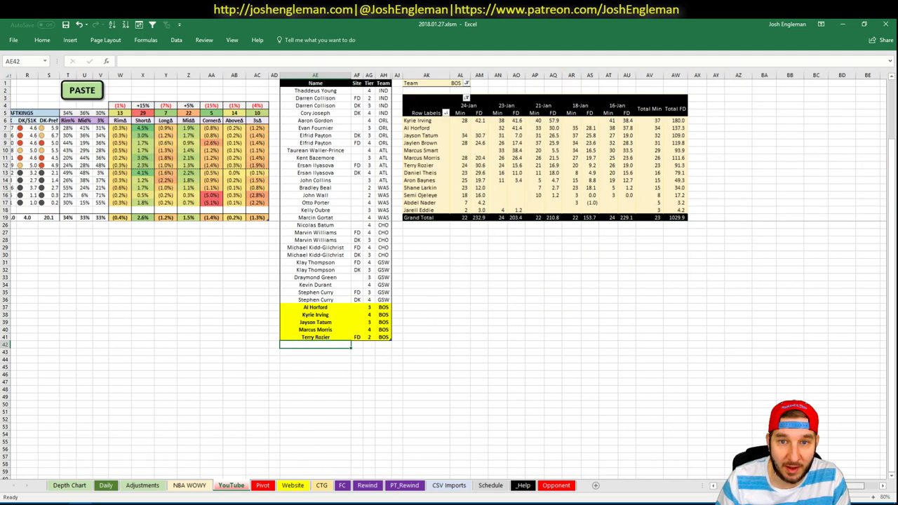
pyautogui.hscroll(1, 449, 281)
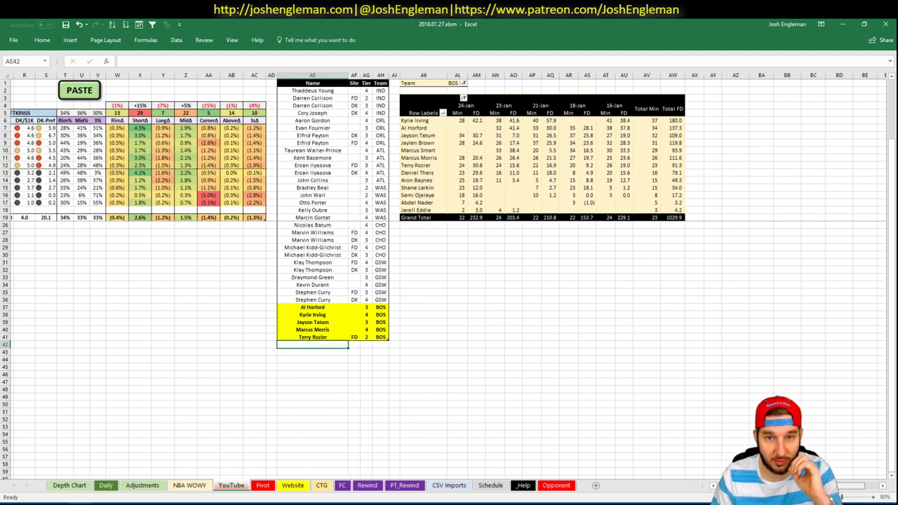
pyautogui.hscroll(-6, 449, 281)
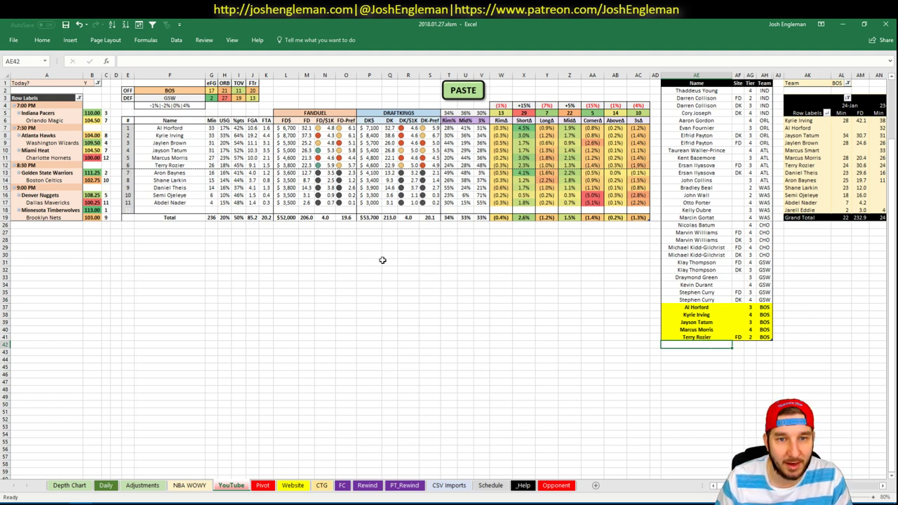
pyautogui.write('Te')
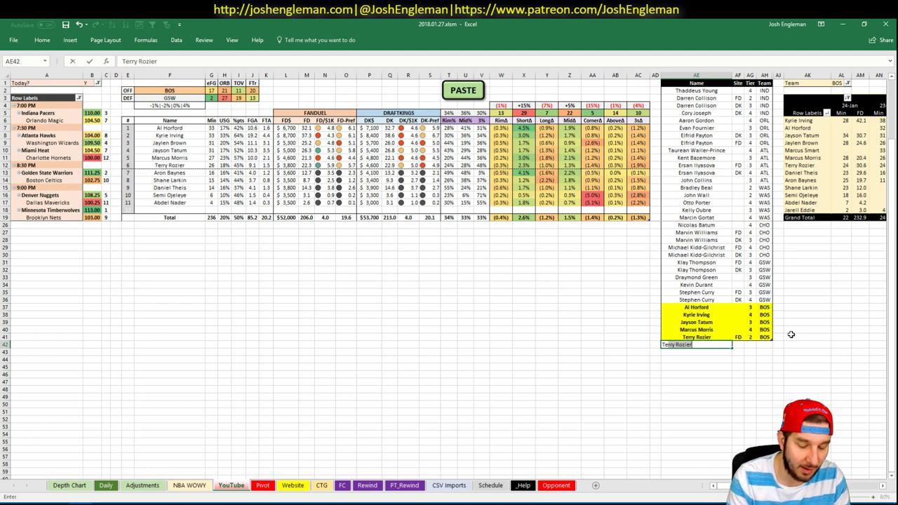
pyautogui.write('rry Rozier')
pyautogui.press('Tab')
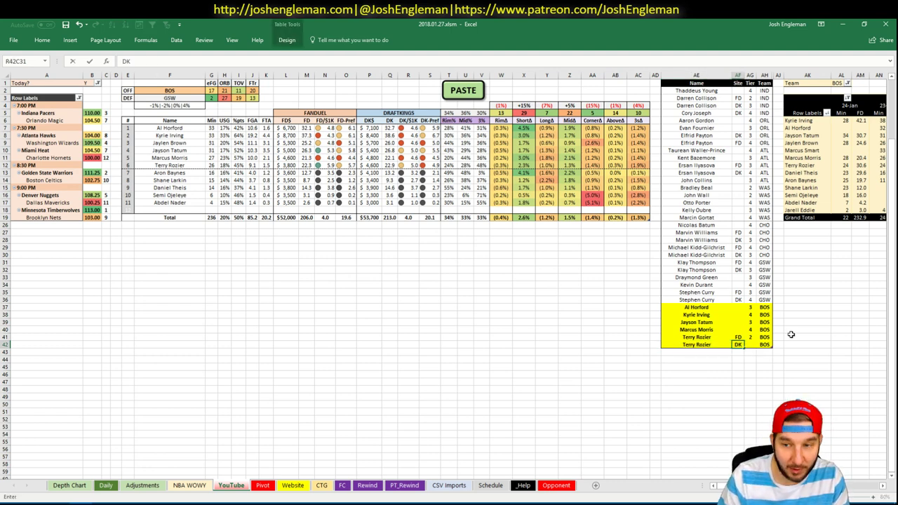
pyautogui.write('DK')
pyautogui.press('Return')
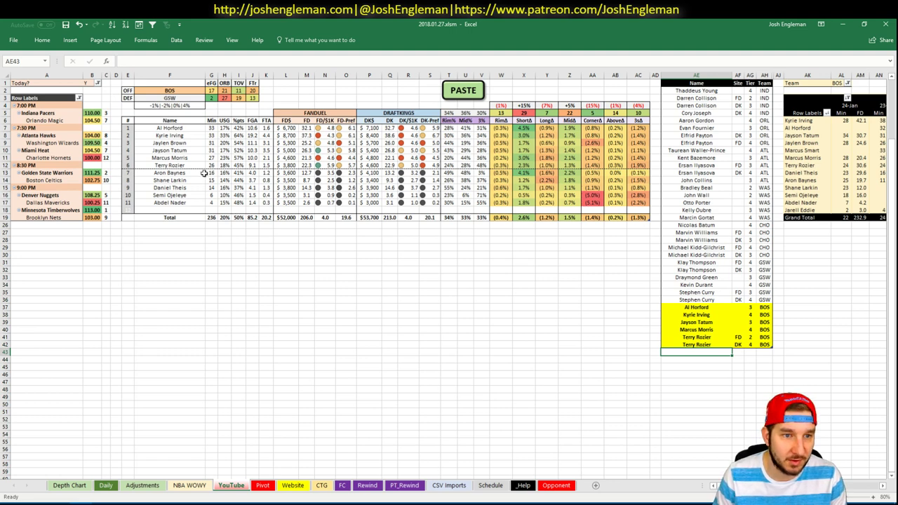
# Step: Change the offensive team of the projections table to DEN
pyautogui.click(163, 92)
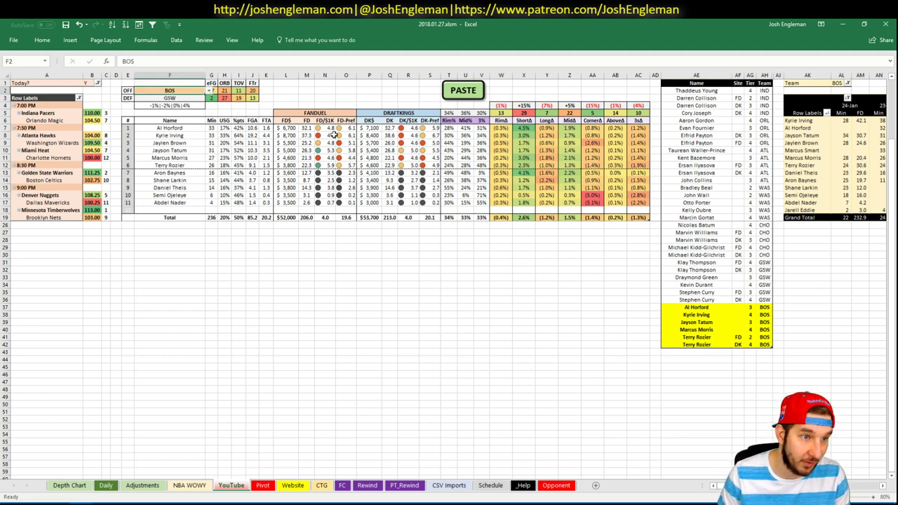
pyautogui.write('DEN')
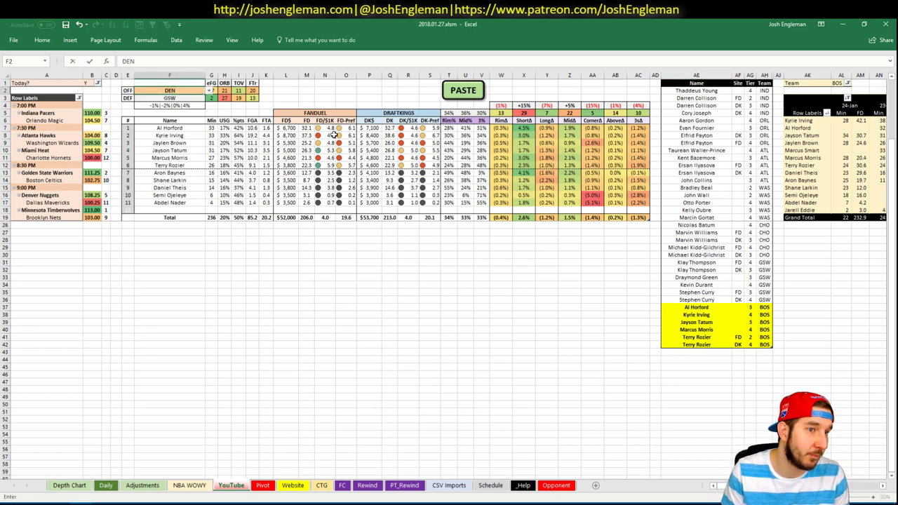
pyautogui.press('Return')
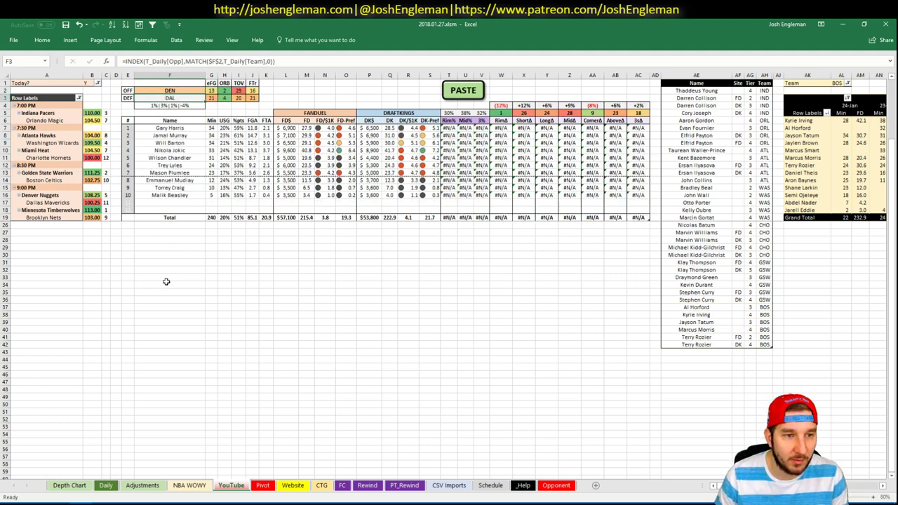
# Step: Switch to Cleaning the Glass in the browser and open the Denver Nuggets team page
pyautogui.hotkey('alt', 'Tab')
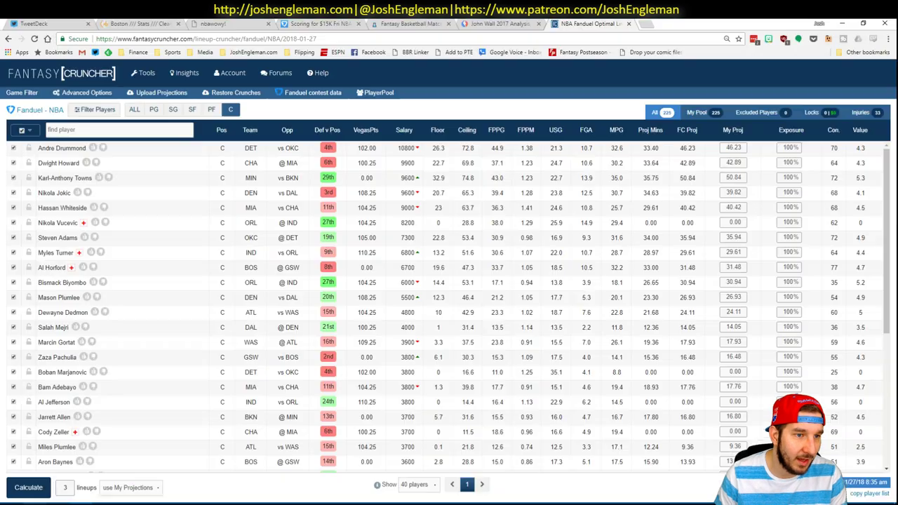
pyautogui.click(171, 23)
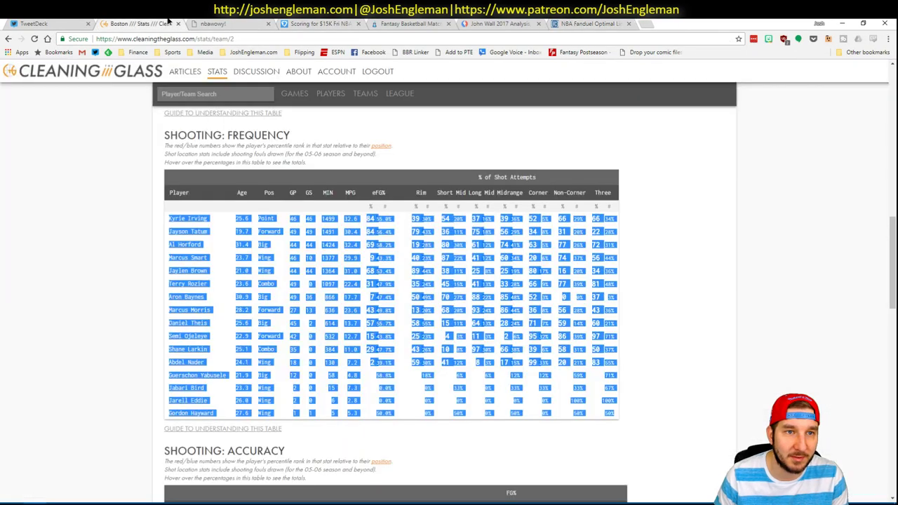
pyautogui.click(221, 92)
pyautogui.write('nug')
pyautogui.press('Down')
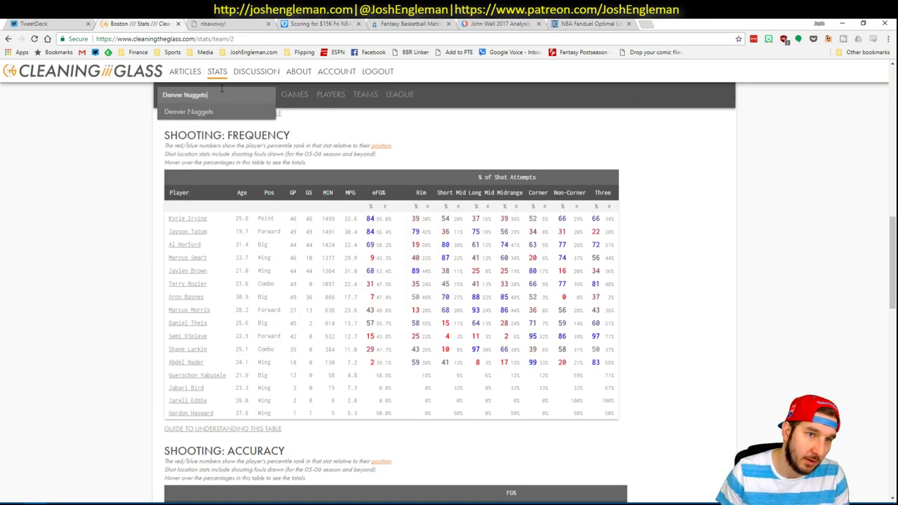
pyautogui.press('Return')
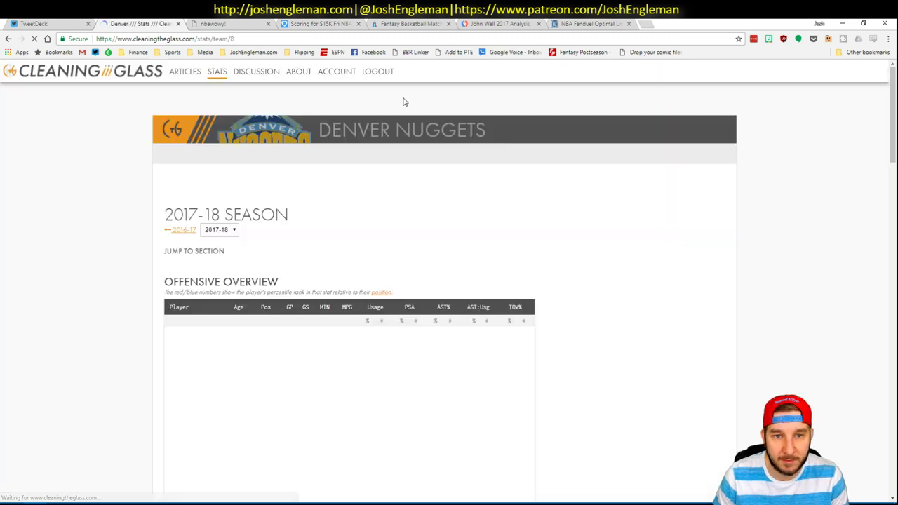
# Step: Copy all Denver player rows of the Shooting: Frequency table and paste them into the Excel workbook with its paste macro
pyautogui.click(303, 264)
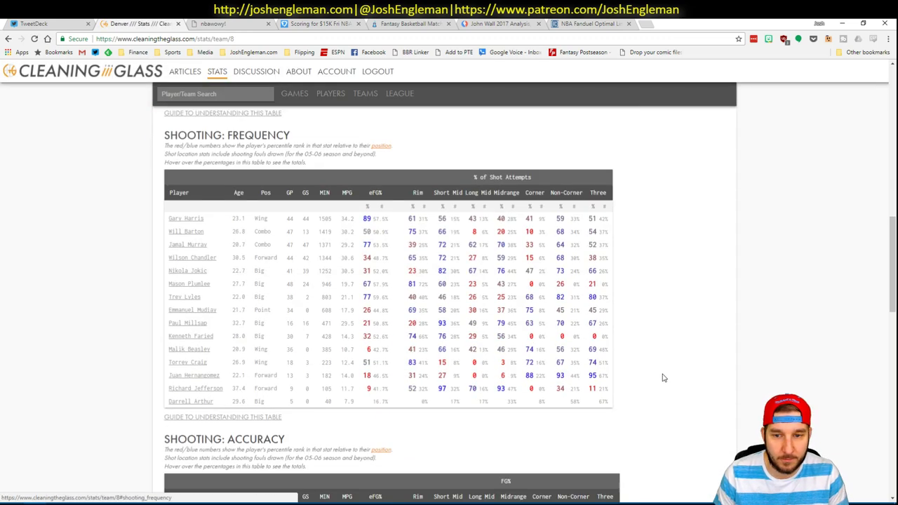
pyautogui.moveTo(623, 402); pyautogui.dragTo(166, 225)
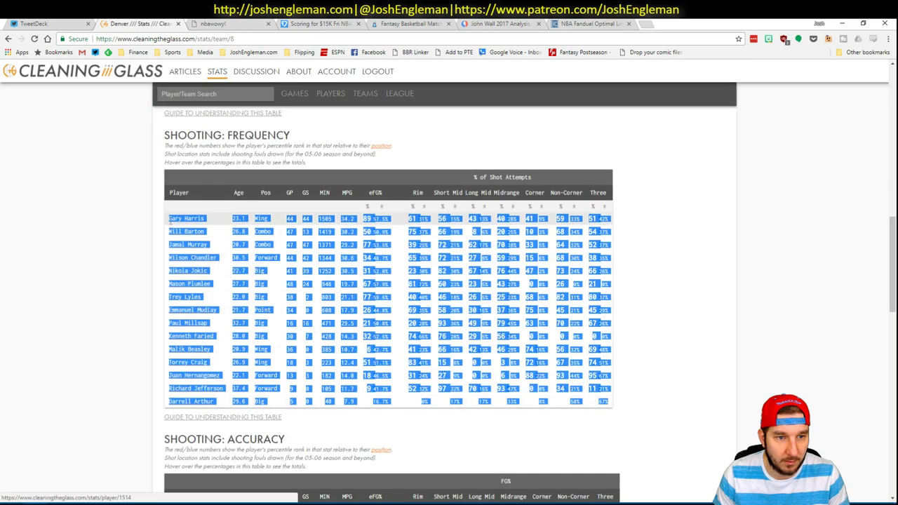
pyautogui.hotkey('alt', 'Tab')
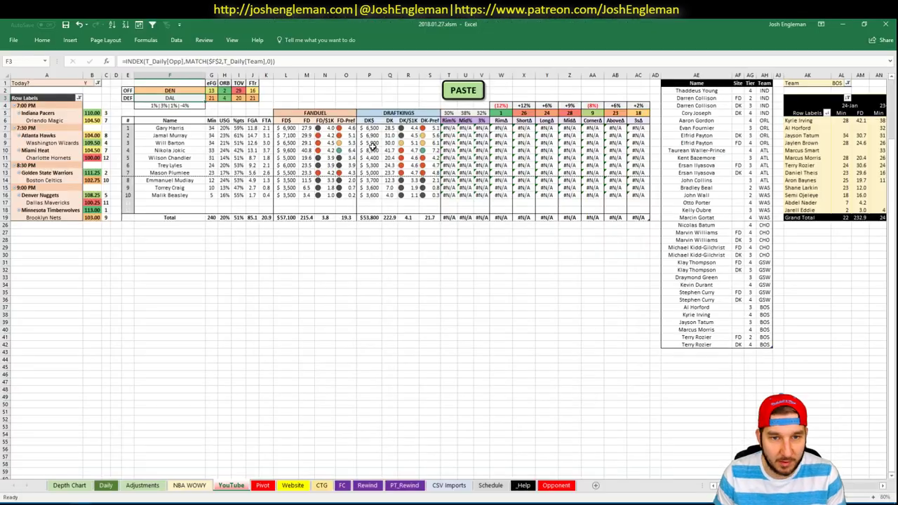
pyautogui.click(455, 92)
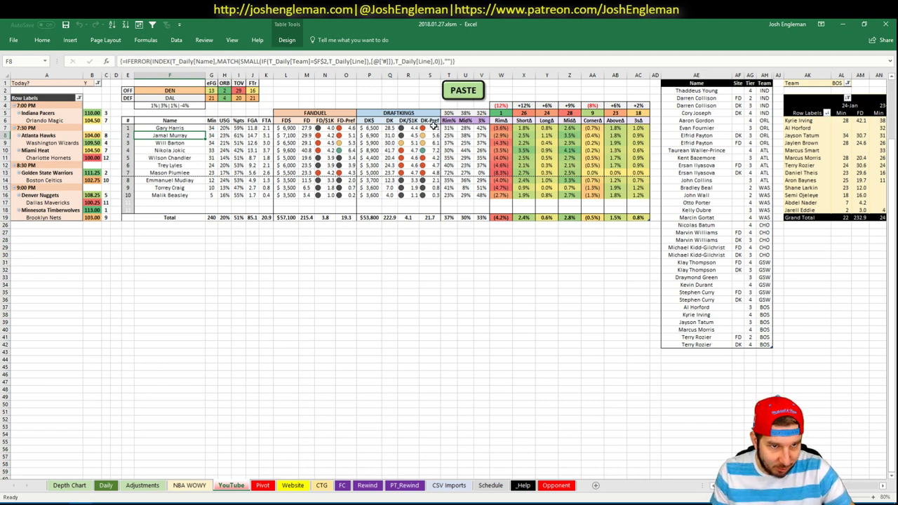
# Step: Set the Team filter of the recent games pivot table to DEN and review the players' minutes and FanDuel points
pyautogui.click(717, 351)
pyautogui.click(840, 83)
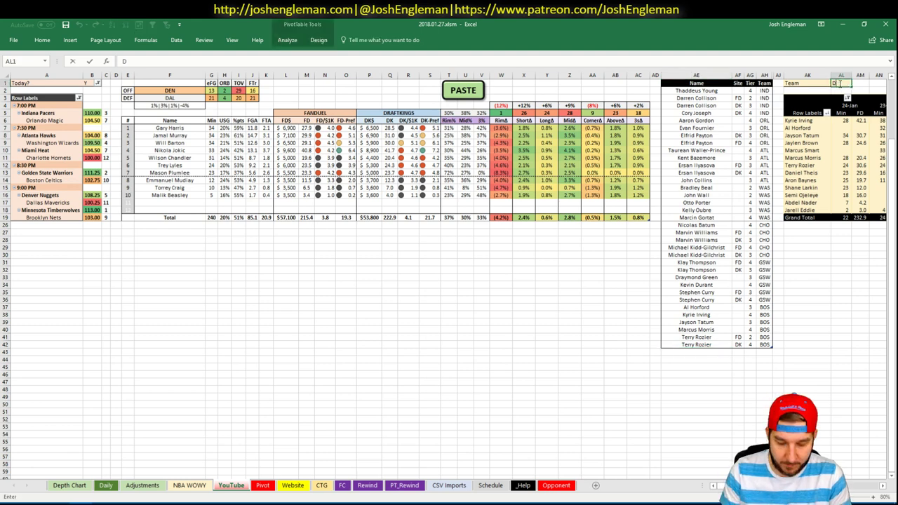
pyautogui.write('DEN')
pyautogui.press('Return')
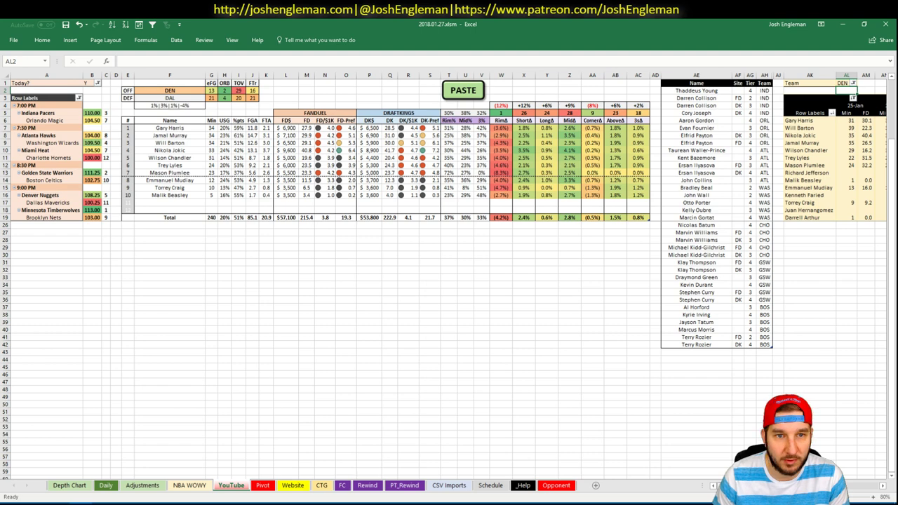
pyautogui.hscroll(6, 449, 281)
pyautogui.hscroll(1, 450, 280)
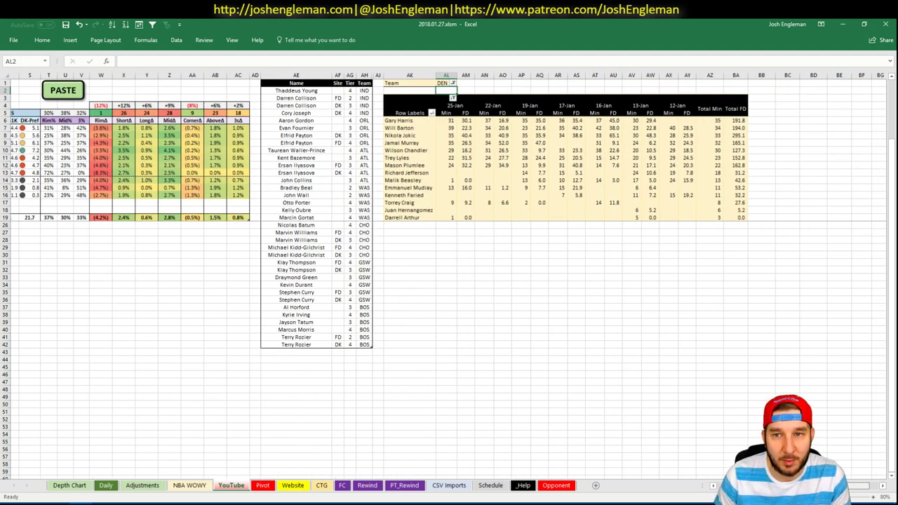
pyautogui.hscroll(-6, 449, 281)
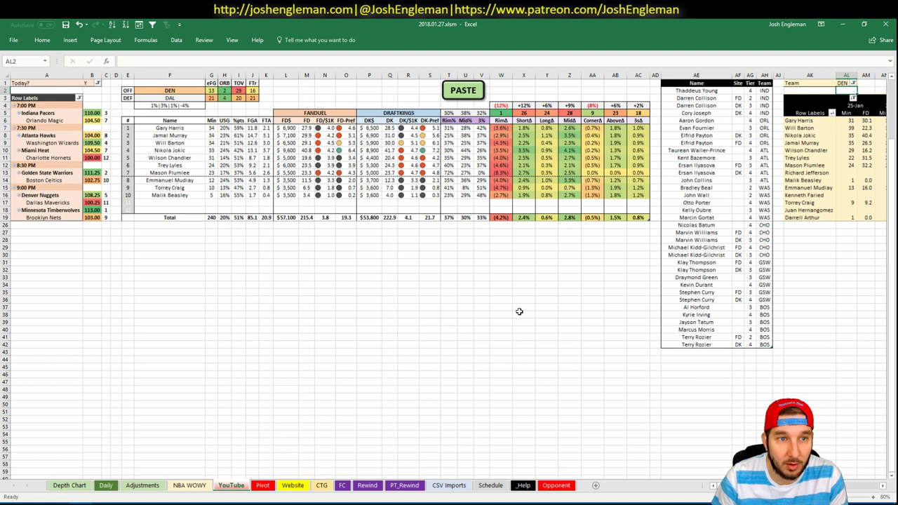
# Step: Add Will Barton with tier 3 in the next free row of the player tier list after checking Denver's recent games
pyautogui.click(684, 351)
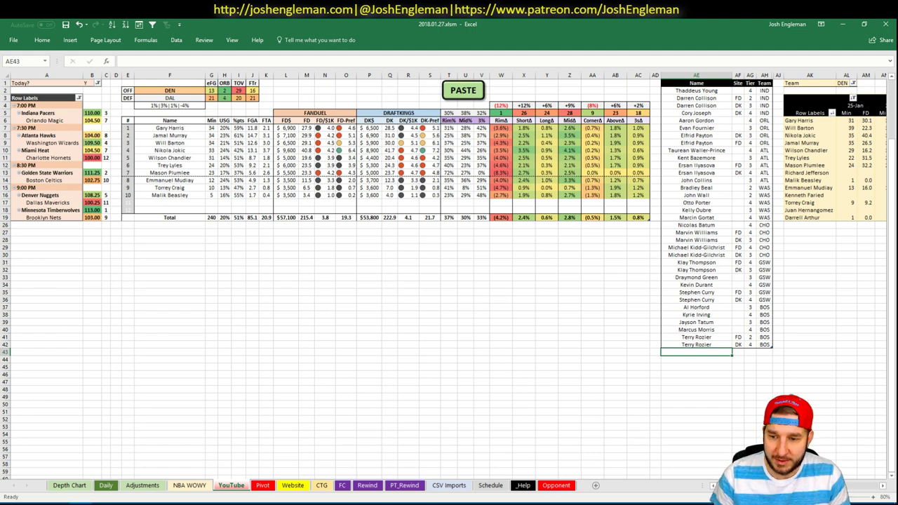
pyautogui.hscroll(7, 779, 377)
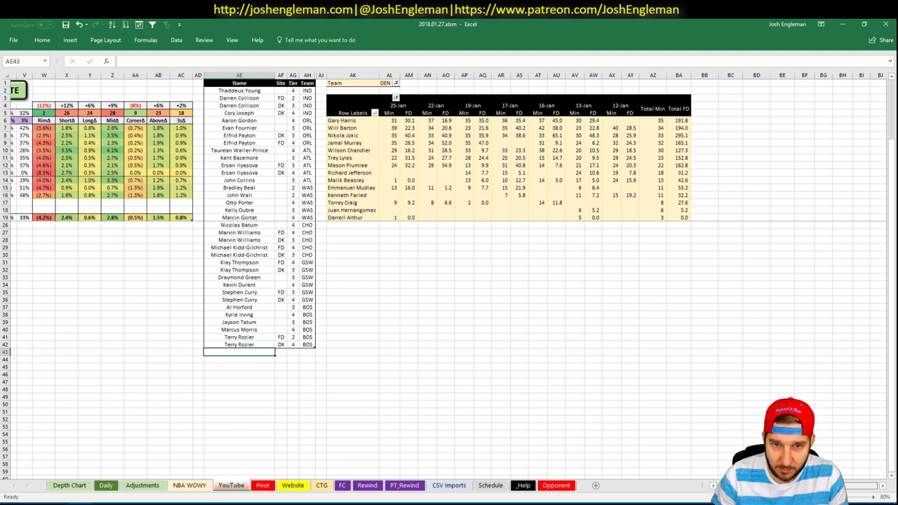
pyautogui.hscroll(1, 449, 274)
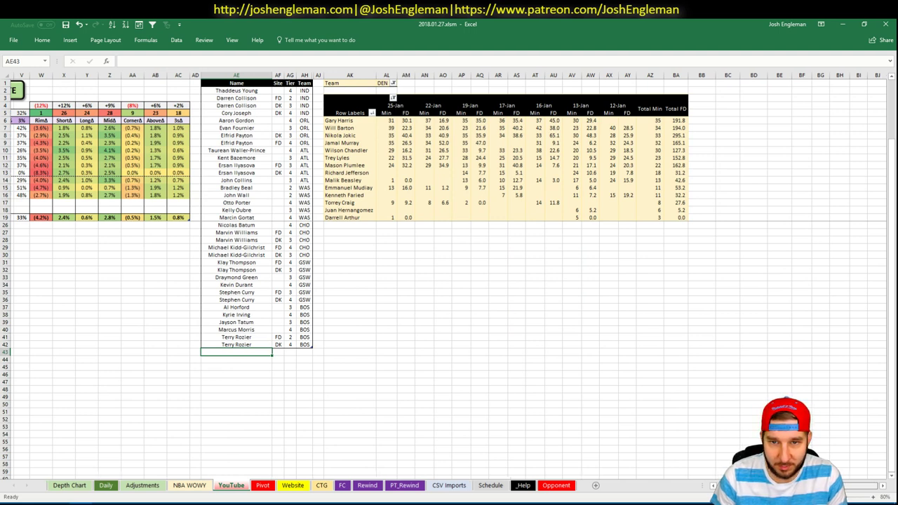
pyautogui.hscroll(-7, 620, 358)
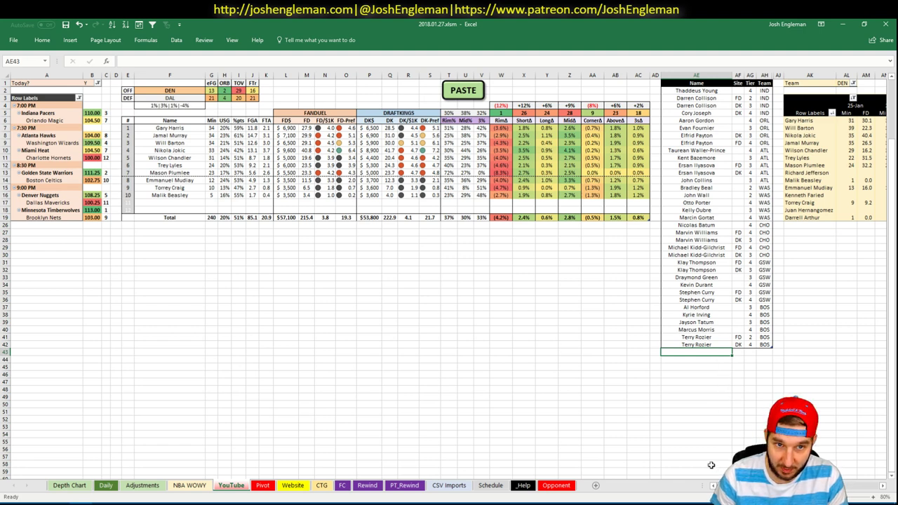
pyautogui.hscroll(5, 449, 281)
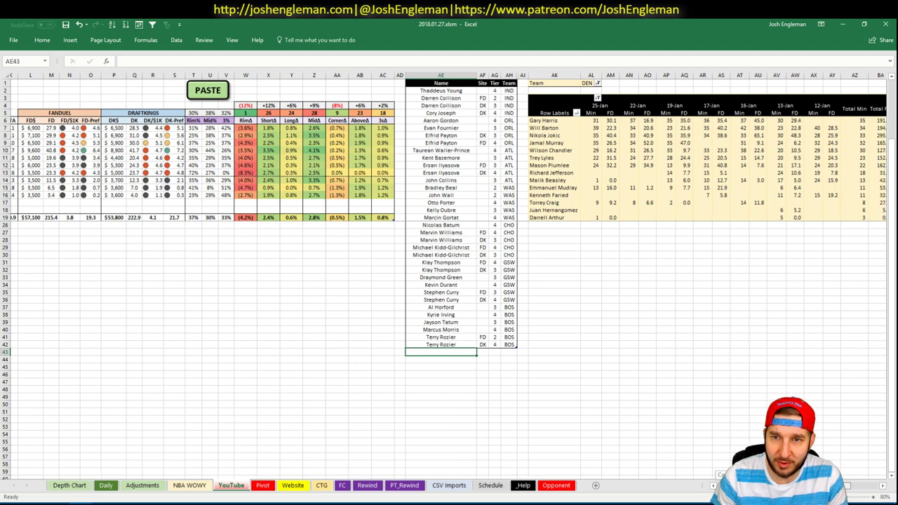
pyautogui.hscroll(5, 449, 281)
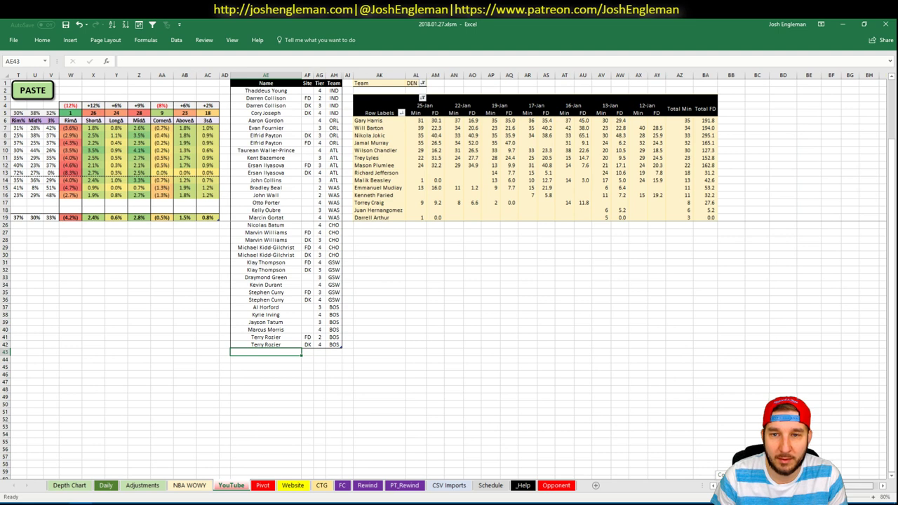
pyautogui.hscroll(-10, 639, 458)
pyautogui.write('Wi')
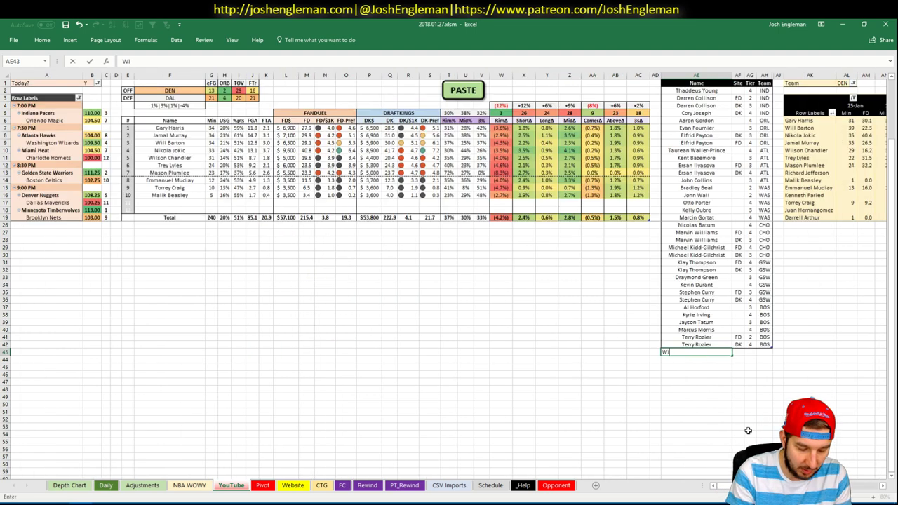
pyautogui.write('ll Barton')
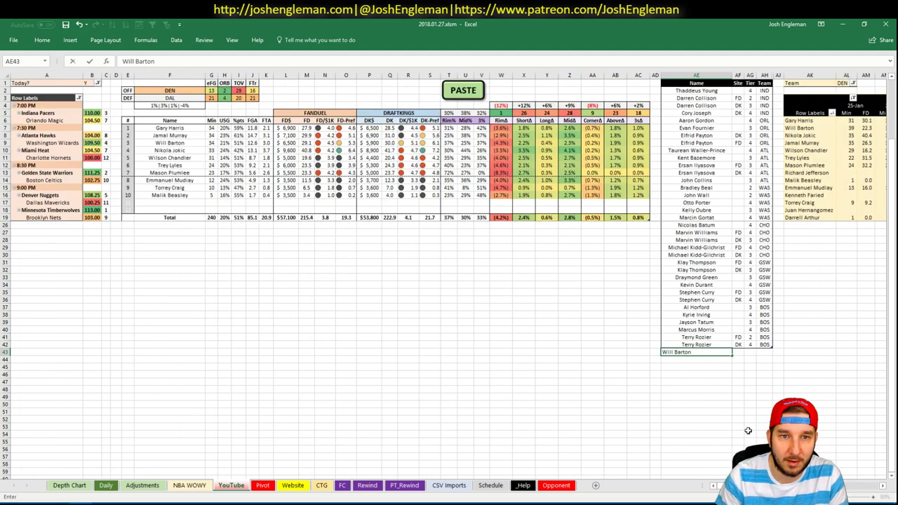
pyautogui.press('Return')
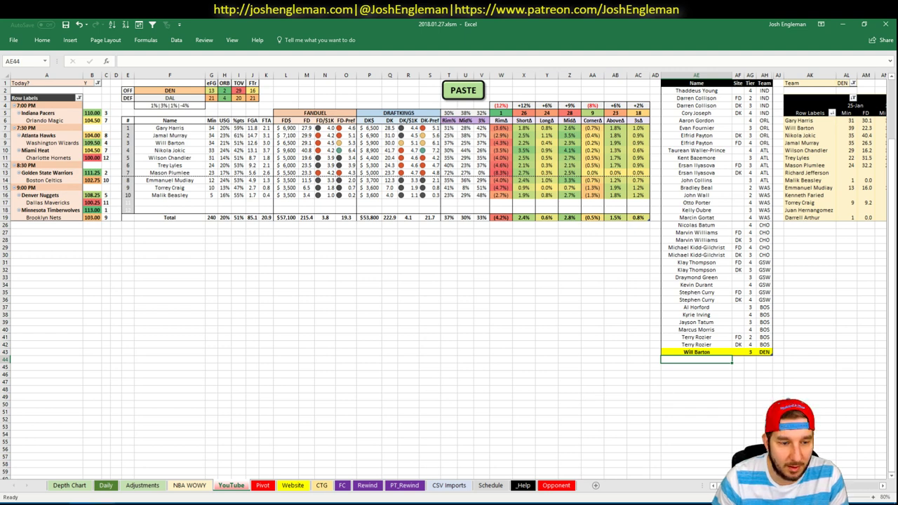
# Step: Review Nikola Jokic's game log against opponent DAL on FantasyCruncher in the browser, and return to the Excel workbook
pyautogui.hotkey('alt', 'Tab')
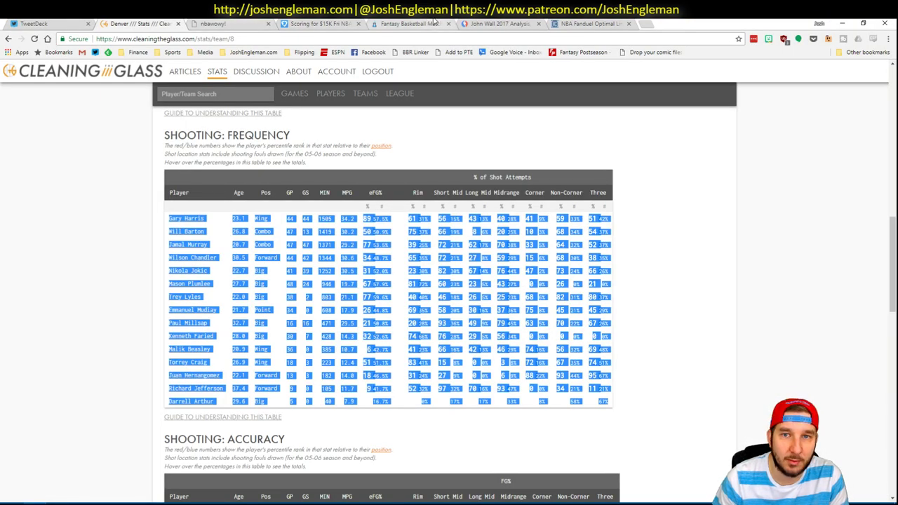
pyautogui.click(553, 24)
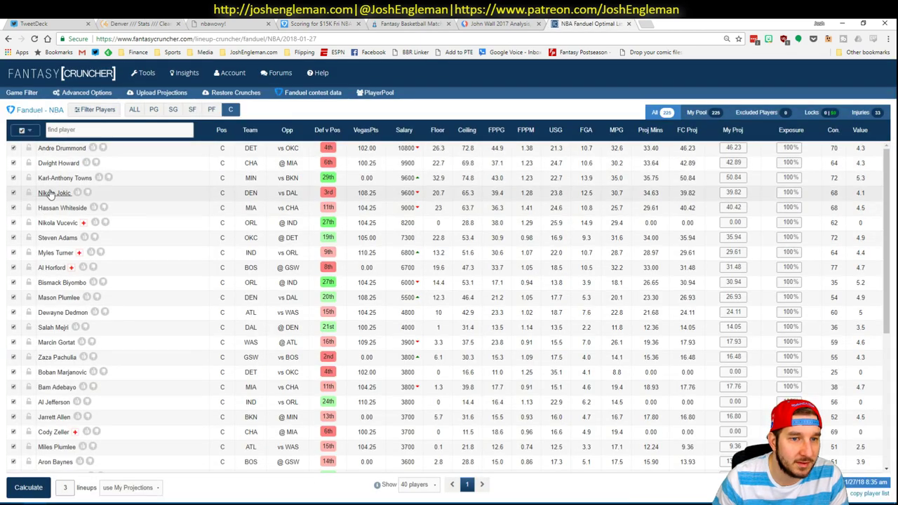
pyautogui.click(320, 193)
pyautogui.click(301, 214)
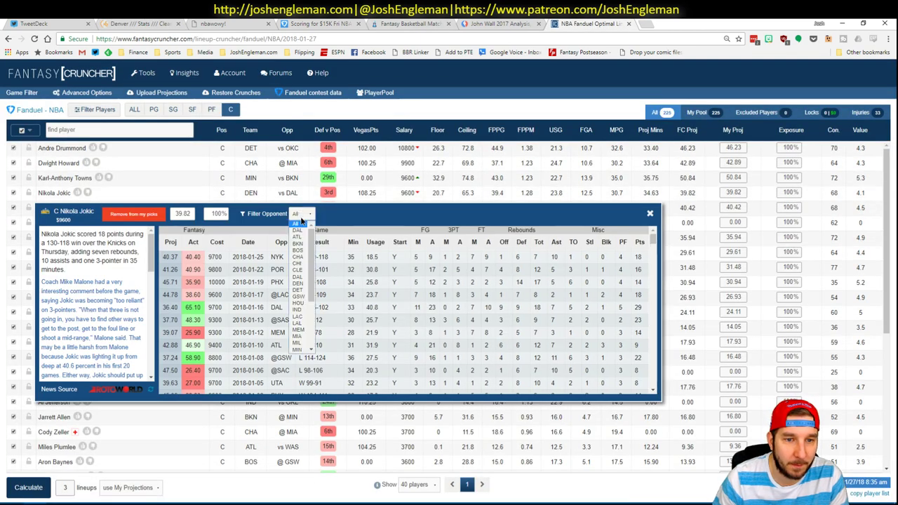
pyautogui.click(299, 231)
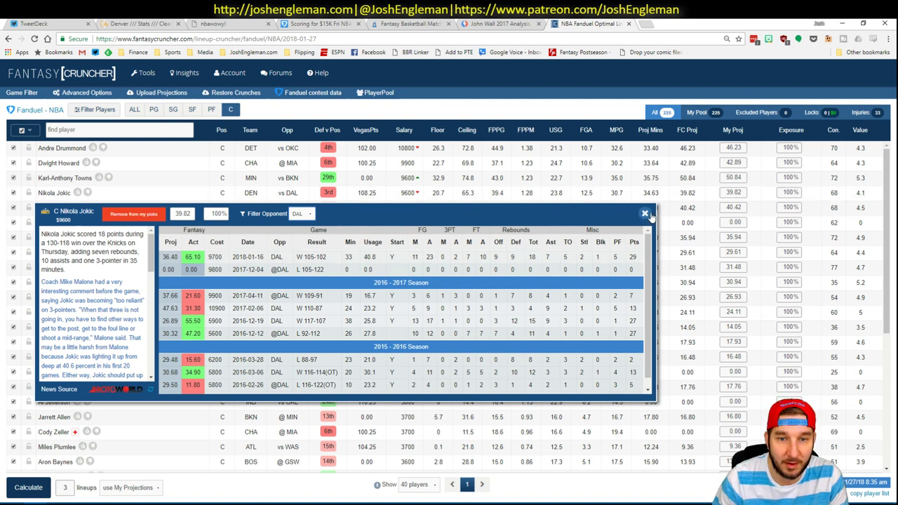
pyautogui.moveTo(648, 216); pyautogui.dragTo(429, 298)
pyautogui.hotkey('alt', 'Tab')
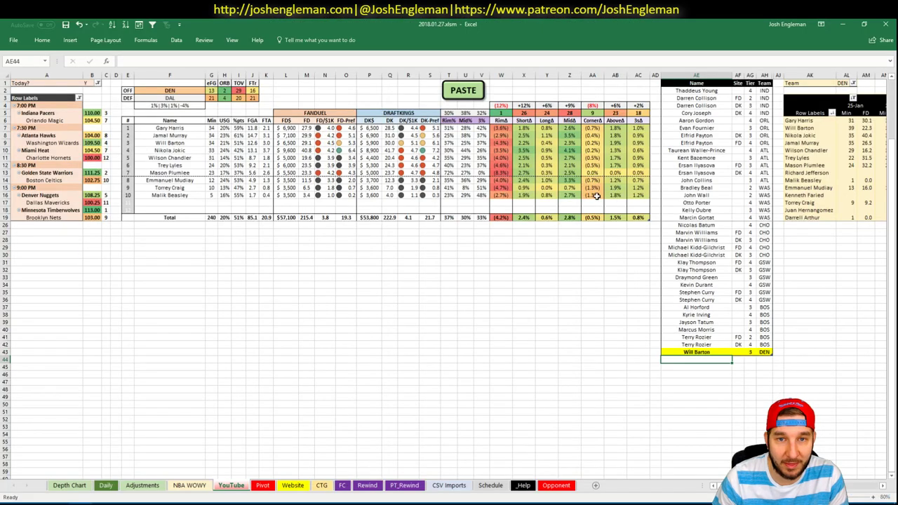
# Step: Add Nikola Jokic with tier 2 in the next free row of the player tier list after checking Denver's recent games
pyautogui.write('Nikola')
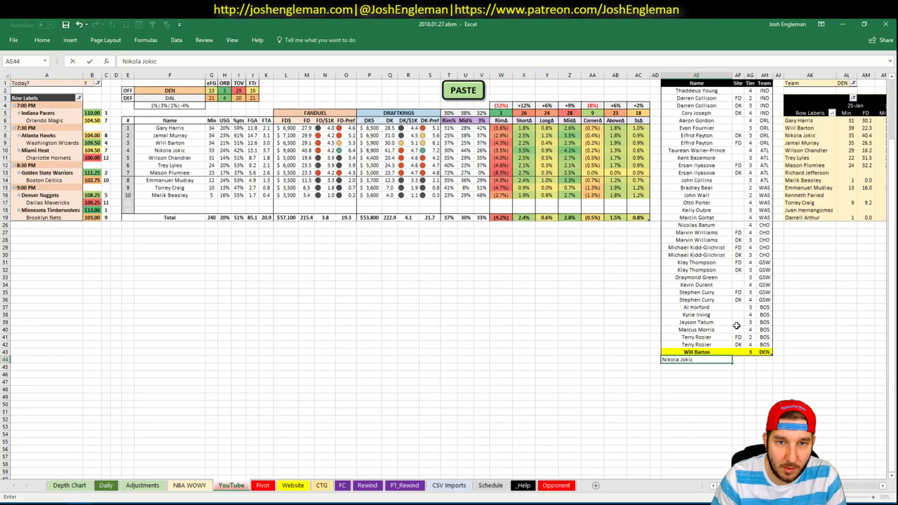
pyautogui.write(' Jokic')
pyautogui.press('Tab')
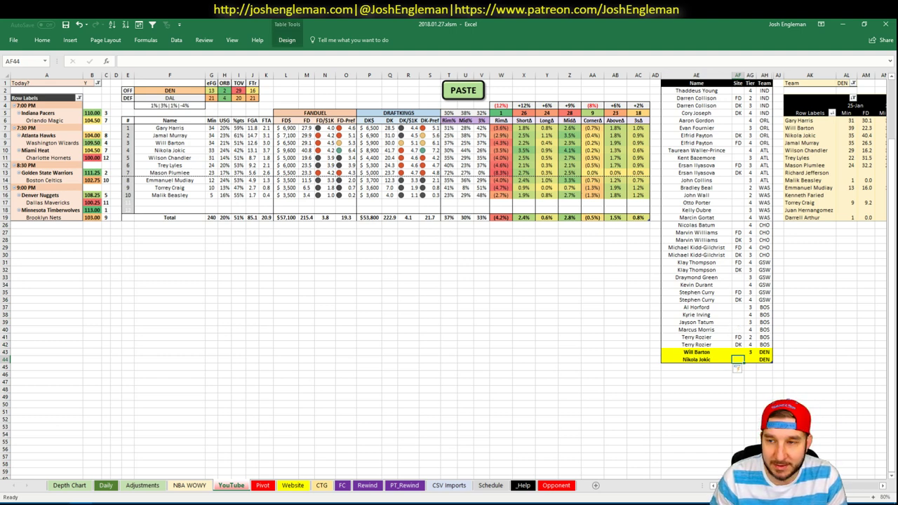
pyautogui.hscroll(5, 449, 273)
pyautogui.hscroll(-5, 649, 461)
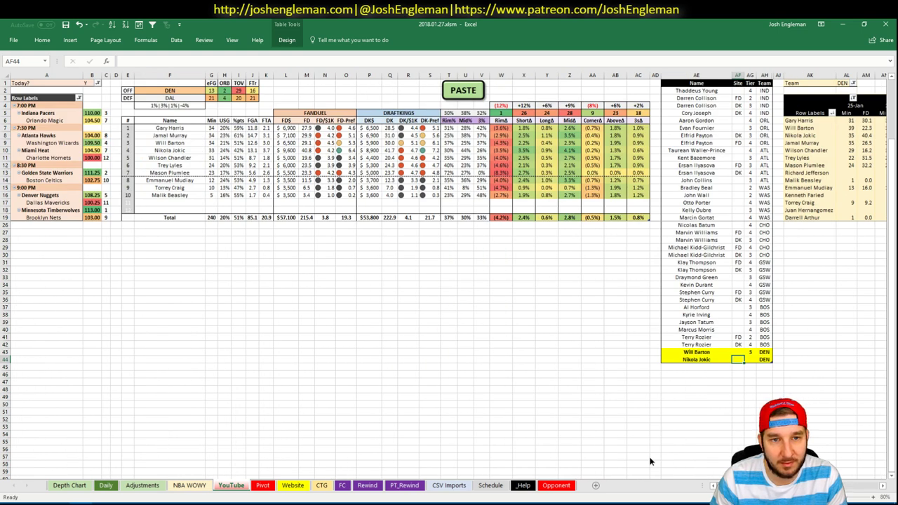
pyautogui.hscroll(7, 449, 274)
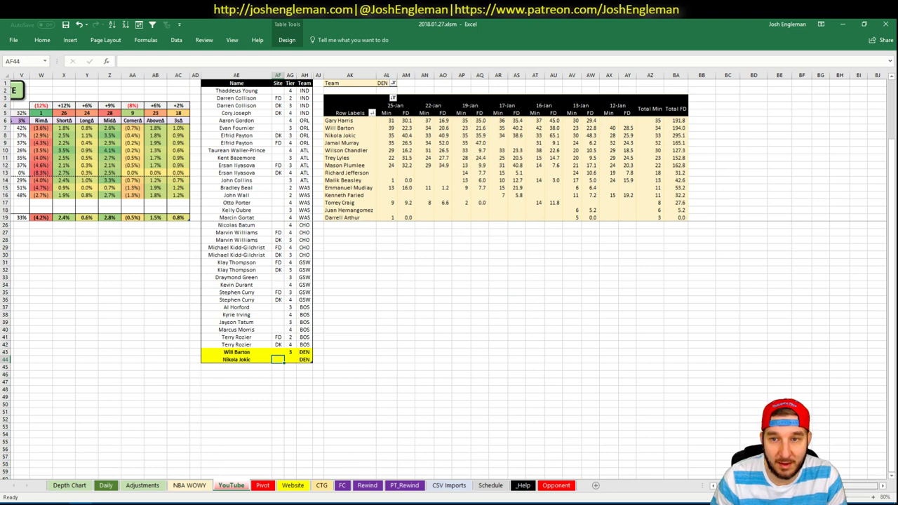
pyautogui.click(650, 366)
pyautogui.hscroll(-7, 449, 274)
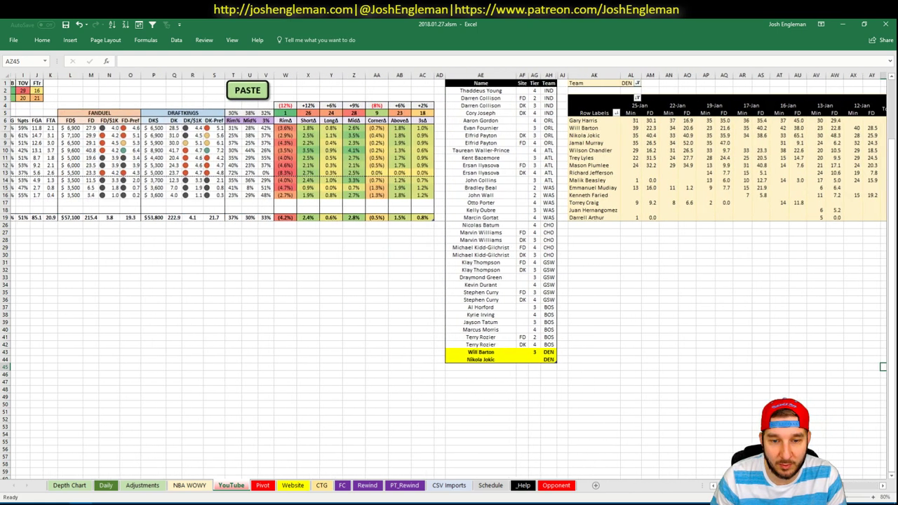
pyautogui.click(750, 359)
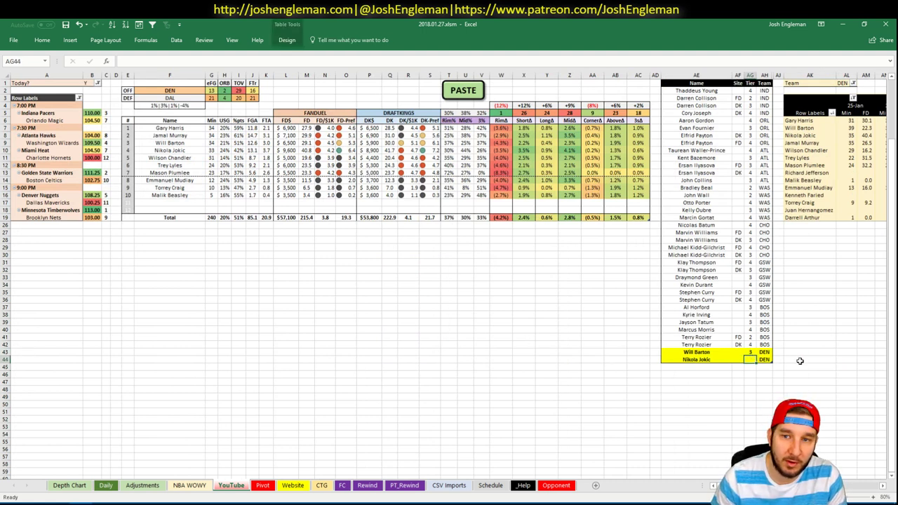
pyautogui.write('2')
pyautogui.press('Return')
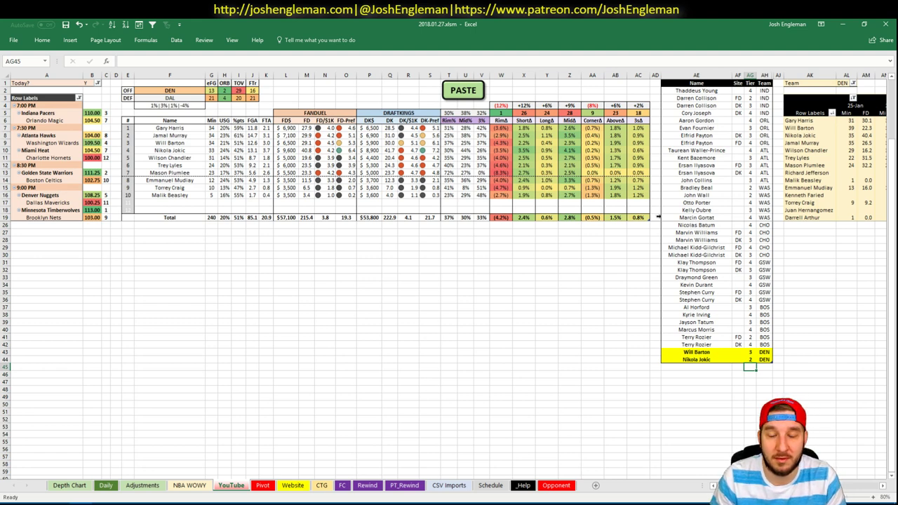
pyautogui.click(597, 247)
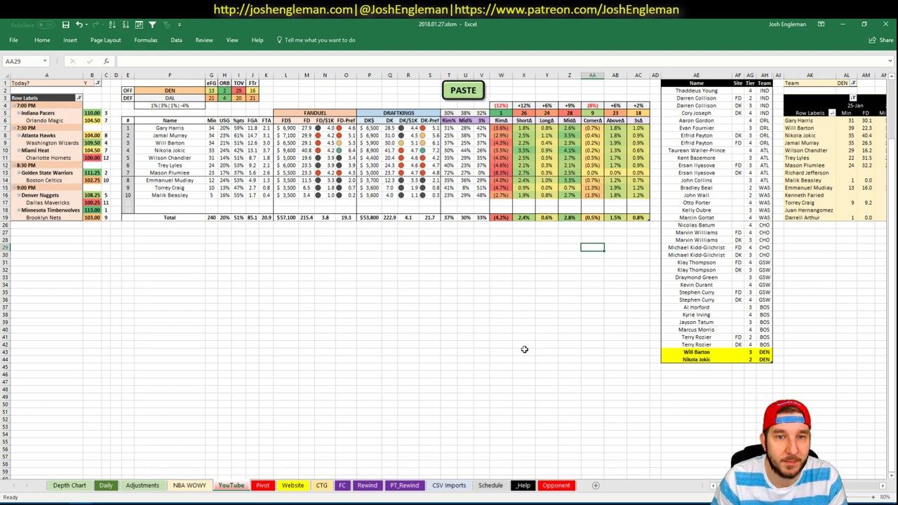
# Step: Add Wilson Chandler with site DK and tier 4 in the next free row of the player tier list
pyautogui.click(694, 366)
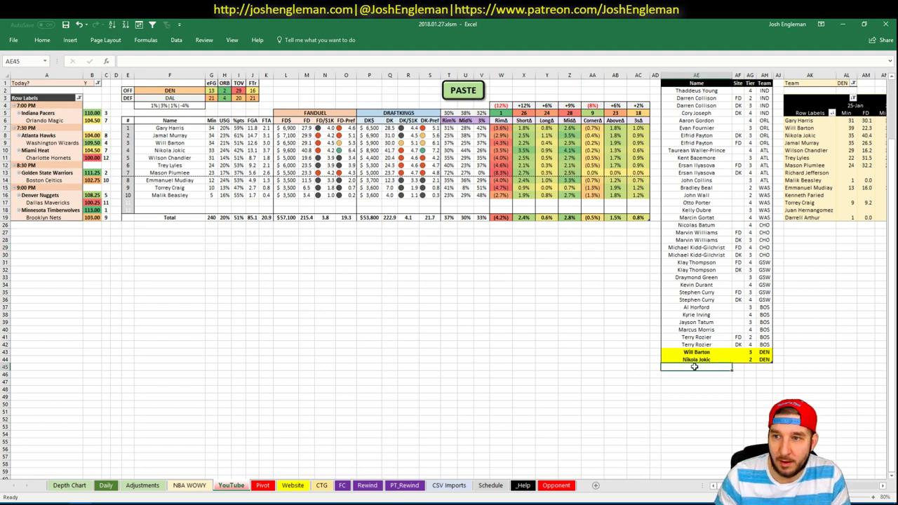
pyautogui.write('Wilson')
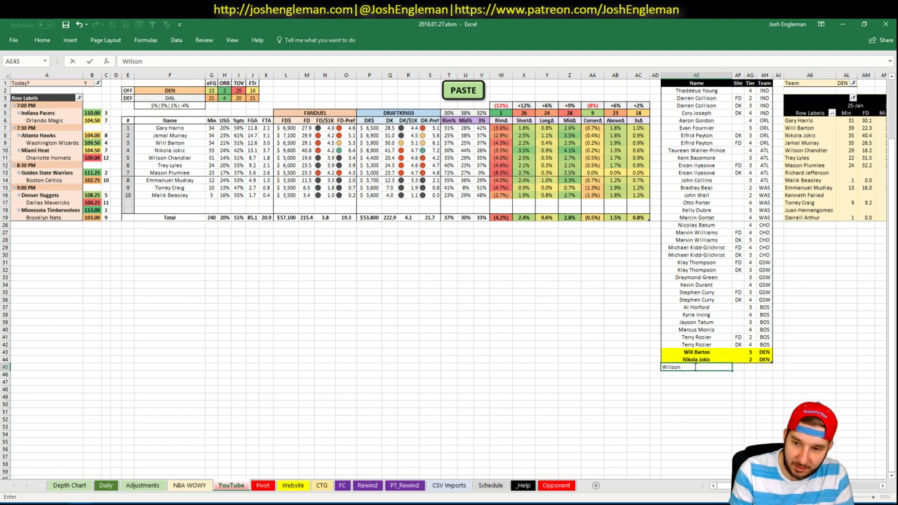
pyautogui.write(' Chand')
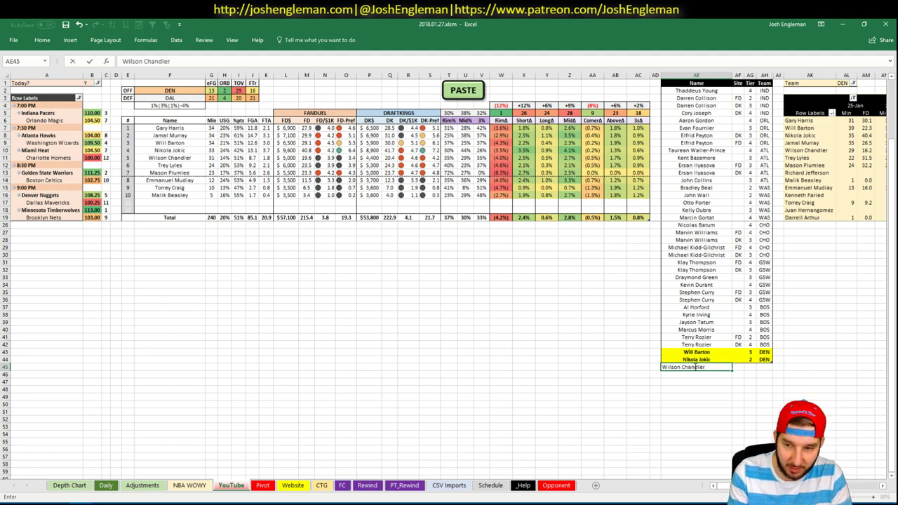
pyautogui.write('ler')
pyautogui.press('Tab')
pyautogui.write('DK')
pyautogui.press('Tab')
pyautogui.write('4')
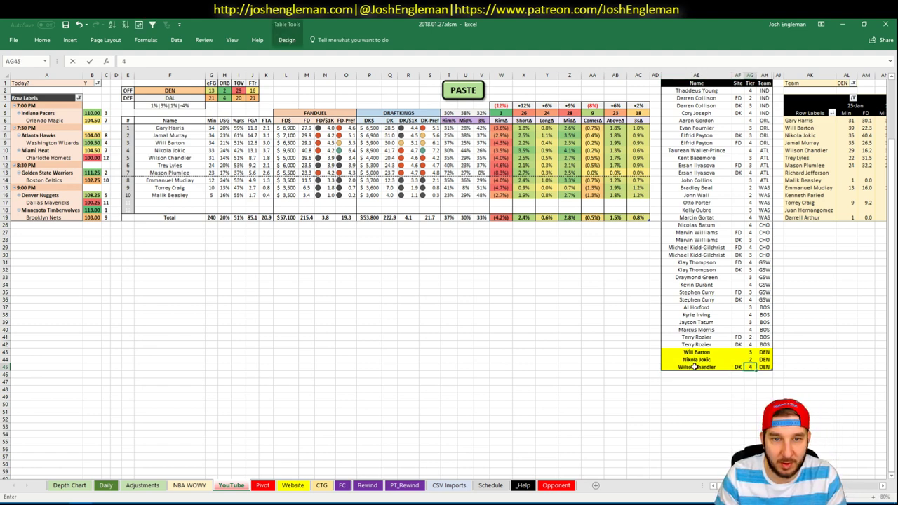
pyautogui.press('Return')
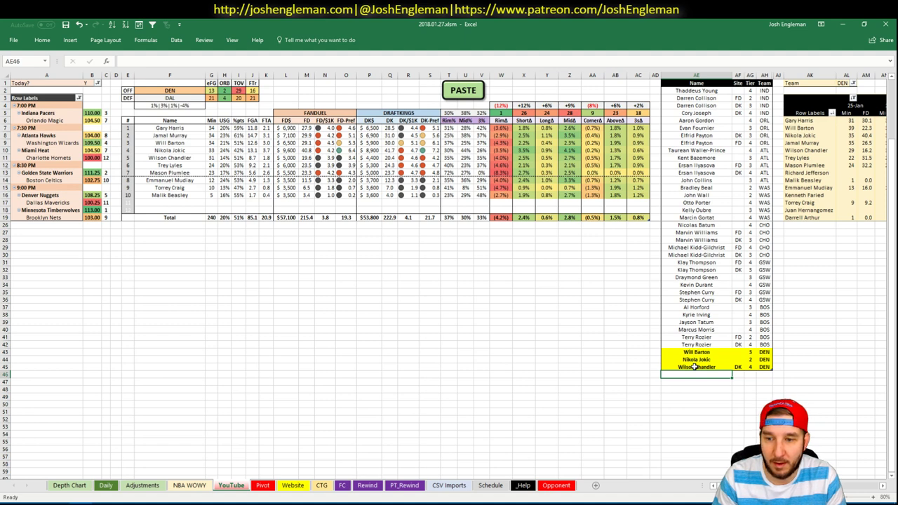
# Step: Add Trey Lyles with site DK and tier 4 in the next free row of the player tier list
pyautogui.write('Trey Lyles')
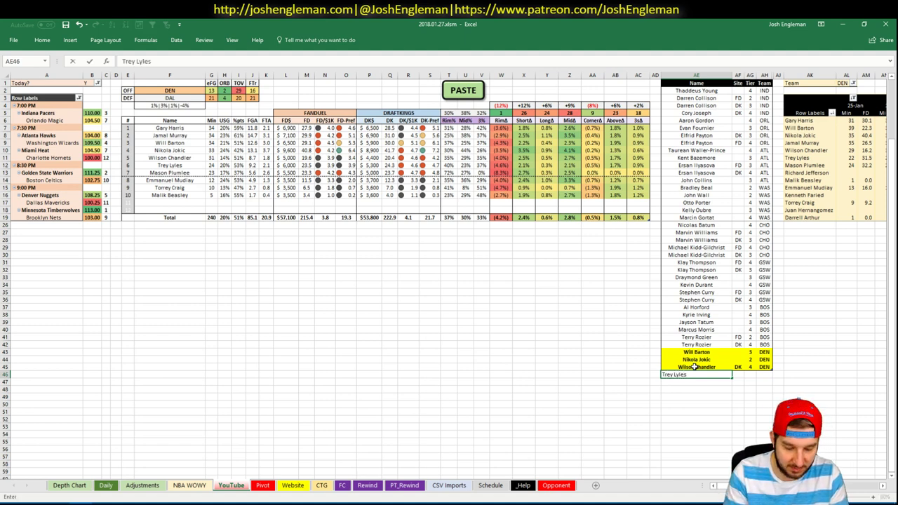
pyautogui.press('Tab')
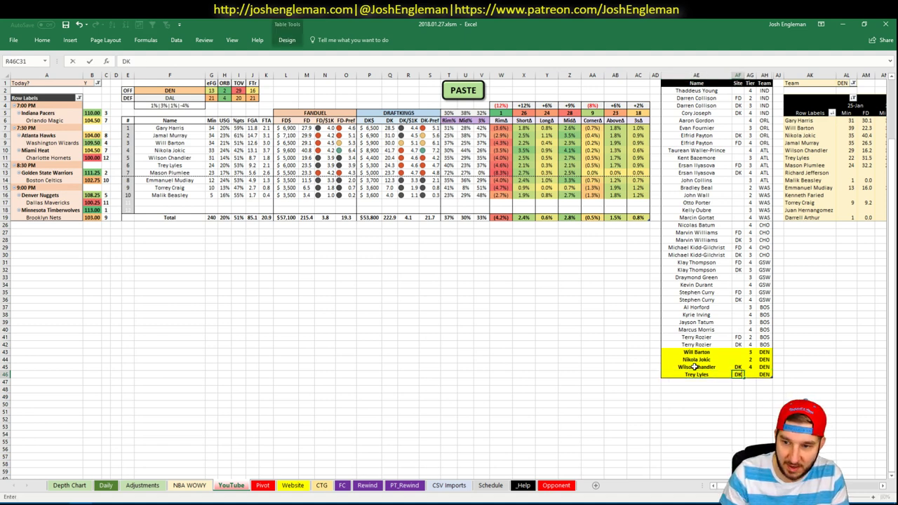
pyautogui.write('DK')
pyautogui.press('Tab')
pyautogui.write('4')
pyautogui.press('Return')
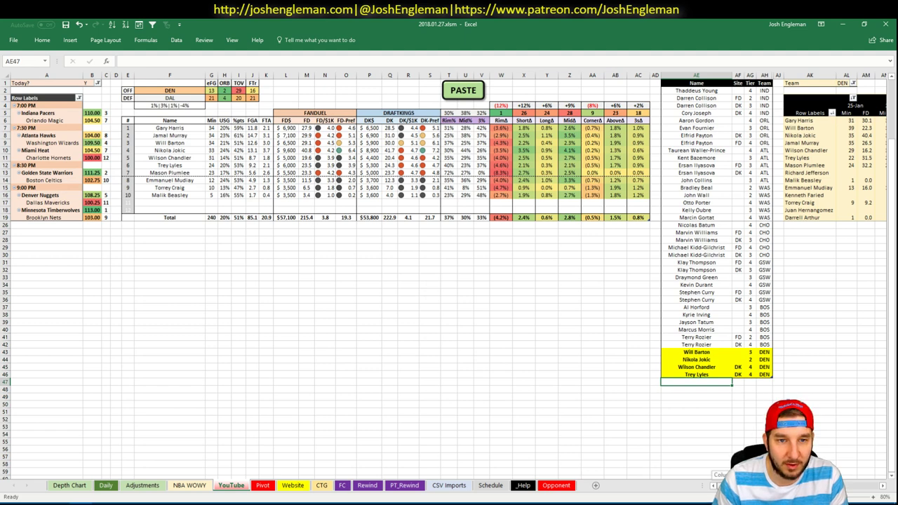
# Step: Check Denver's recent games table and add Mason Plumlee with tier 4 in the next free row of the player tier list
pyautogui.hscroll(10, 449, 281)
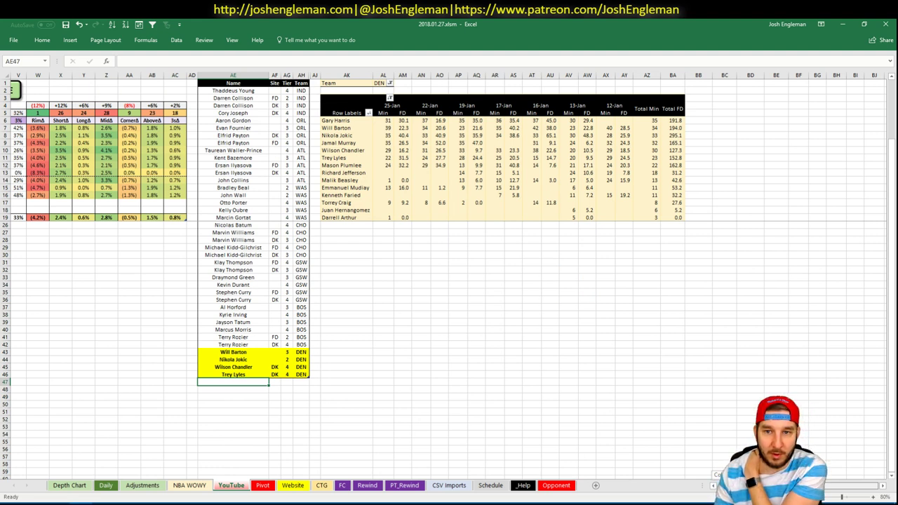
pyautogui.hscroll(-8, 449, 281)
pyautogui.hscroll(3, 449, 280)
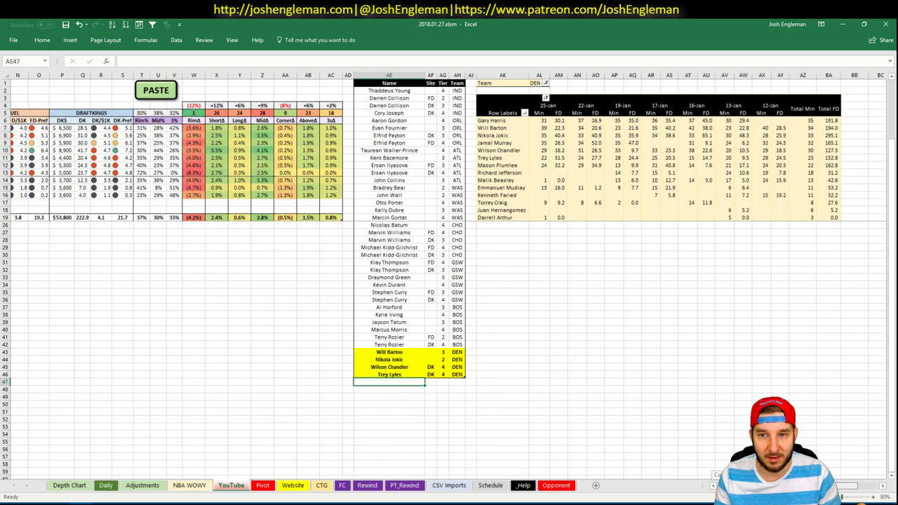
pyautogui.hscroll(-1, 449, 281)
pyautogui.hscroll(-5, 684, 451)
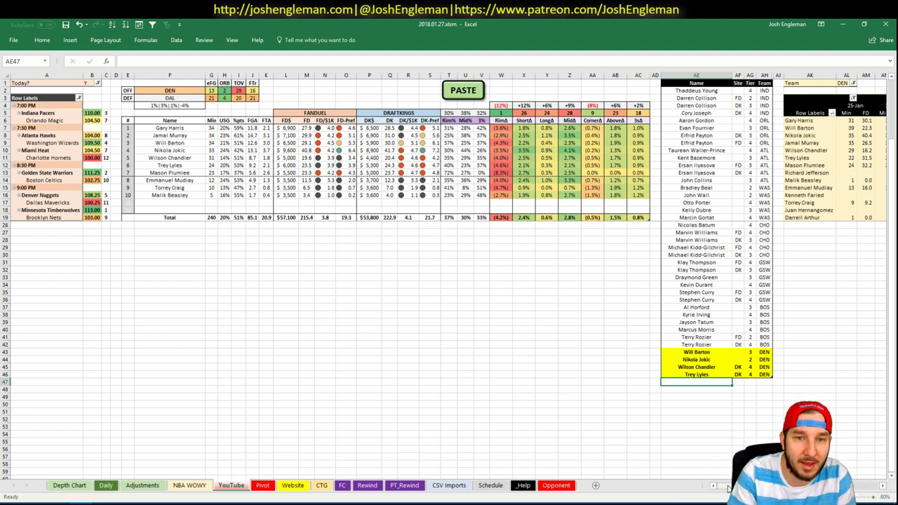
pyautogui.write('Wilson')
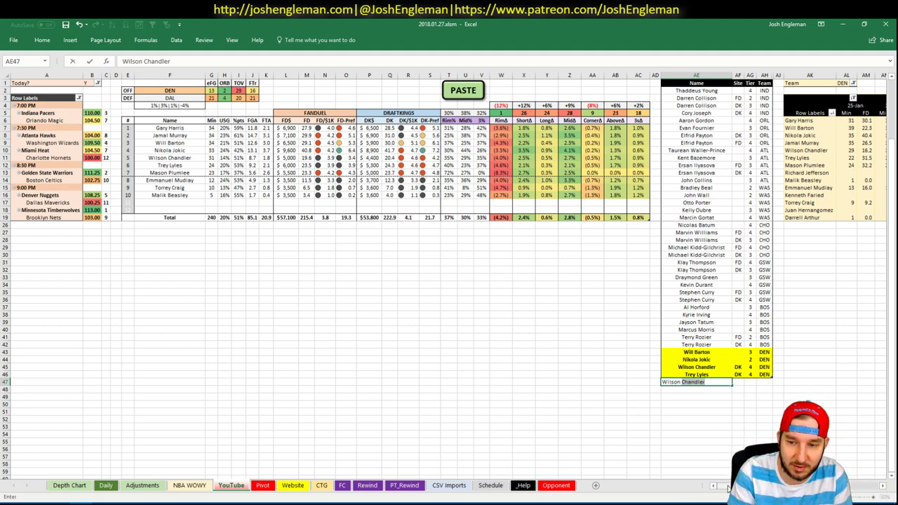
pyautogui.press('Escape')
pyautogui.write('Mason Plumlee')
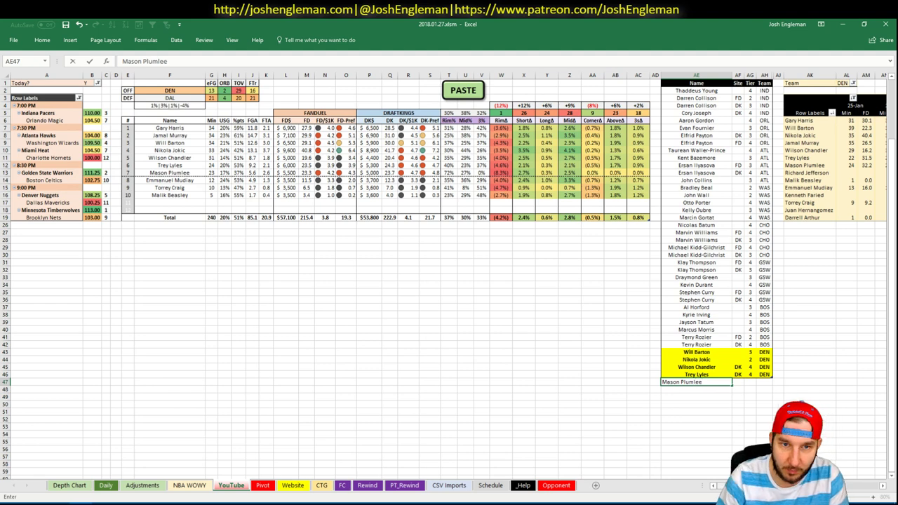
pyautogui.press('Tab')
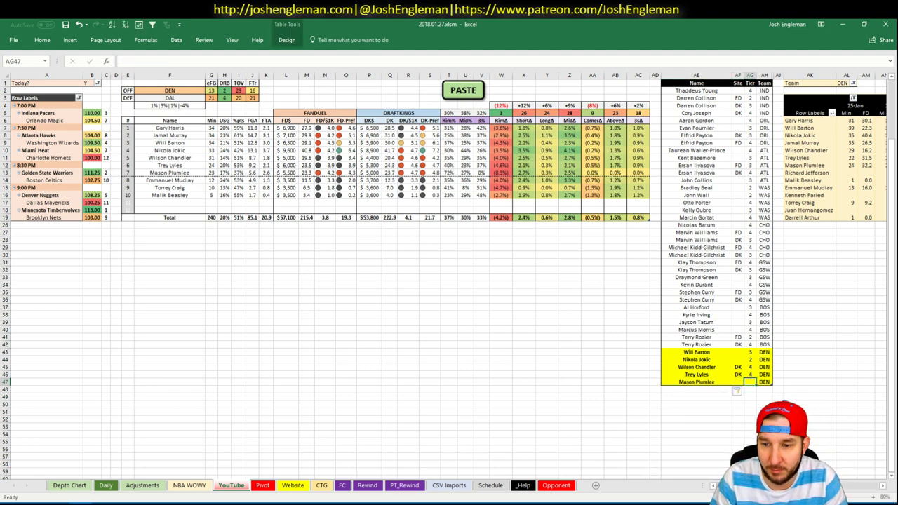
pyautogui.press('Return')
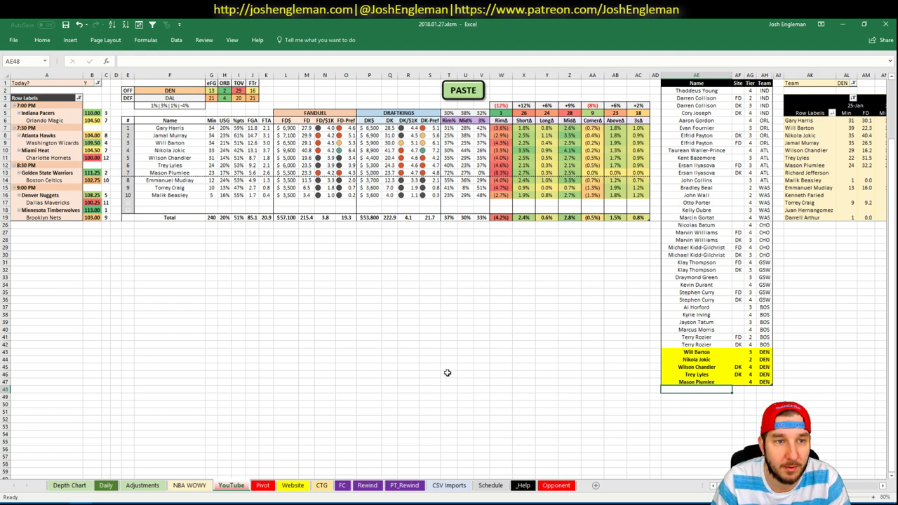
# Step: Set the OFF team of the projection table to DAL
pyautogui.click(187, 90)
pyautogui.write('DAL')
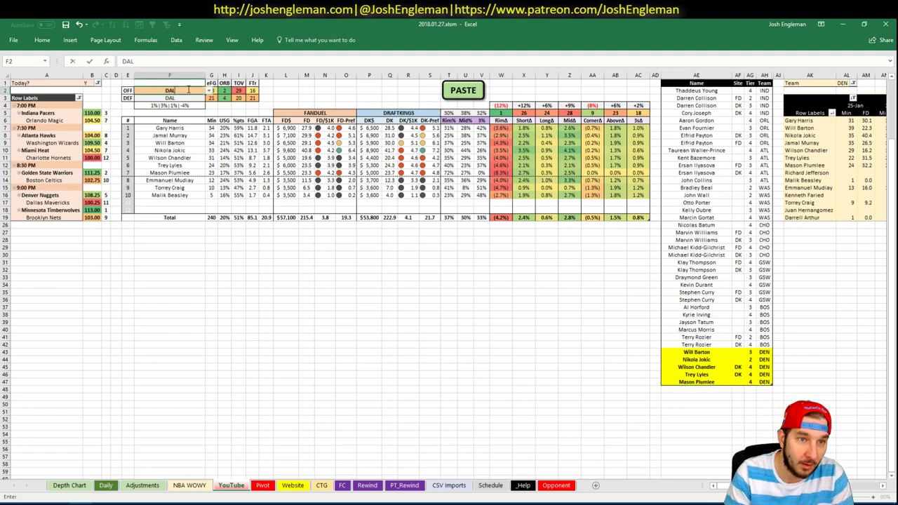
pyautogui.press('Return')
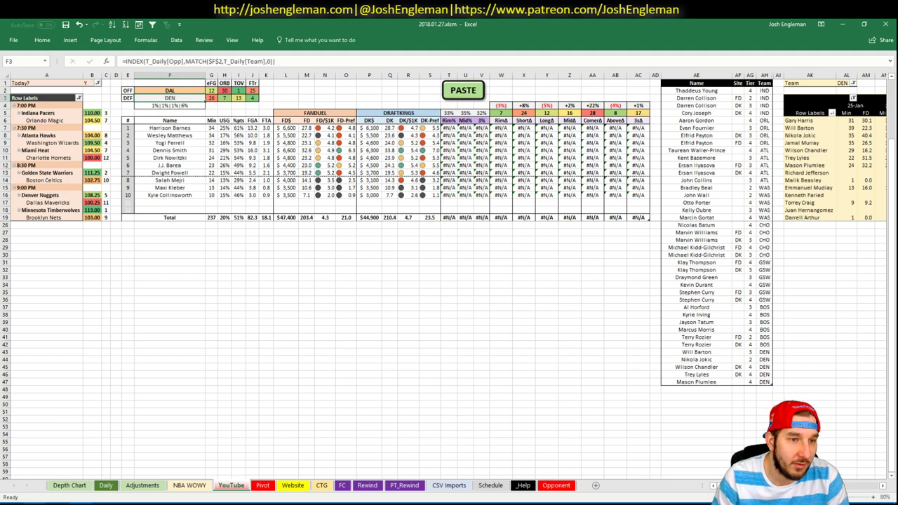
# Step: Switch to the browser and open the Dallas Mavericks team page on Cleaning the Glass through the player/team search
pyautogui.moveTo(49, 504)
pyautogui.click(49, 459)
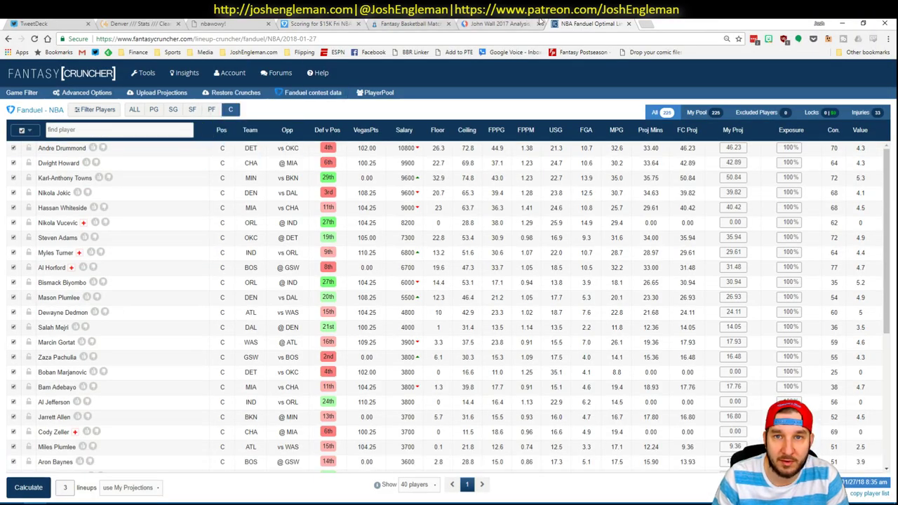
pyautogui.click(151, 21)
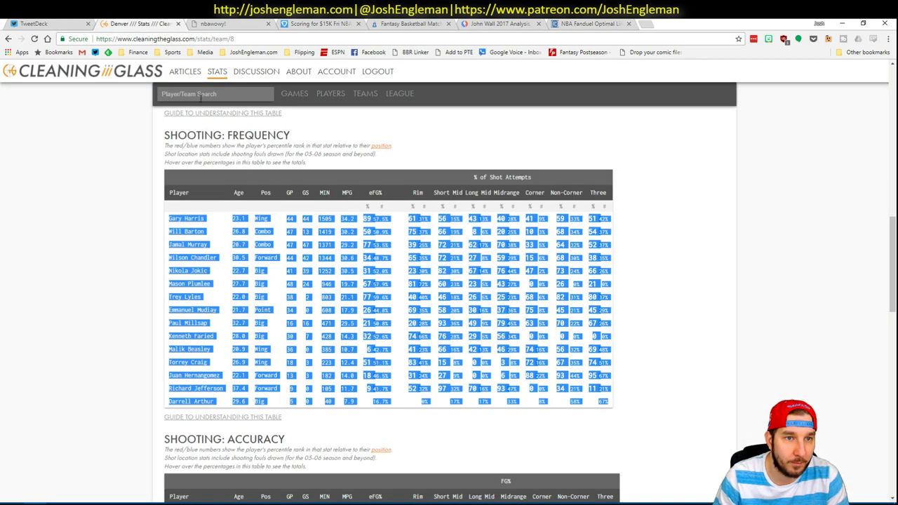
pyautogui.click(200, 97)
pyautogui.write('mav')
pyautogui.press('Down')
pyautogui.press('Return')
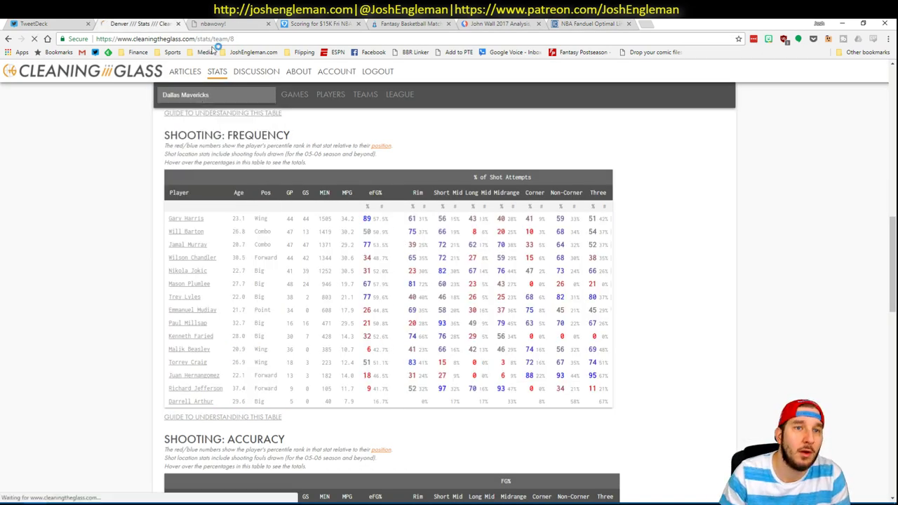
# Step: Submit an nbawowy query for the Celtics with Marcus Smart on the court
pyautogui.click(217, 23)
pyautogui.scroll(-5, 126, 410)
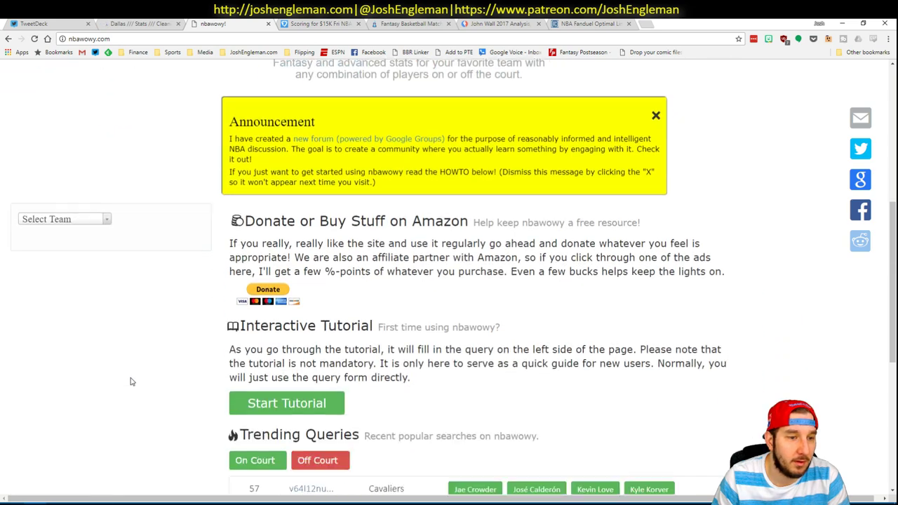
pyautogui.click(100, 165)
pyautogui.scroll(-2, 77, 203)
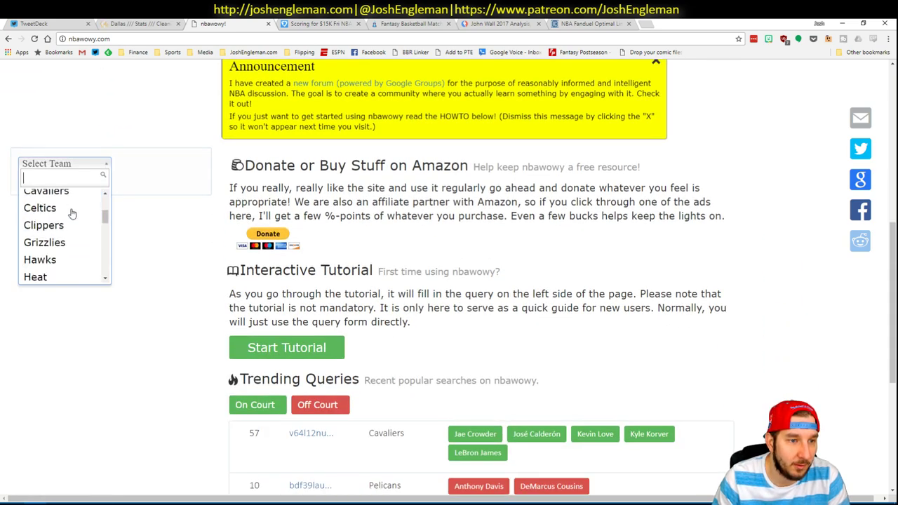
pyautogui.click(64, 209)
pyautogui.click(76, 257)
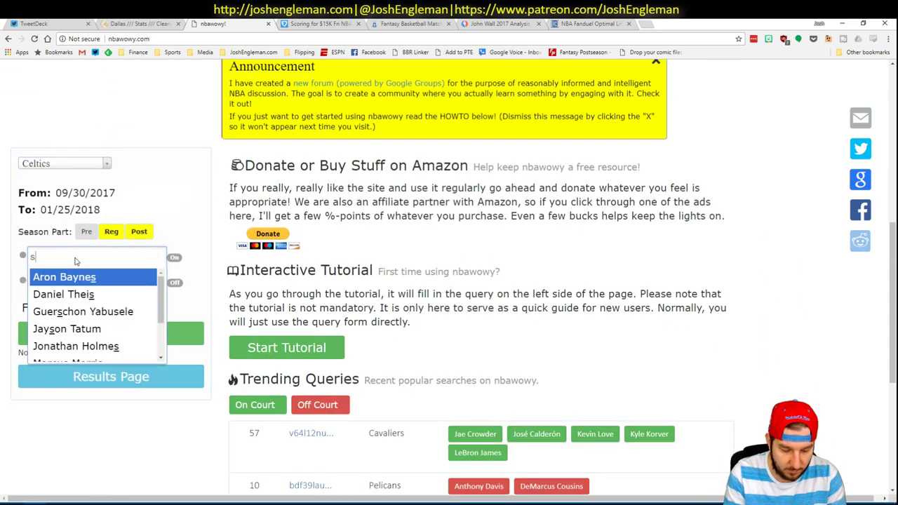
pyautogui.write('smart')
pyautogui.press('Return')
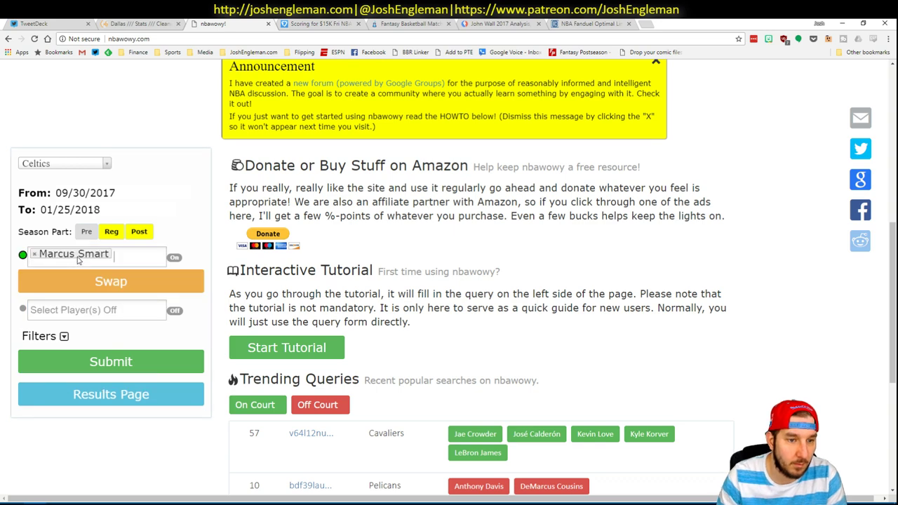
pyautogui.click(128, 362)
# Step: Show the fantasy stats for the Marcus Smart on-court query and paste the player rows into the workbook's WITH table
pyautogui.scroll(-2, 636, 358)
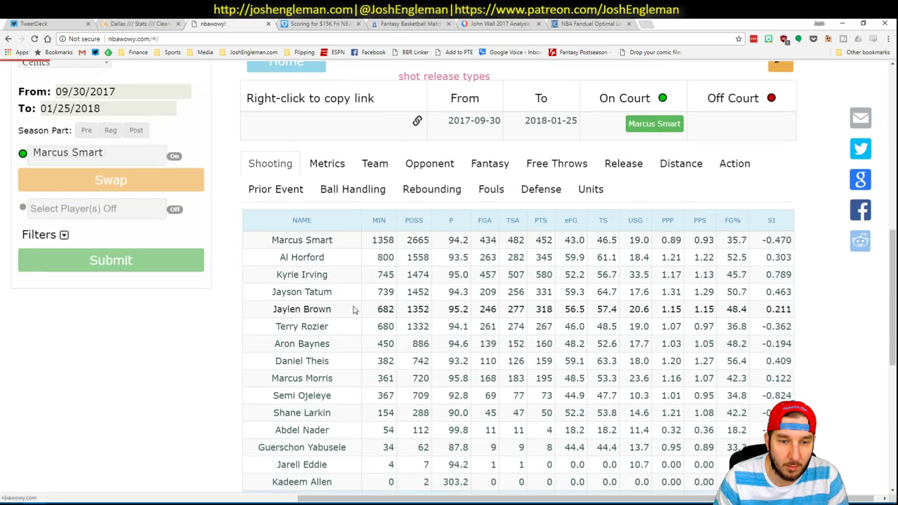
pyautogui.click(489, 153)
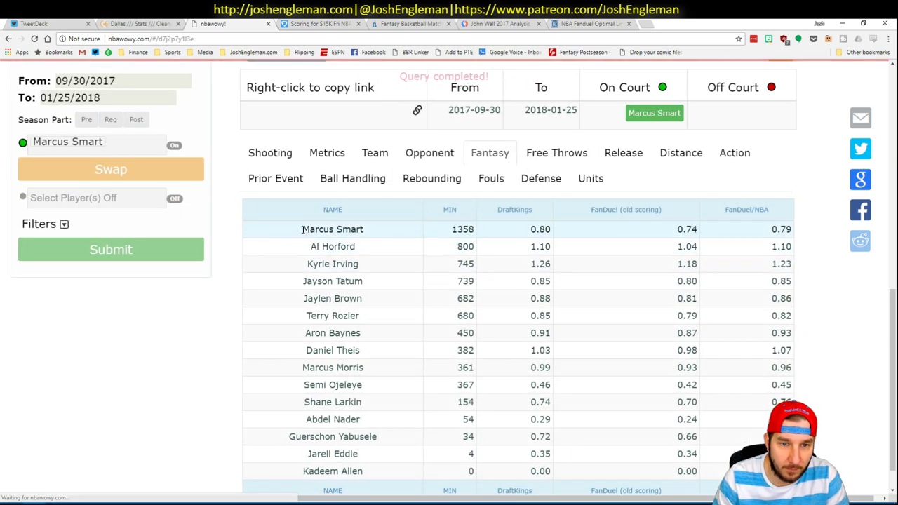
pyautogui.moveTo(315, 228); pyautogui.dragTo(702, 434)
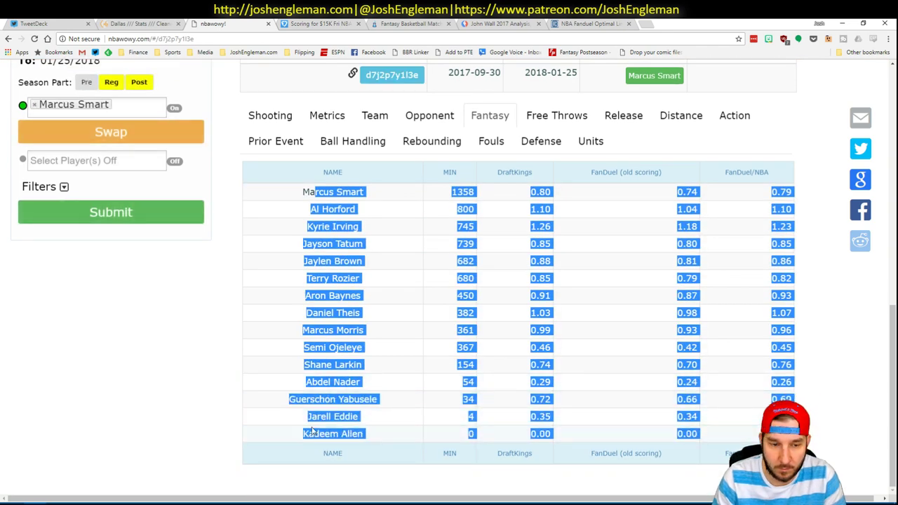
pyautogui.hotkey('alt', 'Tab')
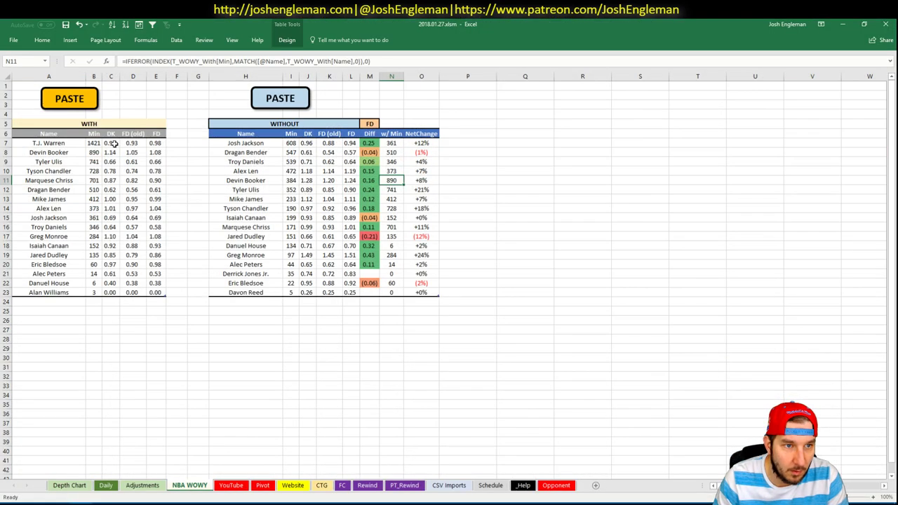
pyautogui.click(234, 237)
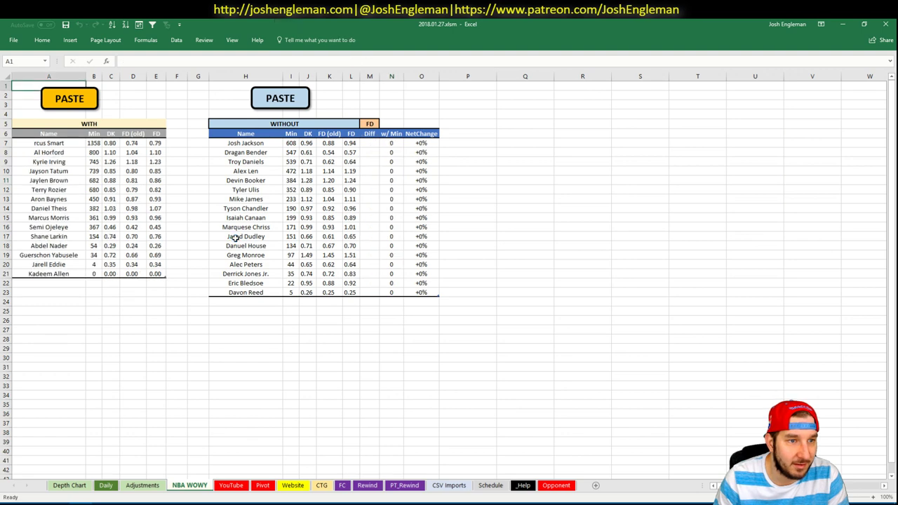
# Step: Recopy all nbawowy fantasy rows, including Marcus Smart's full name, and paste them over the WITH table in the workbook
pyautogui.hotkey('alt', 'Tab')
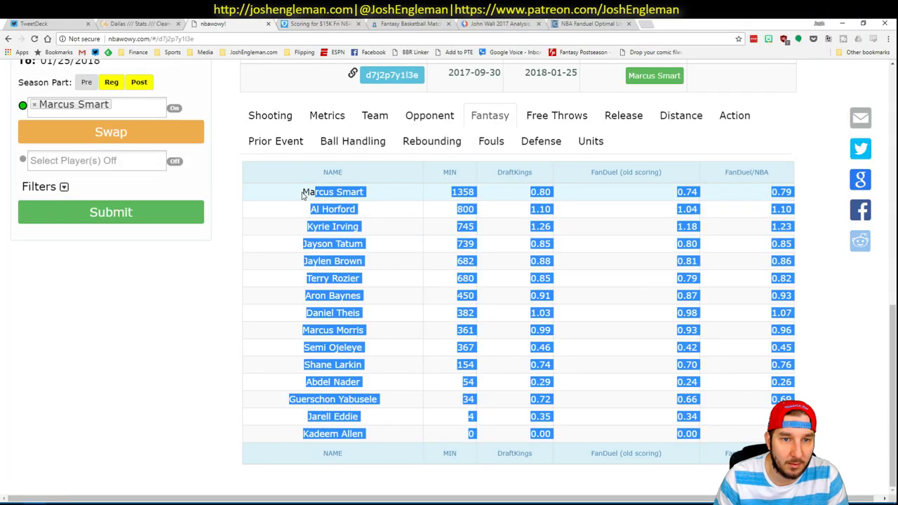
pyautogui.moveTo(303, 193); pyautogui.dragTo(794, 434)
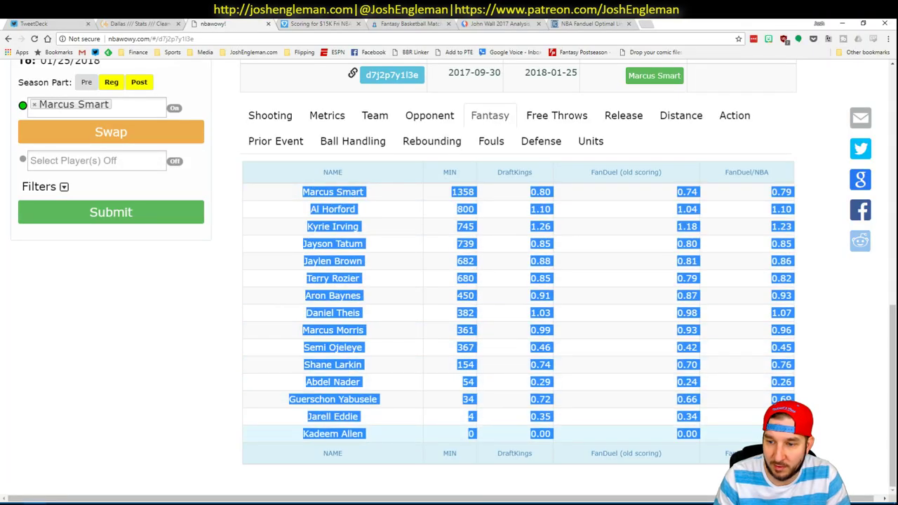
pyautogui.hotkey('alt', 'Tab')
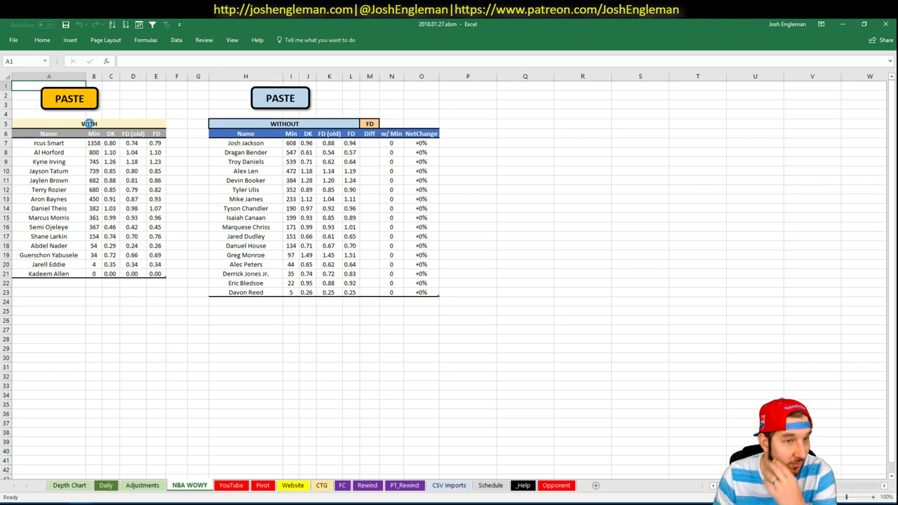
# Step: Back in the browser, swap Marcus Smart to off court and resubmit the nbawowy query
pyautogui.hotkey('alt', 'Tab')
pyautogui.click(140, 133)
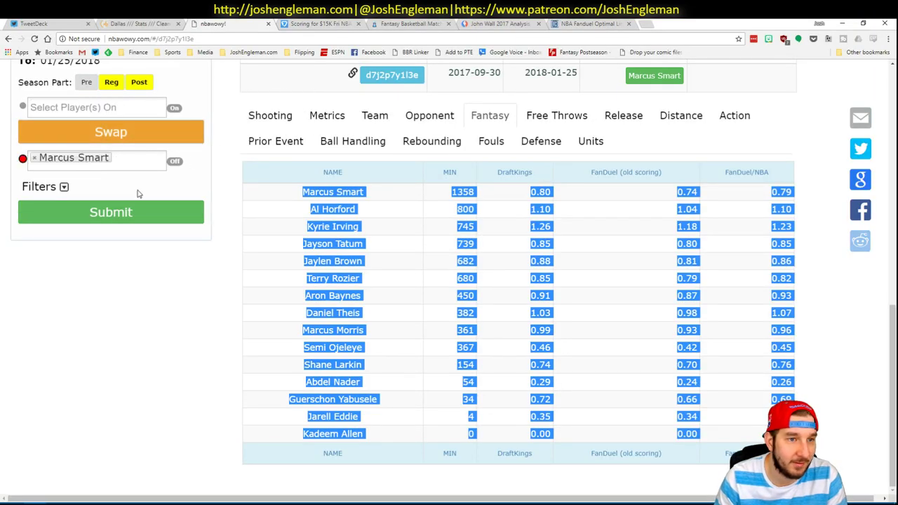
pyautogui.click(138, 212)
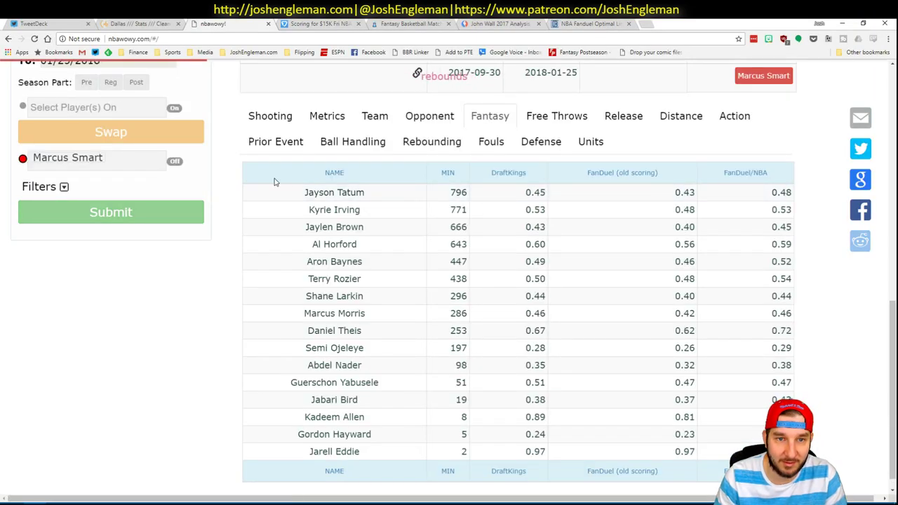
# Step: Copy the complete fantasy rows with Marcus Smart off court from Jayson Tatum to Jarell Eddie and paste them into the workbook's WITHOUT table
pyautogui.moveTo(336, 192); pyautogui.dragTo(281, 428)
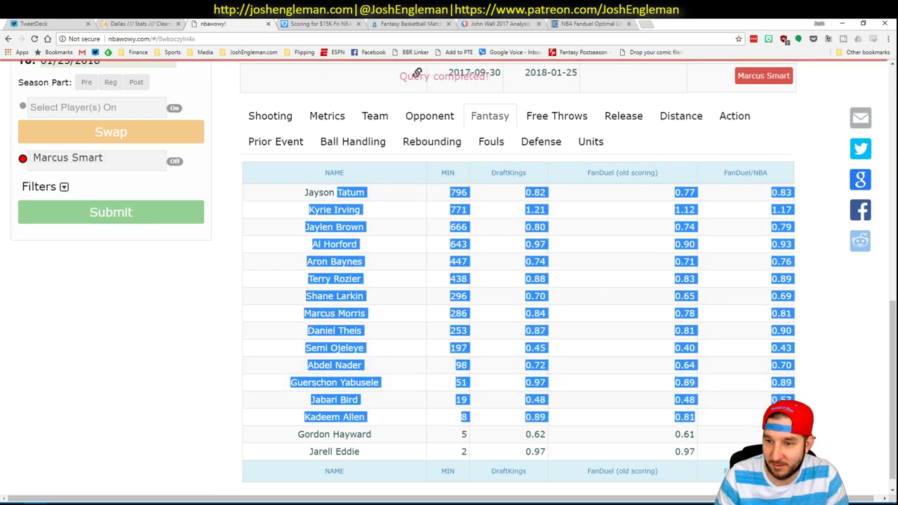
pyautogui.click(306, 194)
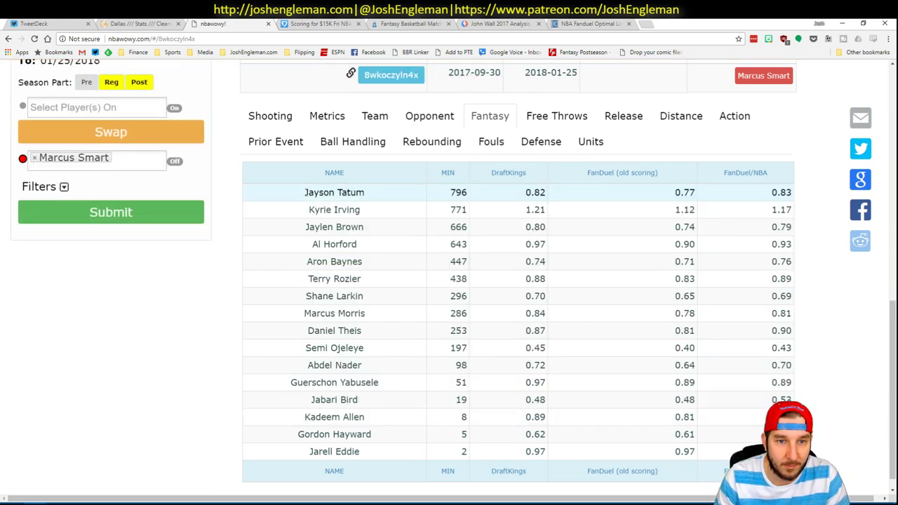
pyautogui.moveTo(303, 193); pyautogui.dragTo(701, 453)
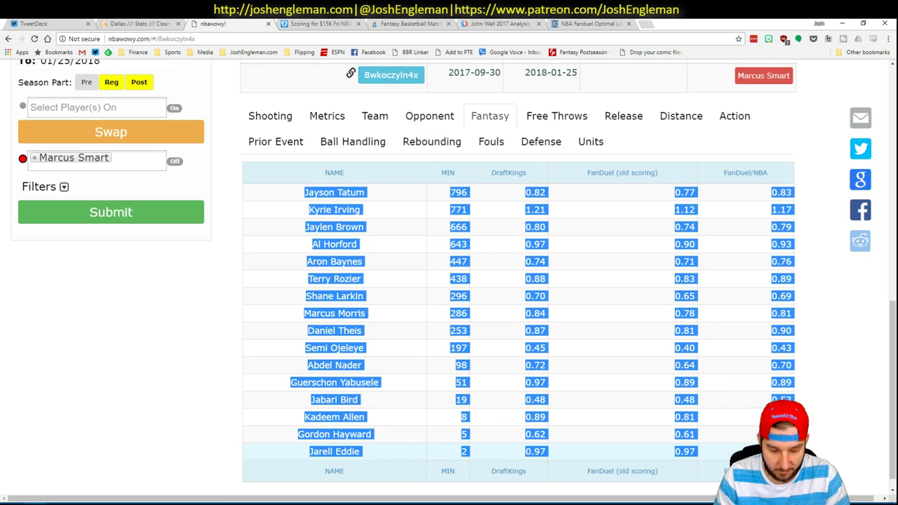
pyautogui.hotkey('alt', 'Tab')
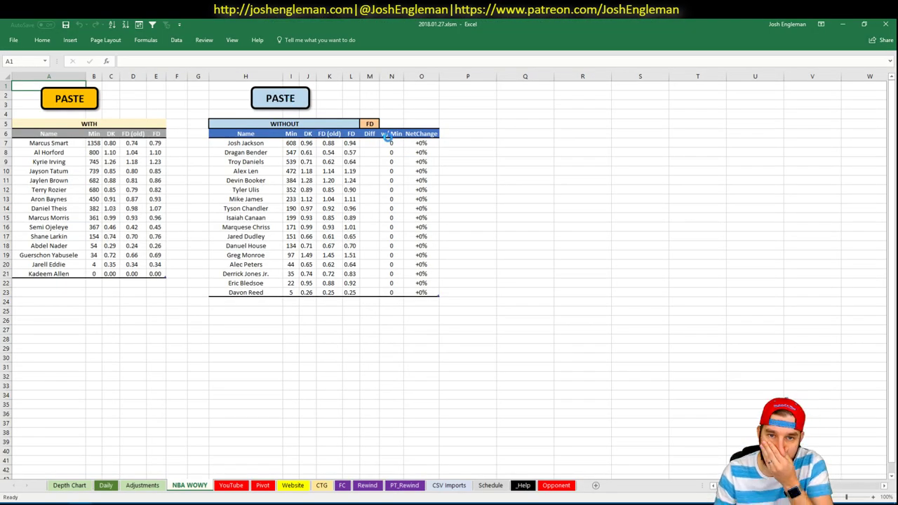
pyautogui.click(395, 170)
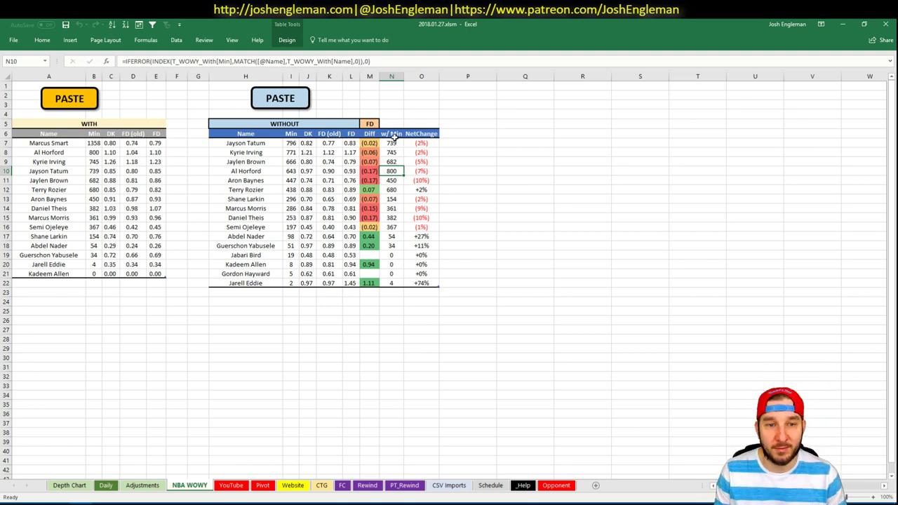
# Step: Bring up the Dallas Cleaning the Glass page in the browser and return to the workbook's YouTube sheet
pyautogui.hotkey('alt', 'Tab')
pyautogui.hotkey('alt', 'Tab')
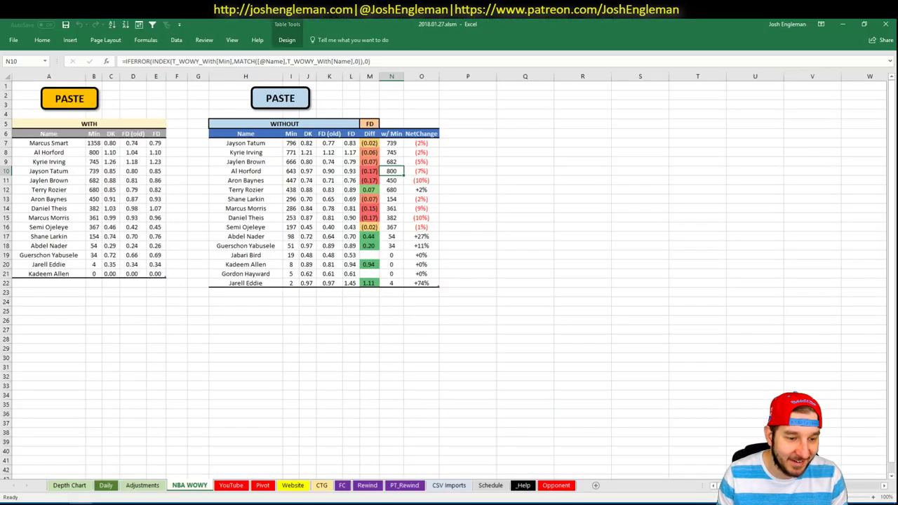
pyautogui.click(231, 485)
pyautogui.click(211, 337)
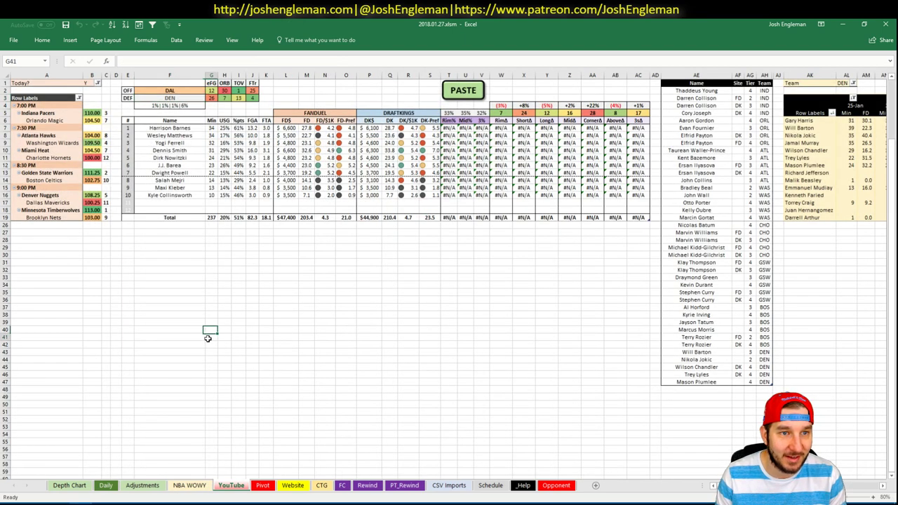
# Step: Copy all player rows of the Mavericks' Shooting: Frequency table from Cleaning the Glass and paste them into the YouTube sheet
pyautogui.hotkey('alt', 'Tab')
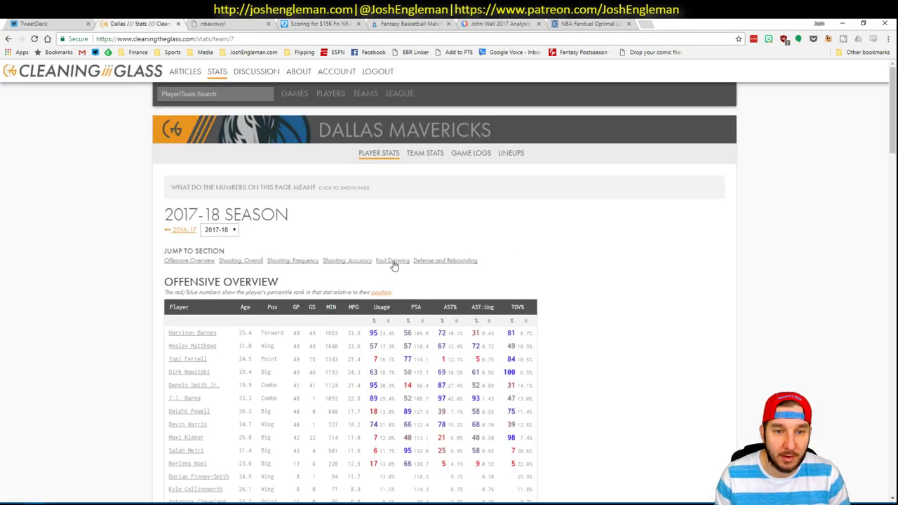
pyautogui.click(295, 265)
pyautogui.scroll(-1, 463, 340)
pyautogui.moveTo(632, 444)
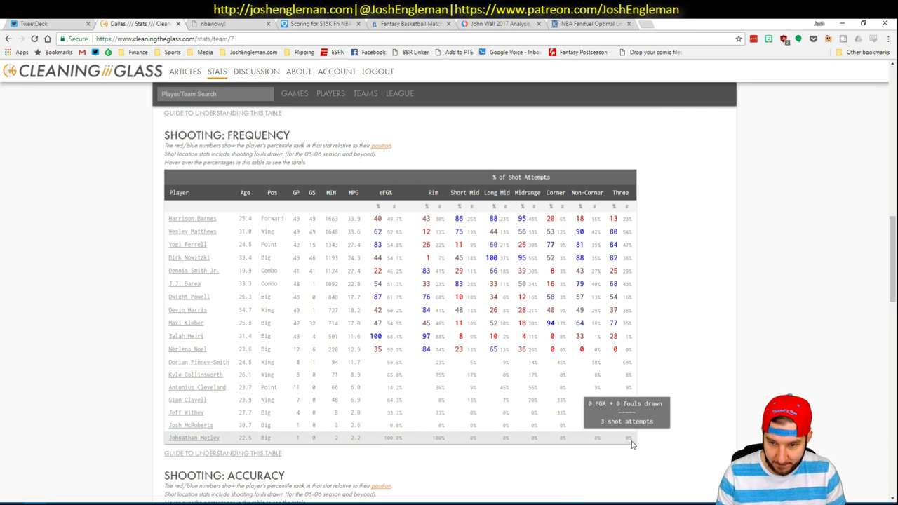
pyautogui.moveTo(629, 438); pyautogui.dragTo(171, 219)
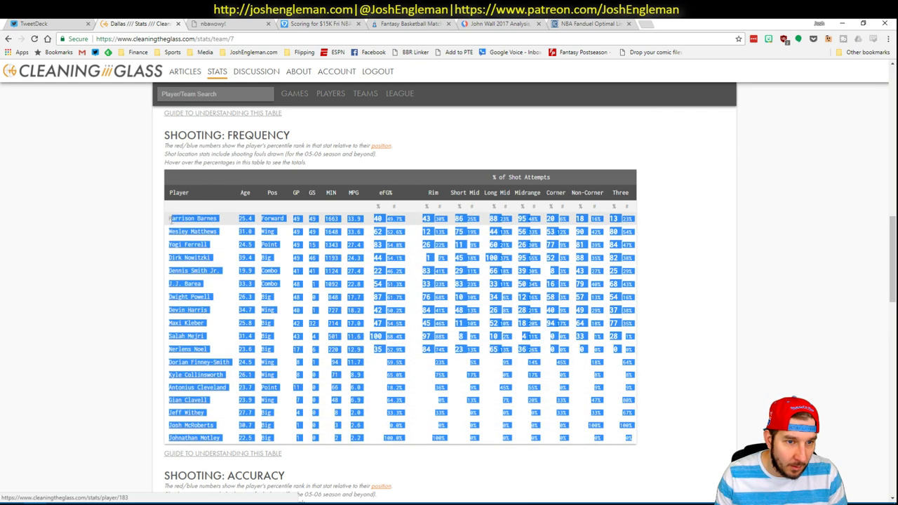
pyautogui.hotkey('ctrl', 'c')
pyautogui.hotkey('alt', 'Tab')
pyautogui.click(460, 95)
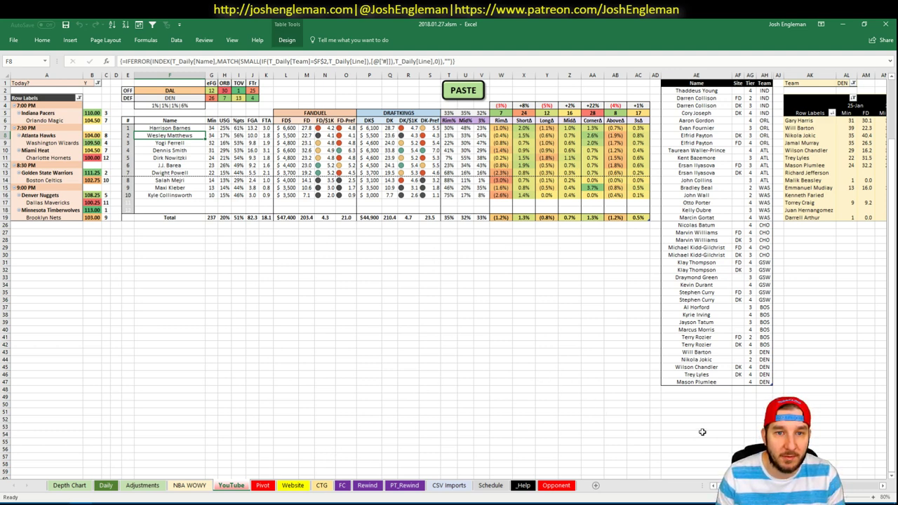
# Step: Set the Team filter of the recent games table to DAL and return to the projection table
pyautogui.hscroll(6, 449, 280)
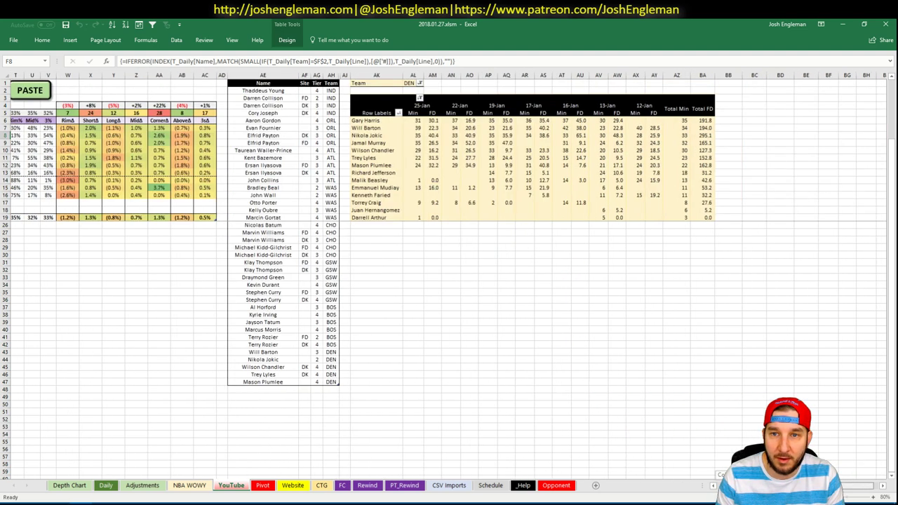
pyautogui.click(416, 83)
pyautogui.write('DAL')
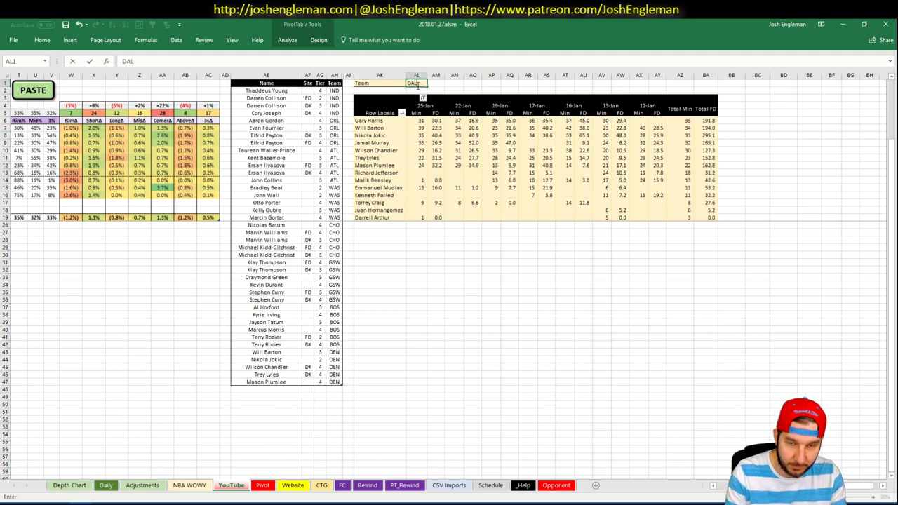
pyautogui.press('Return')
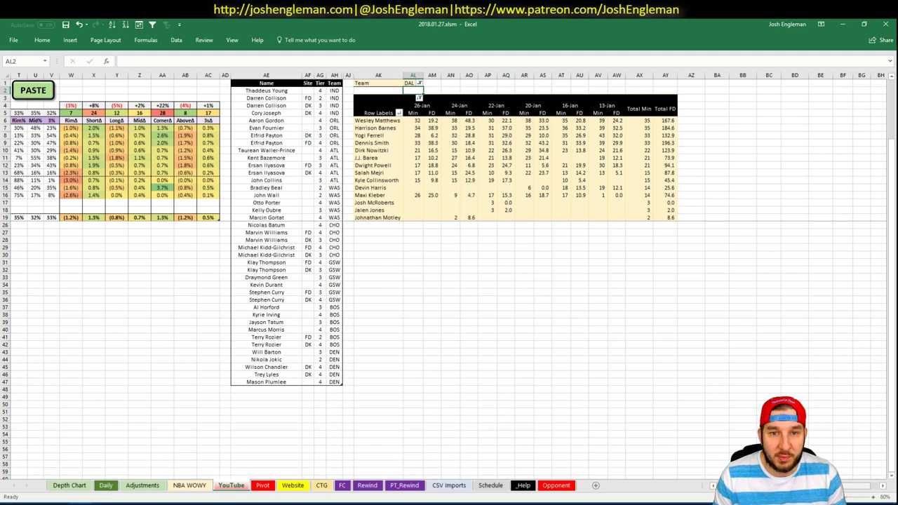
pyautogui.hscroll(-6, 711, 475)
pyautogui.click(711, 475)
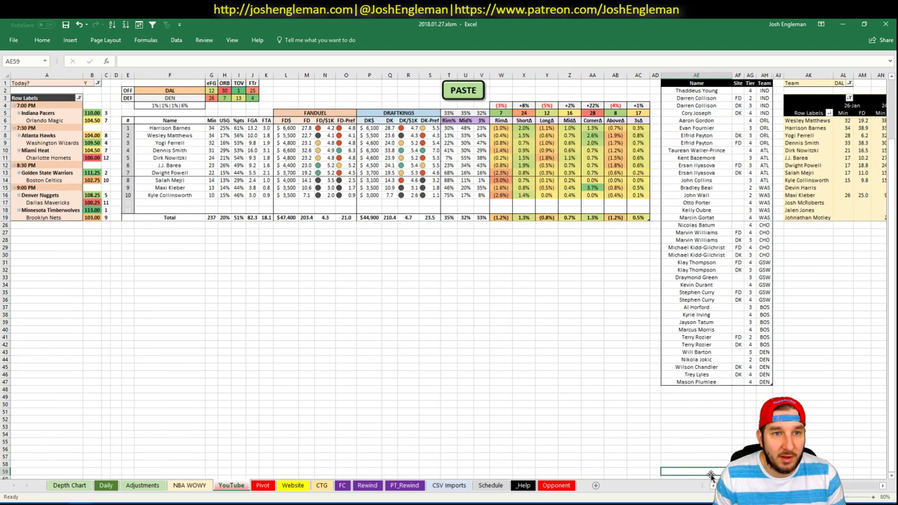
# Step: Add Harrison Barnes in the next free row of the player tier list
pyautogui.click(692, 387)
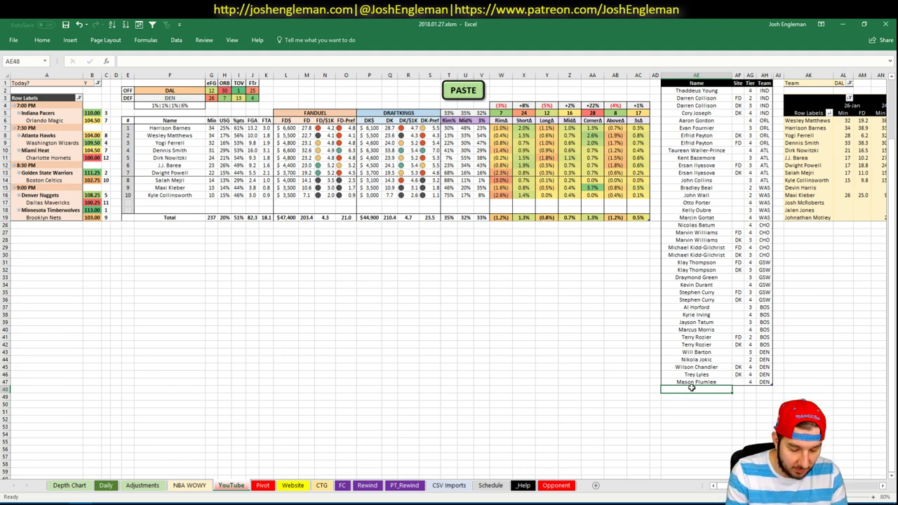
pyautogui.write('Harrison barn')
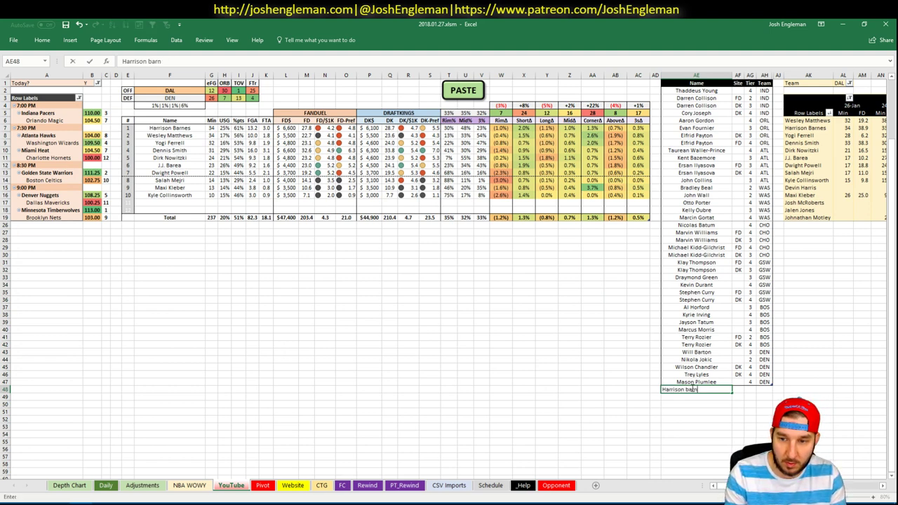
pyautogui.write('arnes')
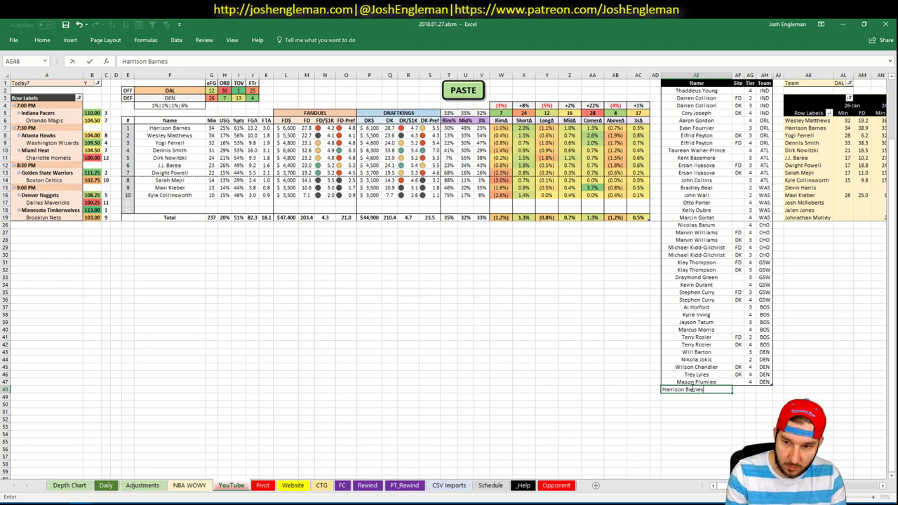
pyautogui.press('Return')
# Step: On the FantasyCruncher FanDuel page, list the small forwards and check Harrison Barnes's game log filtered to opponent DEN
pyautogui.hotkey('alt', 'Tab')
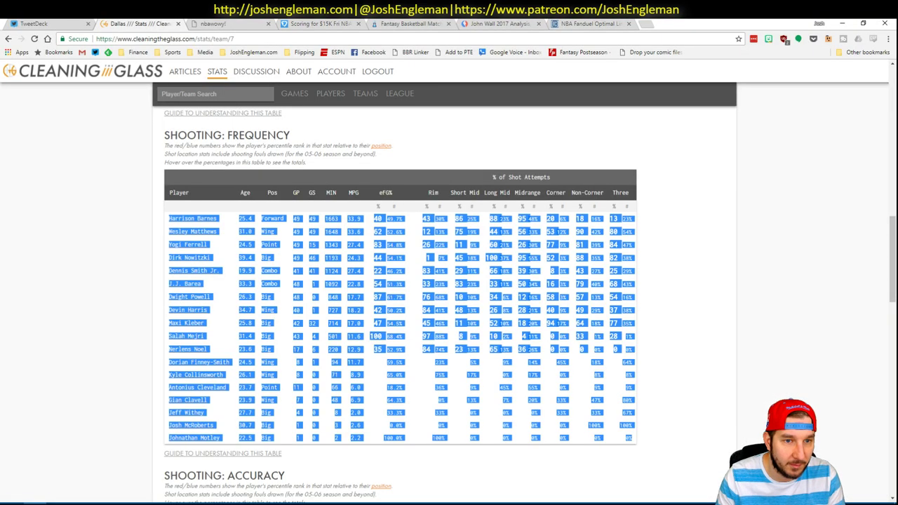
pyautogui.click(604, 23)
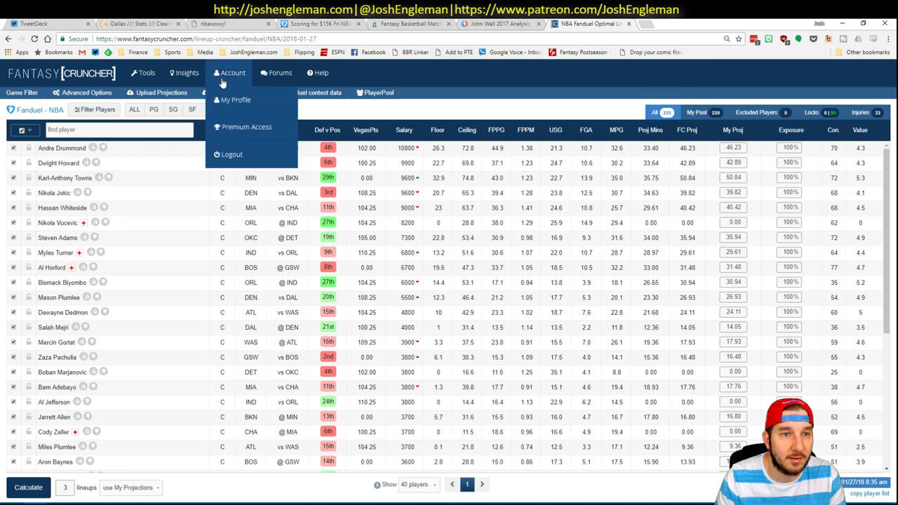
pyautogui.click(191, 109)
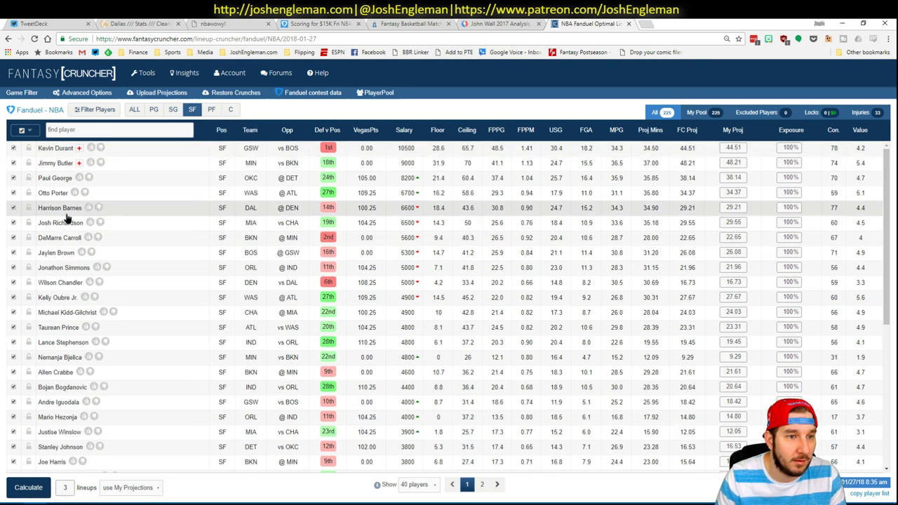
pyautogui.click(63, 210)
pyautogui.click(316, 229)
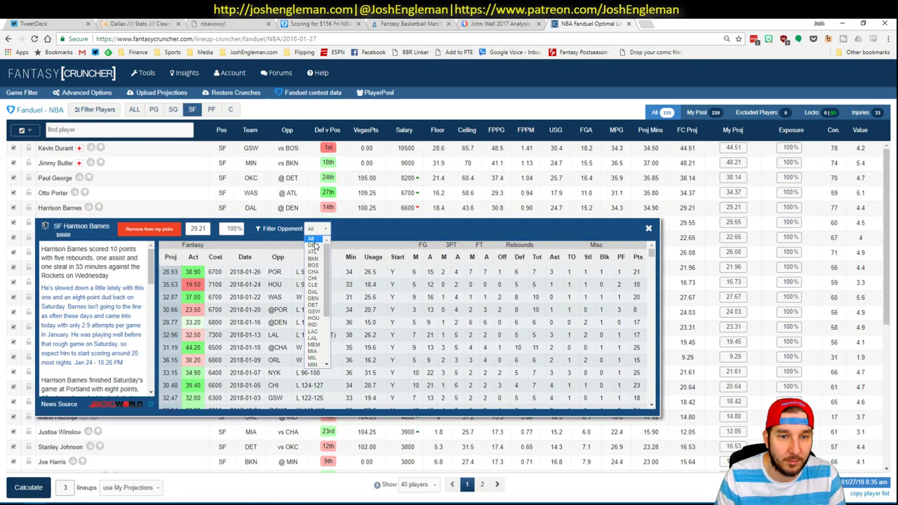
pyautogui.click(313, 245)
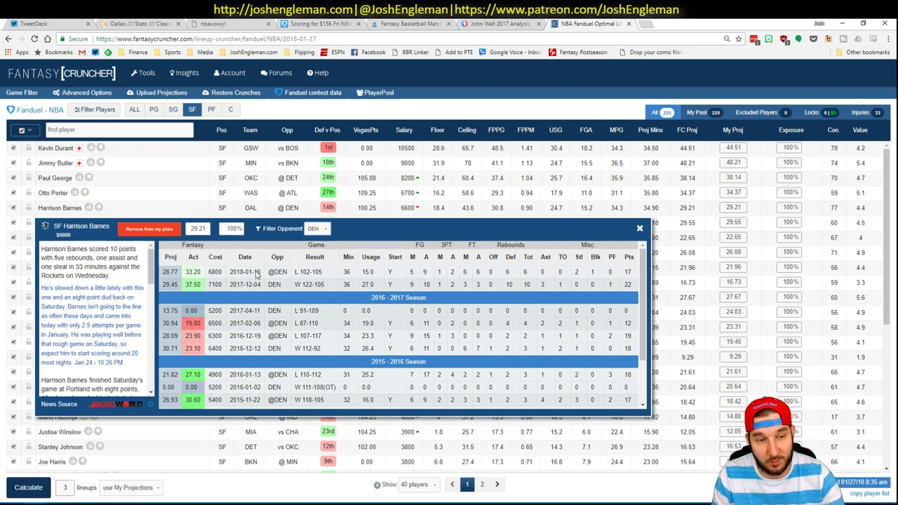
pyautogui.click(640, 230)
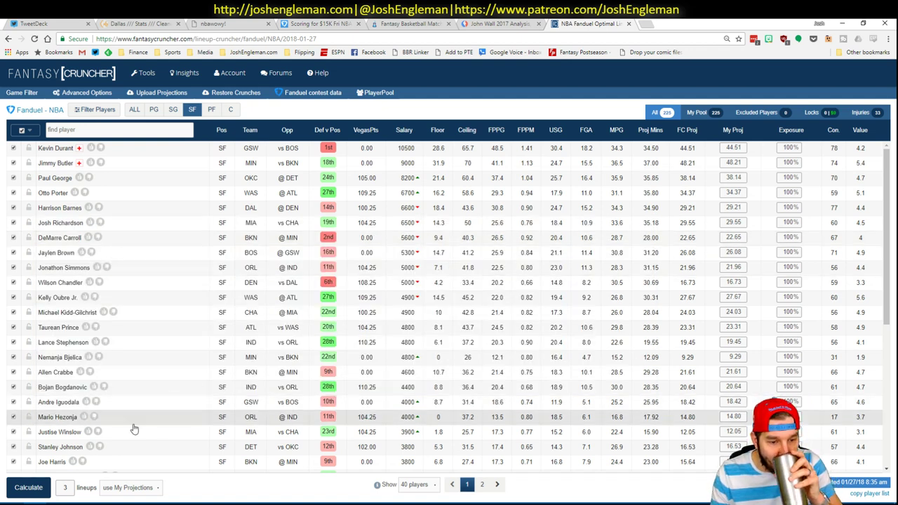
# Step: Return to the Excel workbook and set Harrison Barnes's tier to 3 in the player tier list
pyautogui.hotkey('alt', 'Tab')
pyautogui.click(750, 390)
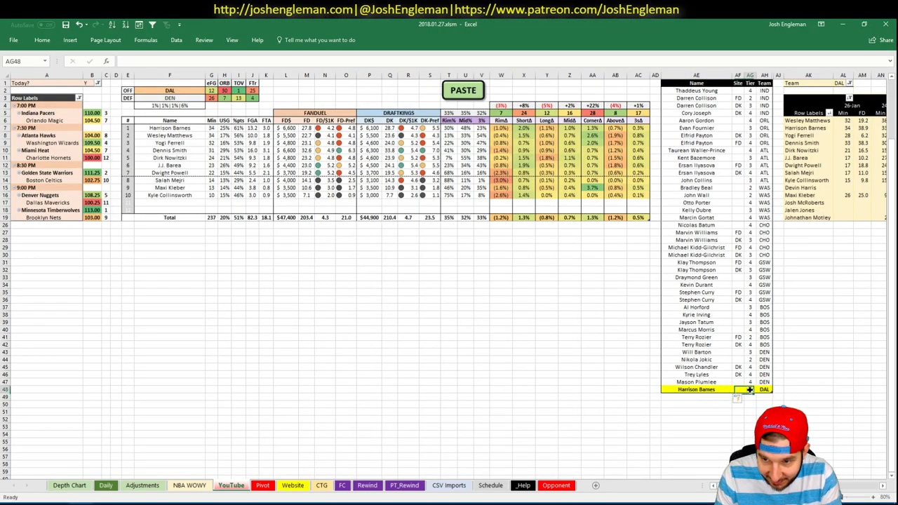
pyautogui.write('3')
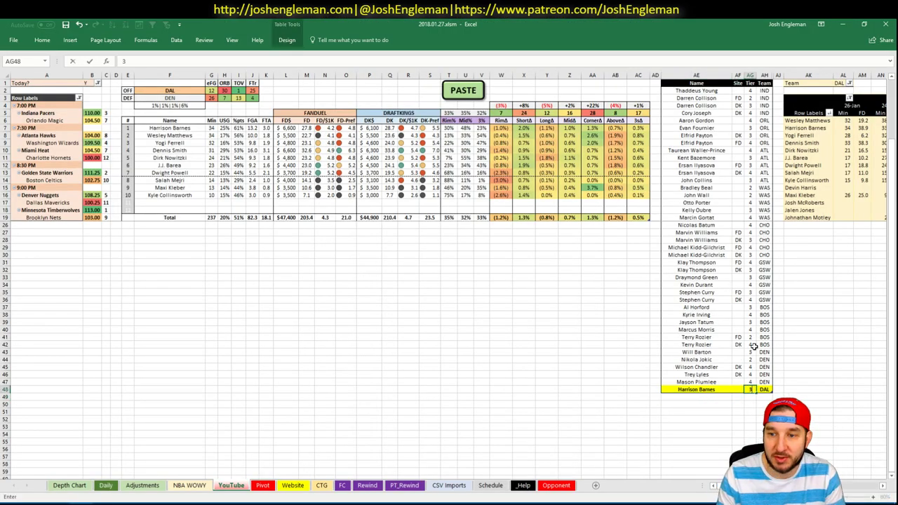
pyautogui.click(655, 315)
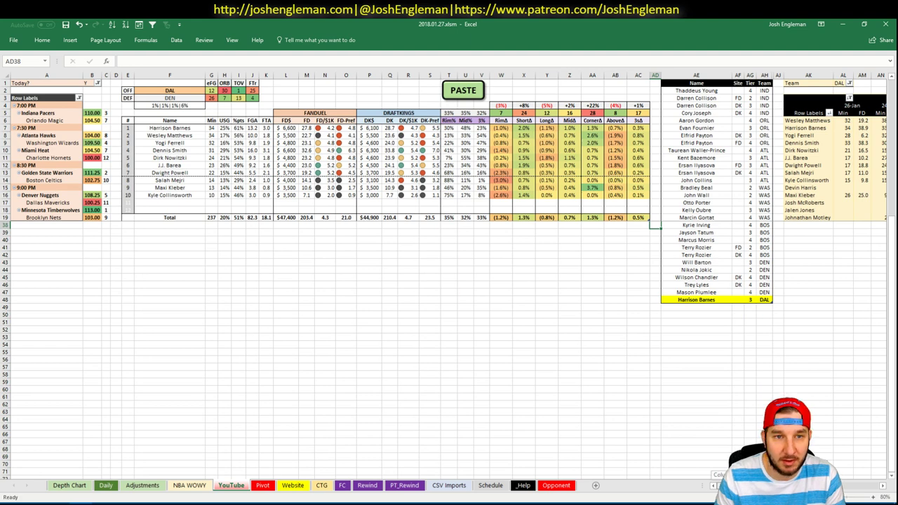
pyautogui.moveTo(744, 486)
pyautogui.mouseDown()
pyautogui.moveTo(879, 483)
pyautogui.moveTo(730, 485)
pyautogui.mouseUp()
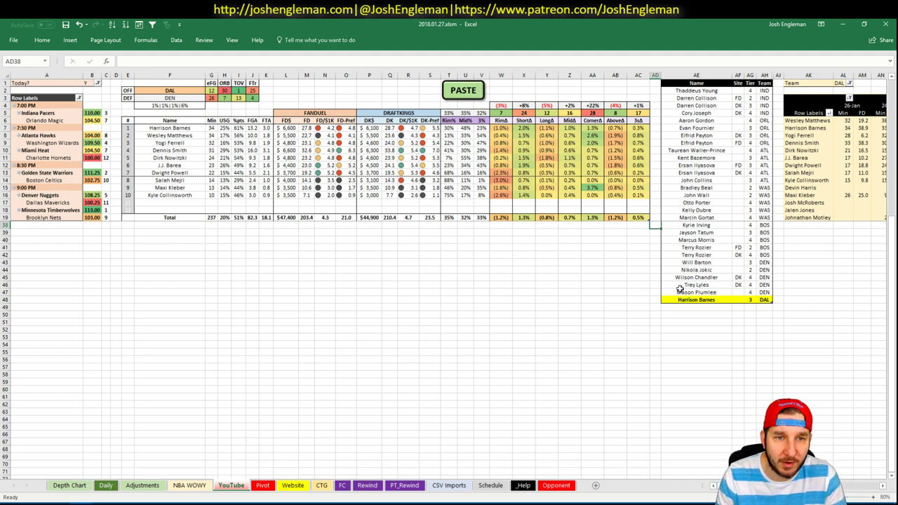
# Step: Check the Mavericks' recent games and add Yogi Ferrell with tier 4 in the next free row of the tier list
pyautogui.hscroll(5, 449, 274)
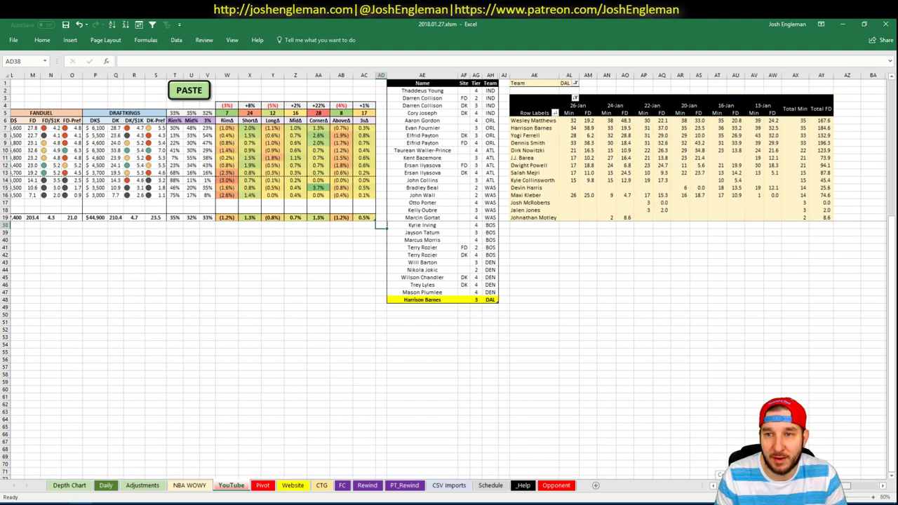
pyautogui.hscroll(-5, 697, 460)
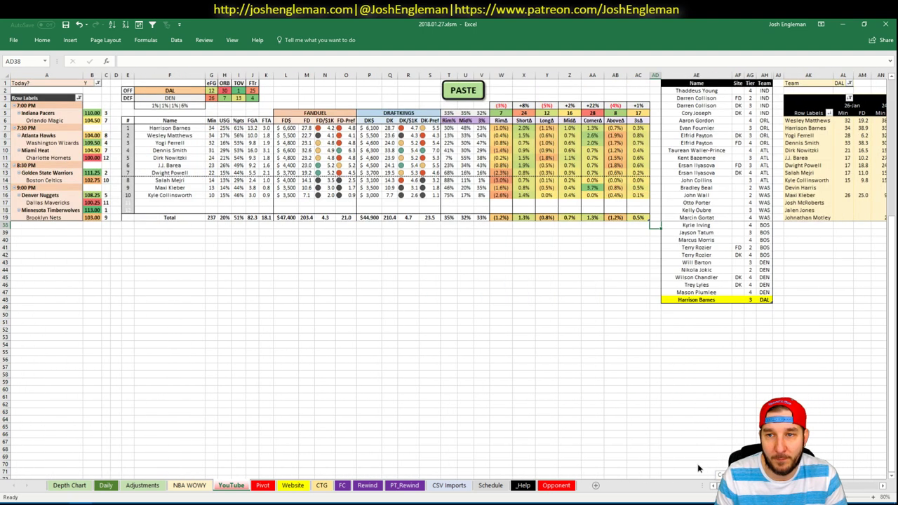
pyautogui.click(703, 308)
pyautogui.write('Yogi')
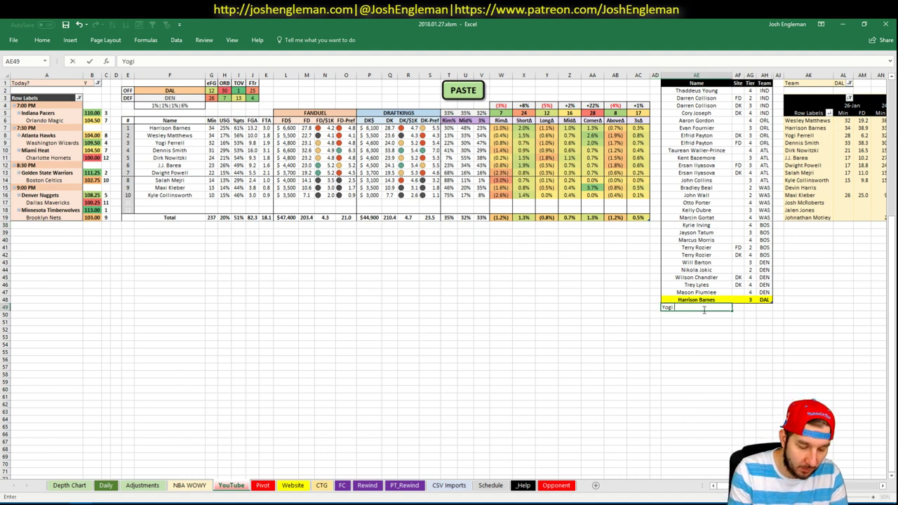
pyautogui.write(' Ferrell')
pyautogui.press('Return')
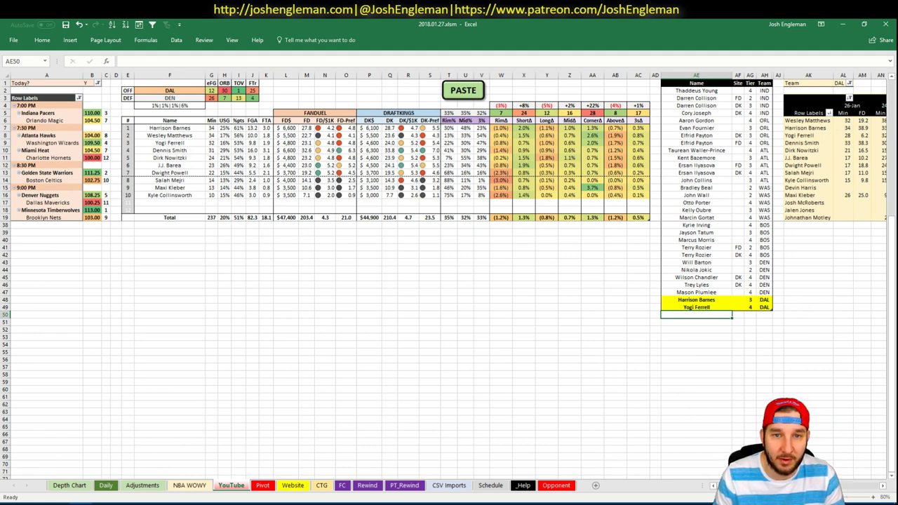
# Step: Review the recent games table and add Dennis Smith below Yogi Ferrell in the tier list, leaving the site blank
pyautogui.hscroll(5, 449, 280)
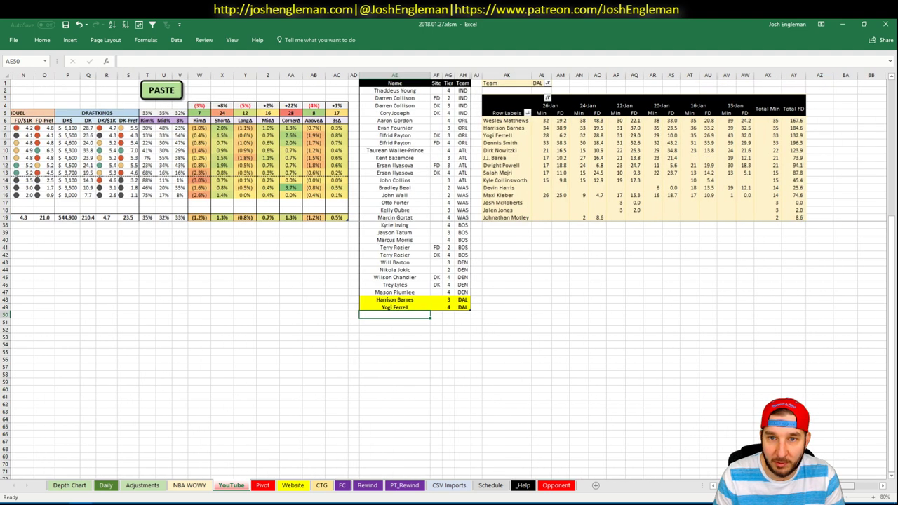
pyautogui.hscroll(1, 449, 281)
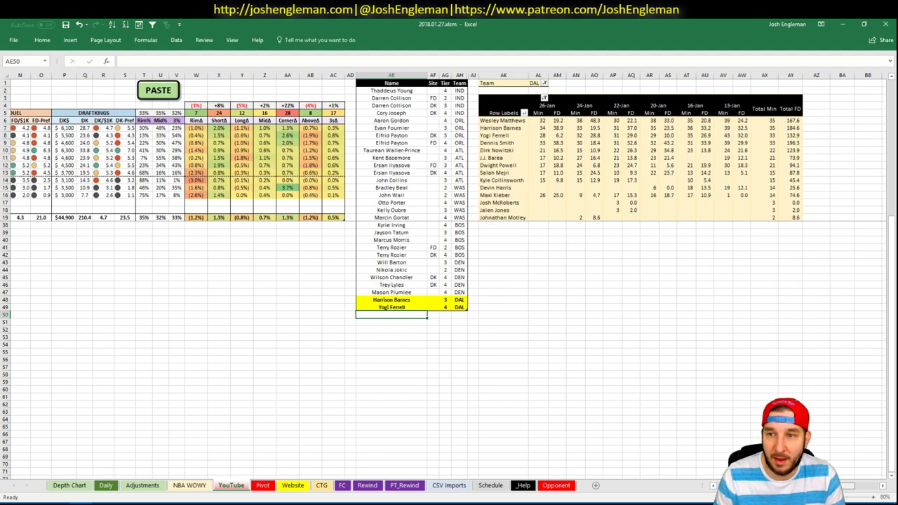
pyautogui.hscroll(1, 450, 280)
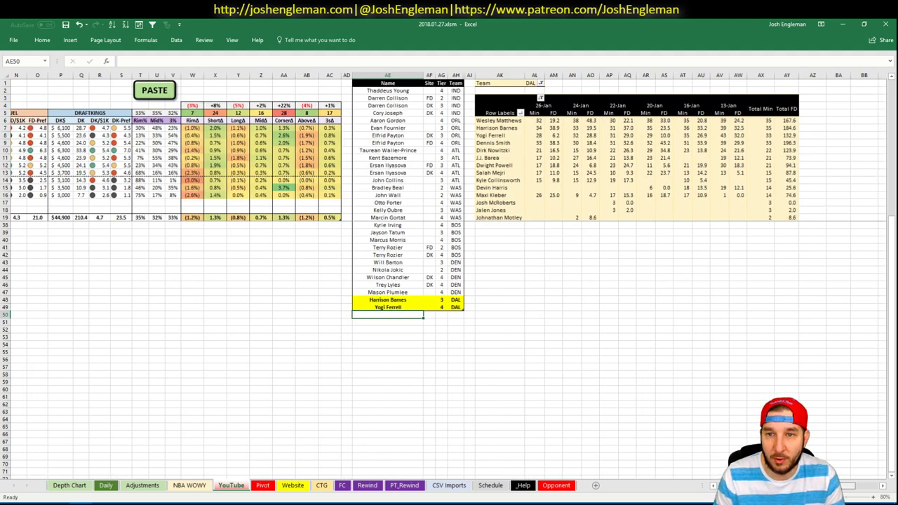
pyautogui.hscroll(-5, 449, 281)
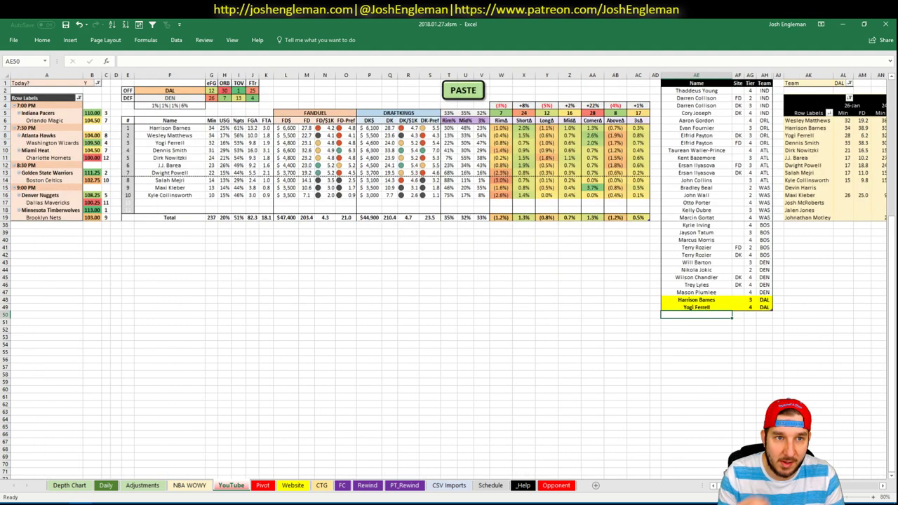
pyautogui.write('Dennis Smith')
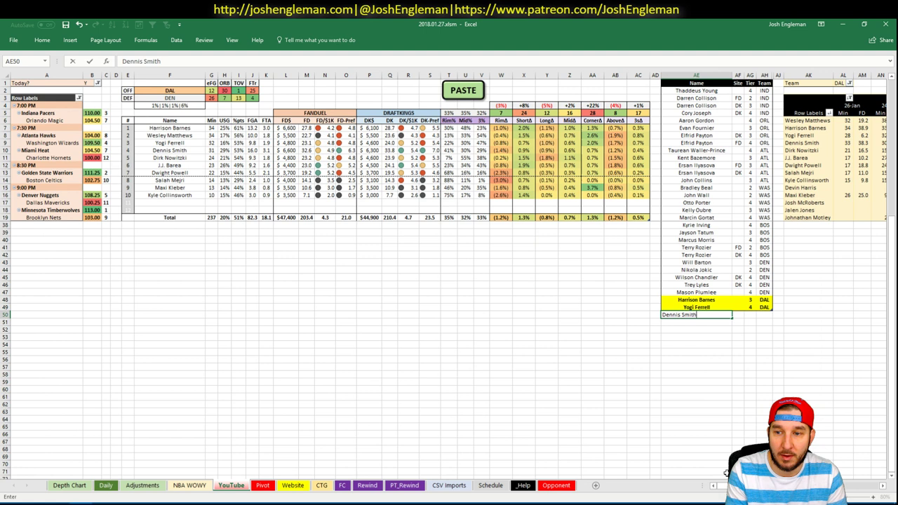
pyautogui.press('Tab')
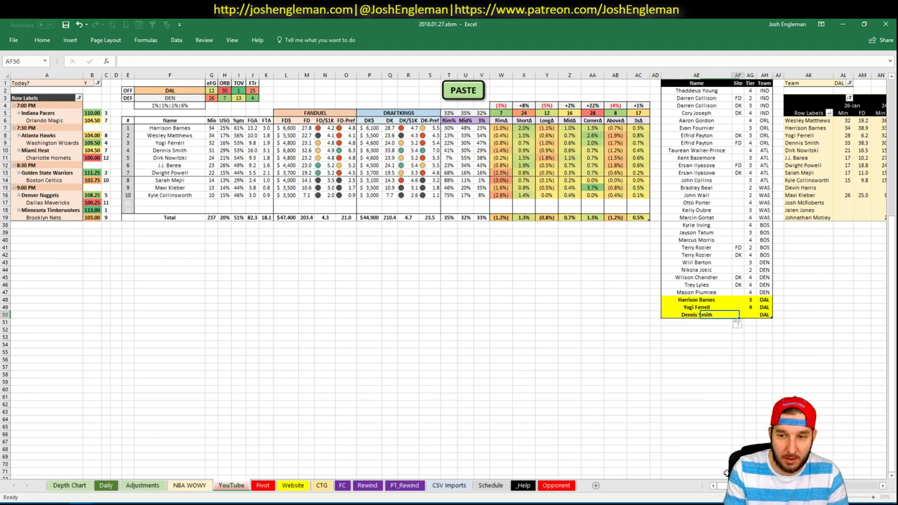
pyautogui.write('DK')
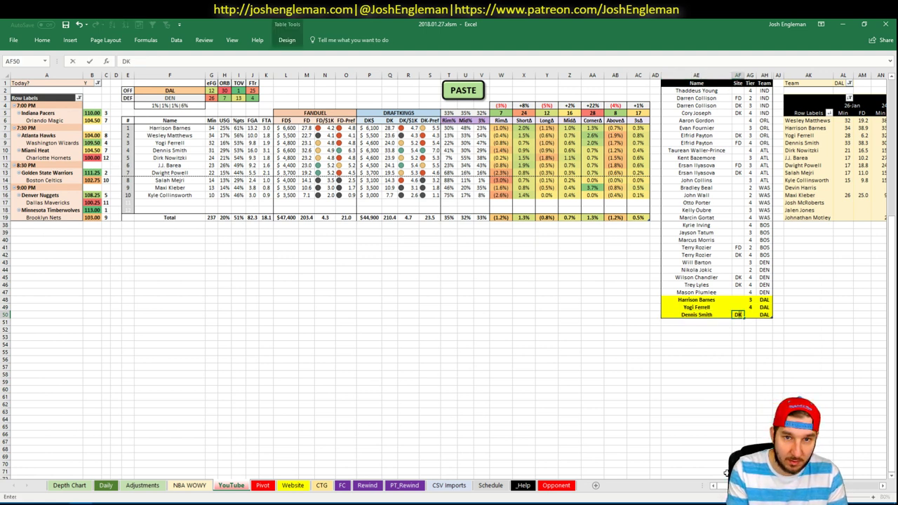
pyautogui.press('Escape')
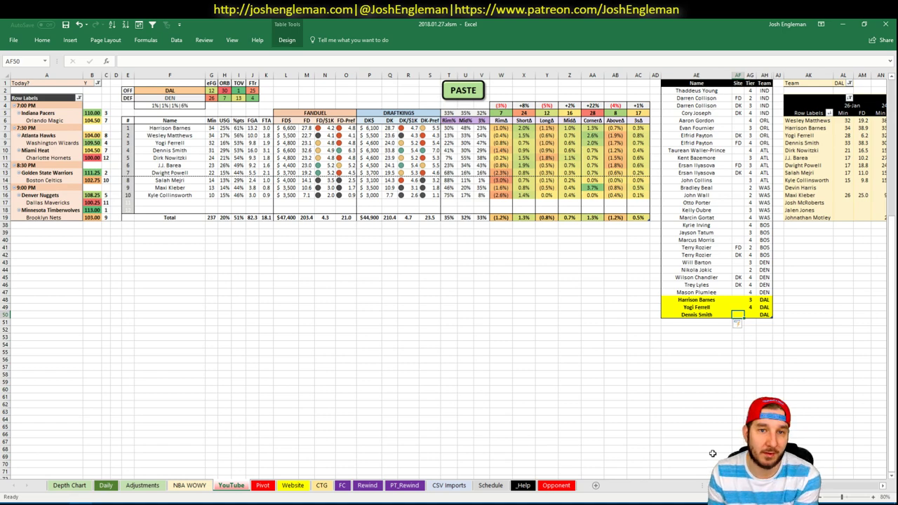
# Step: Refresh the pivot table on the Pivot sheet, check the Dallas players' values, and return to the YouTube sheet
pyautogui.click(263, 485)
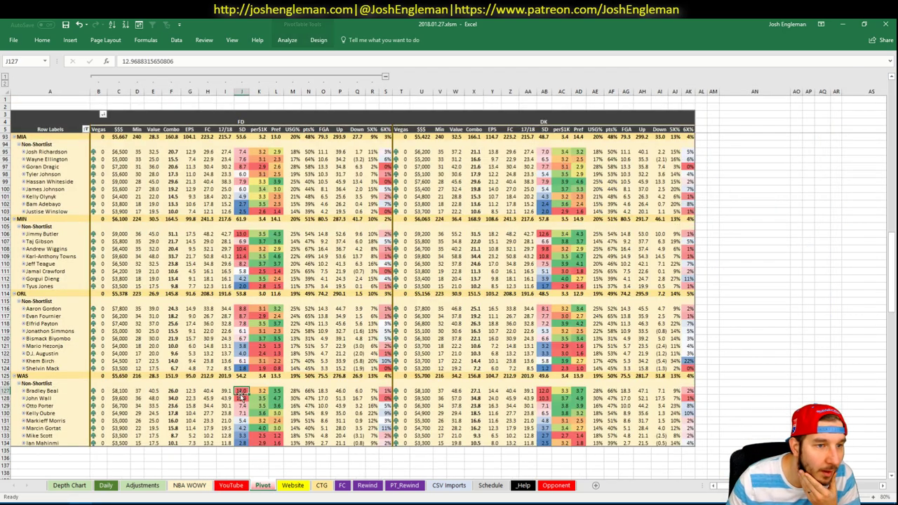
pyautogui.scroll(20, 241, 397)
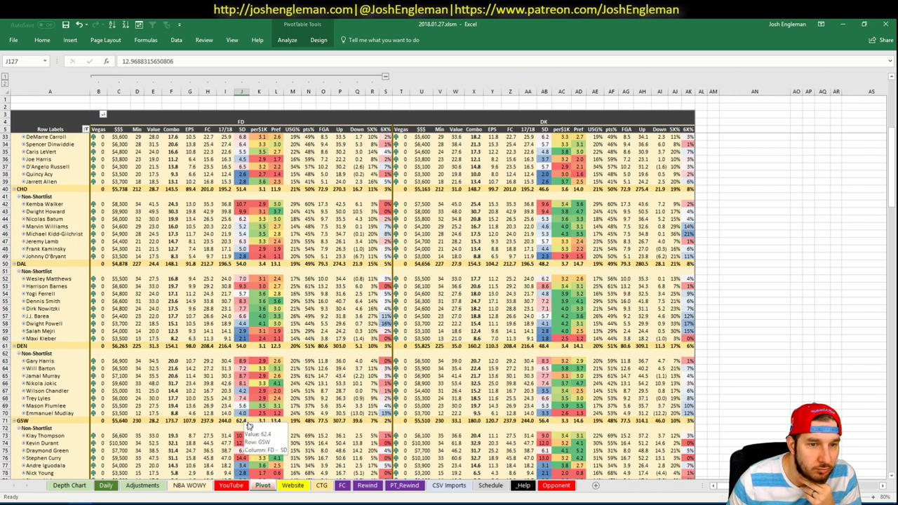
pyautogui.rightClick(207, 384)
pyautogui.click(240, 285)
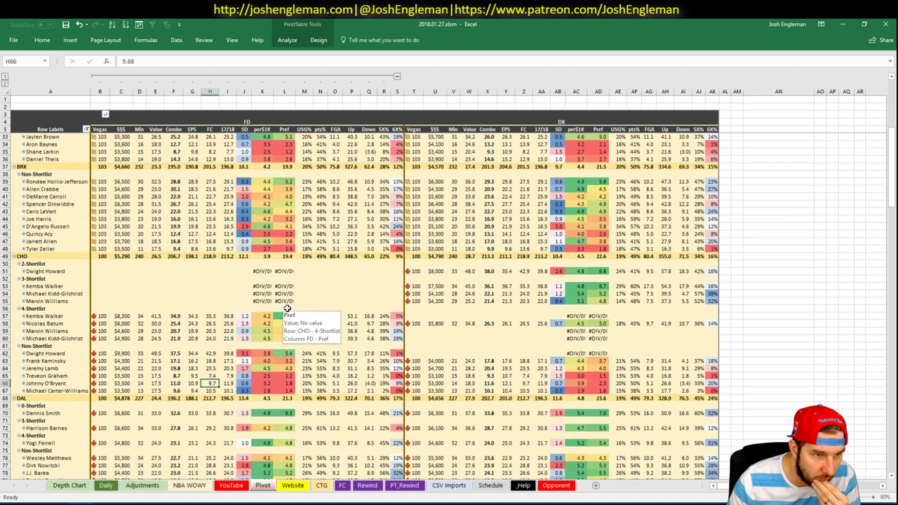
pyautogui.scroll(-5, 287, 312)
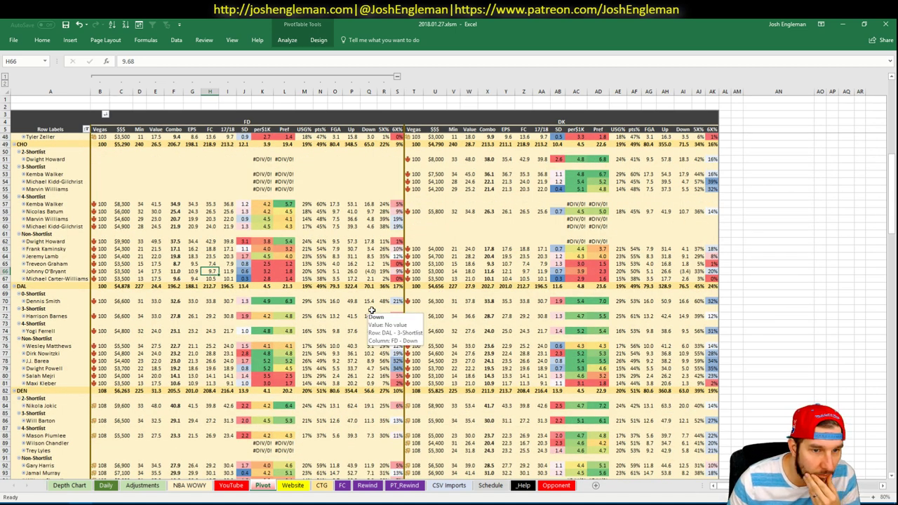
pyautogui.click(140, 485)
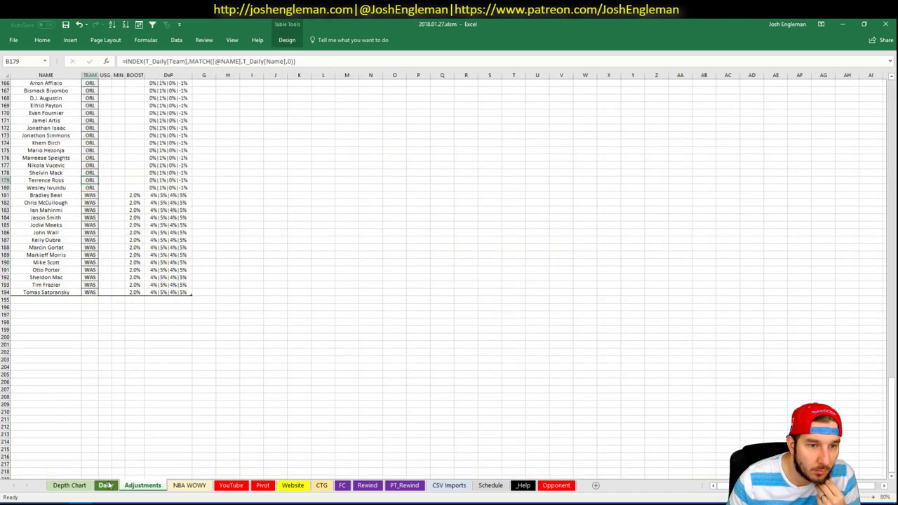
pyautogui.click(107, 486)
pyautogui.click(228, 486)
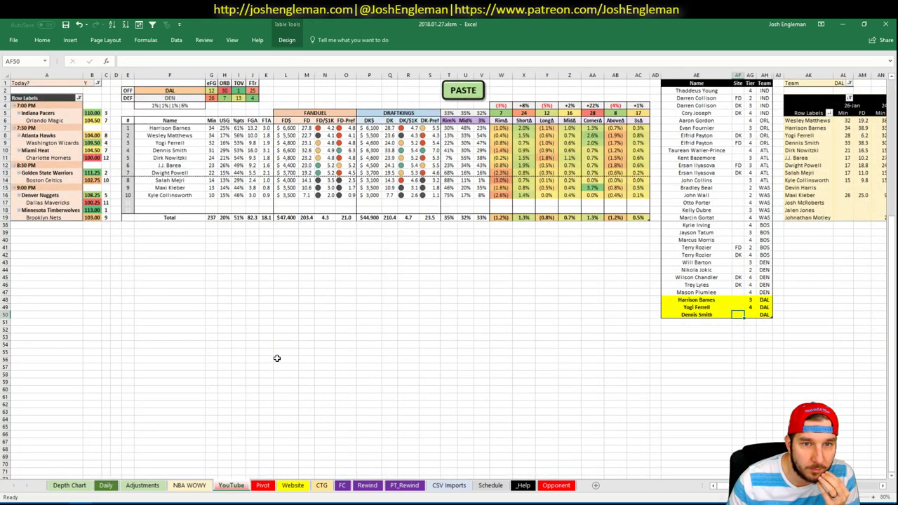
# Step: Set Dennis Smith's tier to 3 in the player tier list
pyautogui.click(753, 314)
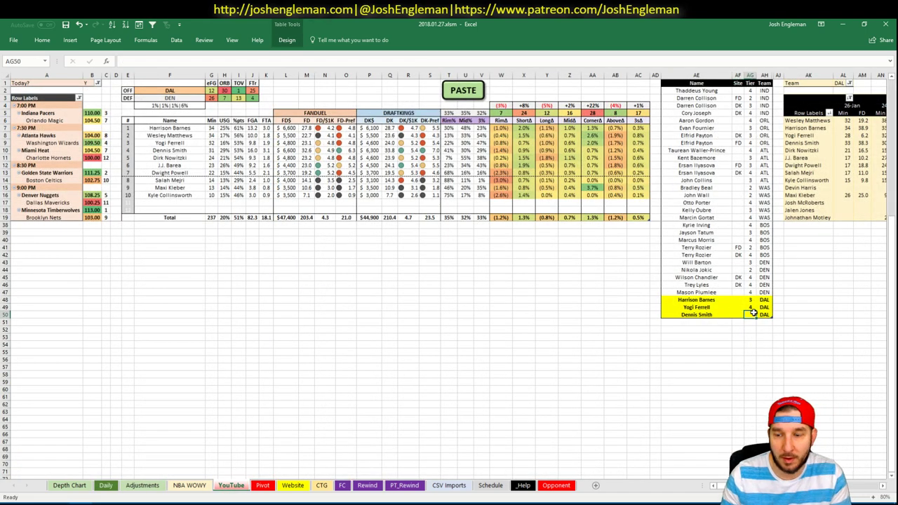
pyautogui.write('3')
pyautogui.press('Return')
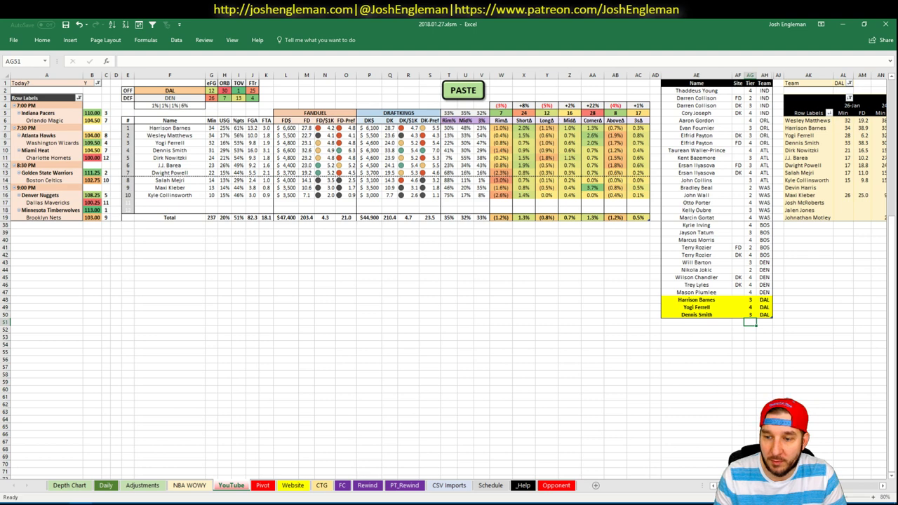
# Step: Compare the remaining Mavericks' recent minutes and fantasy points with their projections
pyautogui.hscroll(3, 450, 281)
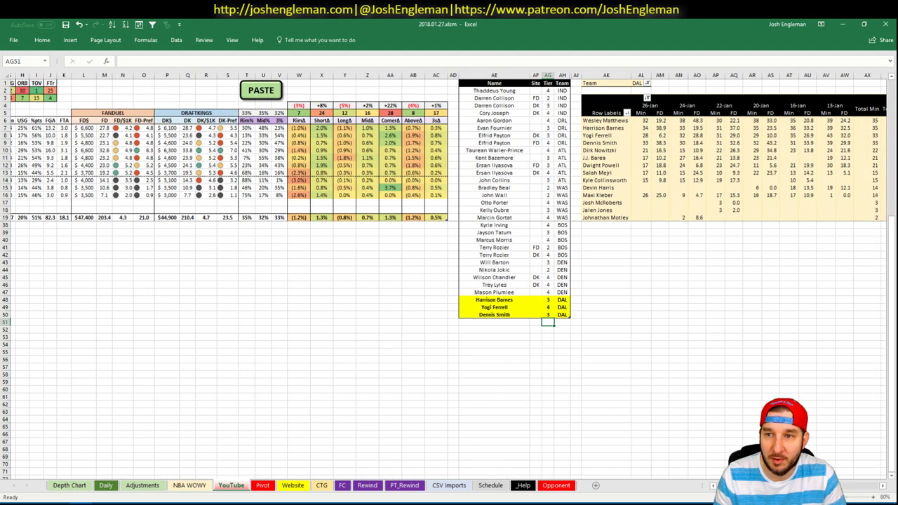
pyautogui.hscroll(-3, 450, 280)
pyautogui.click(685, 320)
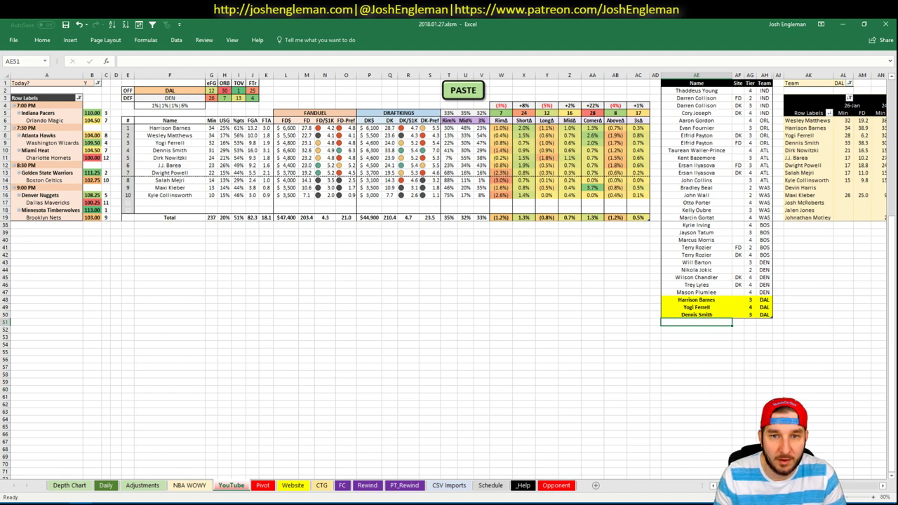
pyautogui.hscroll(3, 449, 280)
pyautogui.hscroll(-3, 661, 472)
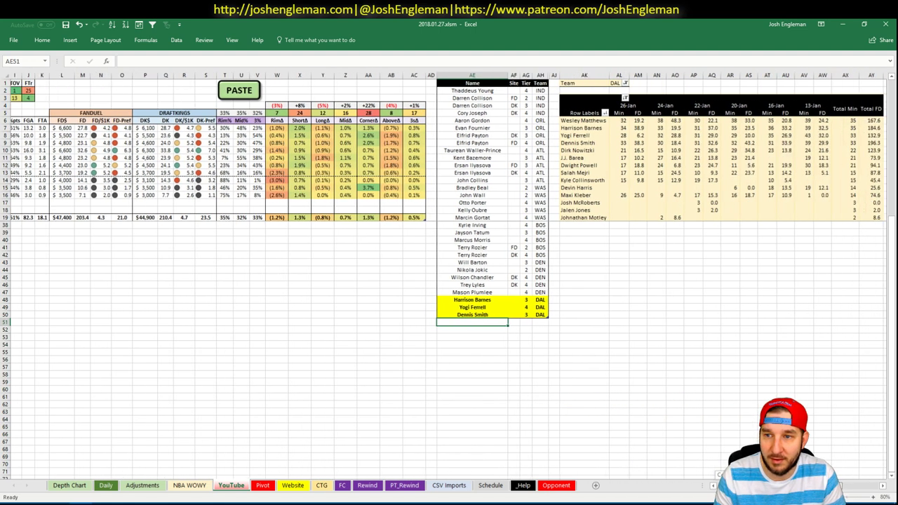
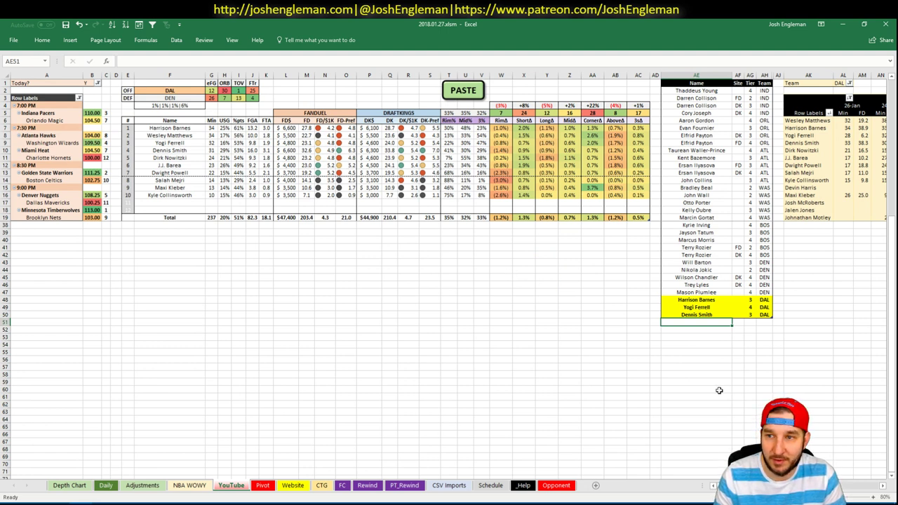
pyautogui.hscroll(5, 709, 477)
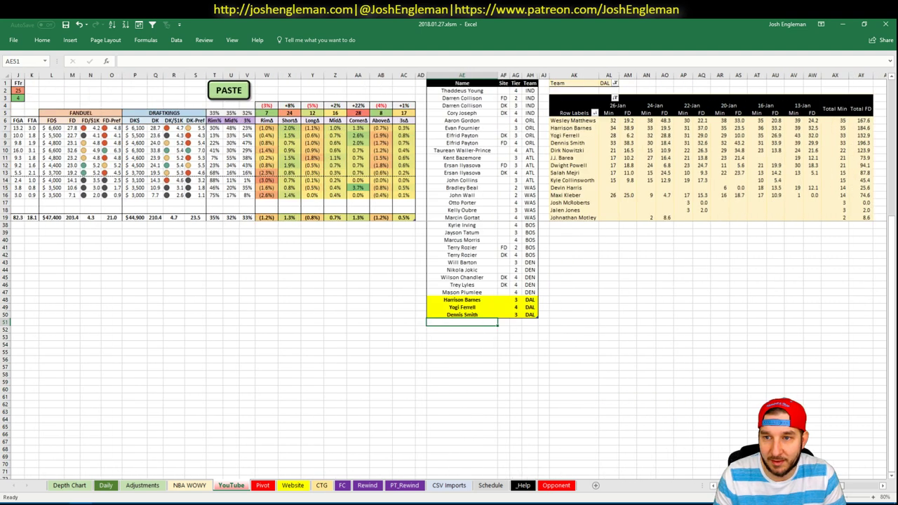
pyautogui.hscroll(-5, 709, 477)
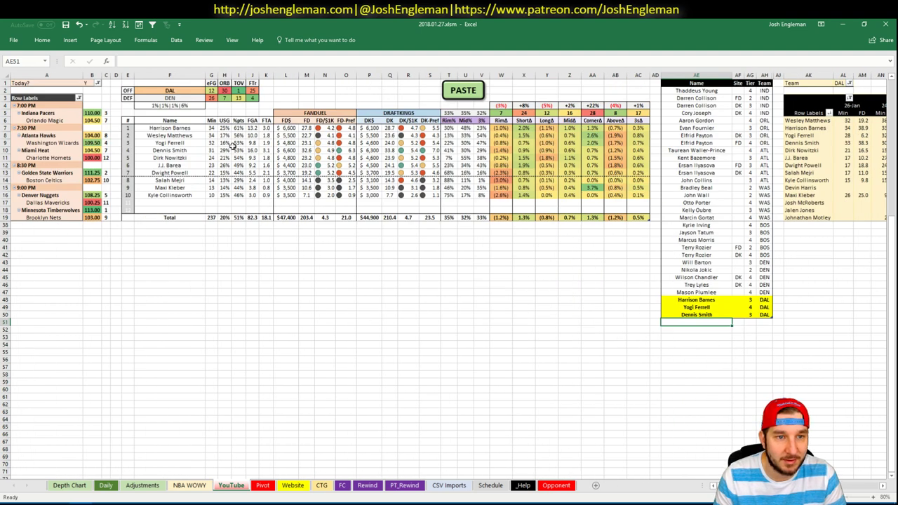
# Step: Set the projection table's offensive team to MIN and switch to the browser
pyautogui.click(159, 90)
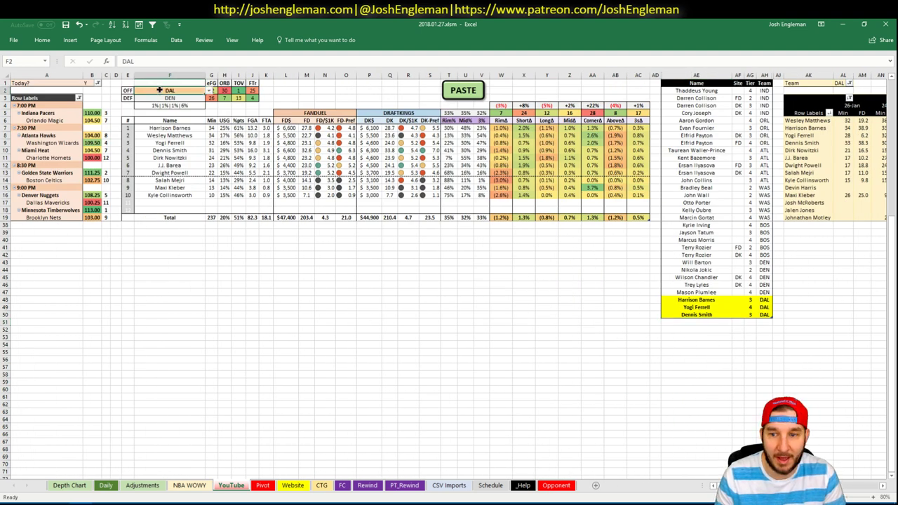
pyautogui.write('M')
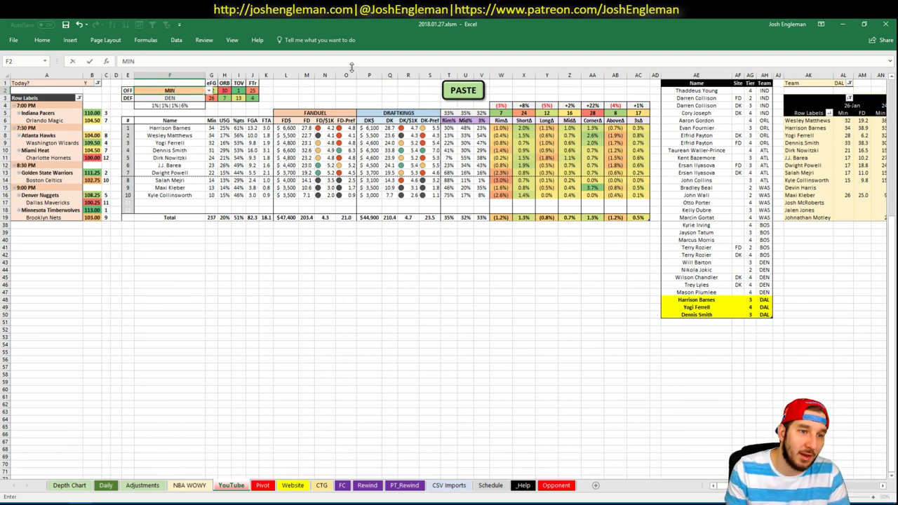
pyautogui.write('IN')
pyautogui.press('Return')
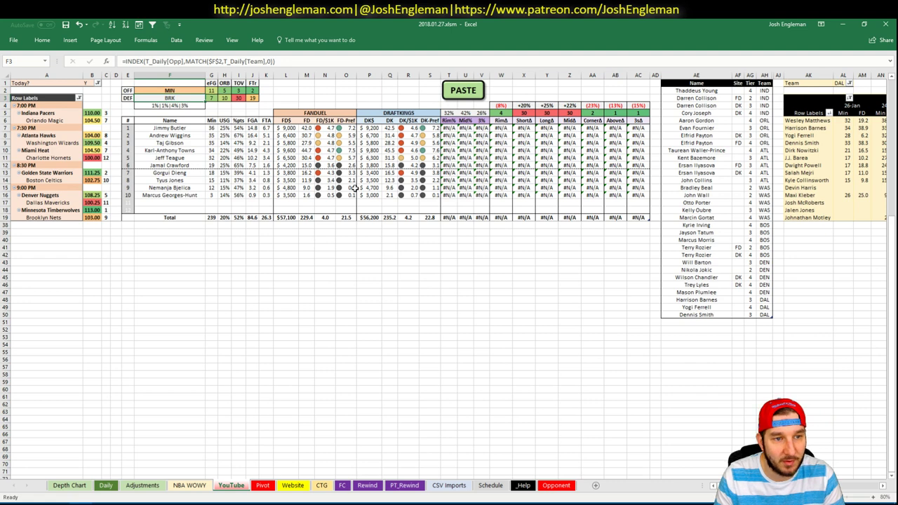
pyautogui.click(289, 270)
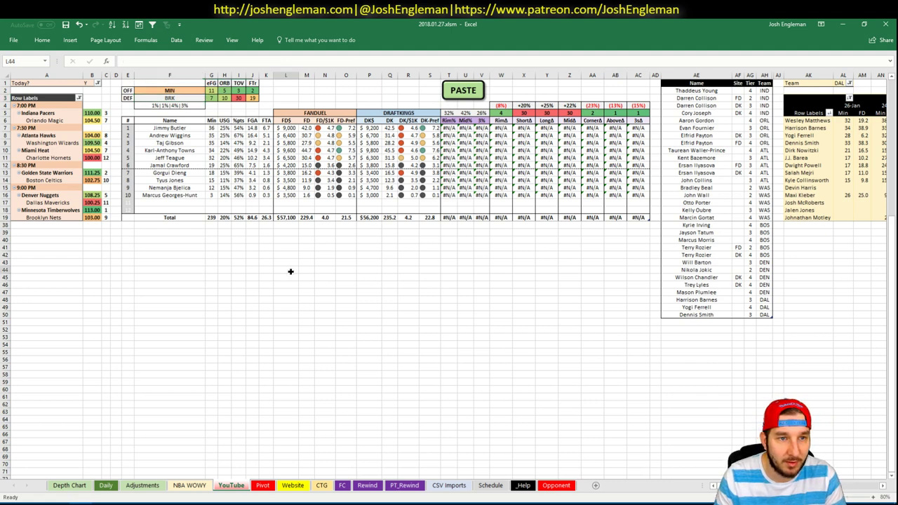
pyautogui.hotkey('alt', 'Tab')
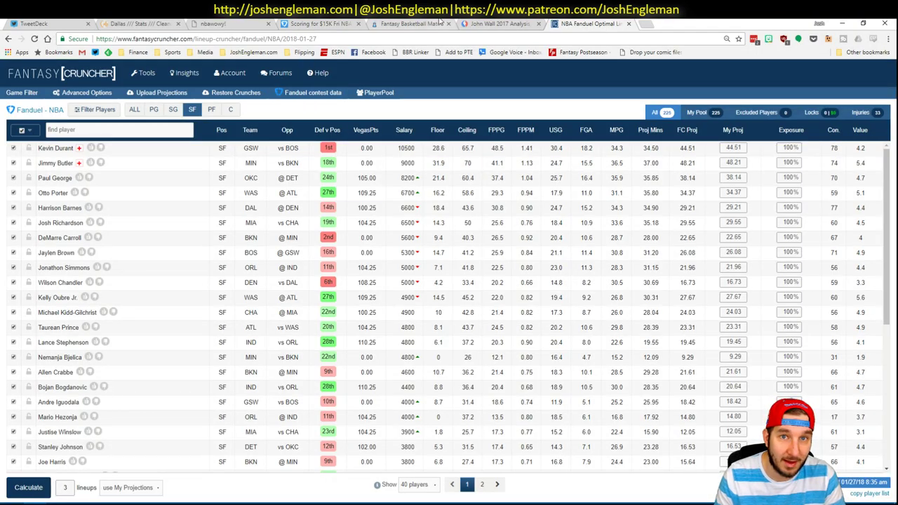
# Step: Search Cleaning the Glass for the Minnesota Timberwolves and go to their Shooting: Frequency table
pyautogui.click(137, 24)
pyautogui.click(203, 93)
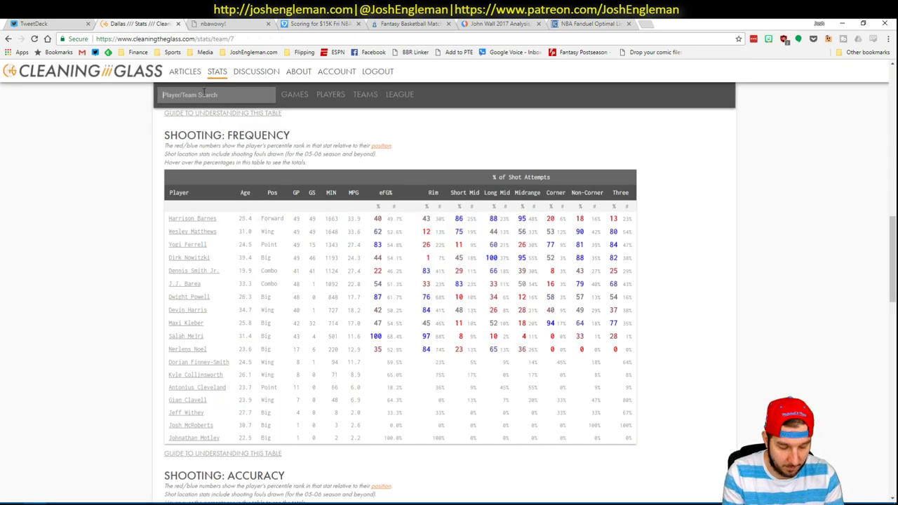
pyautogui.hotkey('ctrl', 'a')
pyautogui.press('BackSpace')
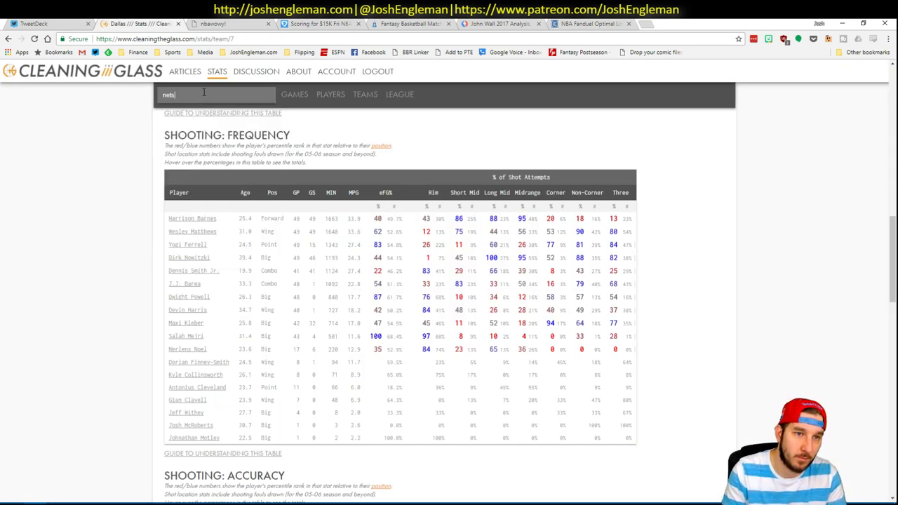
pyautogui.write('Minnesota Timberwolves')
pyautogui.press('Return')
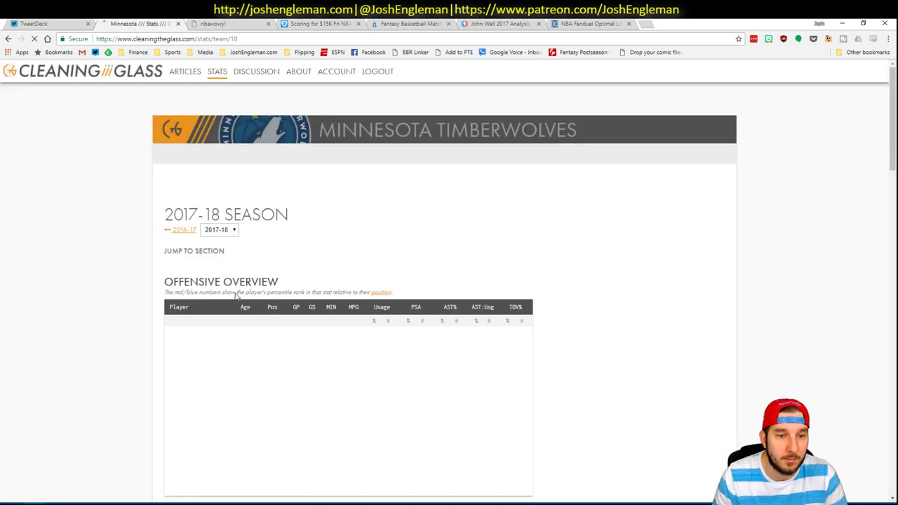
pyautogui.scroll(-15, 297, 261)
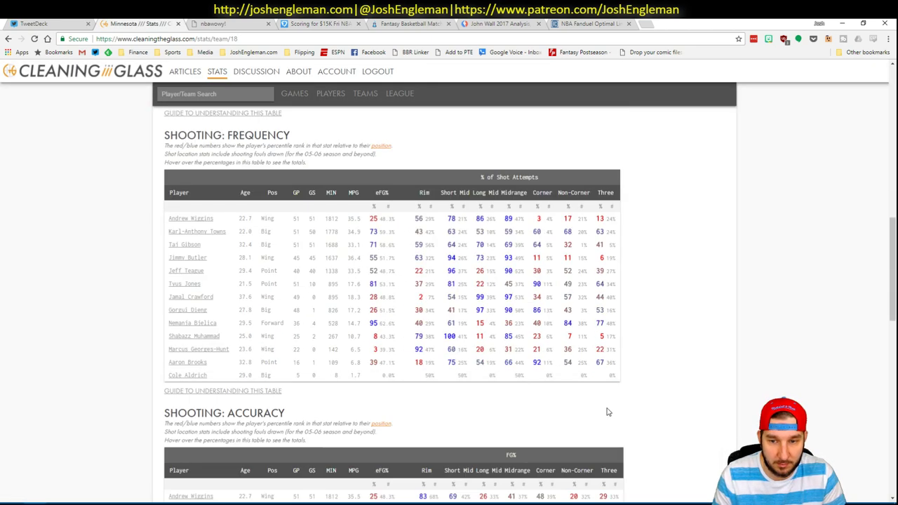
# Step: Copy the Timberwolves' shooting frequency table into the workbook with the paste macro, and filter the recent-games pivot table to MIN
pyautogui.moveTo(618, 378); pyautogui.dragTo(170, 223)
pyautogui.hotkey('ctrl', 'c')
pyautogui.hotkey('alt', 'Tab')
pyautogui.click(465, 97)
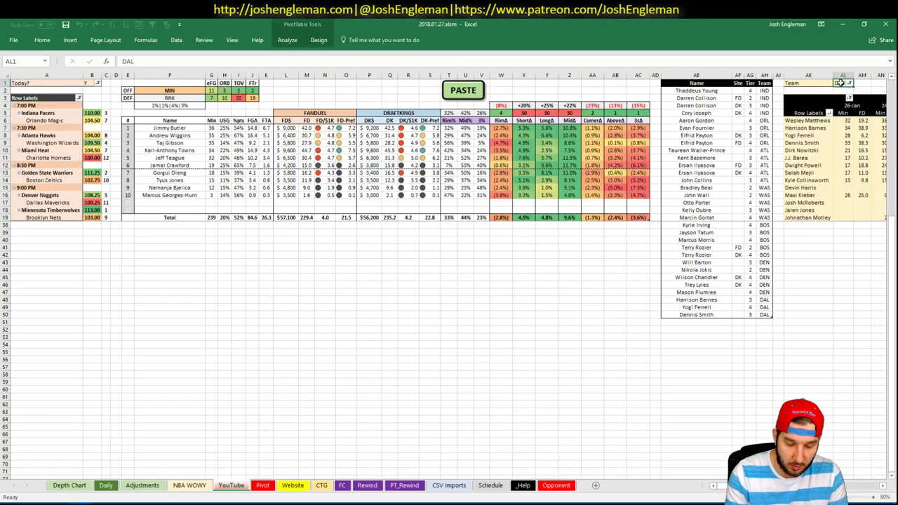
pyautogui.write('MIN')
pyautogui.press('Return')
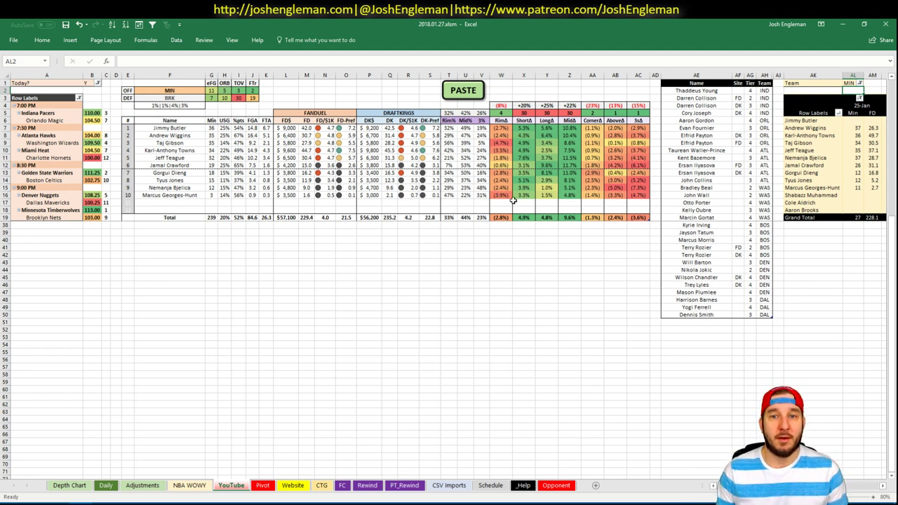
# Step: Add Jimmy Butler to the end of the player tier list with tier 3
pyautogui.click(713, 323)
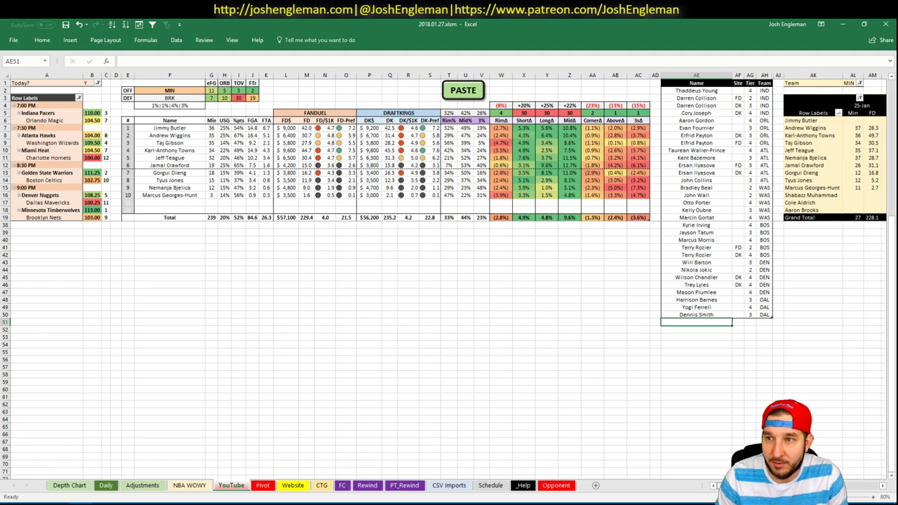
pyautogui.hscroll(6, 449, 281)
pyautogui.hscroll(-6, 450, 281)
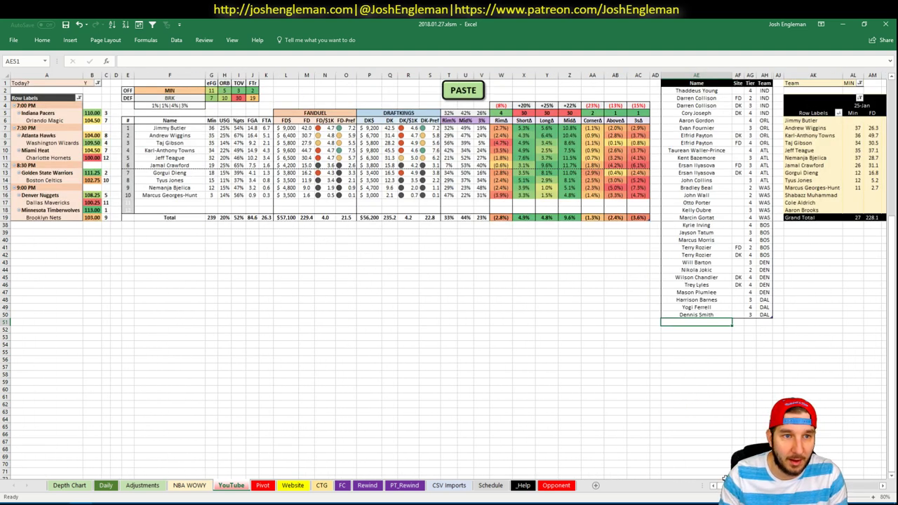
pyautogui.write('Aimmy Butler')
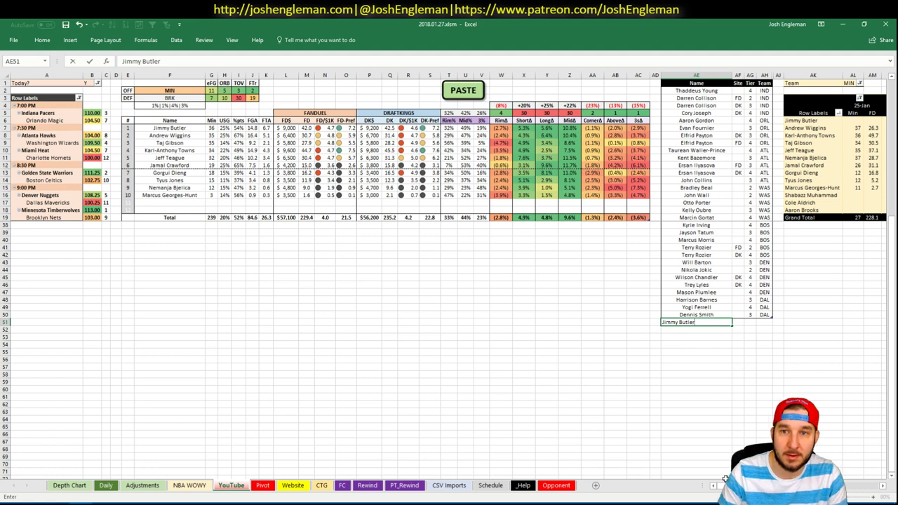
pyautogui.press('Tab')
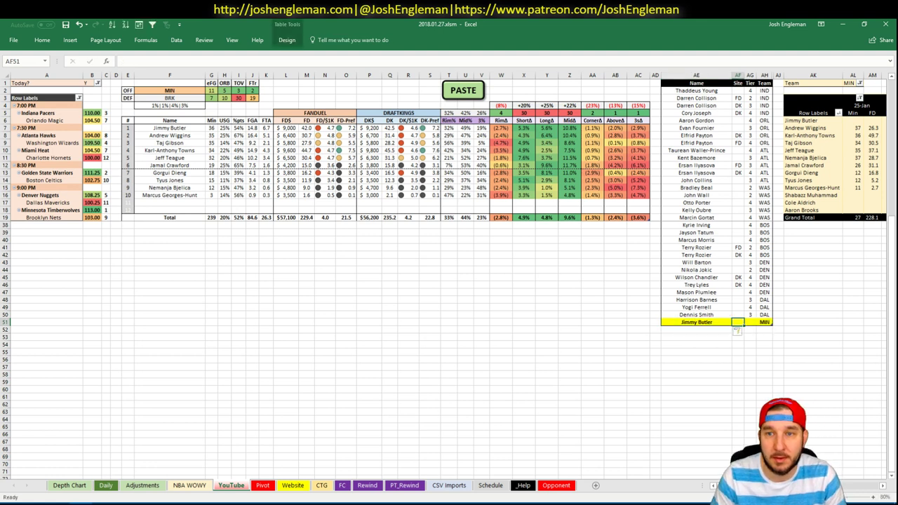
pyautogui.click(751, 322)
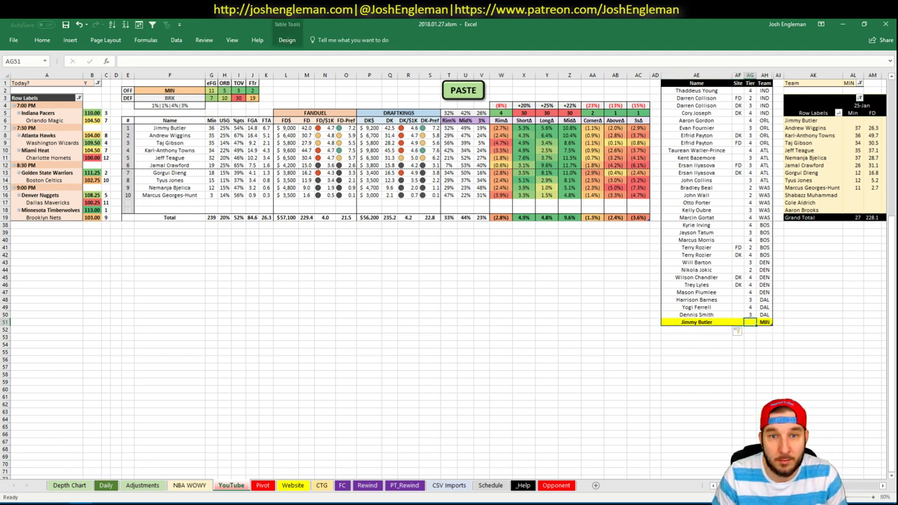
pyautogui.write('3')
pyautogui.press('Return')
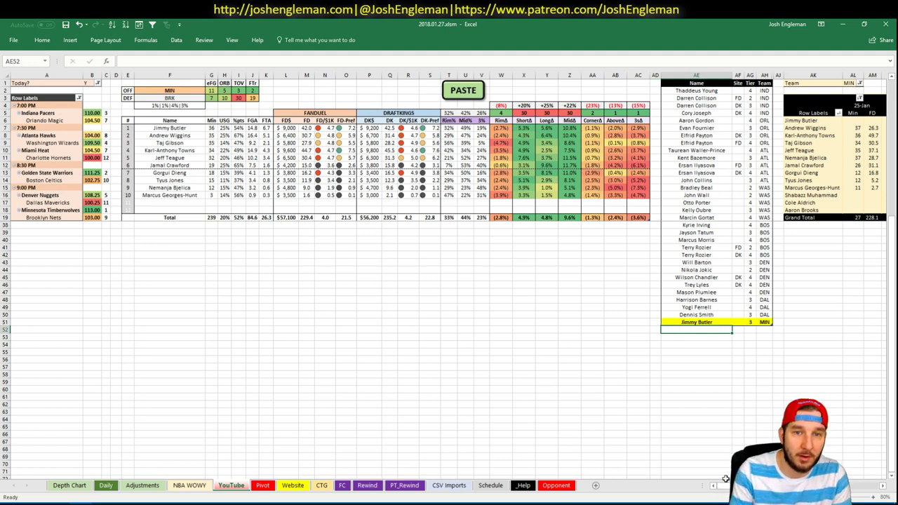
# Step: Add Andrew Wiggins and Taj Gibson below Jimmy Butler in the tier list, both with tier 3
pyautogui.write('Andrew Wiggins')
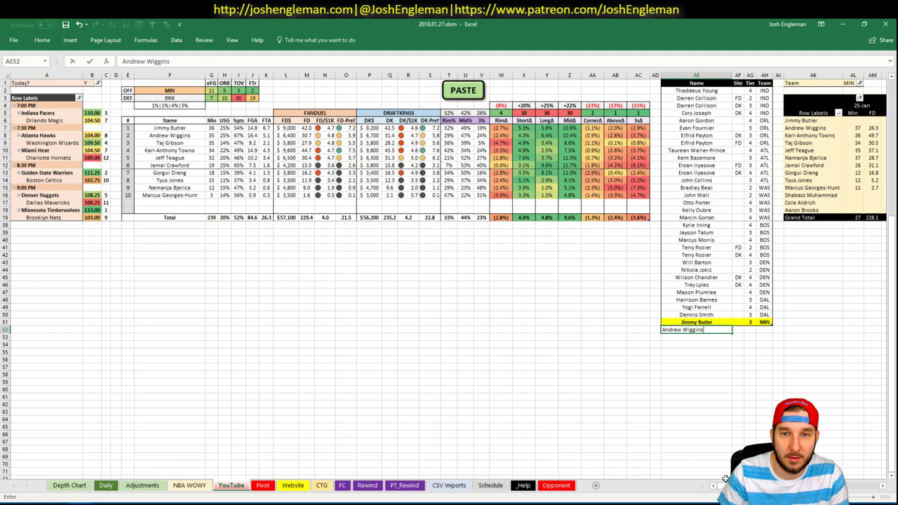
pyautogui.press('Return')
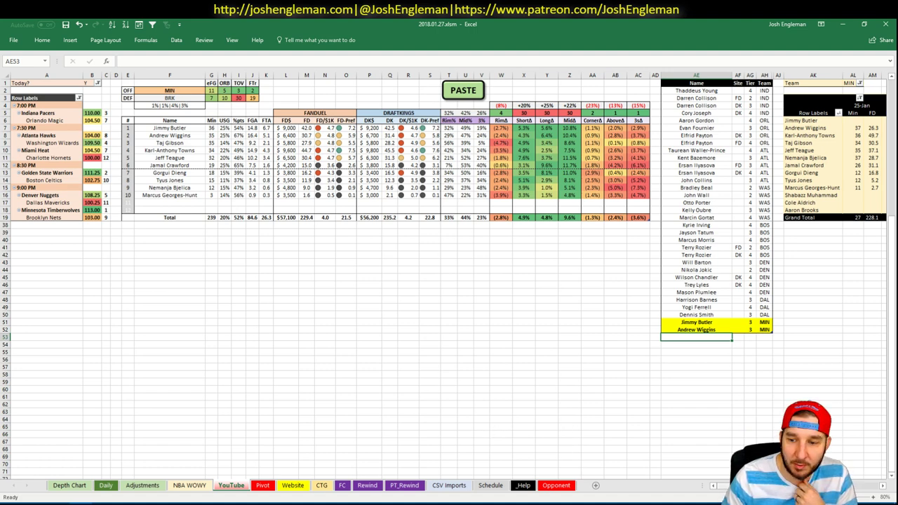
pyautogui.hscroll(5, 449, 281)
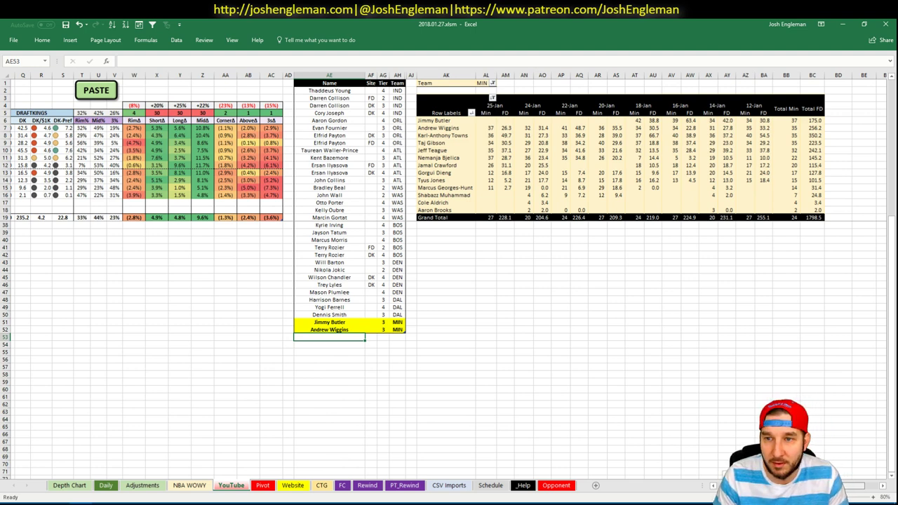
pyautogui.hscroll(-5, 678, 457)
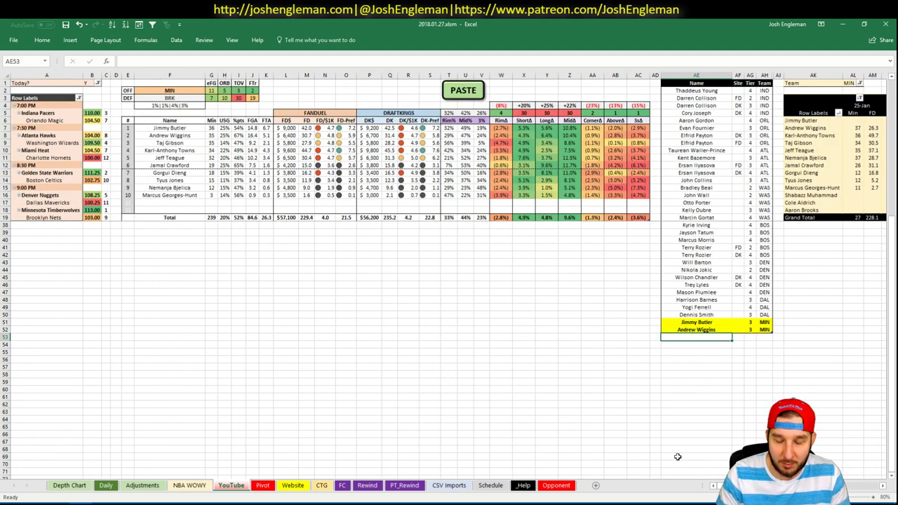
pyautogui.write('Taj Gibson')
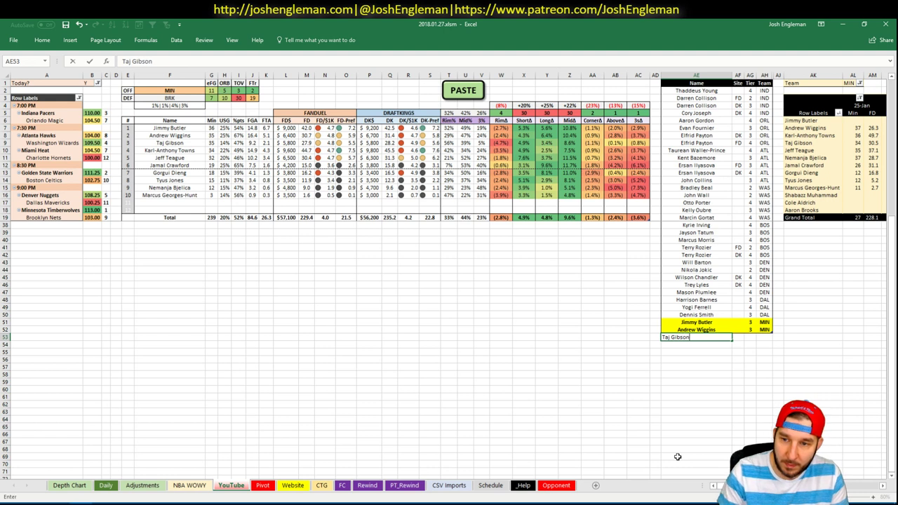
pyautogui.press('Tab')
pyautogui.press('Tab')
pyautogui.write('3')
pyautogui.press('Return')
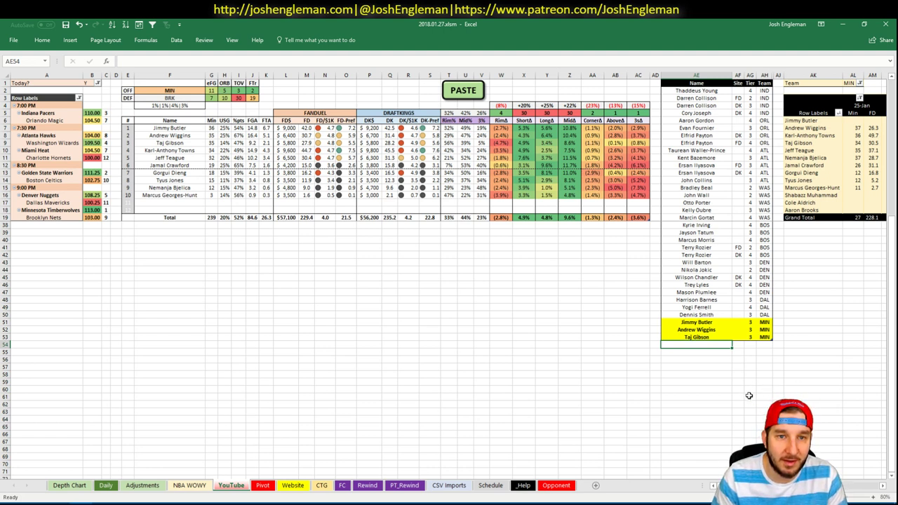
# Step: Check the Timberwolves' recent games and add Karl-Anthony Towns to the tier list with tier 2
pyautogui.hscroll(7, 449, 281)
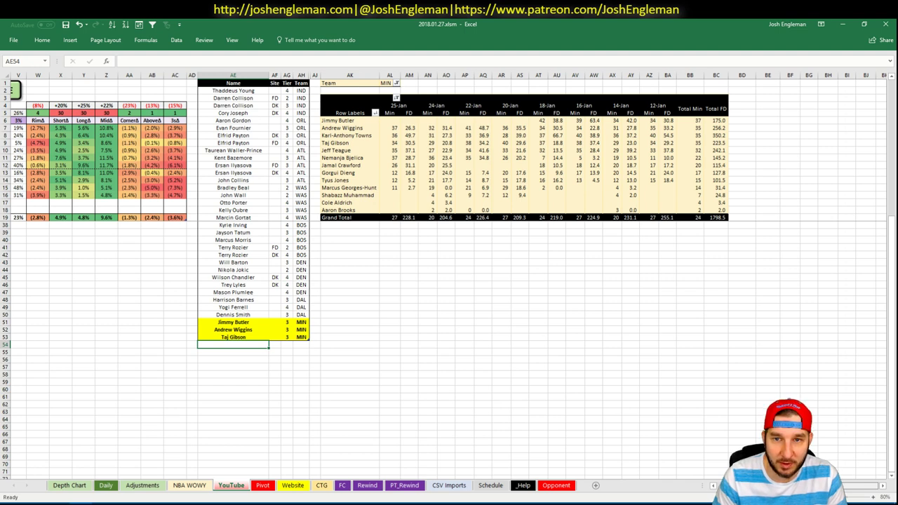
pyautogui.hscroll(-7, 449, 281)
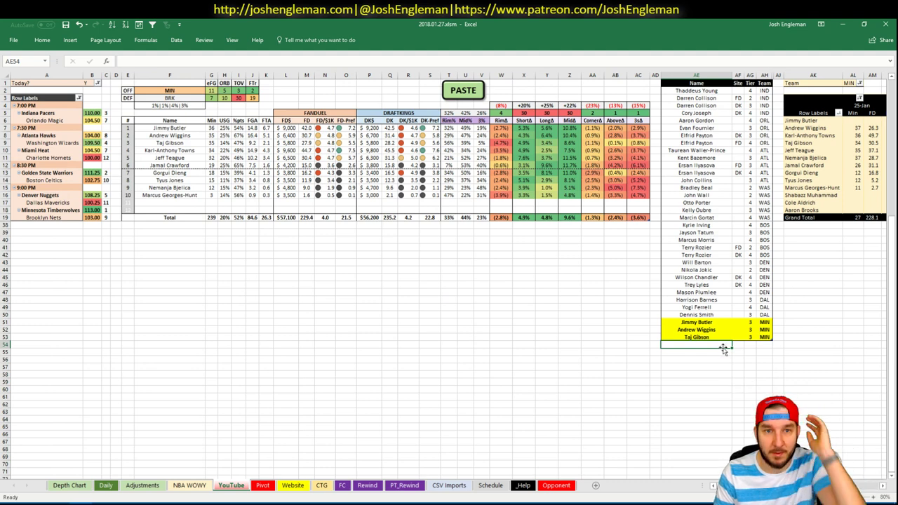
pyautogui.write('K')
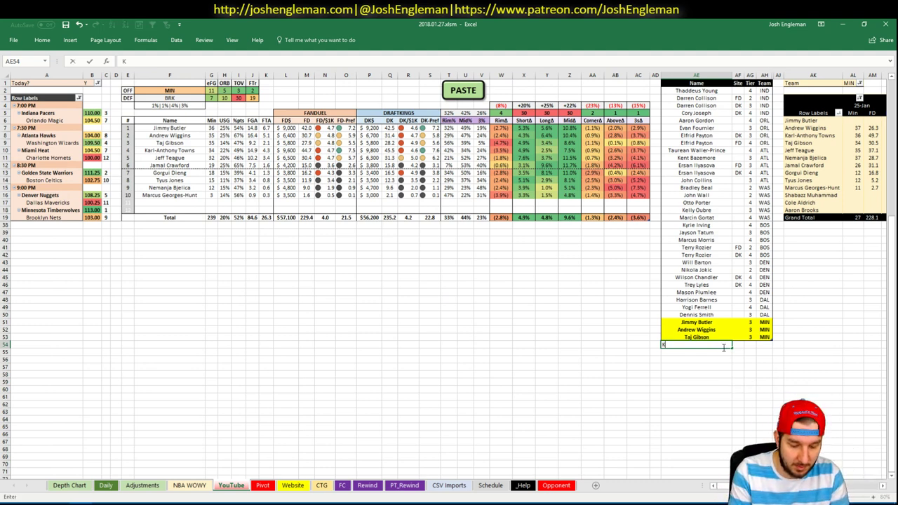
pyautogui.write('arl0Anthony')
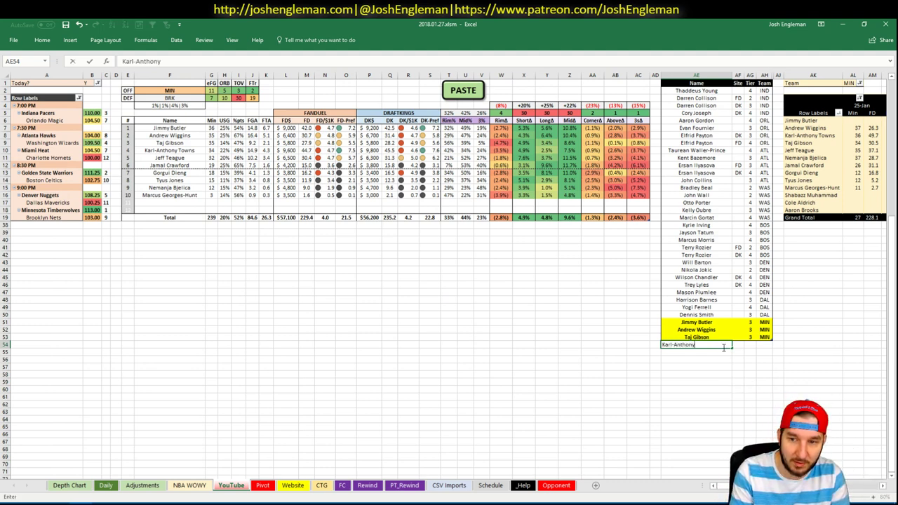
pyautogui.write(' Town')
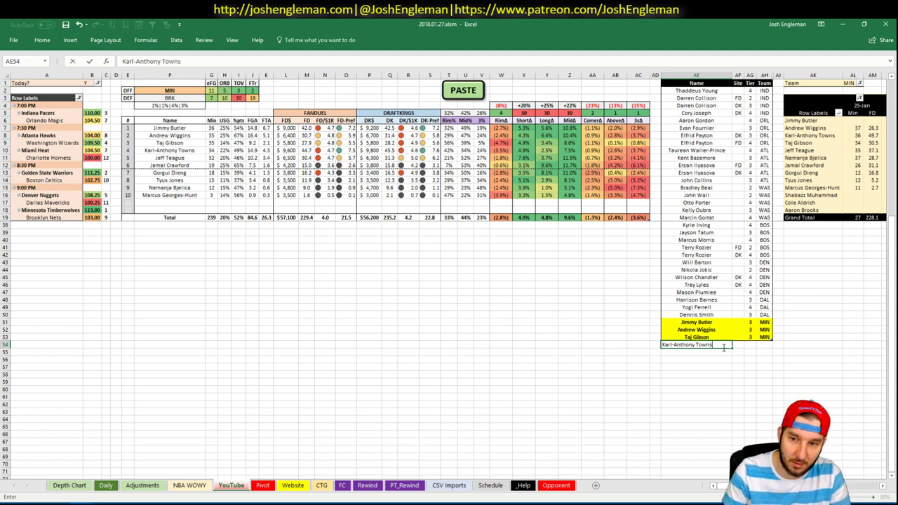
pyautogui.write('s')
pyautogui.press('Tab')
pyautogui.press('Tab')
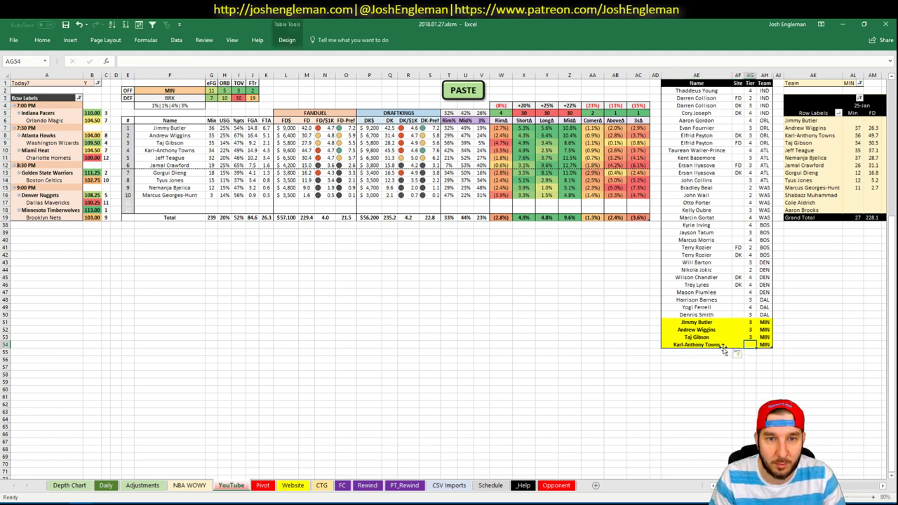
pyautogui.write('2')
pyautogui.press('Return')
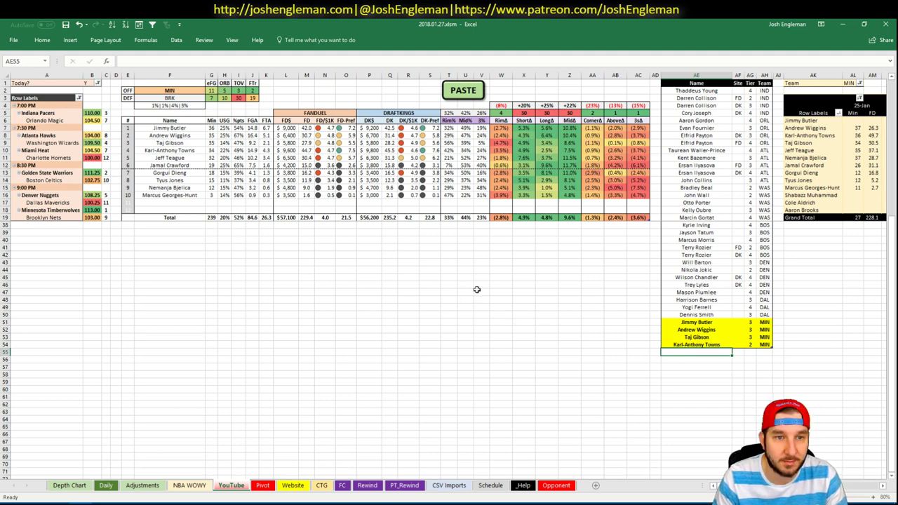
# Step: Review the recent minutes and fantasy points again, and add Jeff Teague to the tier list with tier 3
pyautogui.hscroll(8, 449, 281)
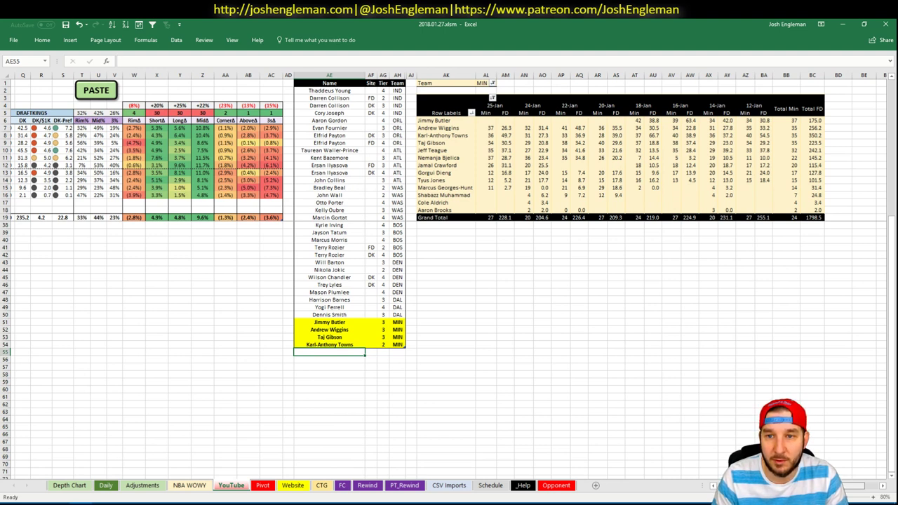
pyautogui.hscroll(1, 449, 281)
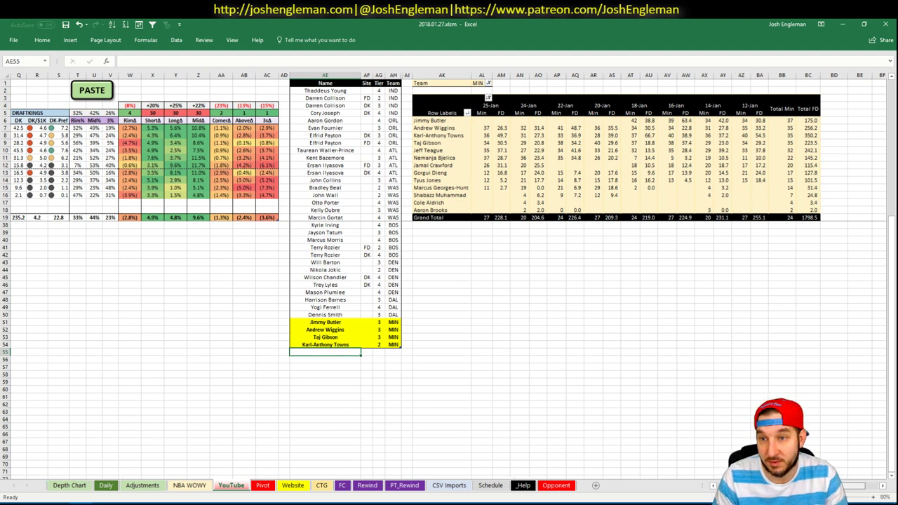
pyautogui.hscroll(-8, 711, 469)
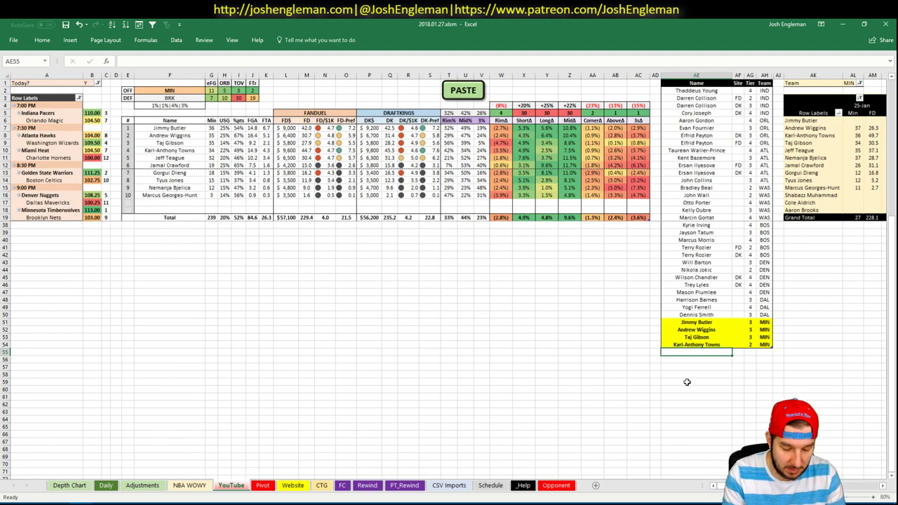
pyautogui.write('Jeff Teagu')
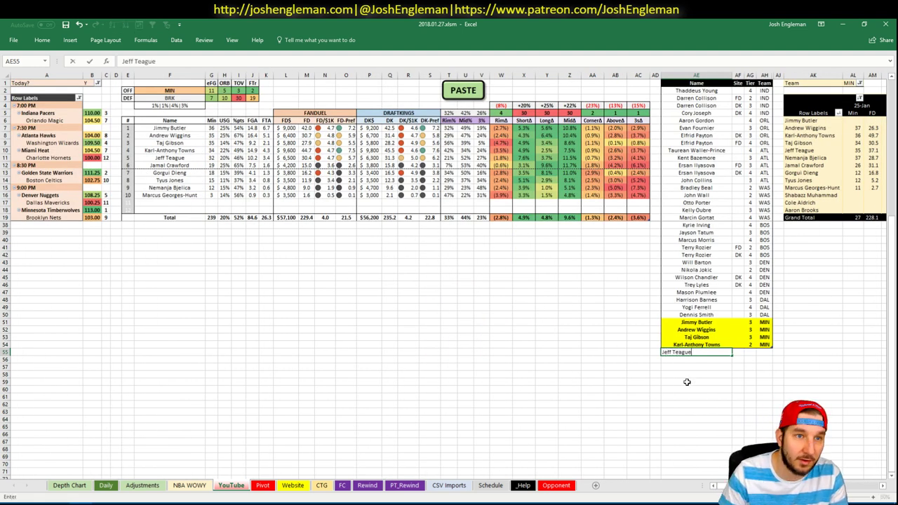
pyautogui.write('e')
pyautogui.press('Tab')
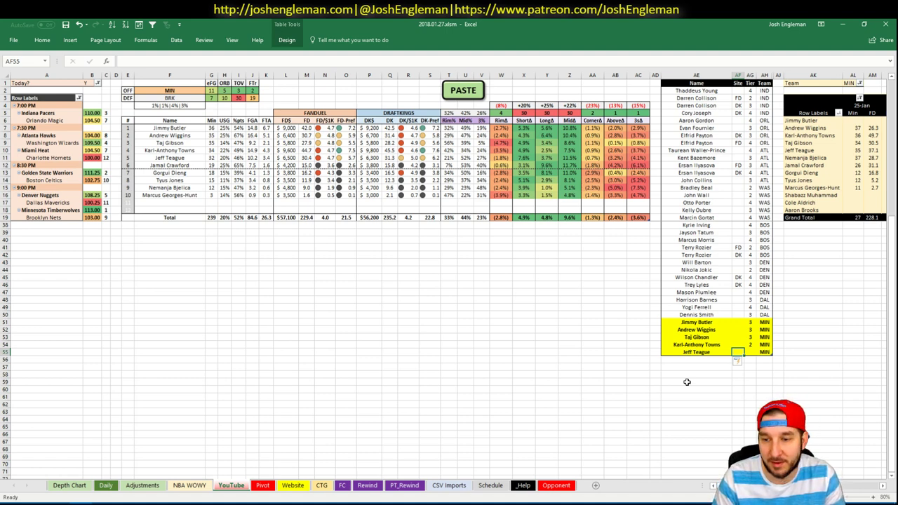
pyautogui.press('Tab')
pyautogui.press('Return')
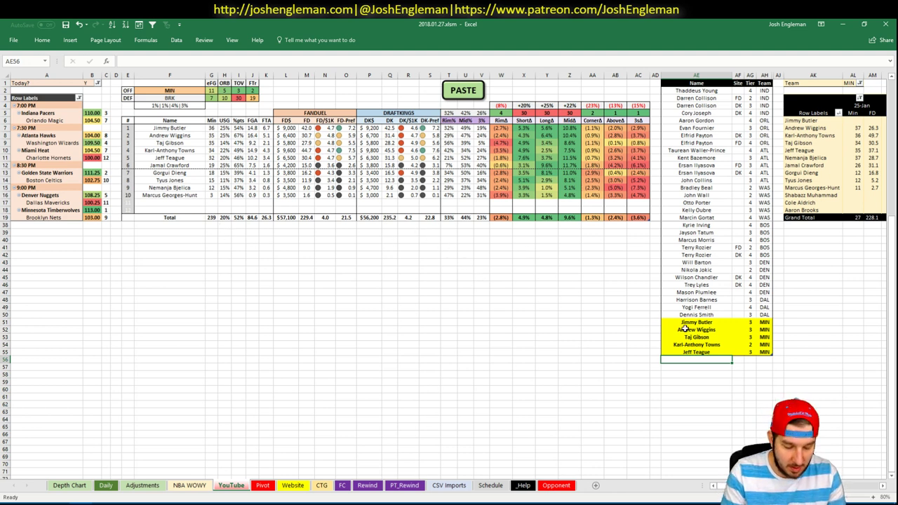
# Step: Add Gorgui Dieng below Jeff Teague in the player tier list with tier 4
pyautogui.write('Go')
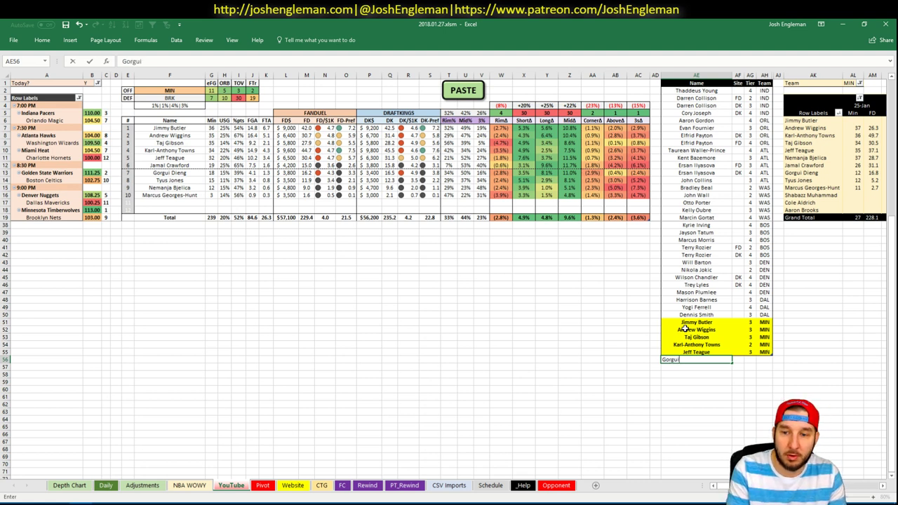
pyautogui.write('rgui')
pyautogui.press('Tab')
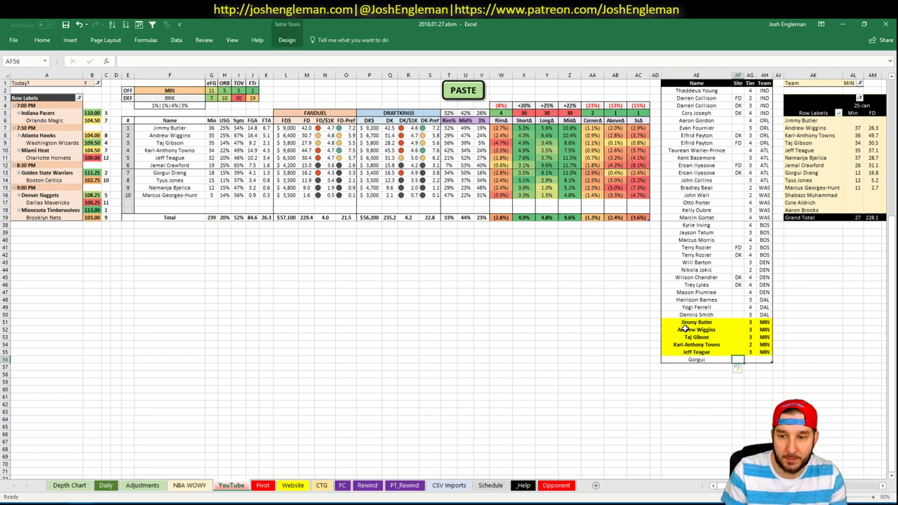
pyautogui.hotkey('shift', 'Tab')
pyautogui.write('Gorgui D')
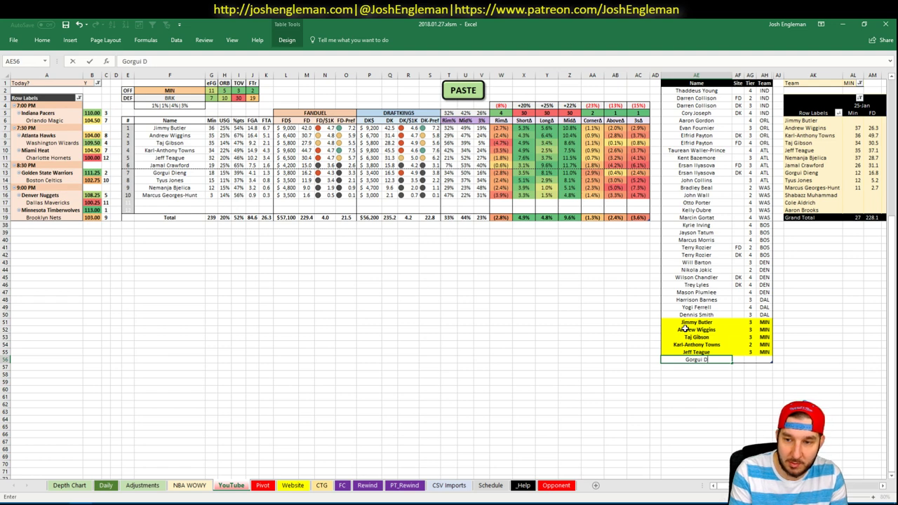
pyautogui.write('ieng')
pyautogui.press('Tab')
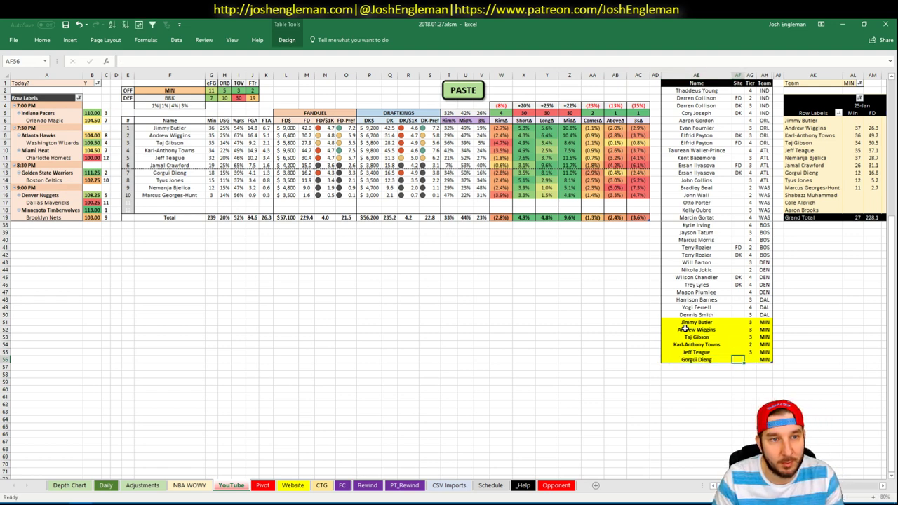
pyautogui.press('Tab')
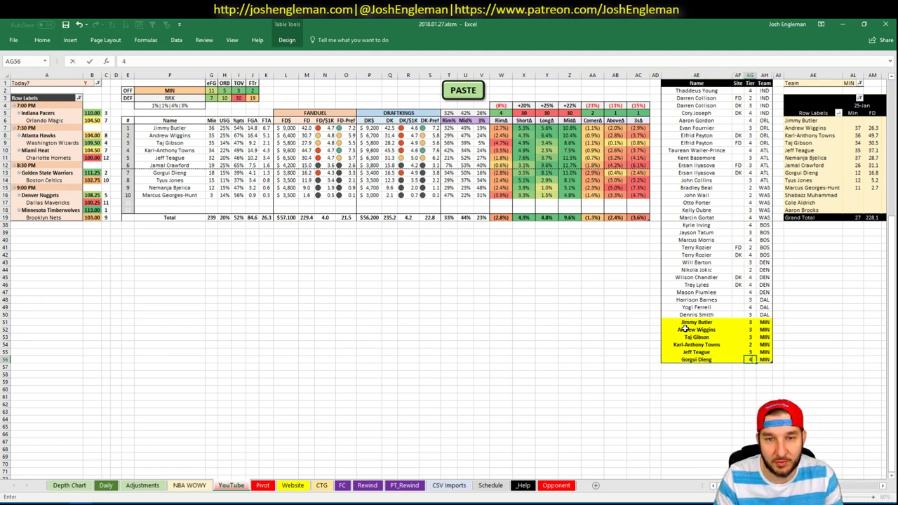
pyautogui.click(268, 248)
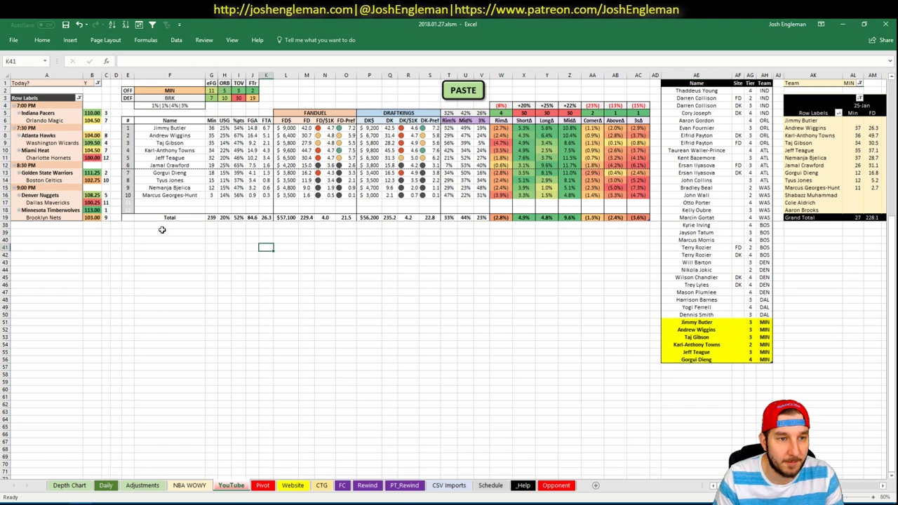
# Step: Change the offensive team of the matchup table to BRK to load the Nets' projections
pyautogui.click(170, 92)
pyautogui.write('BRK')
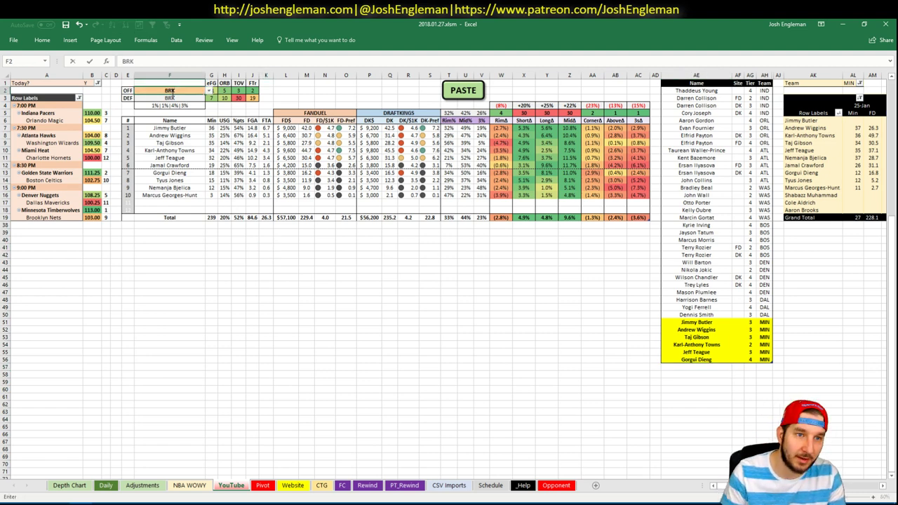
pyautogui.press('Return')
pyautogui.click(106, 434)
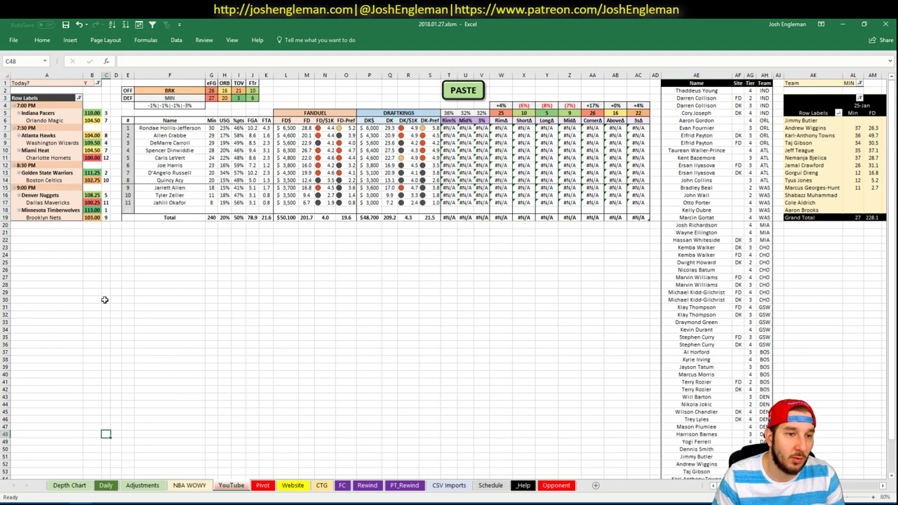
pyautogui.scroll(-11, 105, 299)
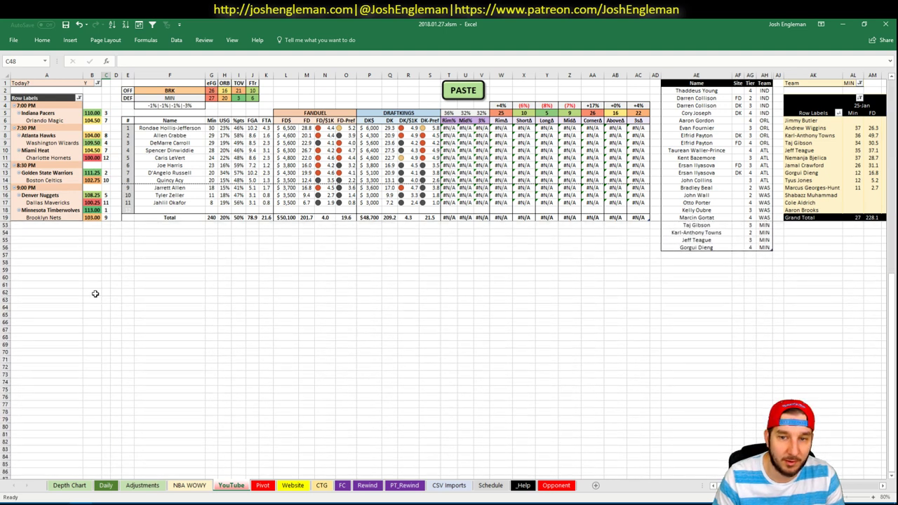
# Step: Copy the Brooklyn Nets' shooting frequency table from Cleaning the Glass and paste it into the workbook with the paste macro
pyautogui.hotkey('alt', 'Tab')
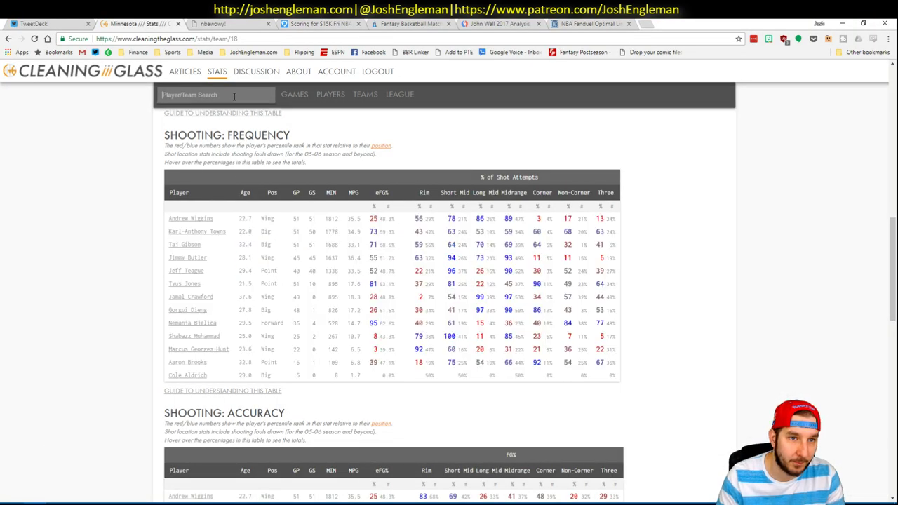
pyautogui.write('brook')
pyautogui.press('Return')
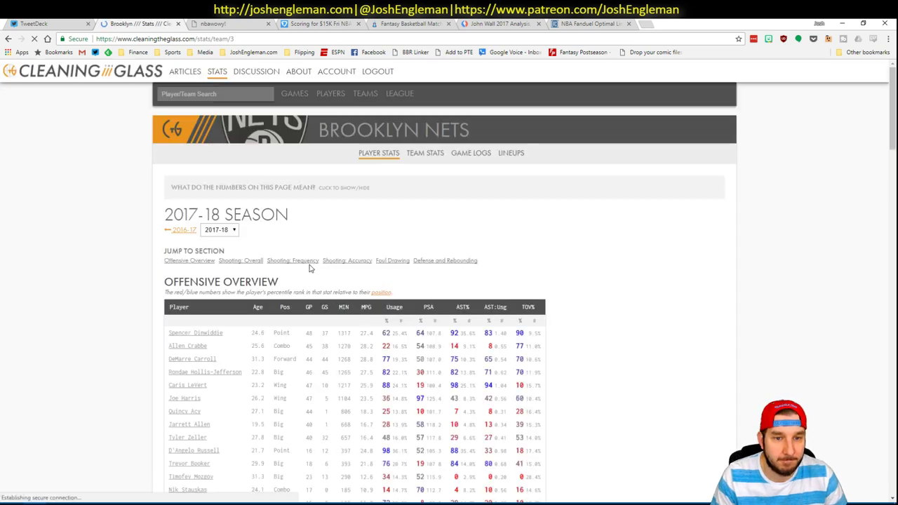
pyautogui.click(313, 266)
pyautogui.moveTo(630, 454); pyautogui.dragTo(201, 232)
pyautogui.hotkey('alt', 'Tab')
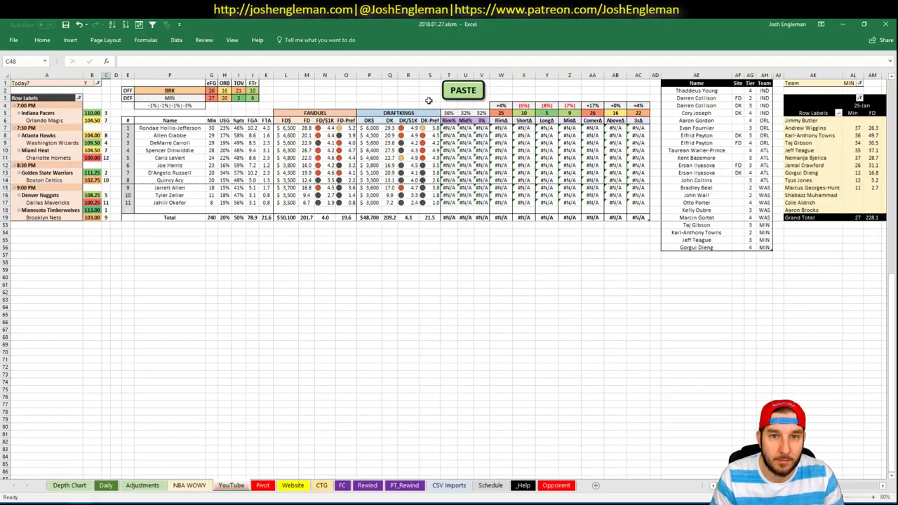
pyautogui.click(457, 95)
pyautogui.click(695, 254)
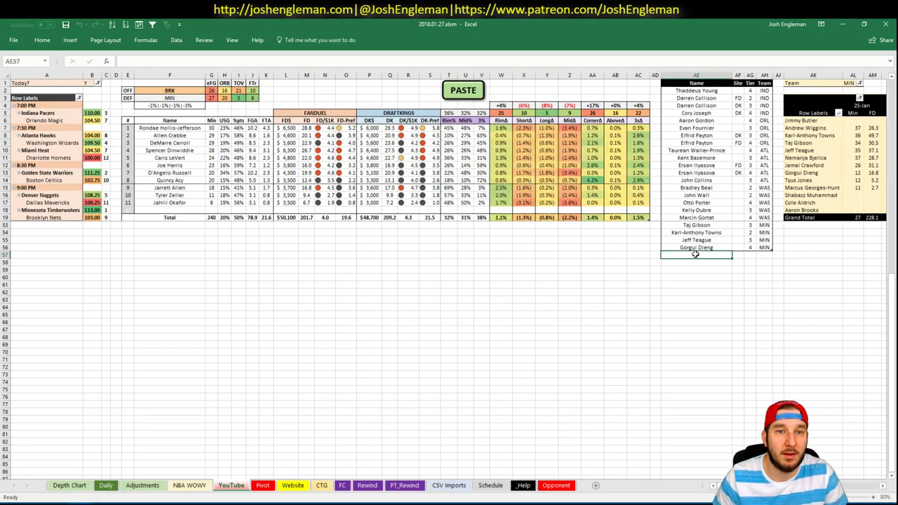
# Step: Filter the recent games pivot table to team BRK
pyautogui.click(850, 82)
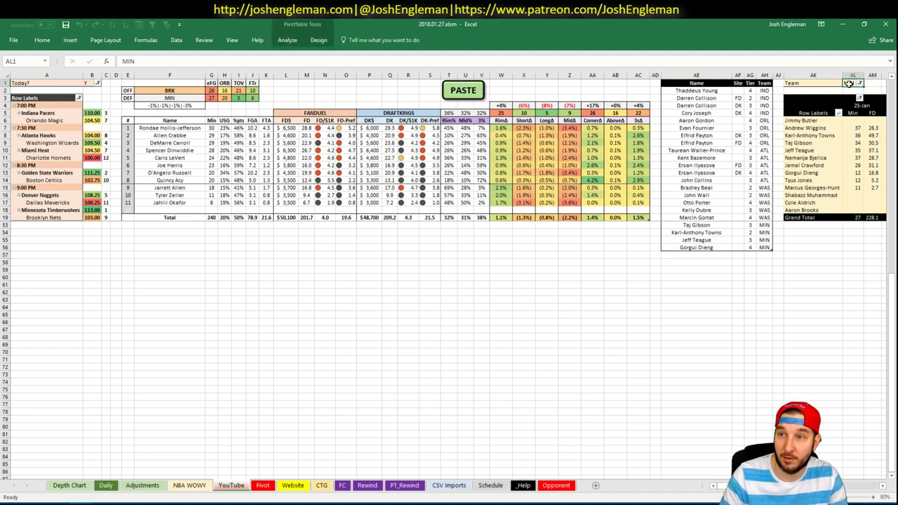
pyautogui.write('BRK')
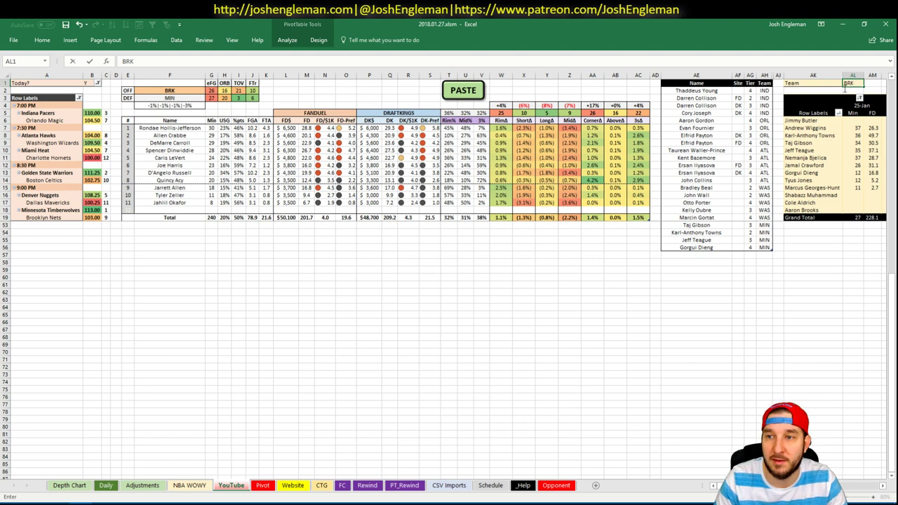
pyautogui.press('Return')
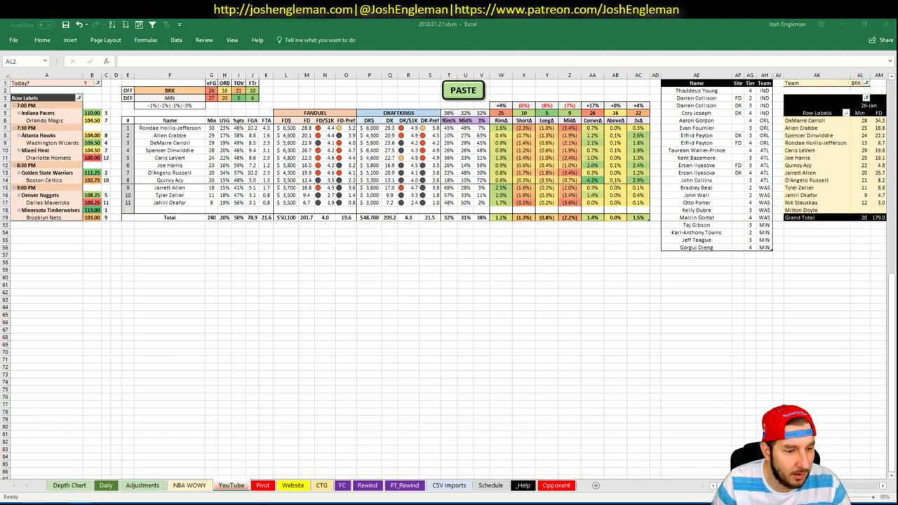
# Step: Check the FantasyLabs NBA feed in TweetDeck for Nets injury and lineup news, and compare it with the Brooklyn projections
pyautogui.hotkey('alt', 'Tab')
pyautogui.click(56, 24)
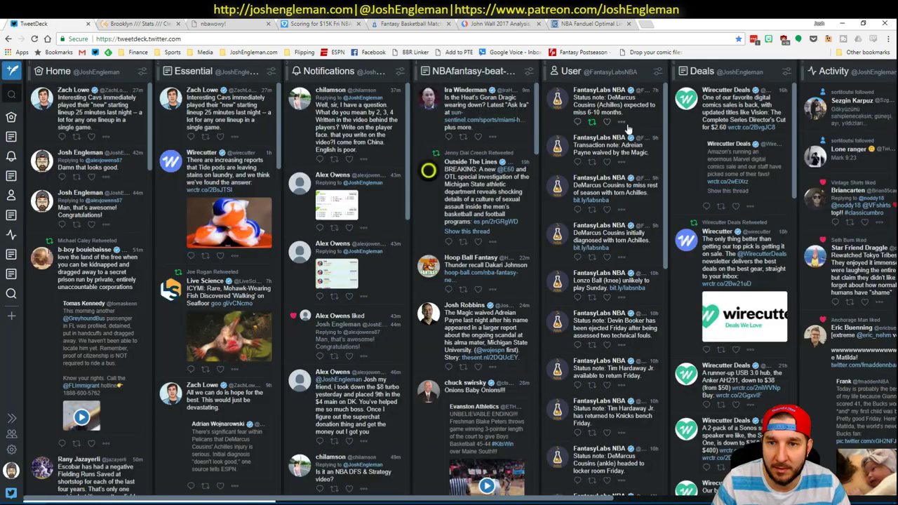
pyautogui.scroll(-4, 627, 130)
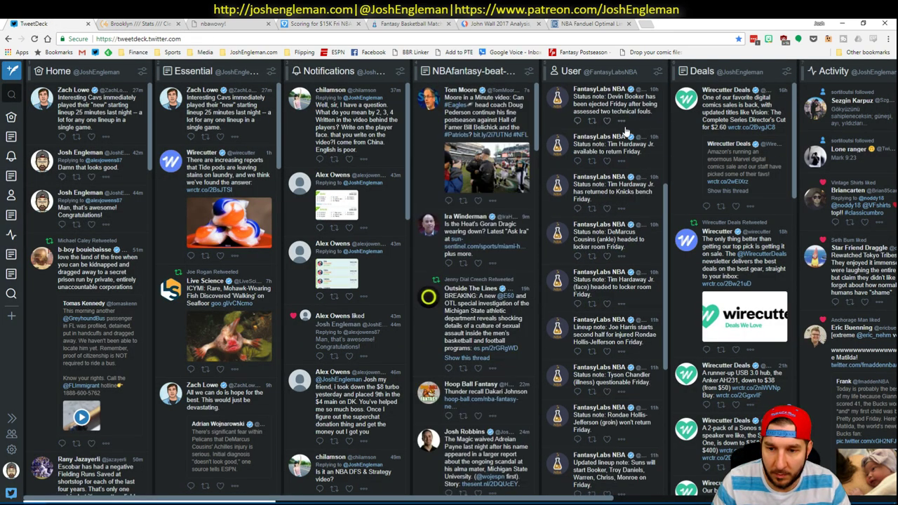
pyautogui.scroll(1, 619, 160)
pyautogui.scroll(3, 619, 153)
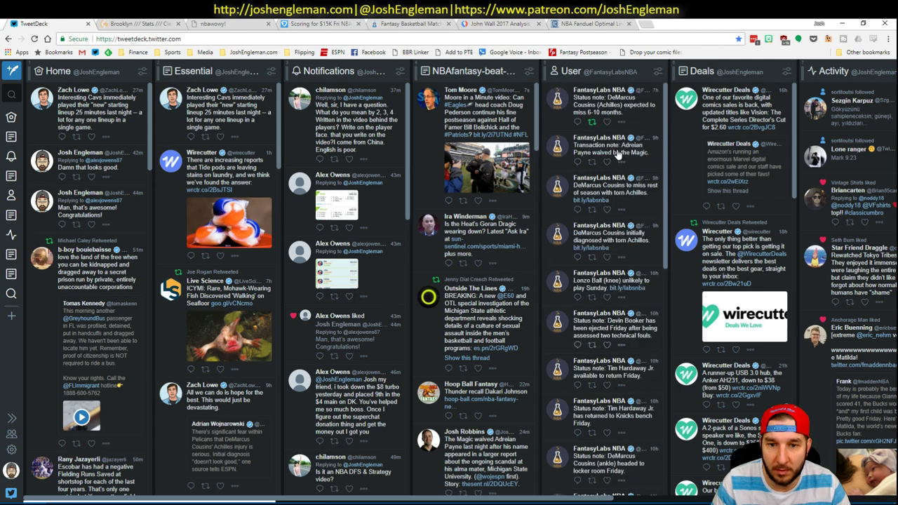
pyautogui.hotkey('alt', 'Tab')
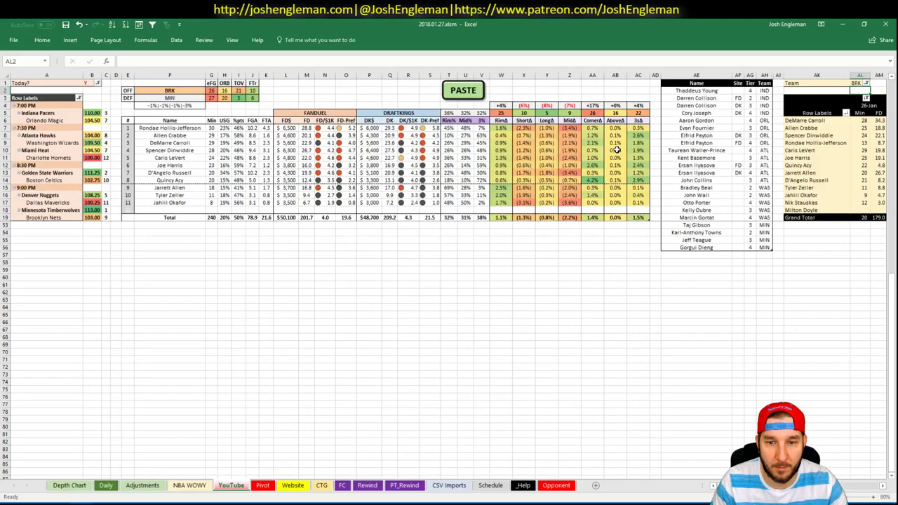
pyautogui.hotkey('alt', 'Tab')
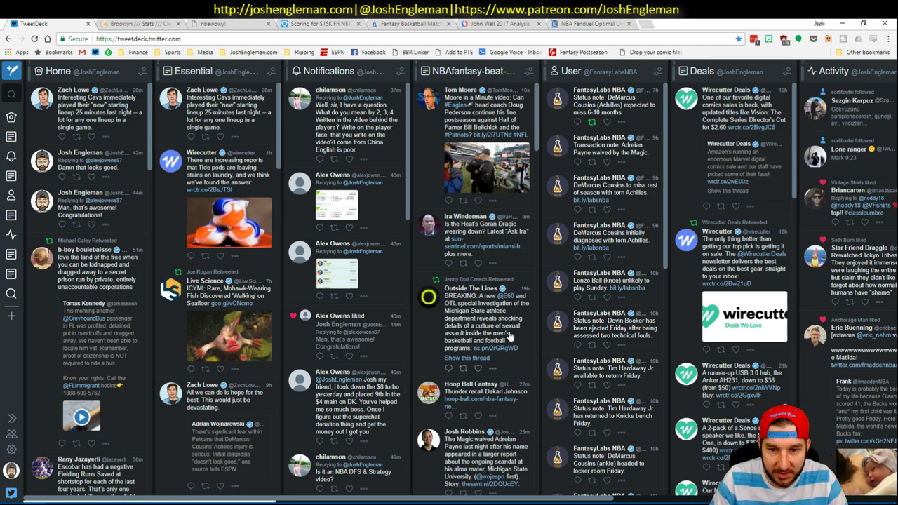
pyautogui.hotkey('alt', 'Tab')
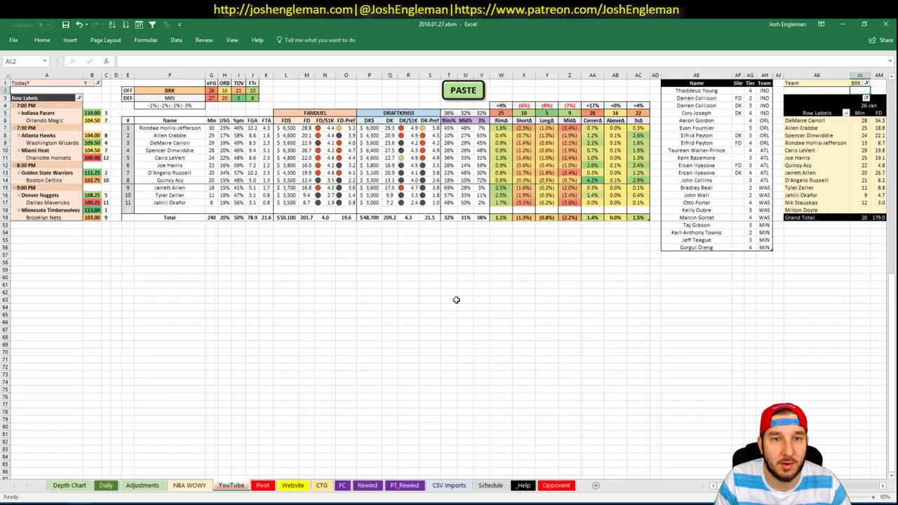
pyautogui.click(439, 289)
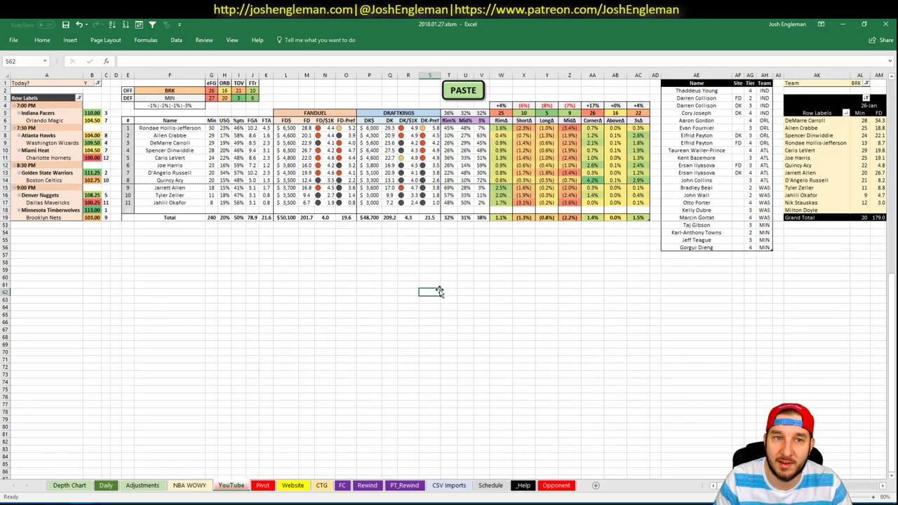
pyautogui.click(528, 260)
# Step: Review the Nets' recent minutes and fantasy points, and add Caris LeVert to the end of the tier list with tier 4
pyautogui.click(711, 259)
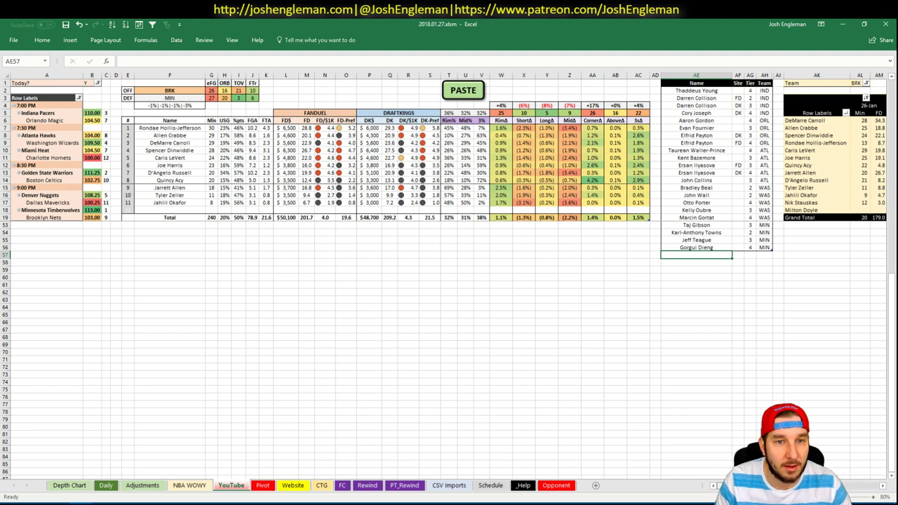
pyautogui.hscroll(7, 856, 473)
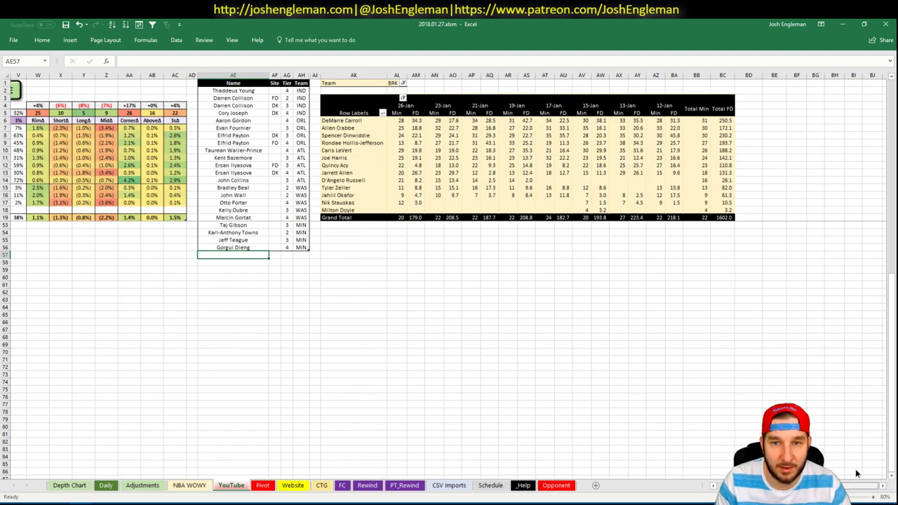
pyautogui.hscroll(-7, 720, 445)
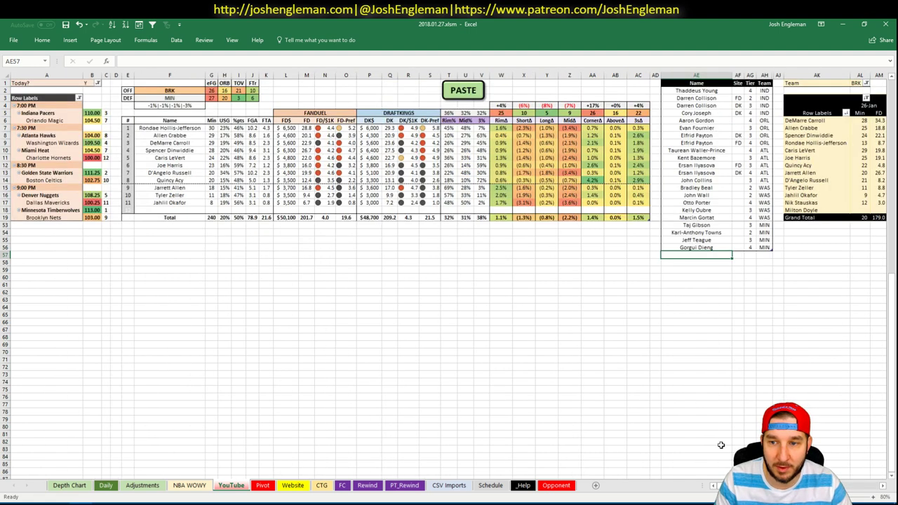
pyautogui.write('Caris LeZVert')
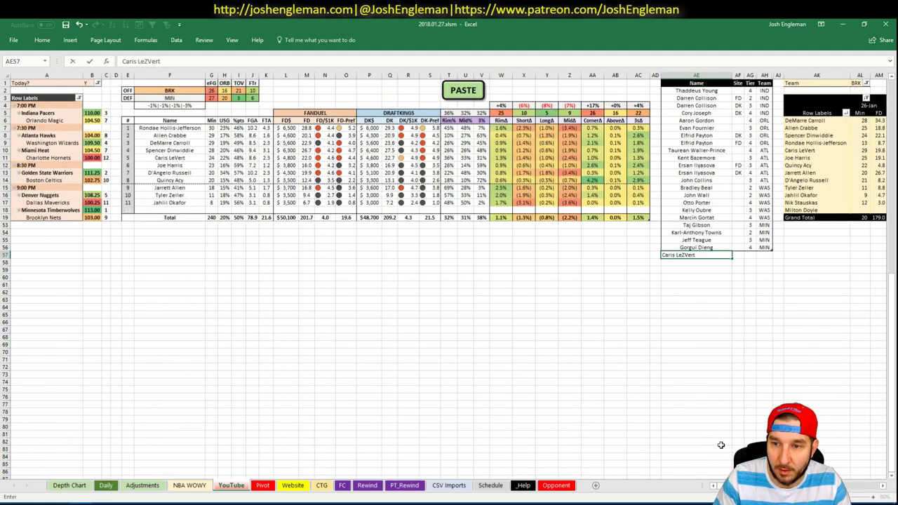
pyautogui.press('F2')
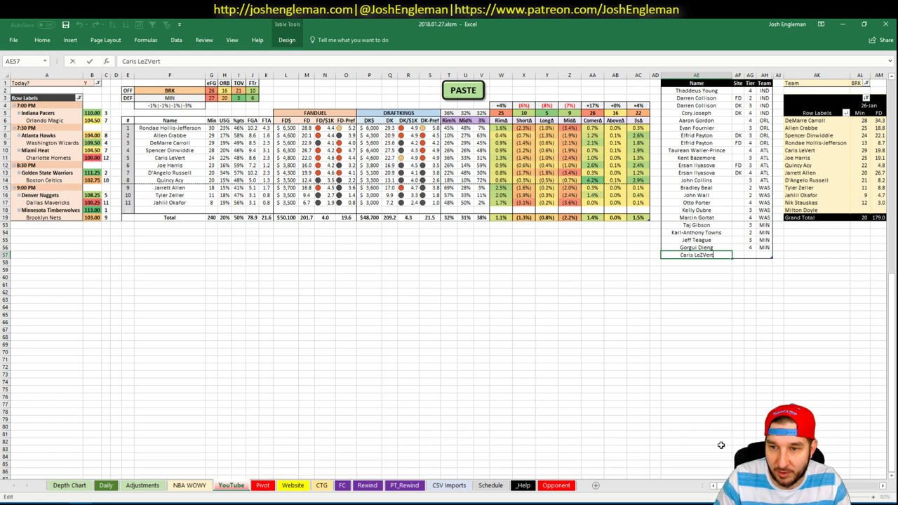
pyautogui.press('Left')
pyautogui.press('Left')
pyautogui.press('Left')
pyautogui.press('Left')
pyautogui.press('BackSpace')
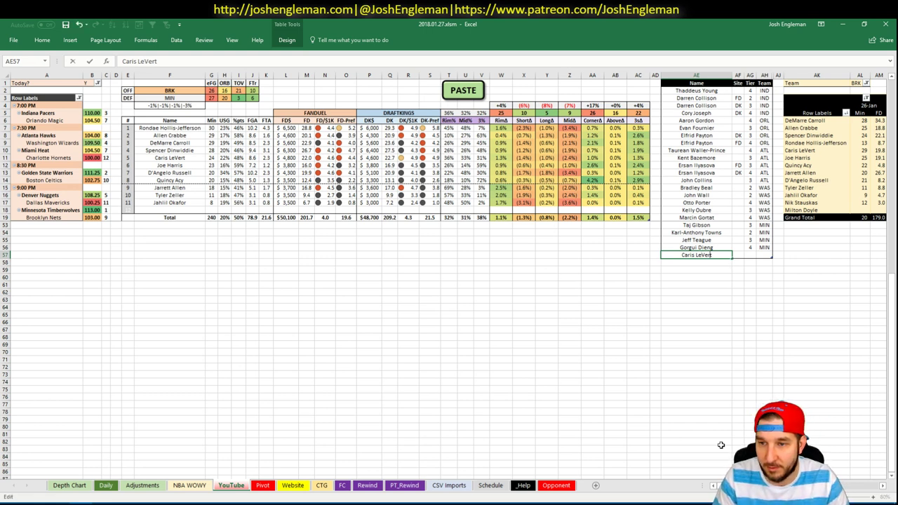
pyautogui.press('Tab')
pyautogui.press('Tab')
pyautogui.write('4')
pyautogui.press('Return')
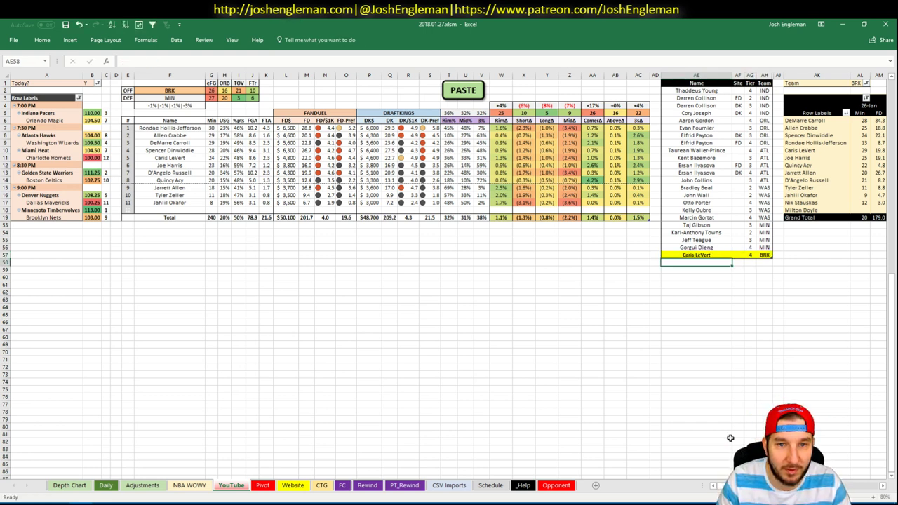
# Step: Refresh the pivot tables on the Daily sheet with the updated tiers and copy the blended FanDuel projections
pyautogui.click(344, 269)
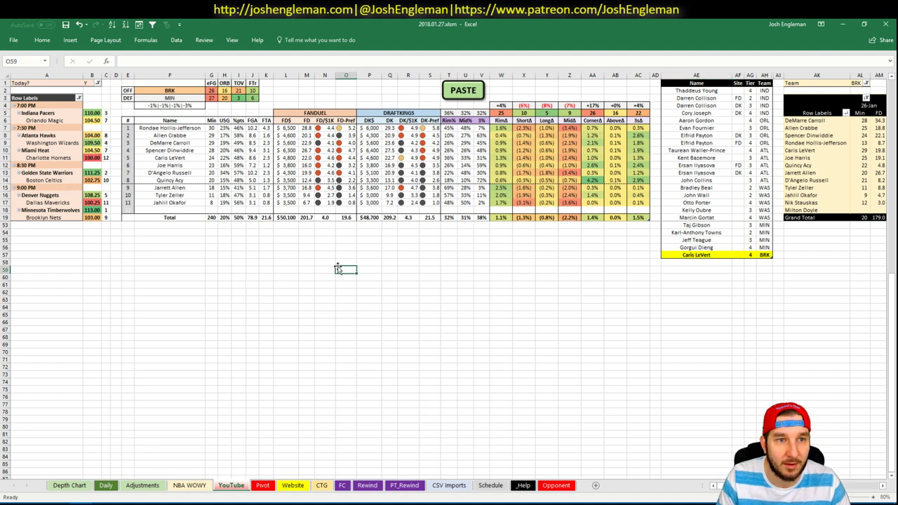
pyautogui.click(341, 261)
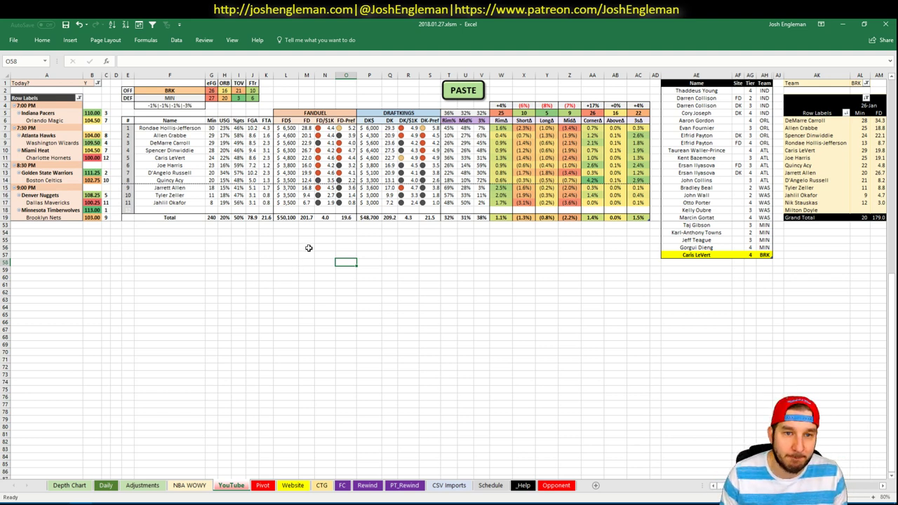
pyautogui.click(105, 486)
pyautogui.click(332, 73)
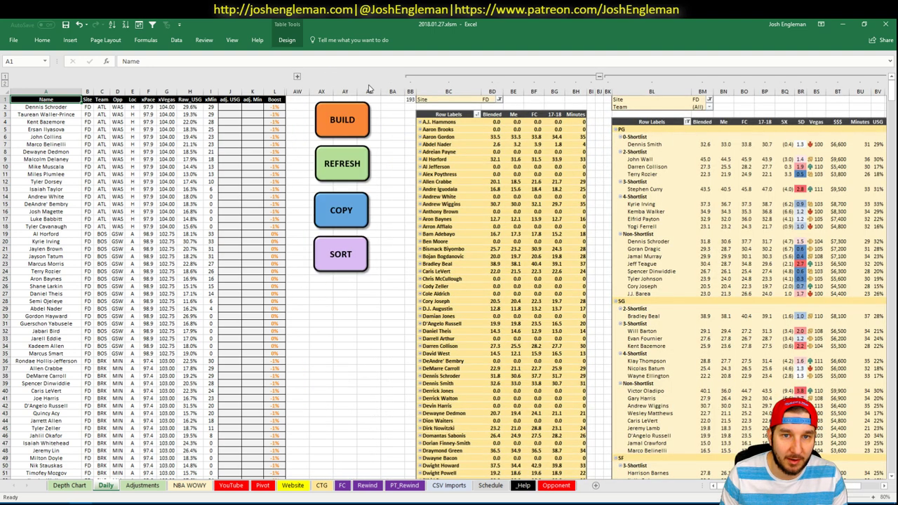
pyautogui.click(347, 165)
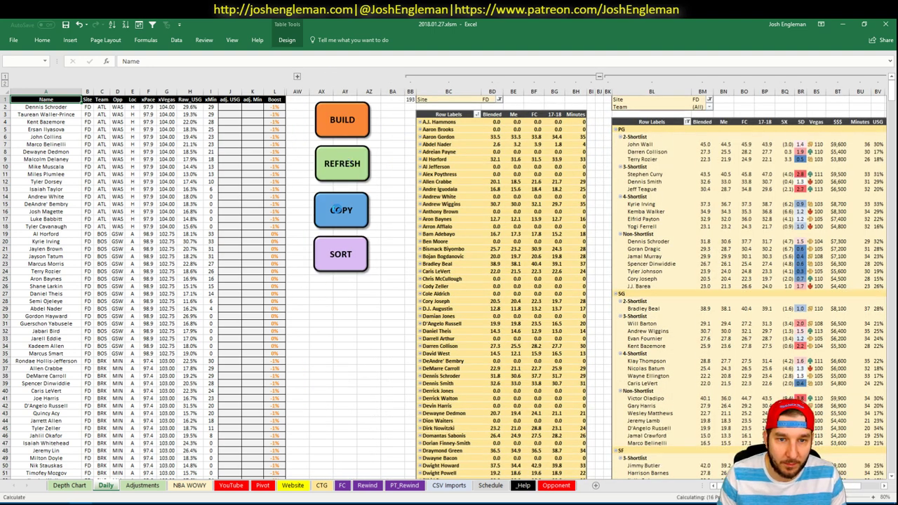
pyautogui.click(337, 207)
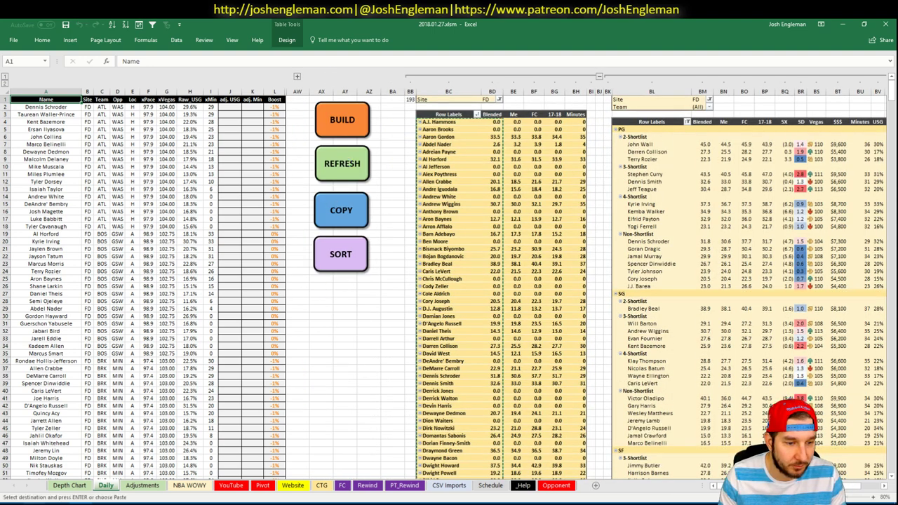
# Step: Switch to FantasyCruncher in the browser, paste the copied projections into the NBA FanDuel upload table and upload them
pyautogui.hotkey('alt', 'Tab')
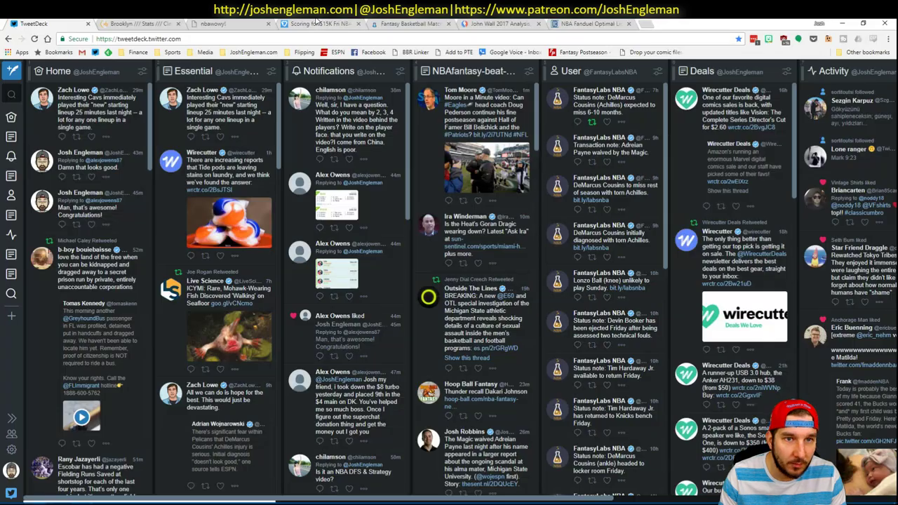
pyautogui.click(583, 23)
pyautogui.click(140, 96)
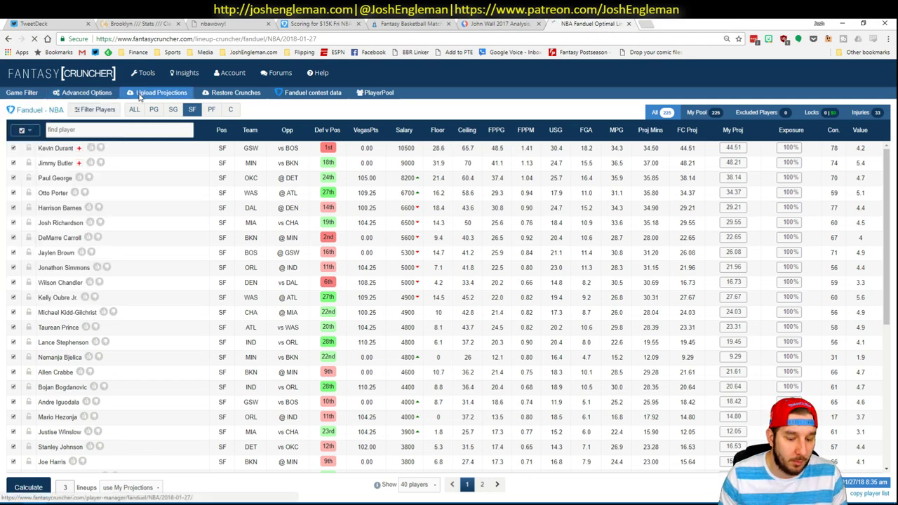
pyautogui.click(257, 185)
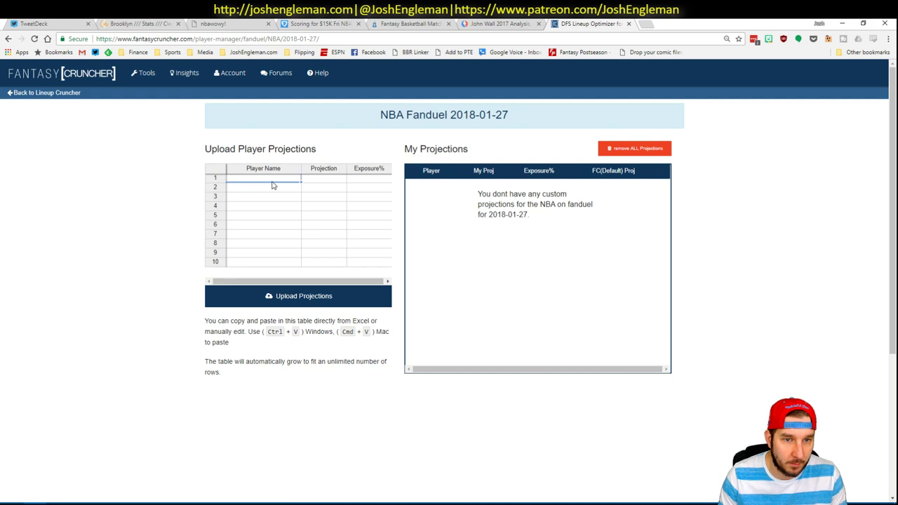
pyautogui.hotkey('ctrl', 'v')
pyautogui.click(316, 295)
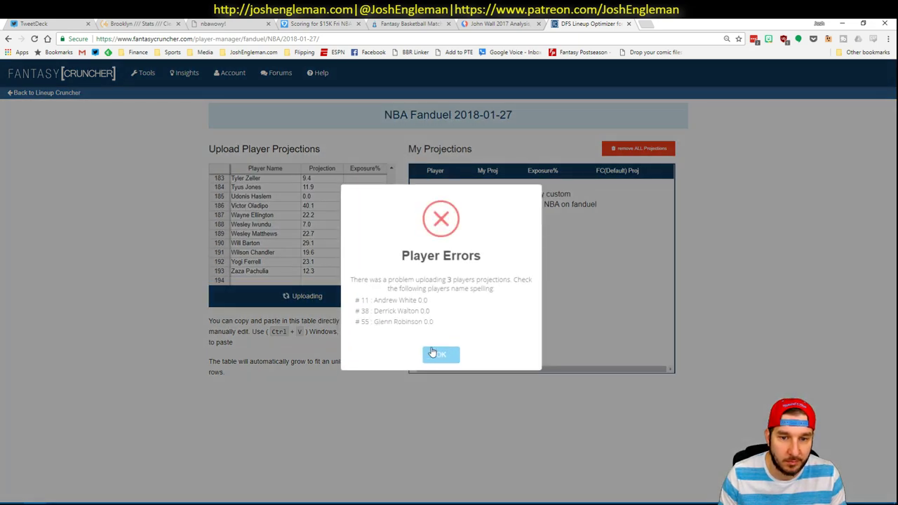
pyautogui.click(433, 354)
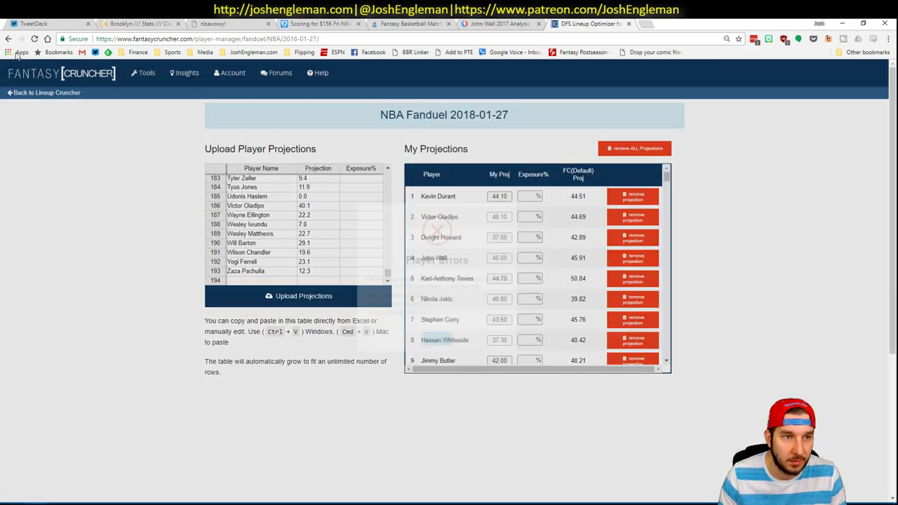
# Step: Return to the lineup cruncher and exclude the OKC at DET game from the slate
pyautogui.click(30, 95)
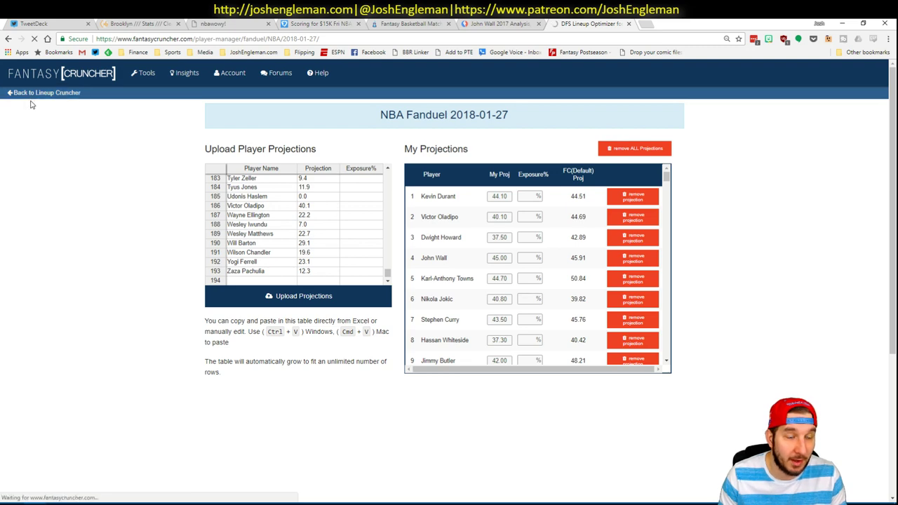
pyautogui.moveTo(30, 98)
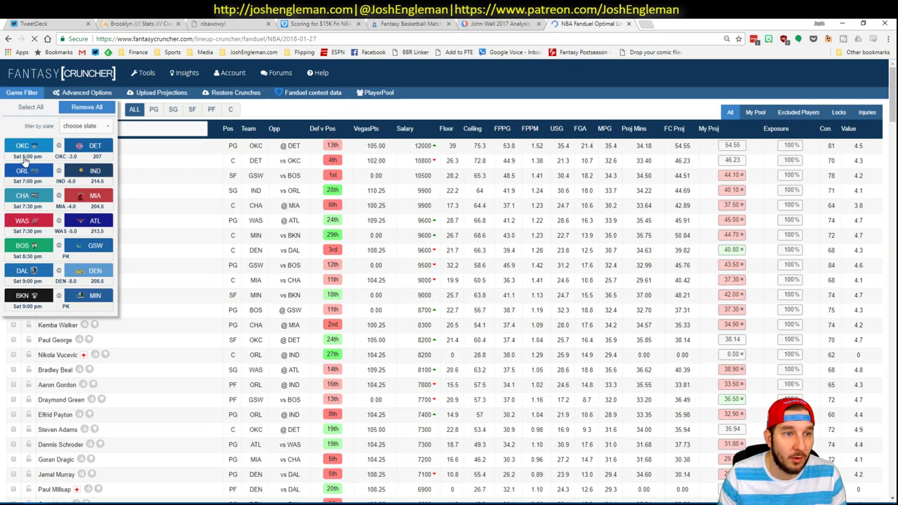
pyautogui.click(94, 147)
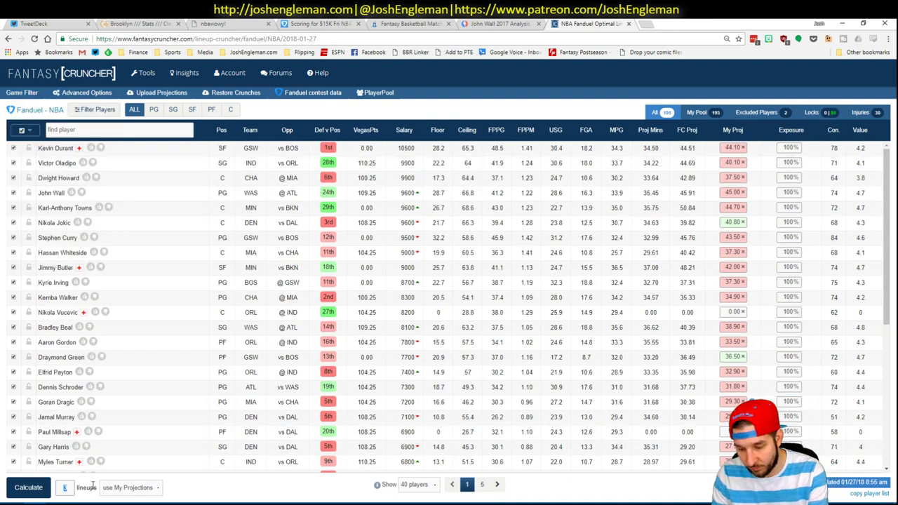
# Step: Set the number of lineups to 100 and calculate them using My Projections
pyautogui.write('00')
pyautogui.click(130, 487)
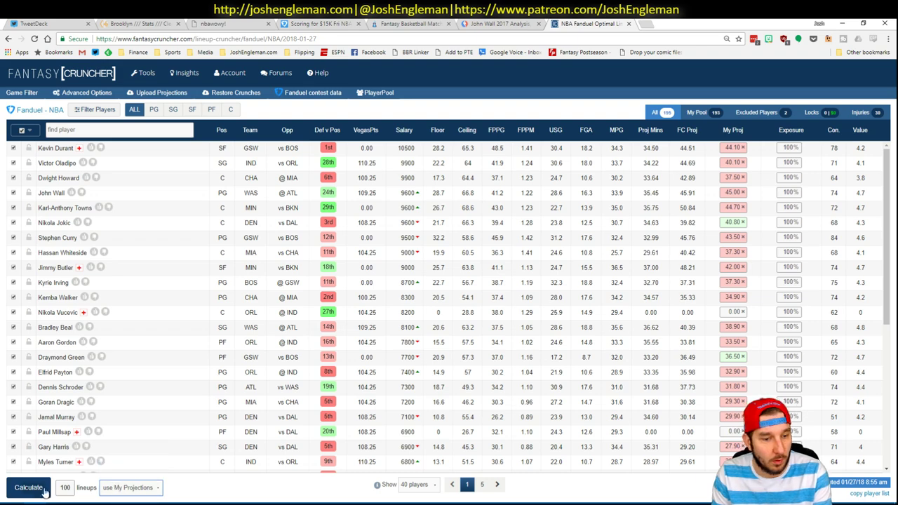
pyautogui.click(129, 487)
pyautogui.click(29, 488)
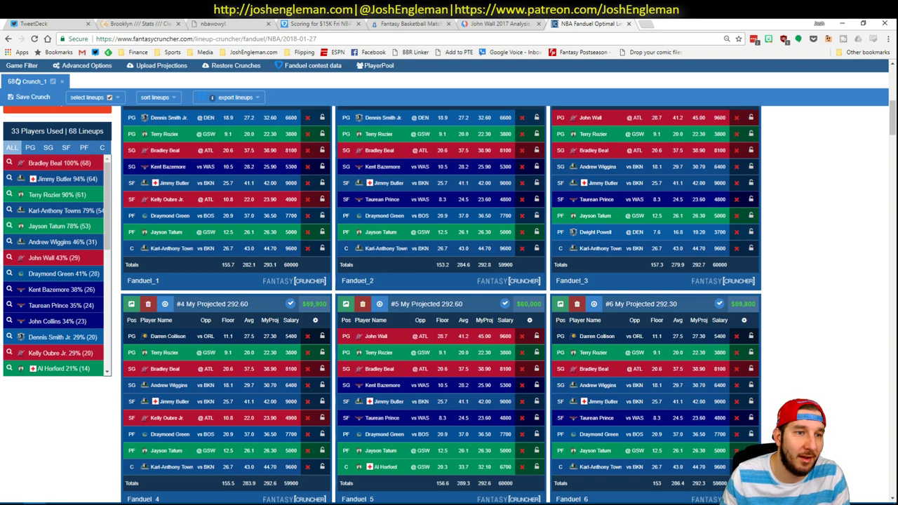
# Step: Stop the running calculation and rerun the 100 lineups with the randomness set to 10%
pyautogui.scroll(3, 89, 445)
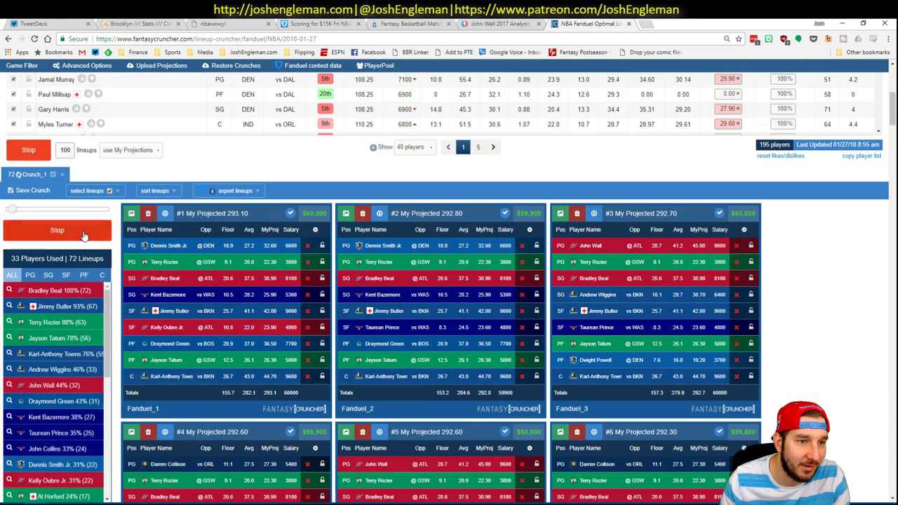
pyautogui.click(83, 236)
pyautogui.scroll(5, 57, 179)
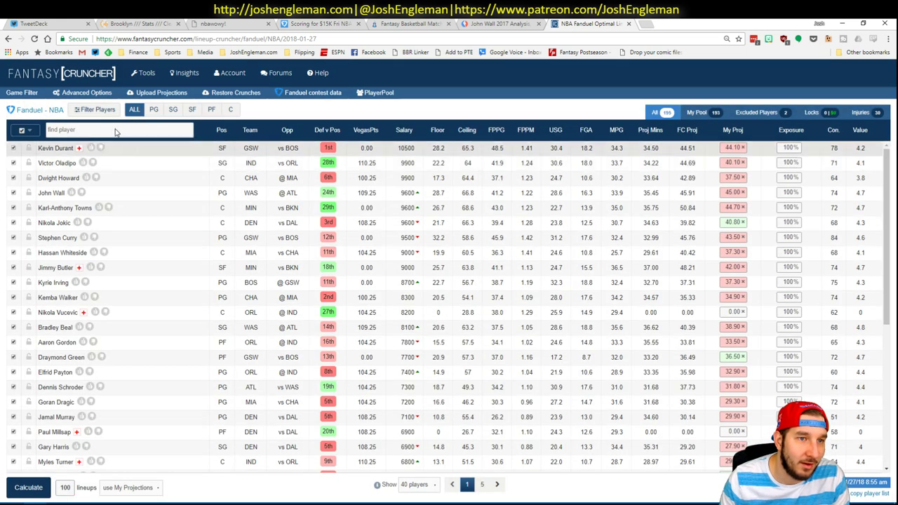
pyautogui.click(82, 92)
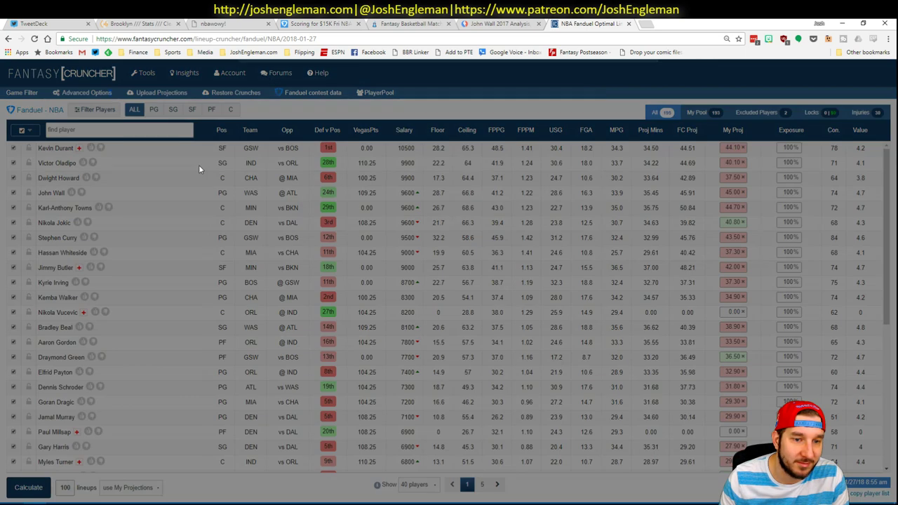
pyautogui.moveTo(281, 327); pyautogui.dragTo(289, 330)
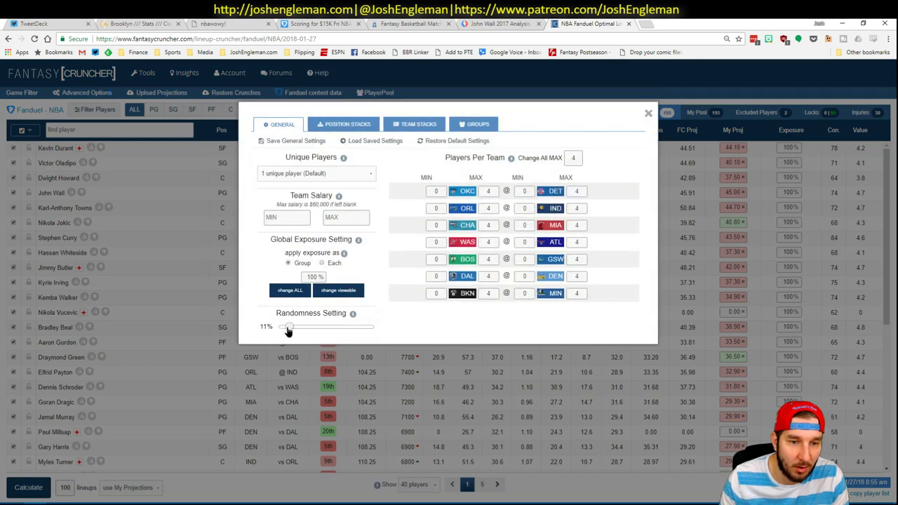
pyautogui.click(649, 113)
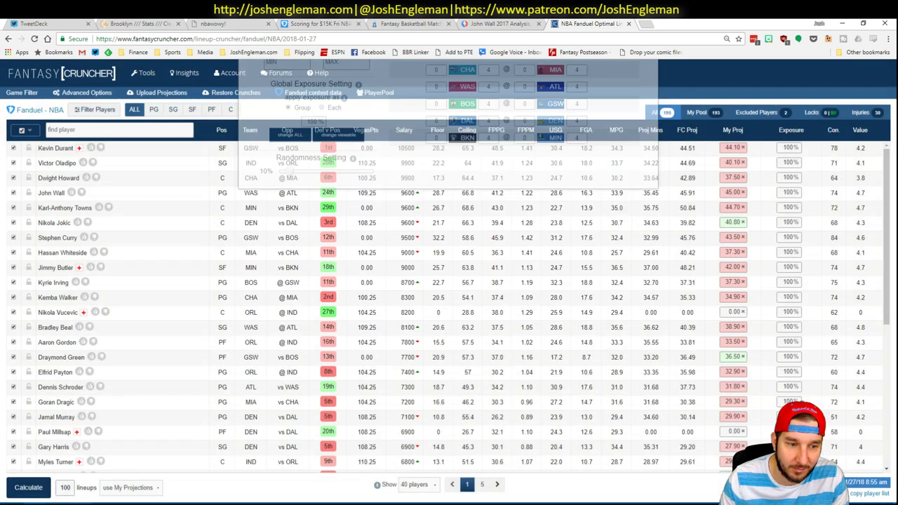
pyautogui.scroll(-10, 70, 379)
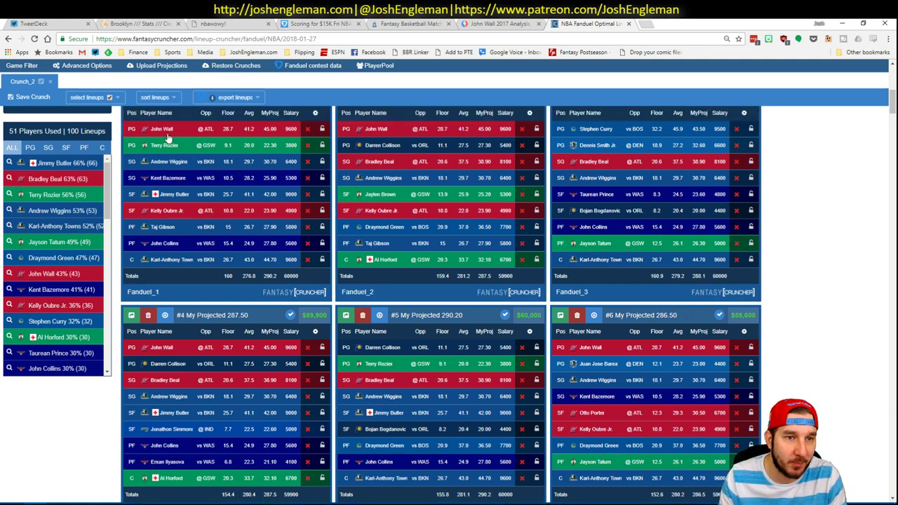
# Step: Sort the generated lineups by My Projected in descending order
pyautogui.scroll(2, 168, 139)
pyautogui.click(155, 190)
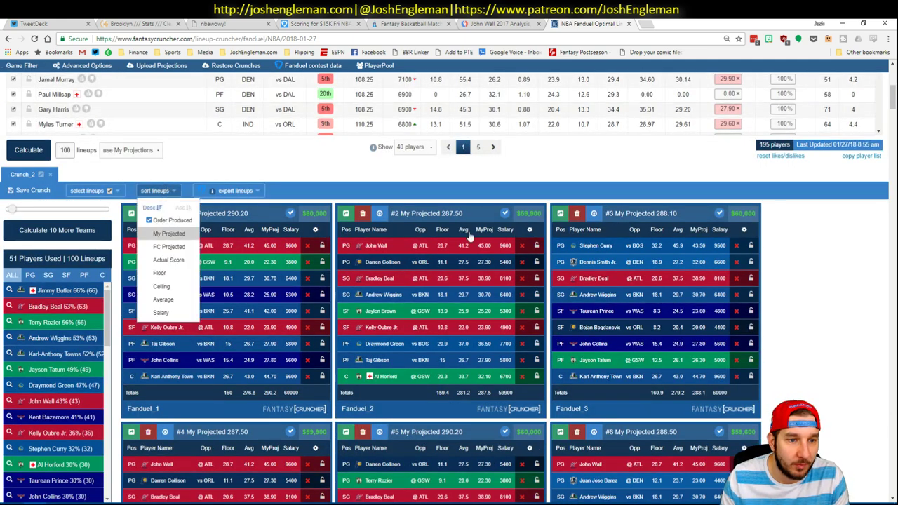
pyautogui.click(367, 173)
pyautogui.scroll(-1, 288, 159)
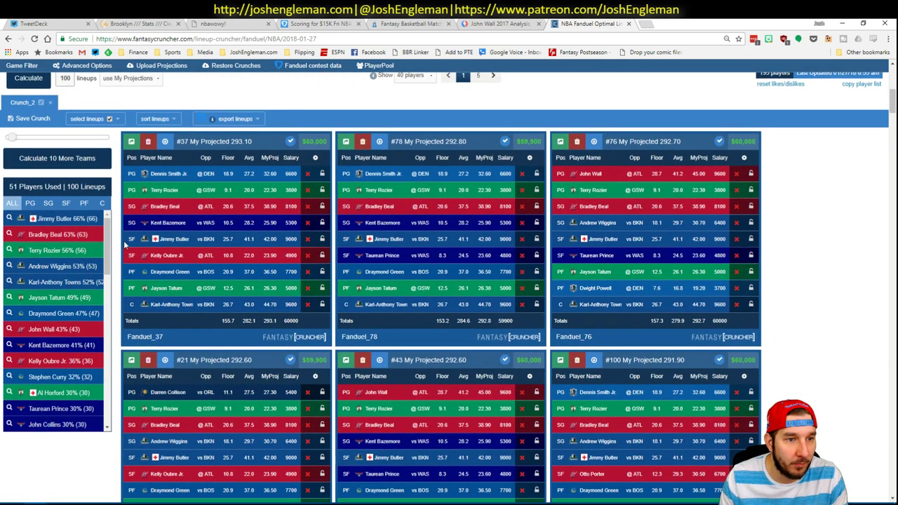
pyautogui.scroll(-1, 125, 245)
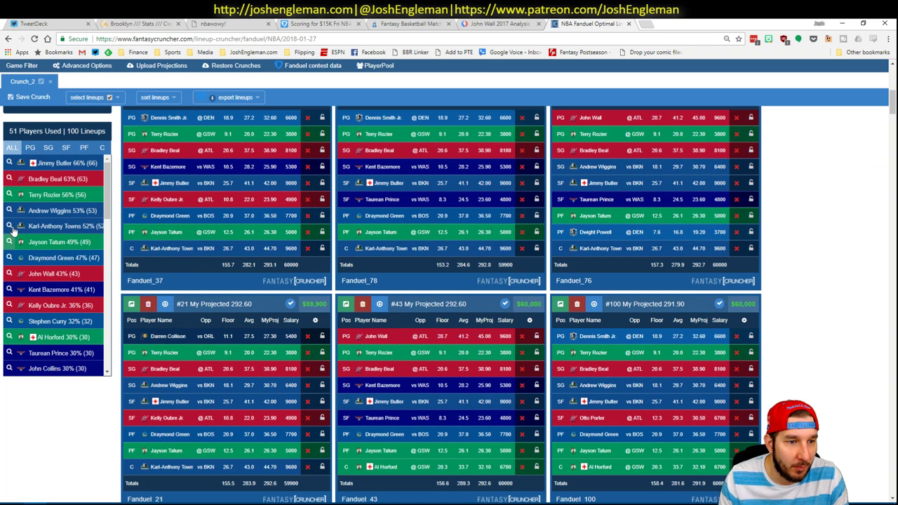
# Step: Filter the lineups to those containing Bradley Beal, Terry Rozier and Jimmy Butler, and review the matching lineups
pyautogui.click(9, 179)
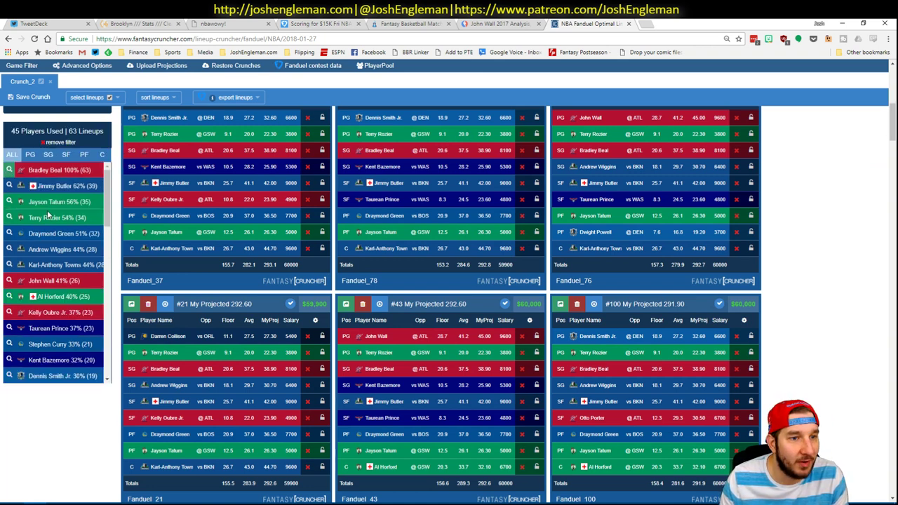
pyautogui.click(9, 217)
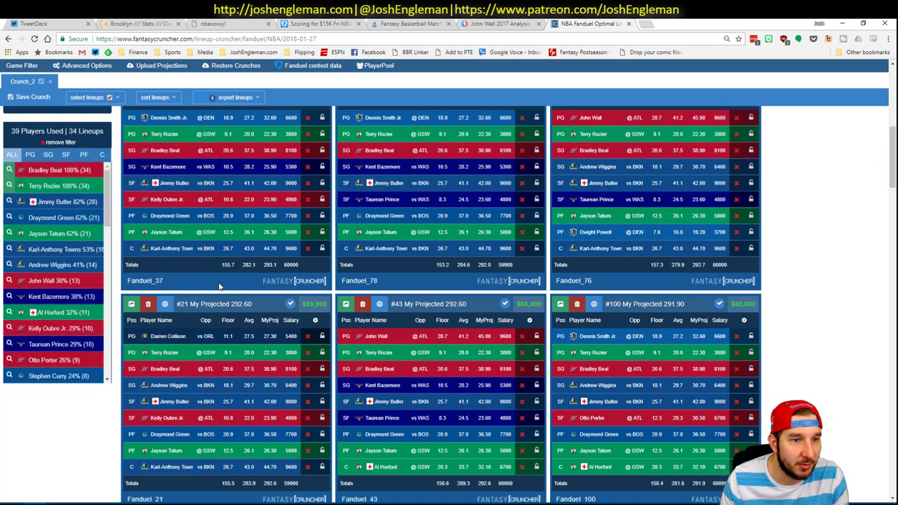
pyautogui.click(9, 202)
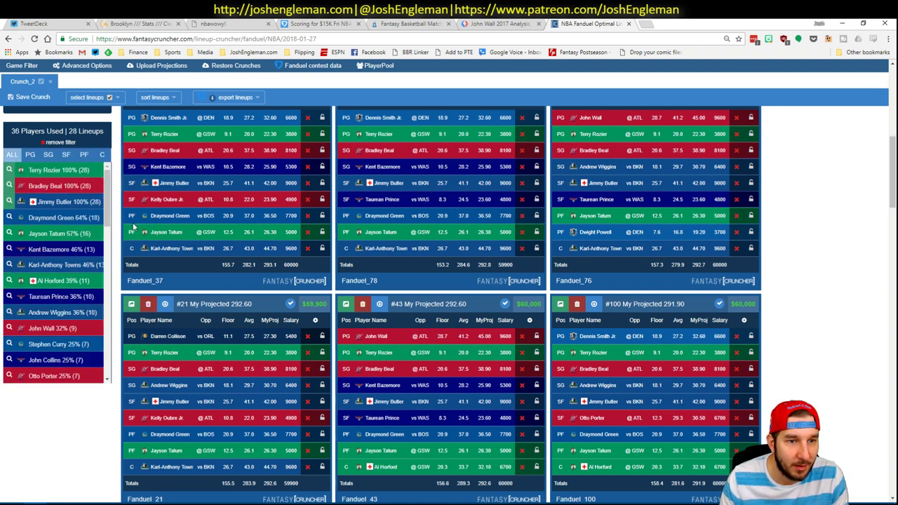
pyautogui.scroll(1, 457, 217)
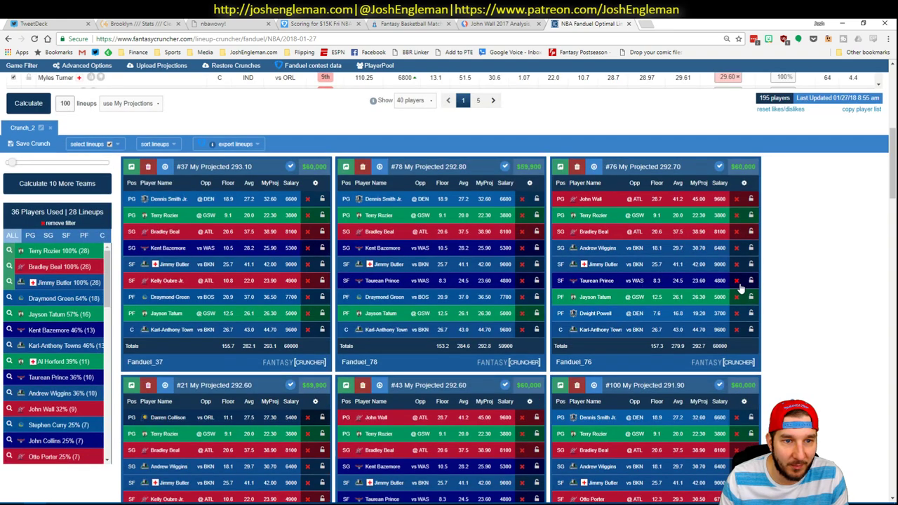
pyautogui.scroll(-1, 740, 288)
pyautogui.scroll(1, 741, 288)
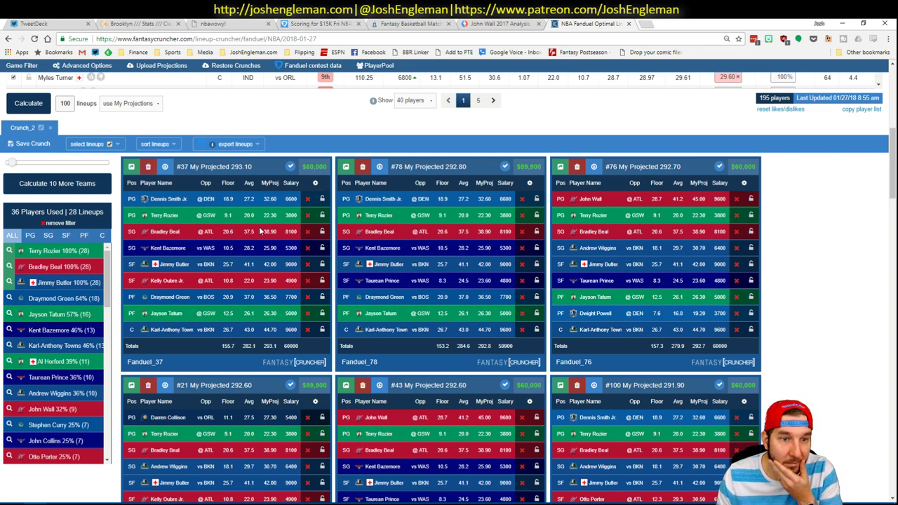
pyautogui.scroll(-2, 258, 235)
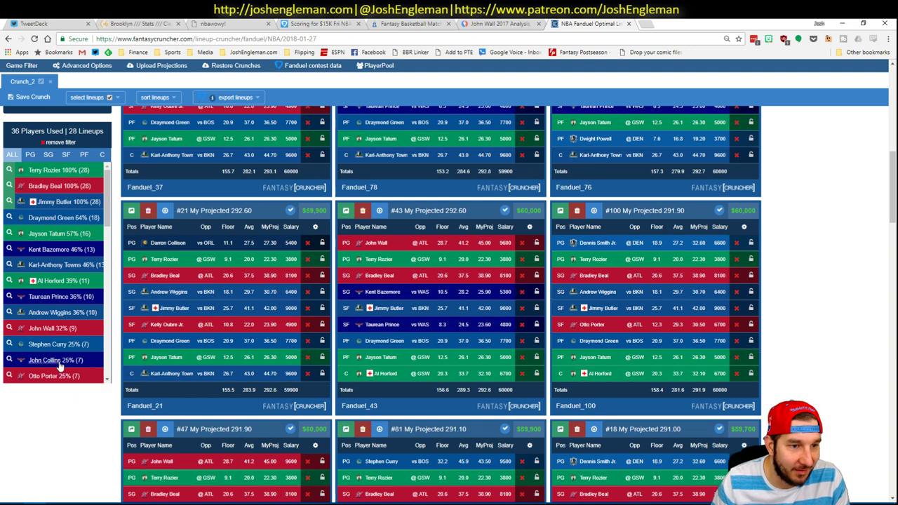
# Step: Narrow the lineups further to those with Karl-Anthony Towns at center and show the exposure for all positions
pyautogui.click(103, 155)
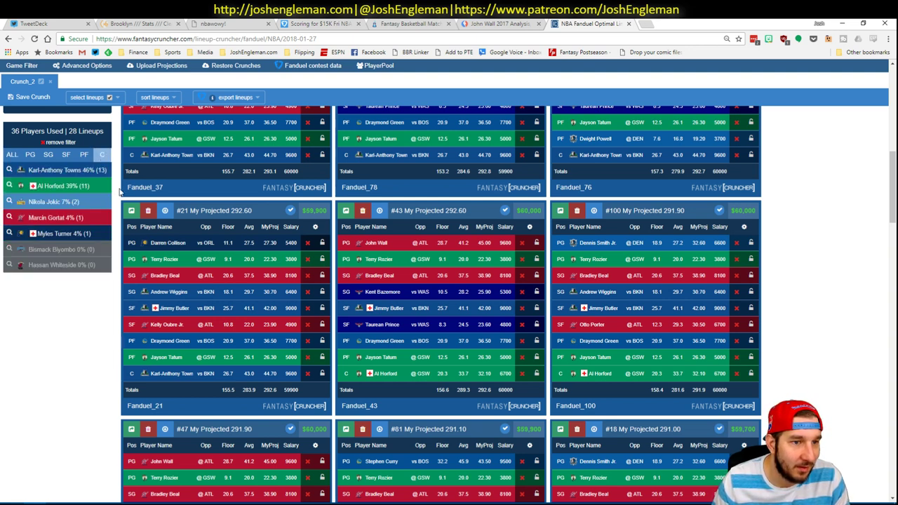
pyautogui.click(10, 171)
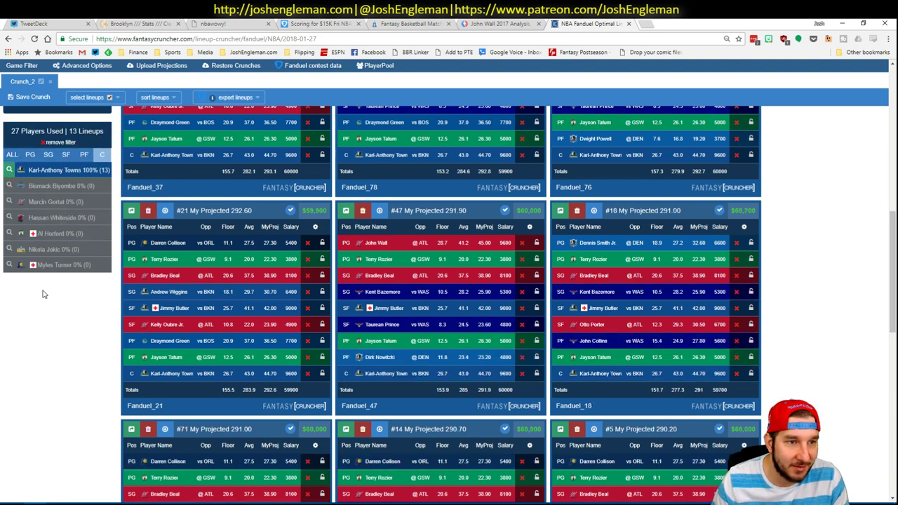
pyautogui.click(14, 156)
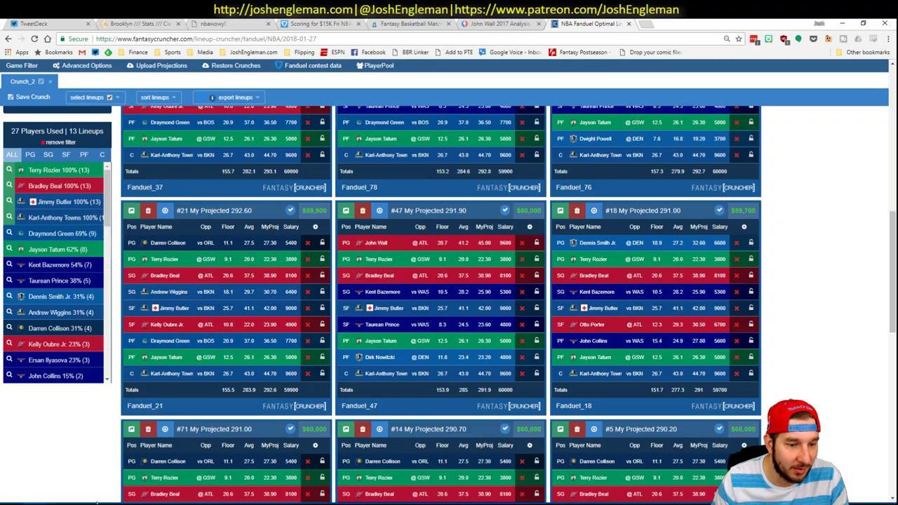
# Step: Compare the filtered lineups with the tiered player projections on the Daily sheet in Excel, covering every position
pyautogui.hotkey('alt', 'Tab')
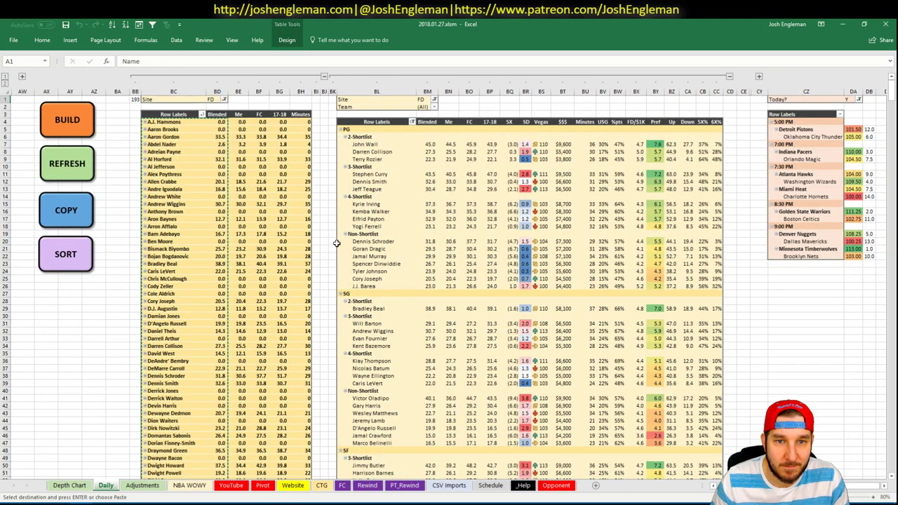
pyautogui.scroll(-1, 337, 242)
pyautogui.hotkey('alt', 'Tab')
pyautogui.hotkey('alt', 'Tab')
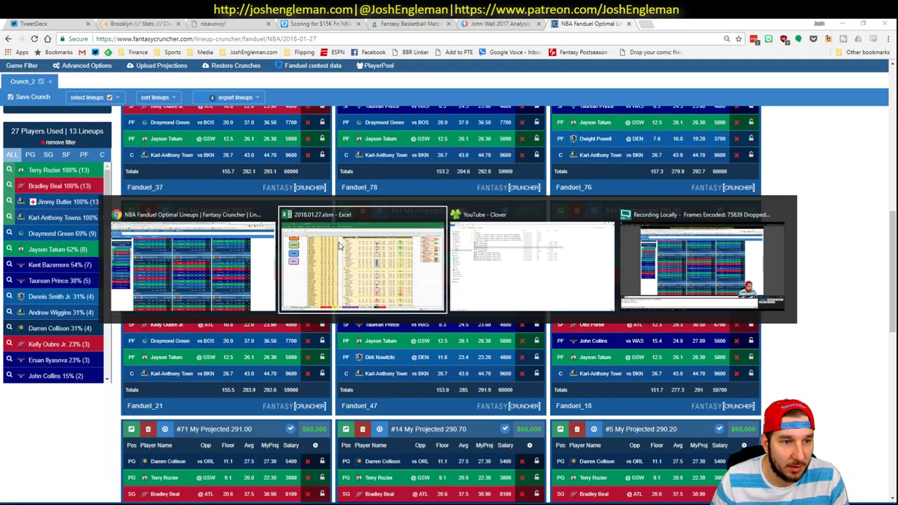
pyautogui.hotkey('alt', 'Tab')
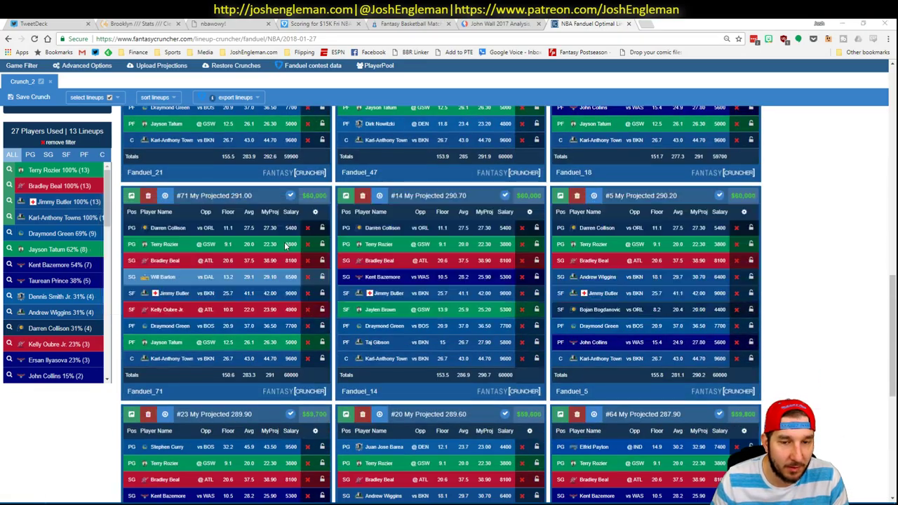
pyautogui.hotkey('alt', 'Tab')
pyautogui.scroll(-10, 314, 219)
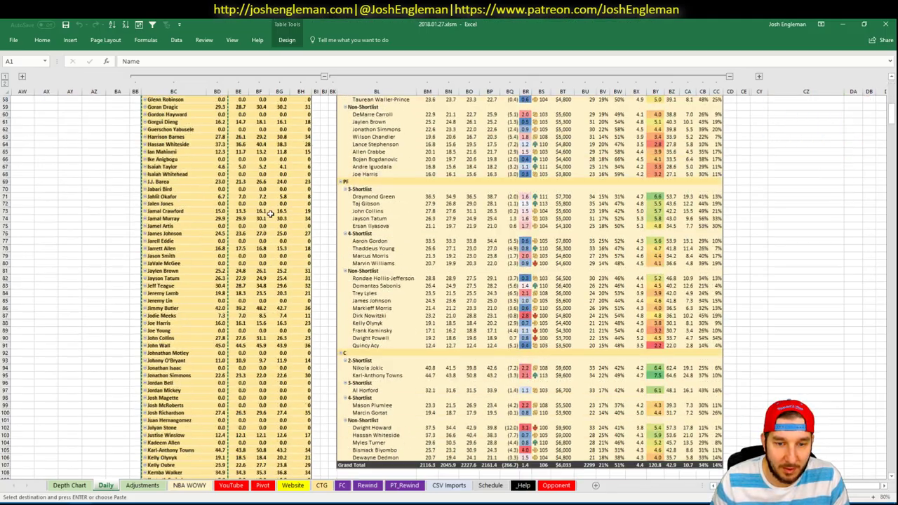
pyautogui.scroll(3, 400, 215)
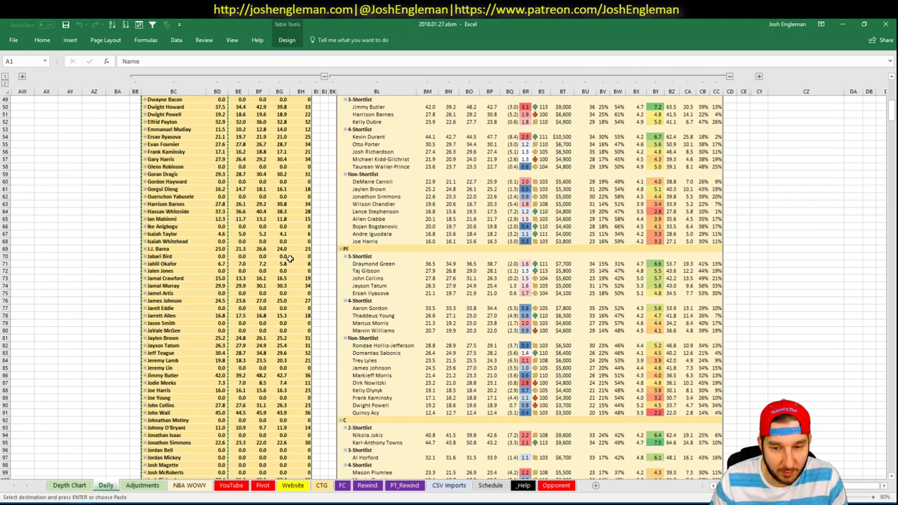
pyautogui.hotkey('alt', 'Tab')
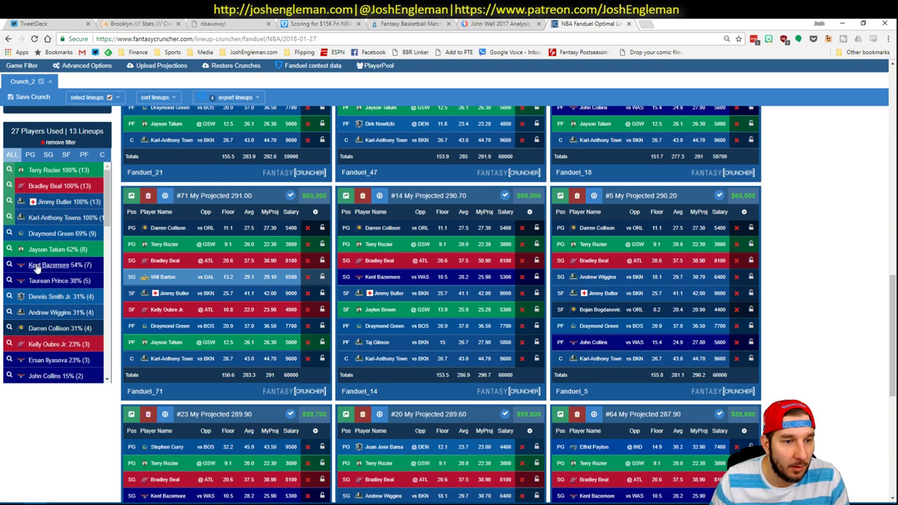
pyautogui.hotkey('alt', 'Tab')
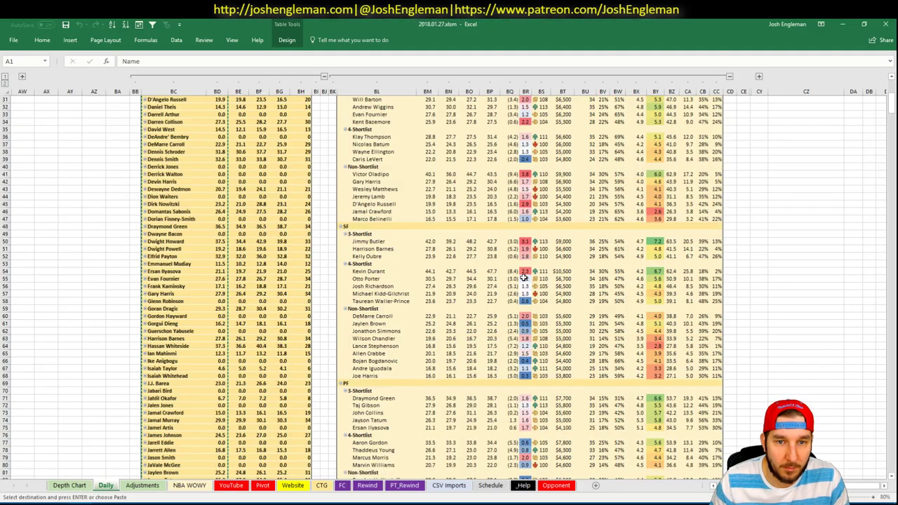
# Step: Return to FantasyCruncher, narrow the filtered FanDuel lineups to those that also include Kelly Oubre Jr., and review them
pyautogui.hotkey('alt', 'Tab')
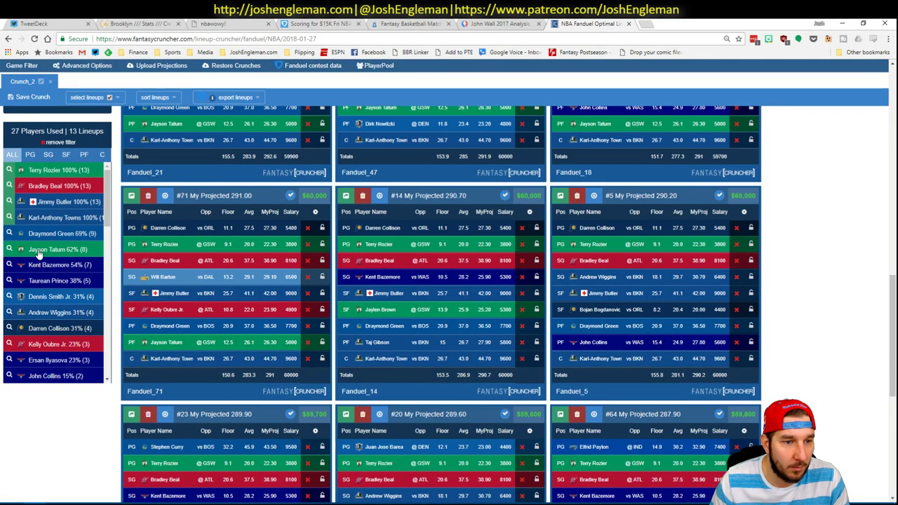
pyautogui.click(9, 344)
pyautogui.scroll(2, 488, 365)
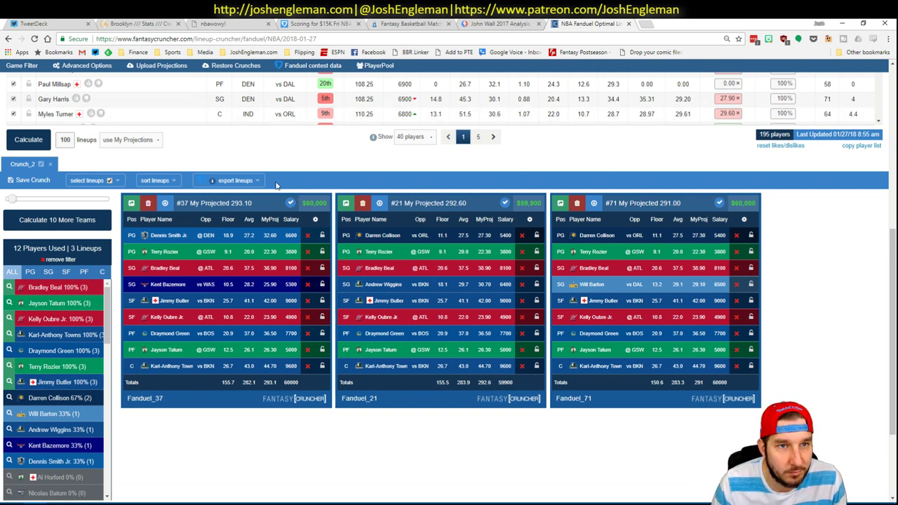
# Step: Duplicate the FanDuel optimizer tab and open the DraftKings NBA Lineup Cruncher in the copy
pyautogui.rightClick(579, 22)
pyautogui.click(632, 50)
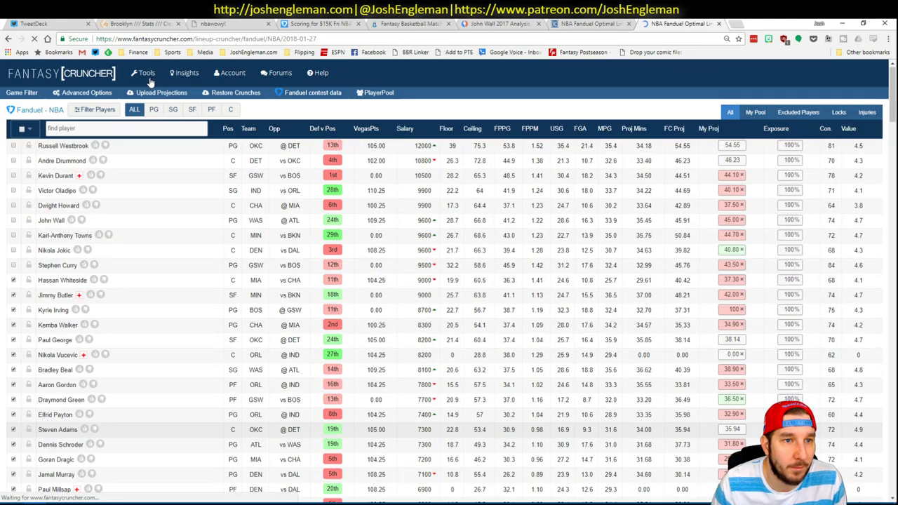
pyautogui.moveTo(147, 88)
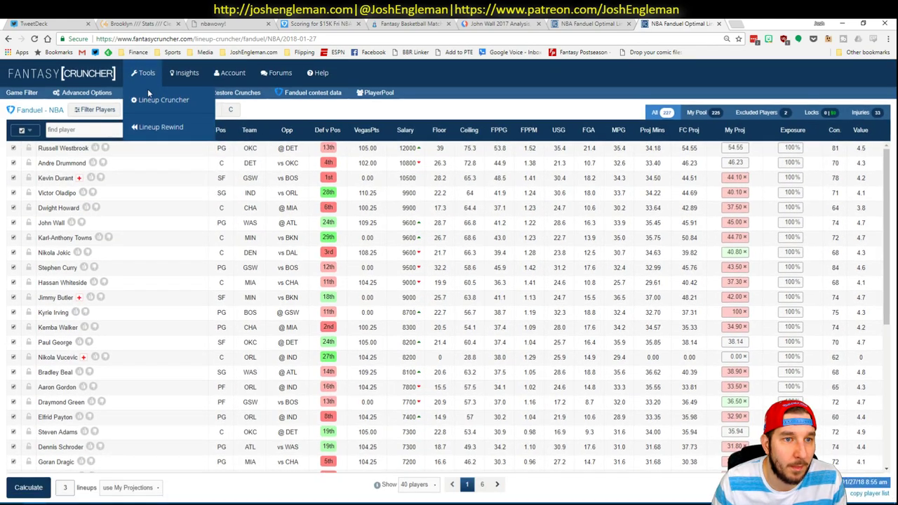
pyautogui.moveTo(165, 101)
pyautogui.click(259, 138)
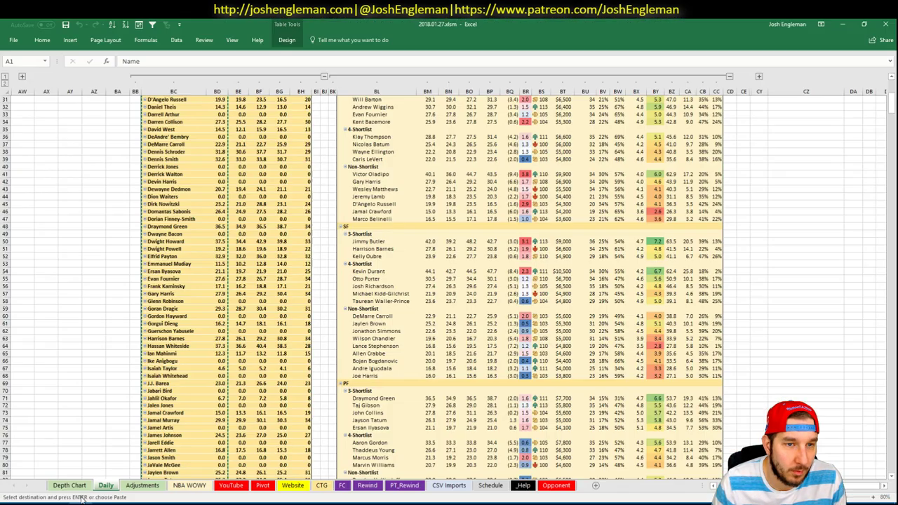
# Step: Paste the player projections copied from Excel into the DraftKings projection upload table, upload them, and return to the Lineup Cruncher
pyautogui.click(84, 184)
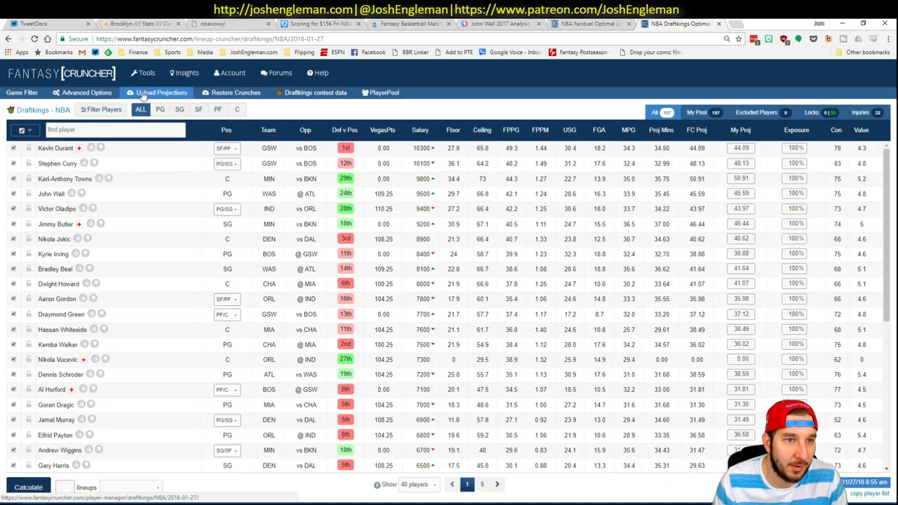
pyautogui.click(143, 96)
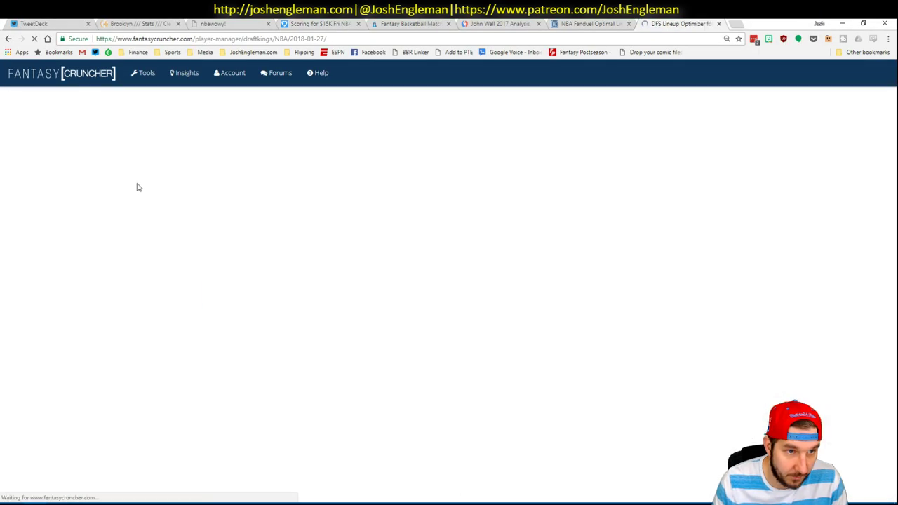
pyautogui.click(247, 189)
pyautogui.hotkey('ctrl', 'v')
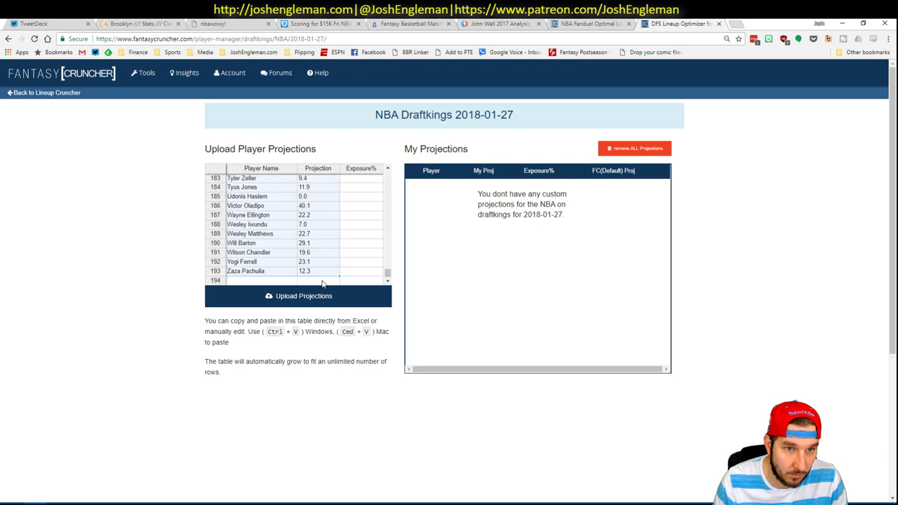
pyautogui.click(325, 295)
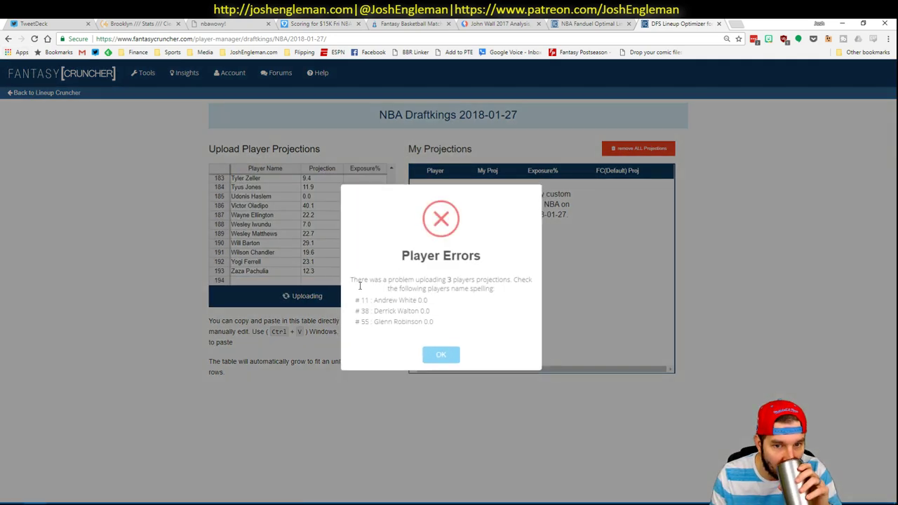
pyautogui.click(441, 355)
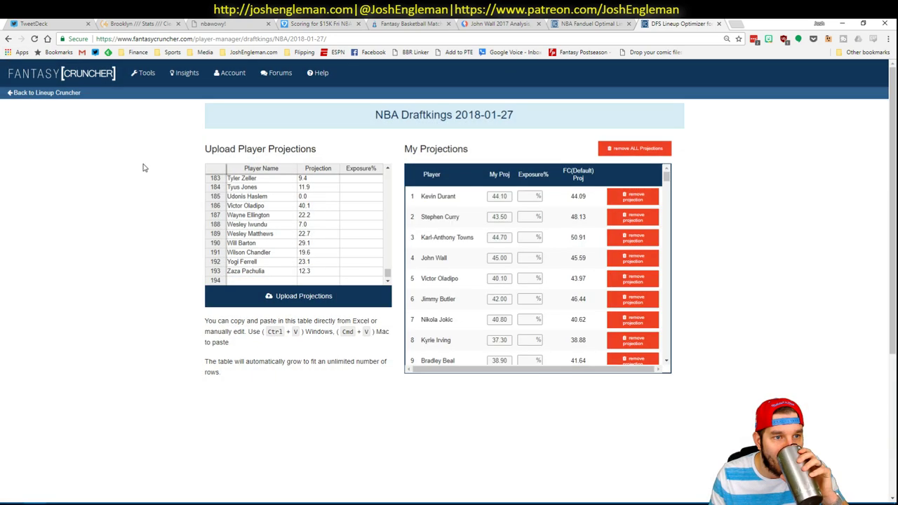
pyautogui.click(63, 100)
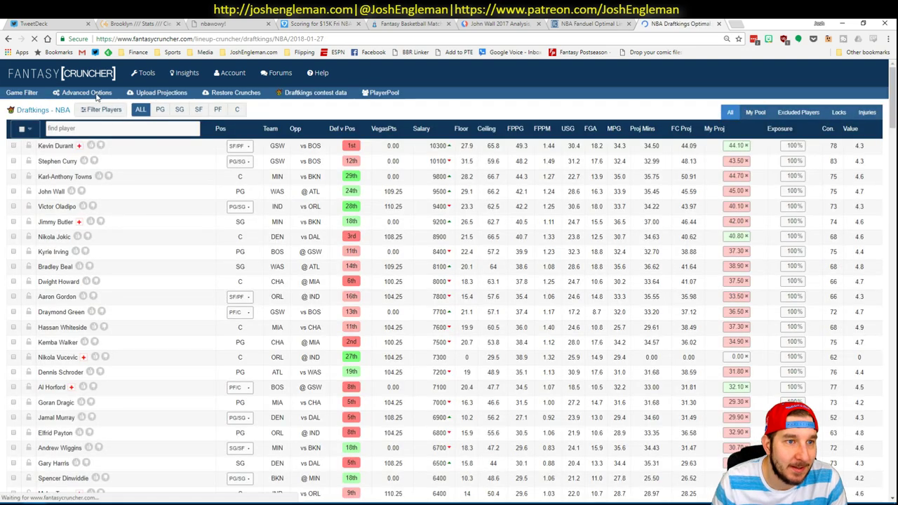
# Step: Set the randomness for the DraftKings lineups to 10% in the advanced options
pyautogui.click(95, 96)
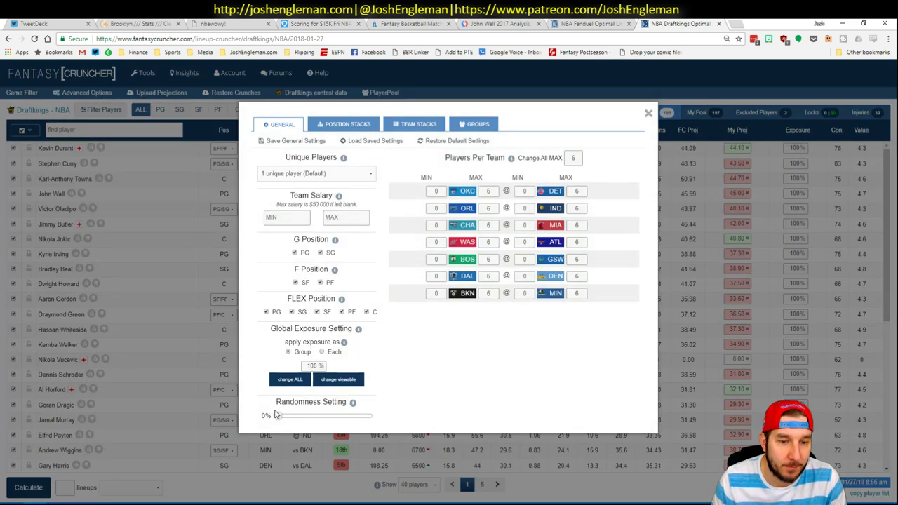
pyautogui.moveTo(276, 415); pyautogui.dragTo(287, 419)
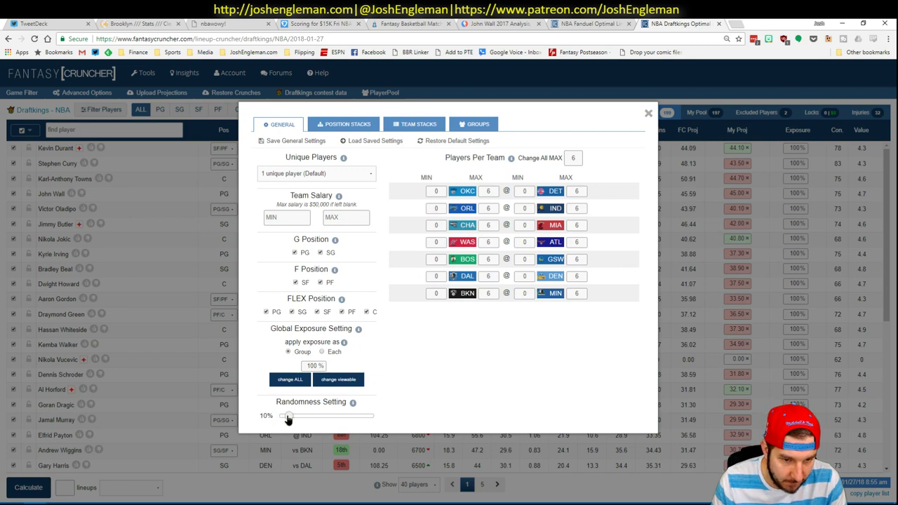
pyautogui.click(650, 114)
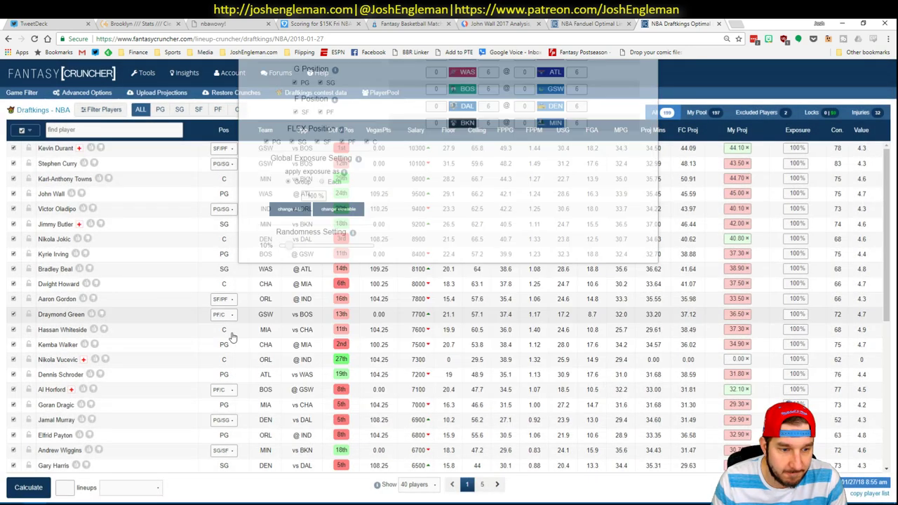
# Step: Calculate 50 DraftKings lineups using My Projections
pyautogui.write('50')
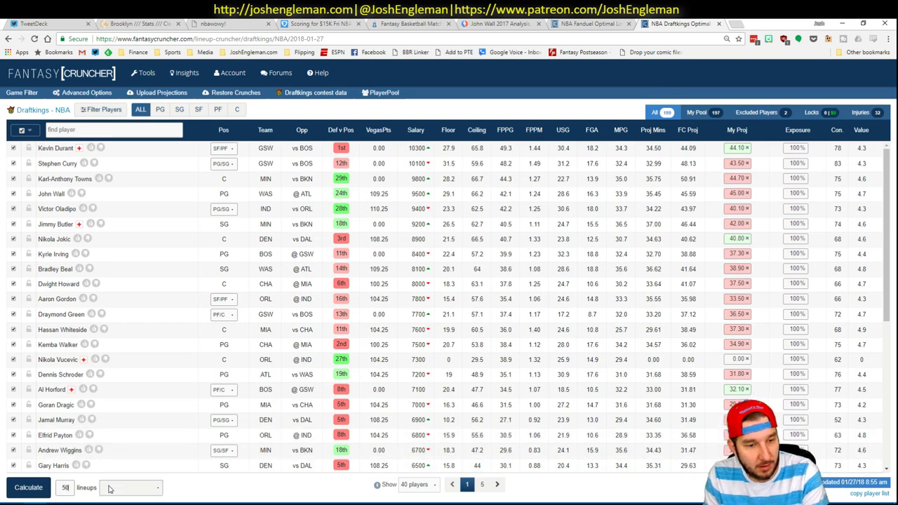
pyautogui.click(130, 488)
pyautogui.click(130, 451)
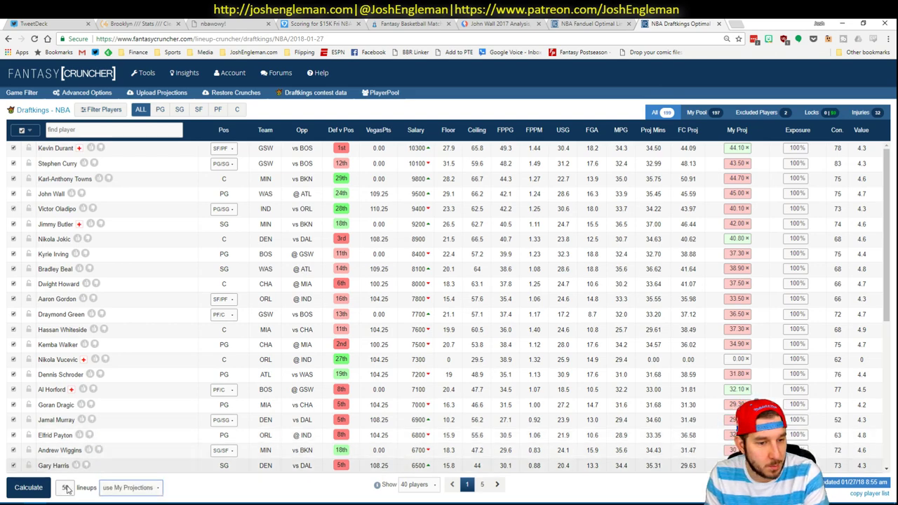
pyautogui.click(31, 489)
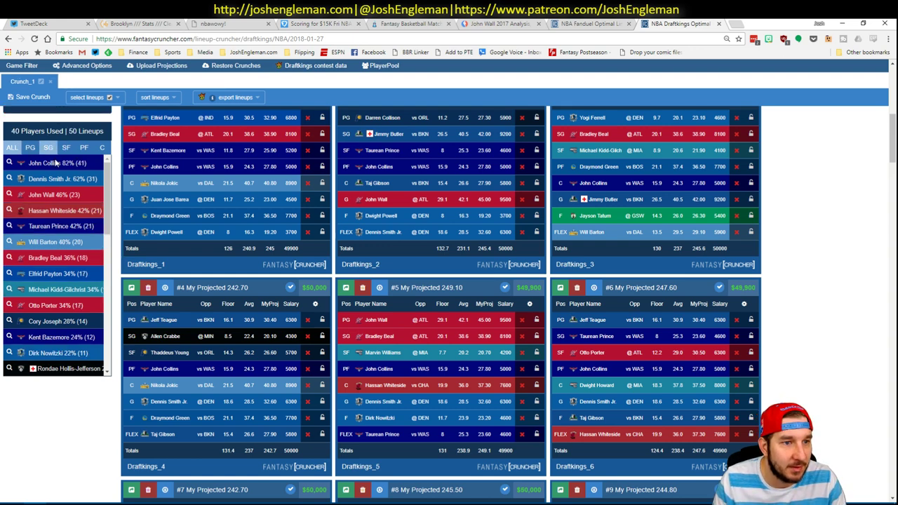
# Step: Filter the DraftKings lineups to those with Hassan Whiteside, Bradley Beal, John Collins and Michael Kidd-Gilchrist, and review the matching lineups
pyautogui.scroll(1, 99, 188)
pyautogui.scroll(1, 99, 188)
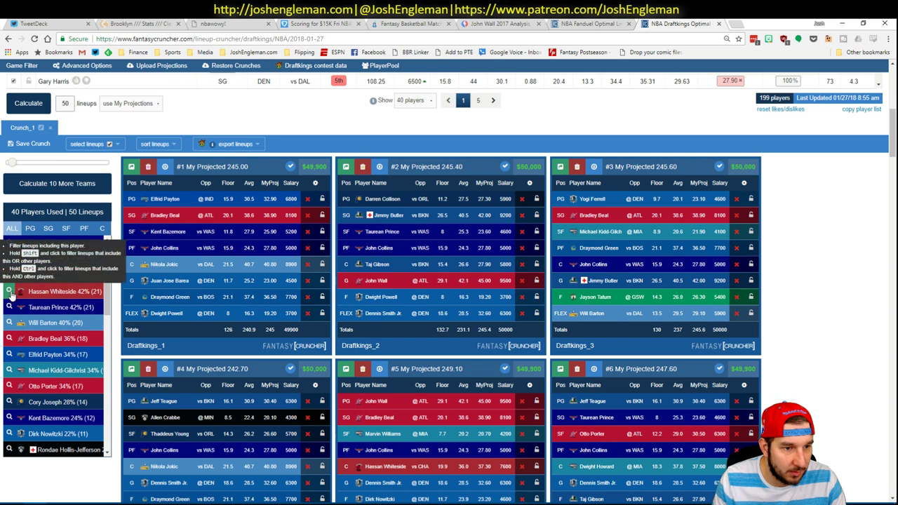
pyautogui.click(9, 291)
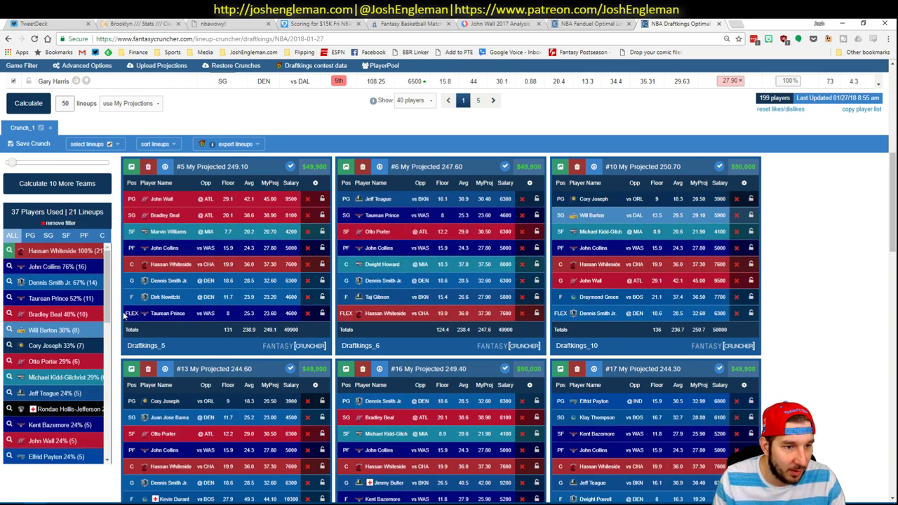
pyautogui.click(9, 314)
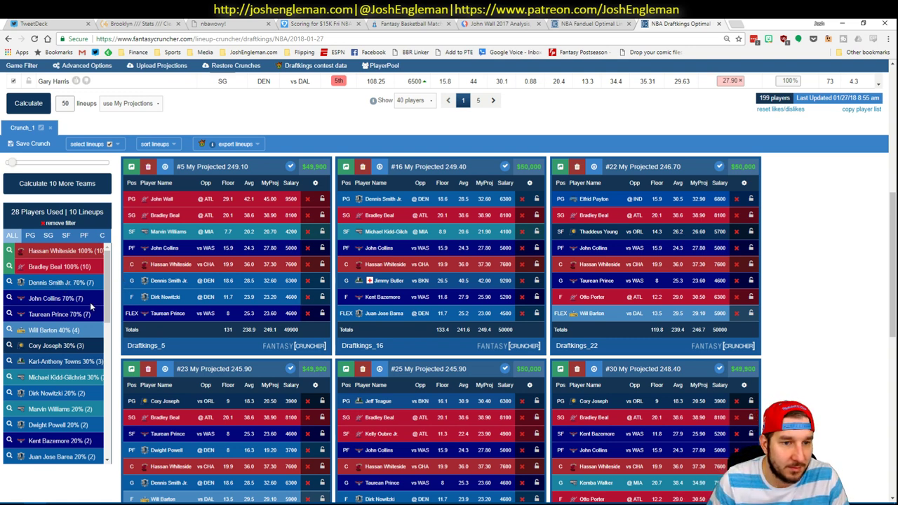
pyautogui.click(9, 300)
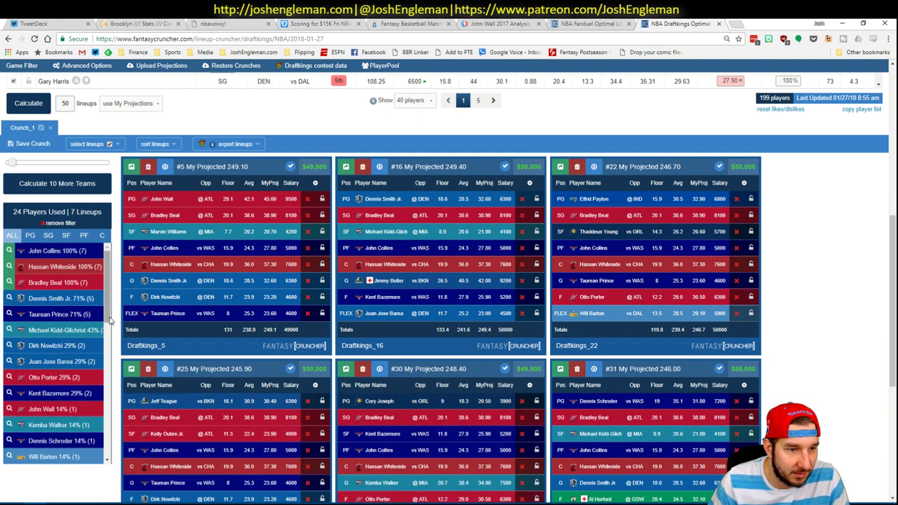
pyautogui.scroll(-1, 117, 317)
pyautogui.click(9, 250)
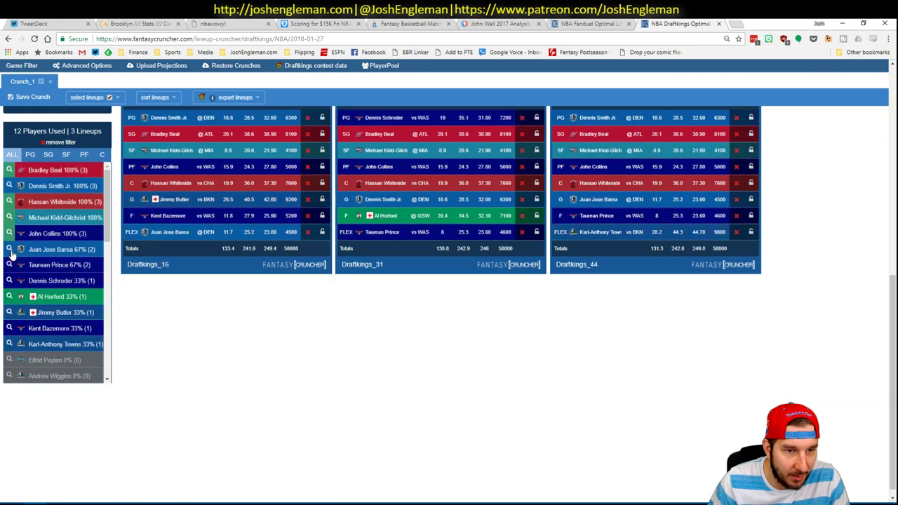
pyautogui.scroll(1, 463, 361)
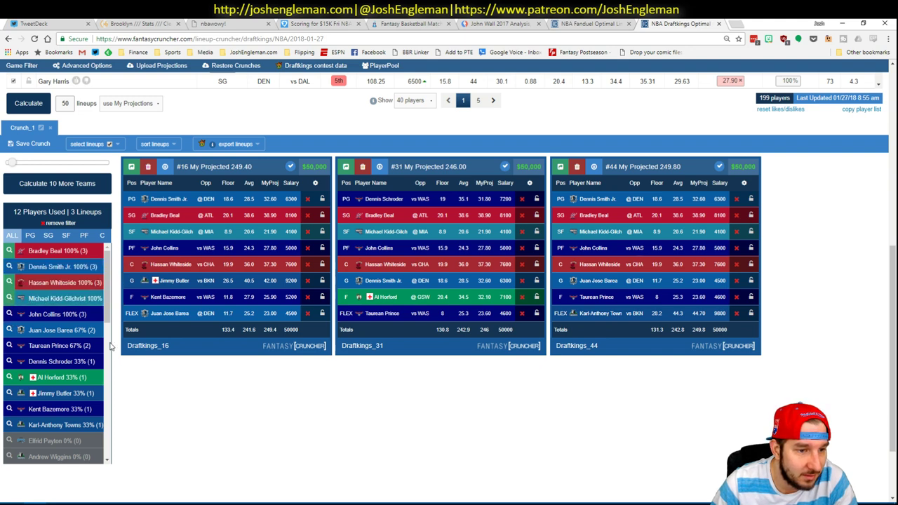
# Step: Check the point guard exposure, return to all positions, and clear the player filter
pyautogui.click(29, 236)
pyautogui.click(12, 236)
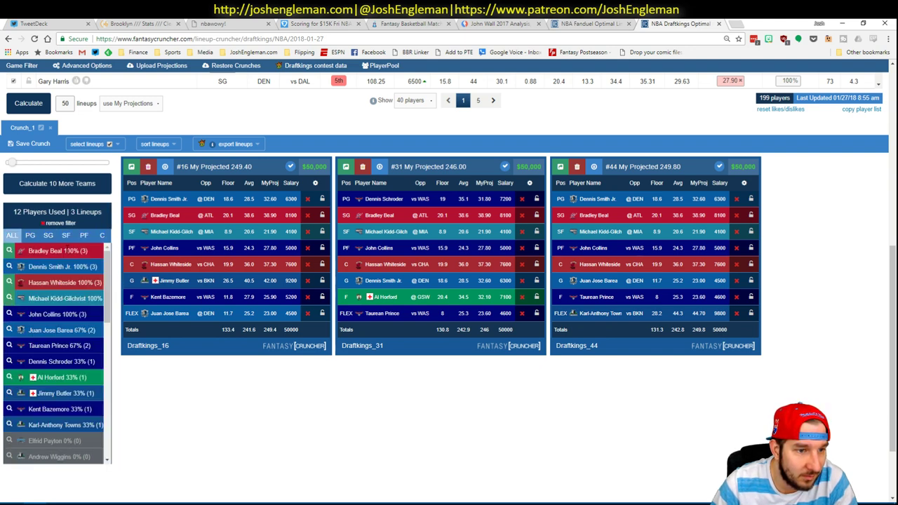
pyautogui.click(70, 224)
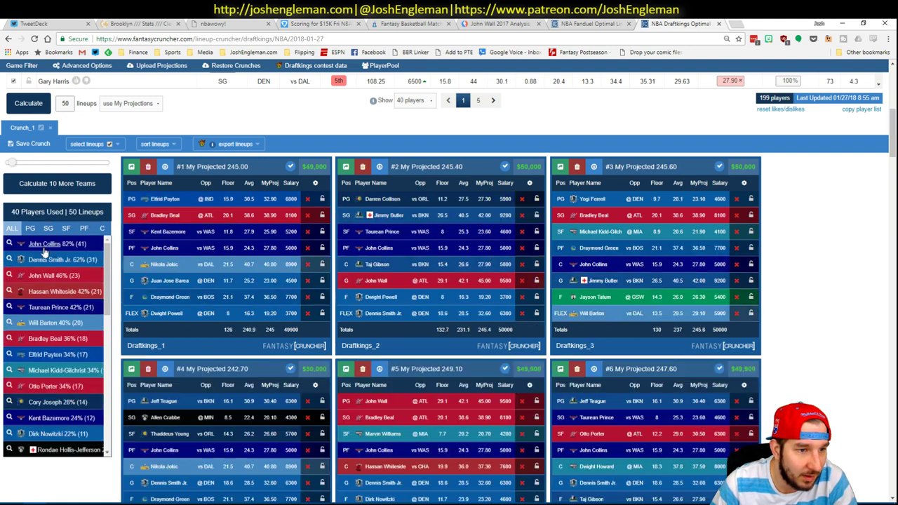
# Step: Review the lineups combining Hassan Whiteside, Bradley Beal and Michael Kidd-Gilchrist, and remove the filter again
pyautogui.click(37, 293)
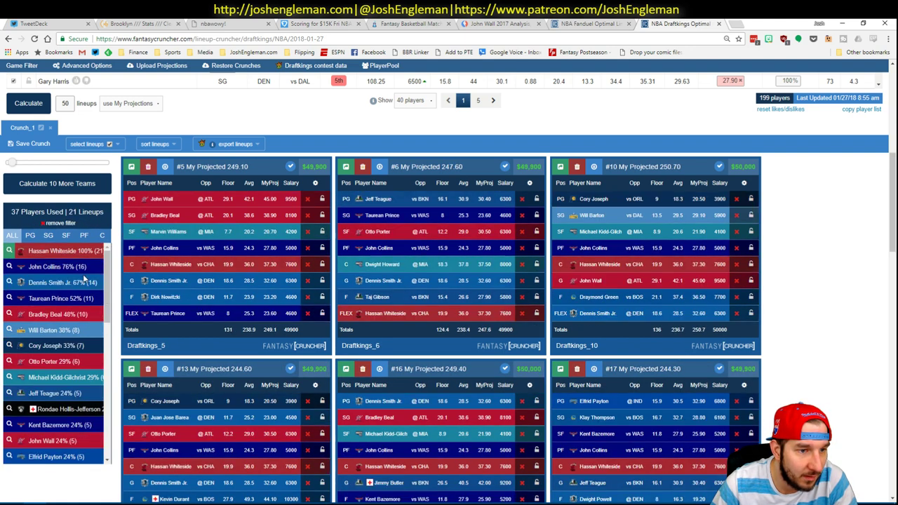
pyautogui.click(13, 316)
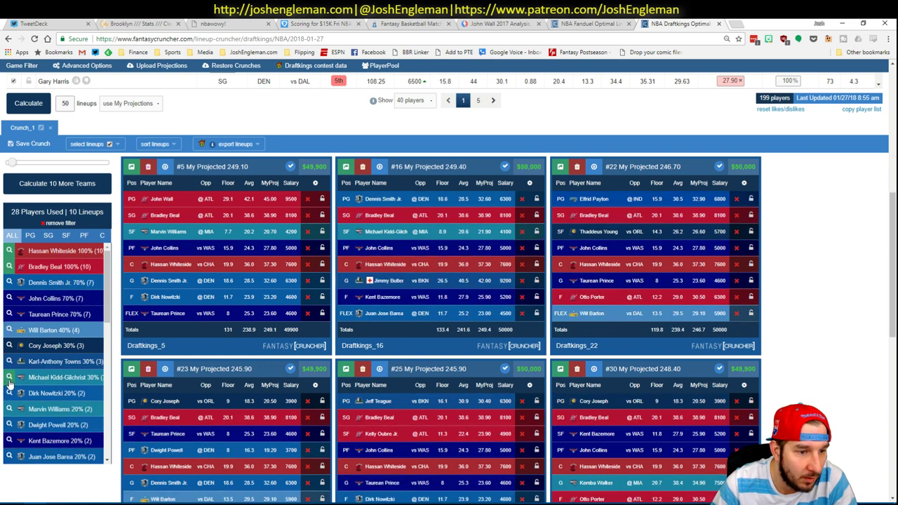
pyautogui.click(70, 379)
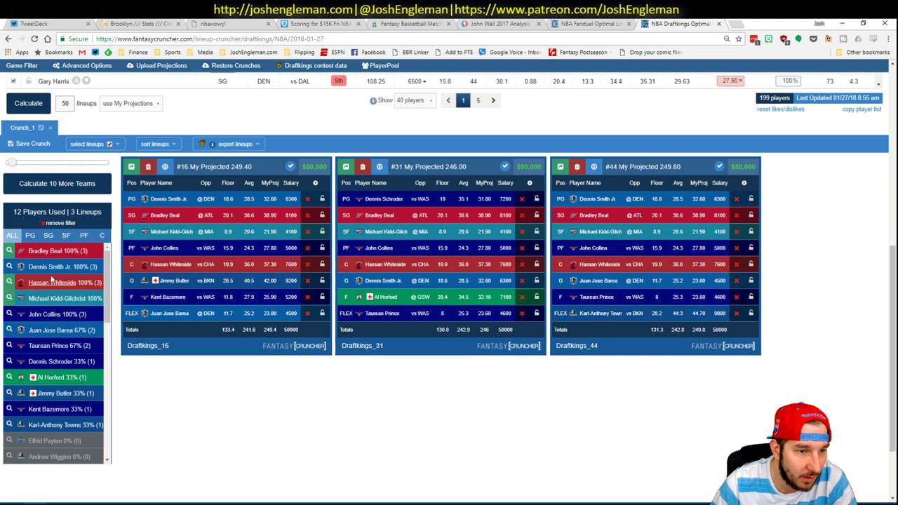
pyautogui.click(61, 224)
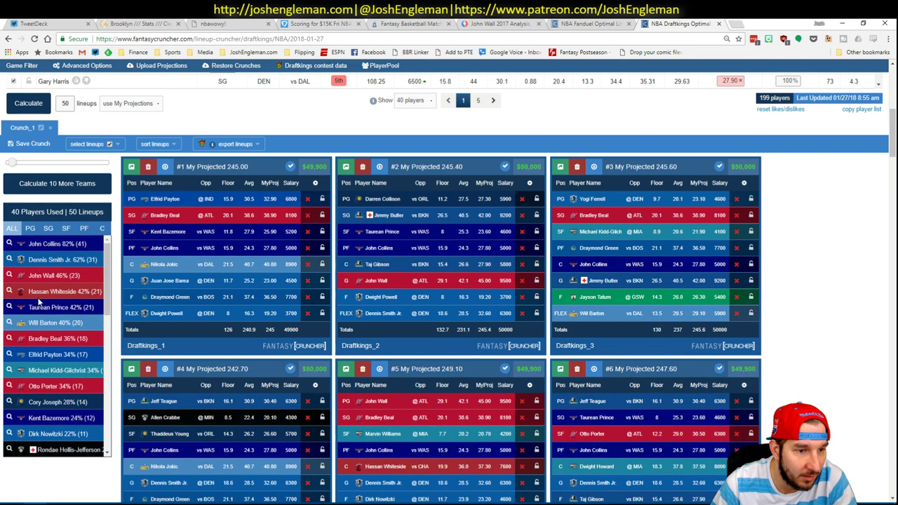